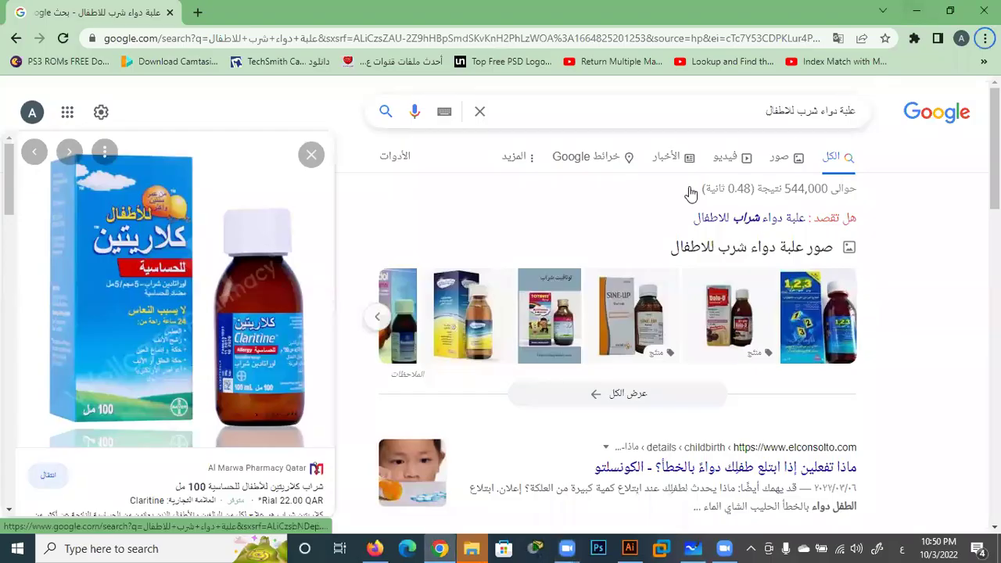
Switch from Chrome to the Claritine box artwork in Illustrator
{"action": "left_click", "coordinate": [628, 547]}
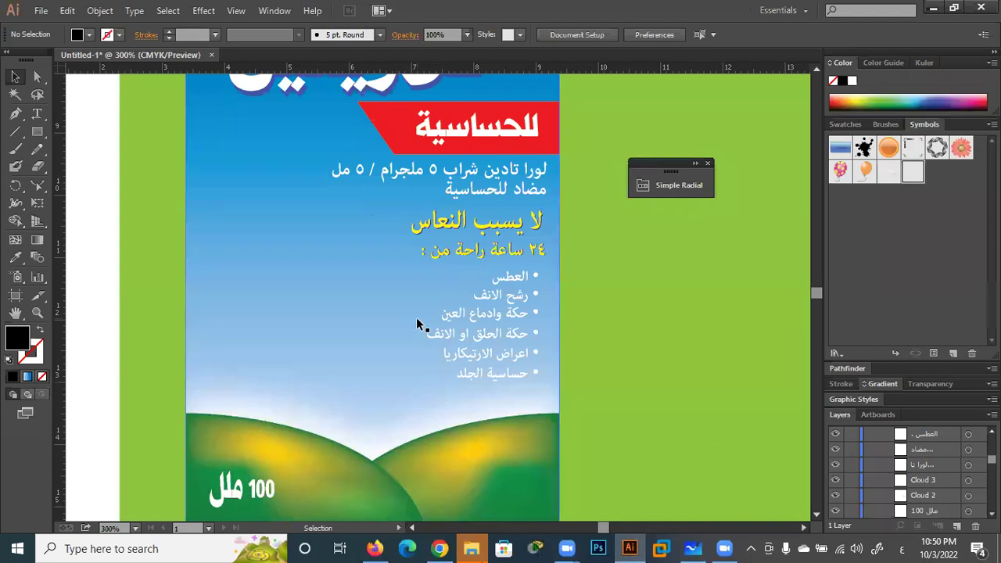
Zoom out and pan to see the whole Claritine dieline with its green side panels
{"action": "scroll", "coordinate": [417, 325], "scroll_direction": "down", "scroll_amount": 2}
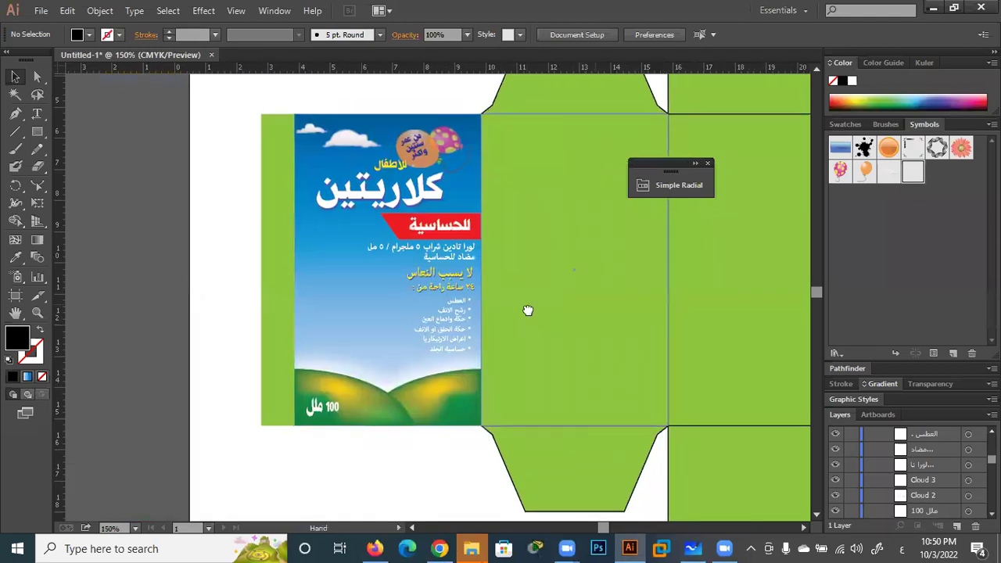
{"action": "left_click_drag", "start_coordinate": [527, 310], "coordinate": [402, 318]}
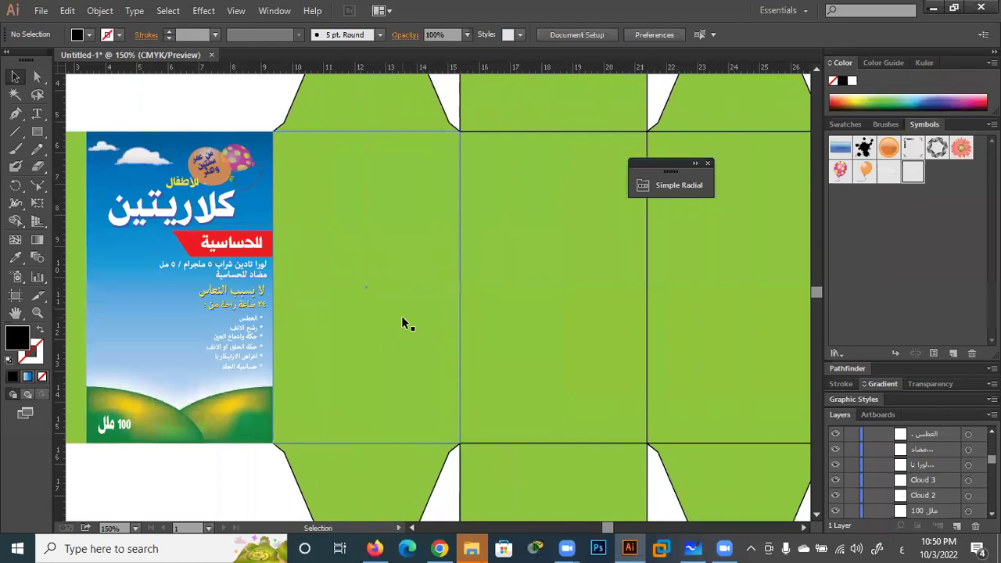
{"action": "scroll", "coordinate": [403, 321], "scroll_direction": "down", "scroll_amount": 1}
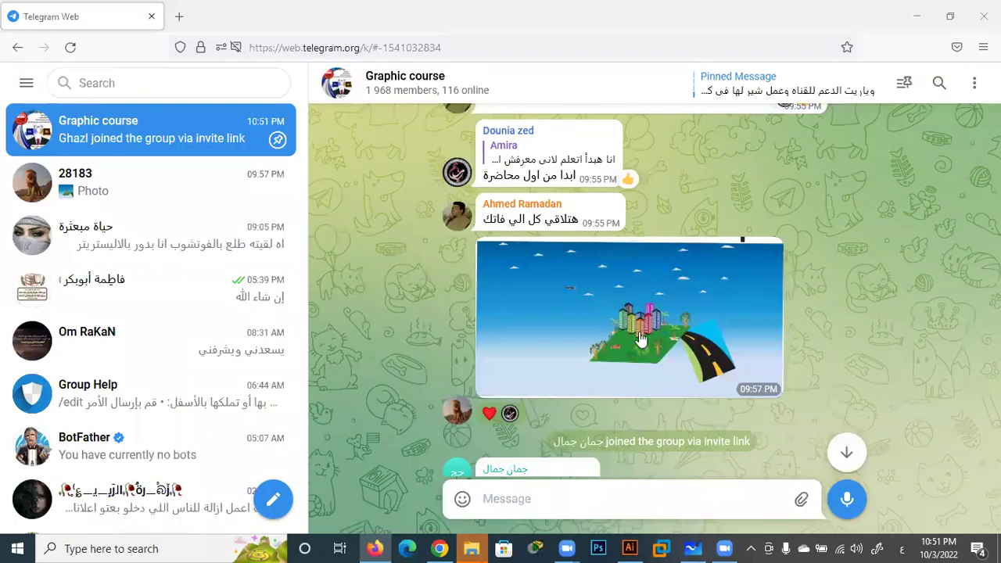
Open the city scene photo in the media viewer and zoom into it
{"action": "left_click", "coordinate": [639, 338]}
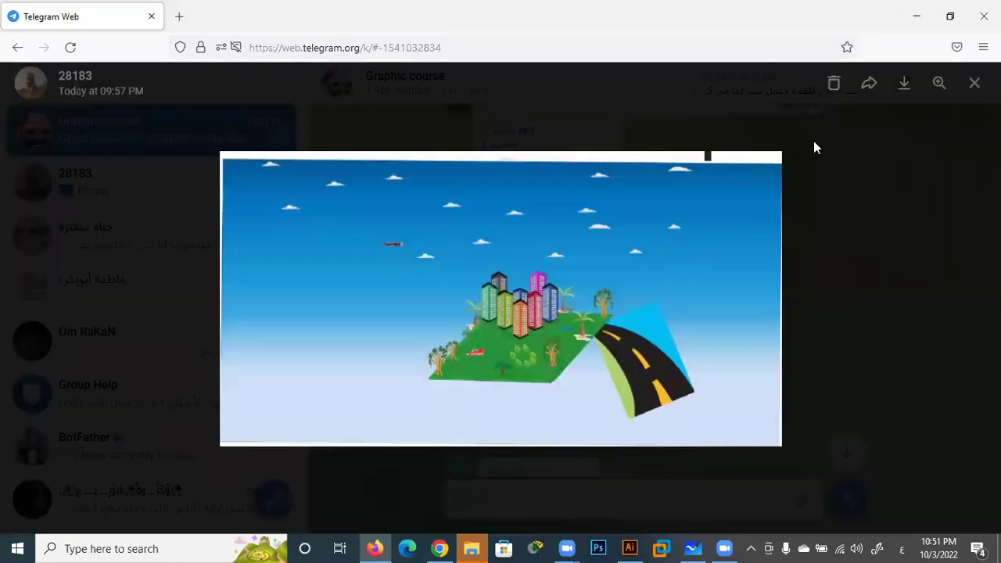
{"action": "left_click", "coordinate": [940, 82]}
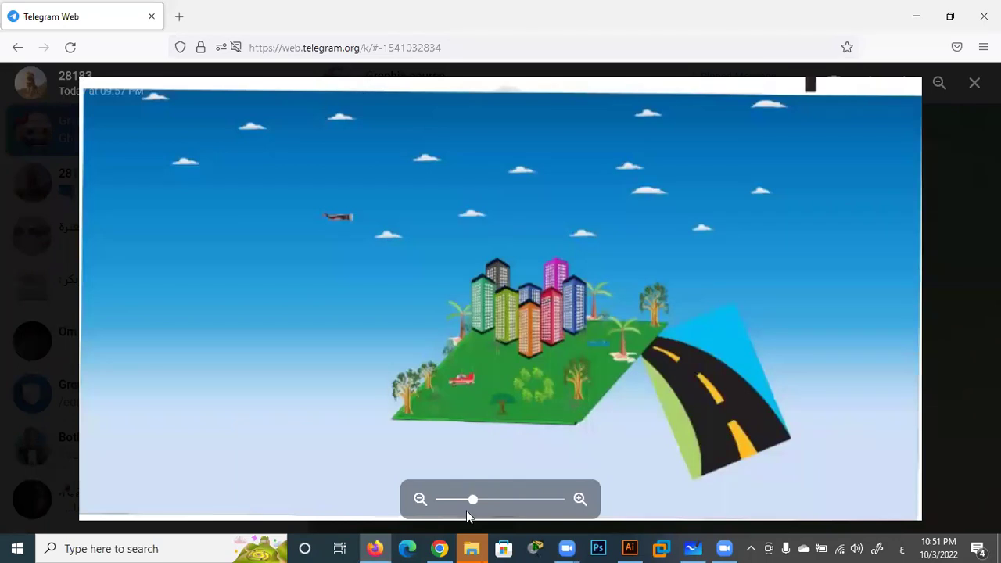
{"action": "left_click_drag", "start_coordinate": [474, 503], "coordinate": [545, 501]}
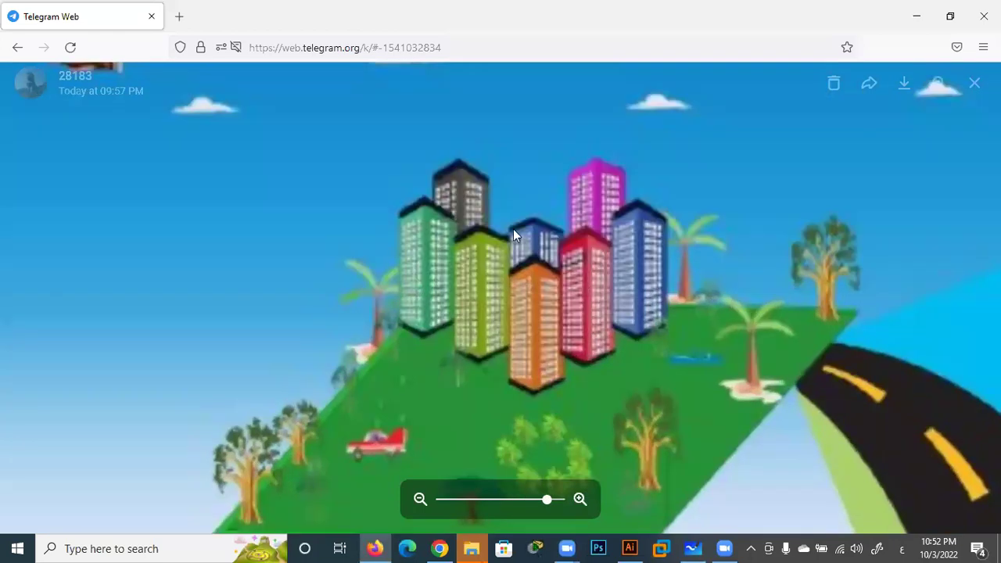
Pan across the park, clouds and curving road, then zoom back out
{"action": "left_click_drag", "start_coordinate": [513, 229], "coordinate": [615, 104]}
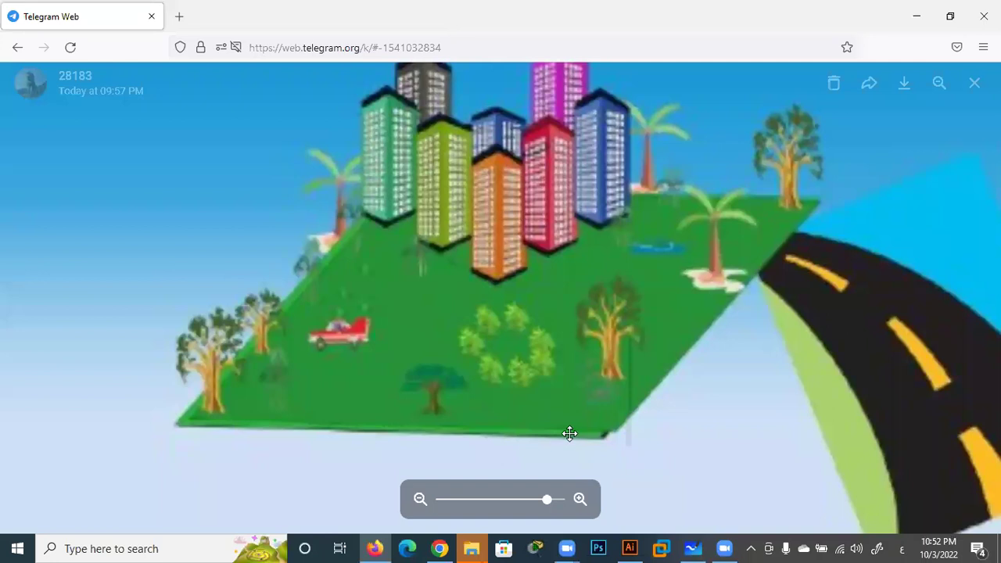
{"action": "left_click_drag", "start_coordinate": [460, 131], "coordinate": [460, 174]}
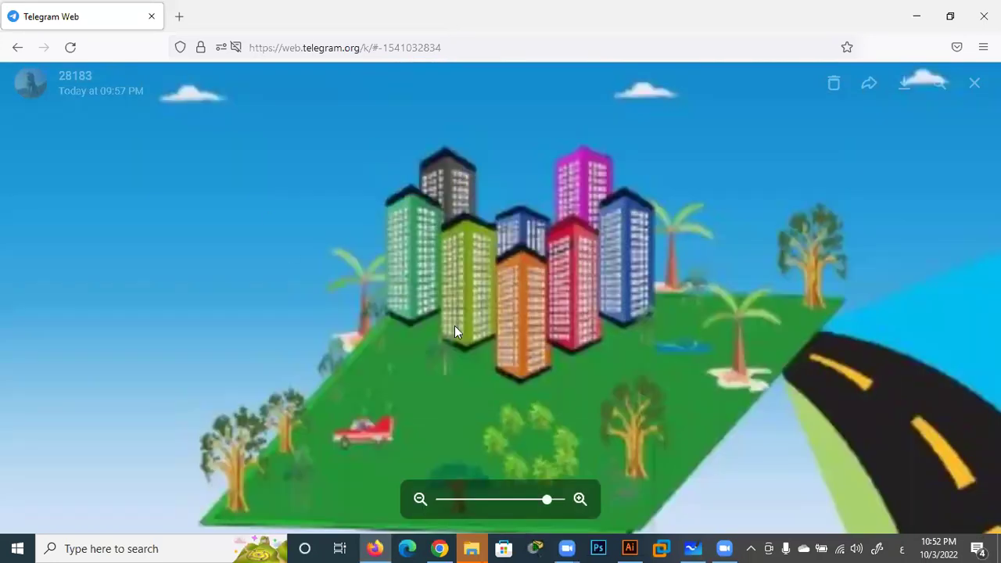
{"action": "left_click_drag", "start_coordinate": [416, 268], "coordinate": [611, 393]}
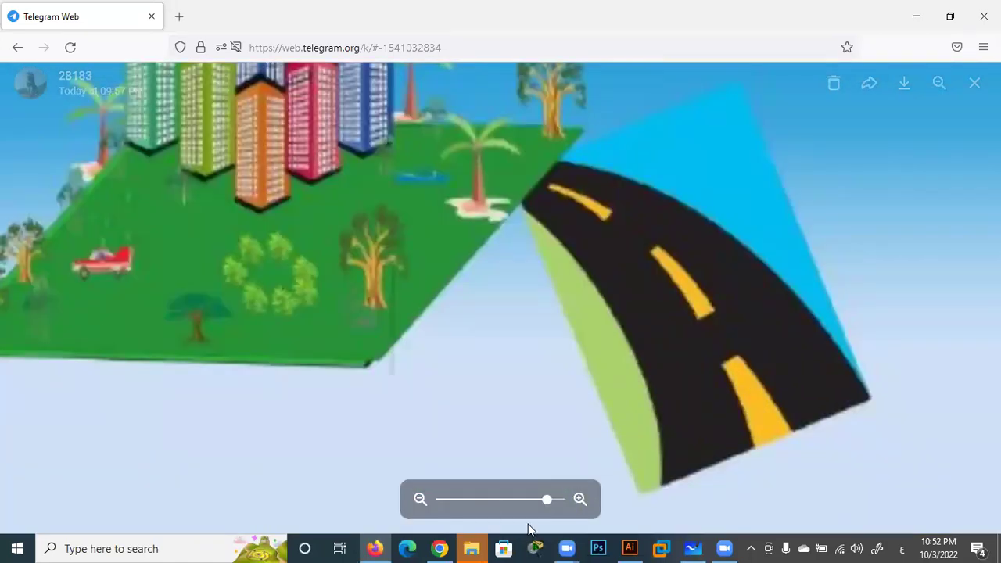
{"action": "left_click_drag", "start_coordinate": [547, 500], "coordinate": [509, 499]}
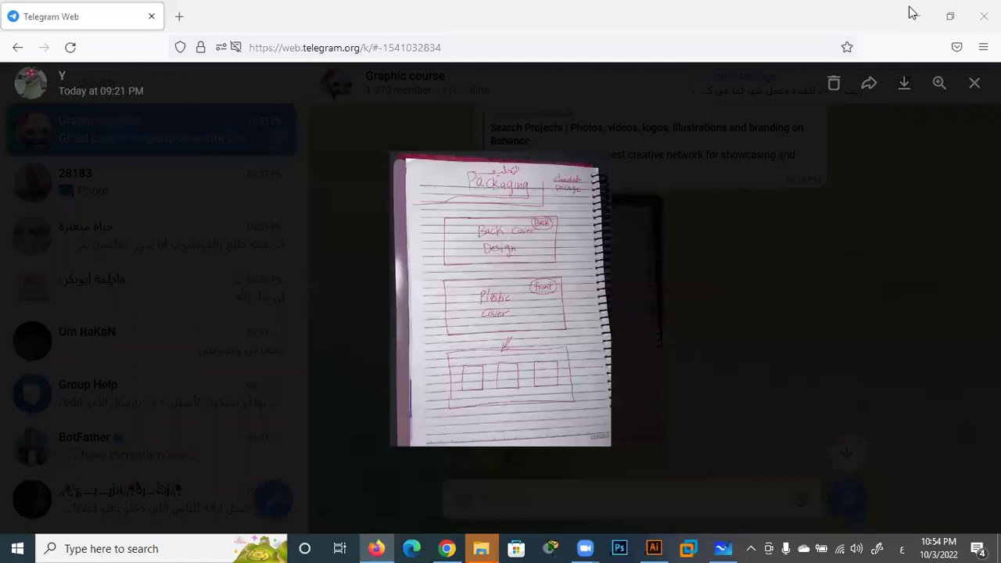
Zoom into the notebook packaging sketch, study it, then close the viewer back to the chat
{"action": "left_click", "coordinate": [938, 83]}
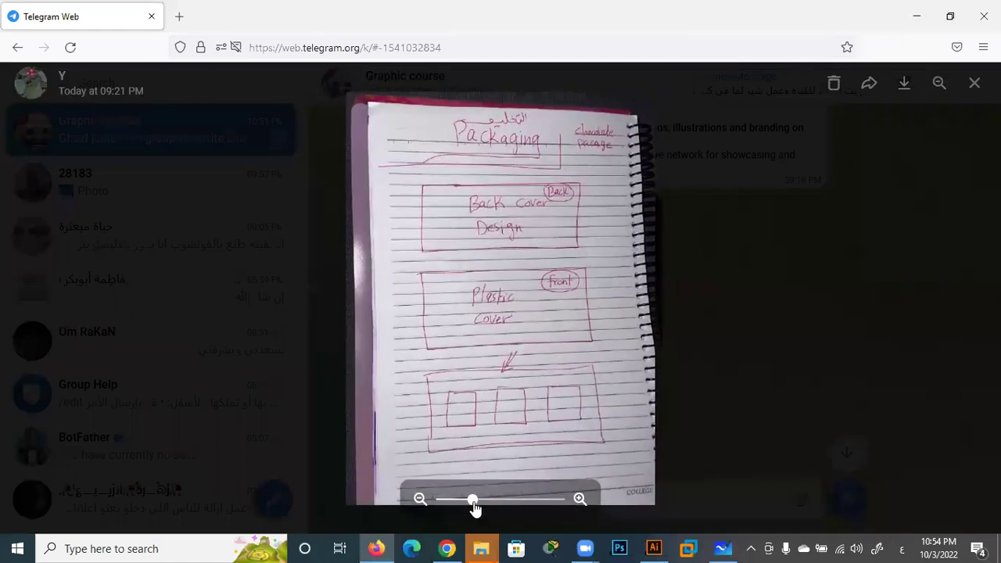
{"action": "left_click_drag", "start_coordinate": [475, 507], "coordinate": [510, 501]}
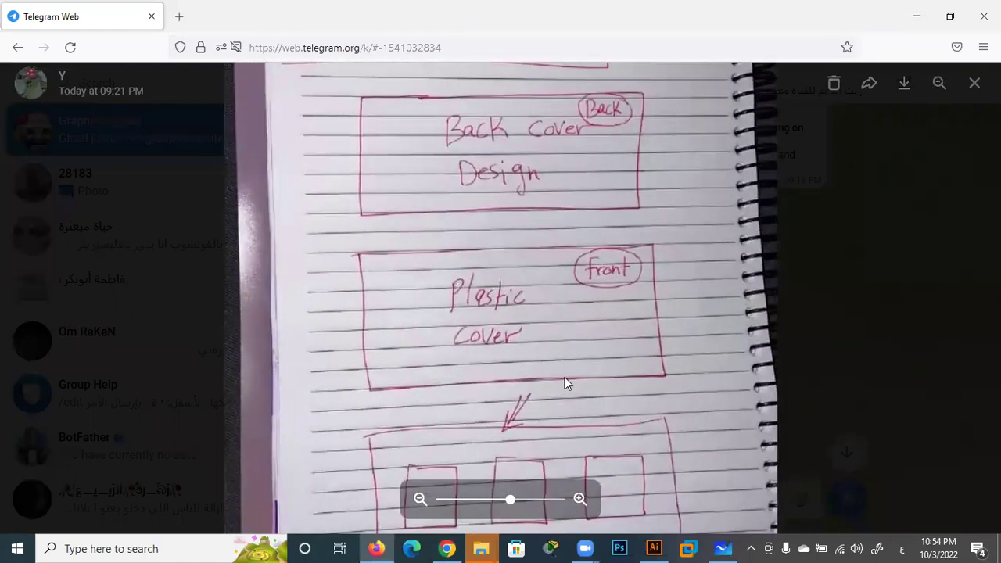
{"action": "scroll", "coordinate": [564, 383], "scroll_direction": "down", "scroll_amount": 2}
{"action": "scroll", "coordinate": [585, 261], "scroll_direction": "down", "scroll_amount": 2}
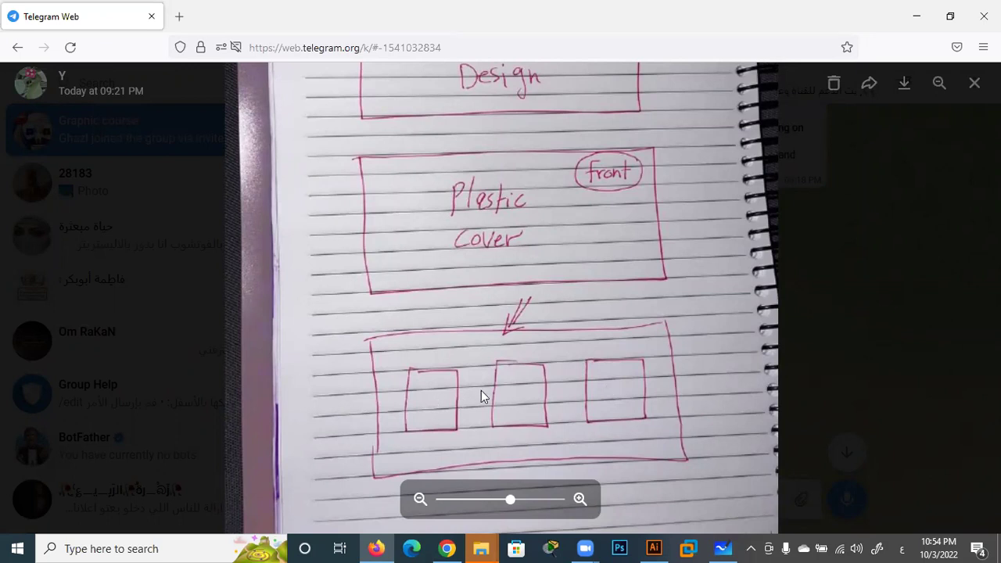
{"action": "left_click_drag", "start_coordinate": [509, 501], "coordinate": [490, 501]}
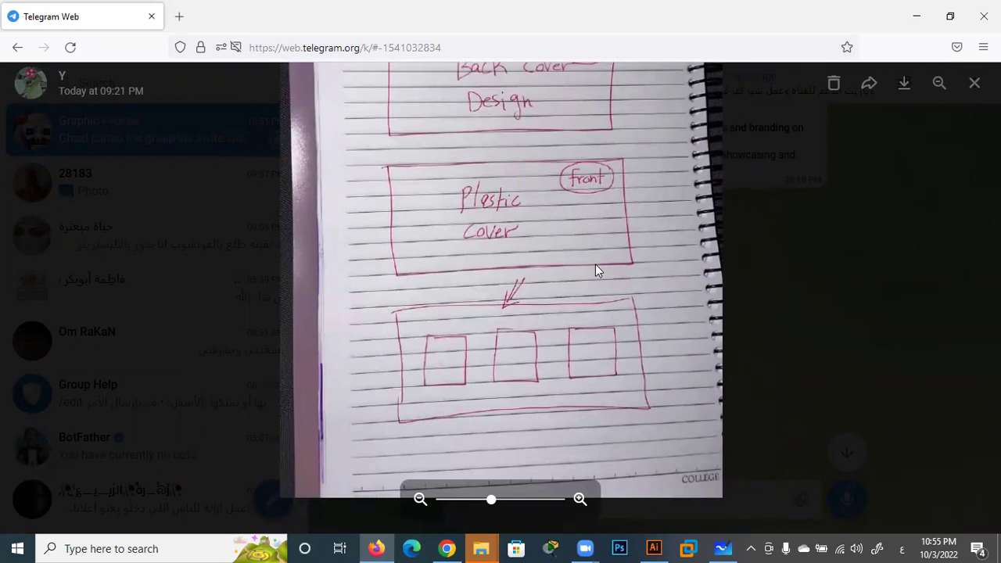
{"action": "left_click_drag", "start_coordinate": [490, 502], "coordinate": [487, 505]}
{"action": "left_click", "coordinate": [975, 83]}
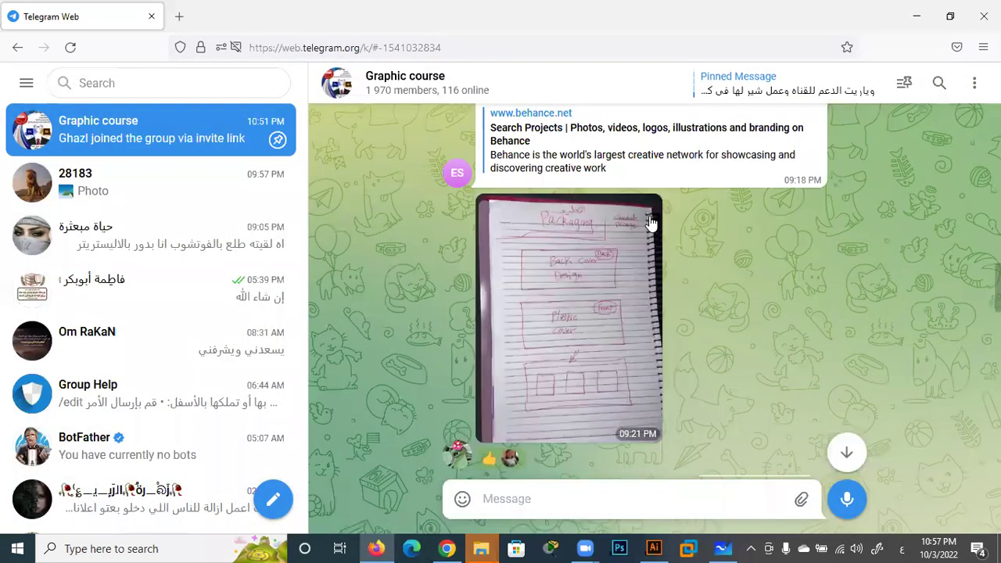
{"action": "mouse_move", "coordinate": [642, 148]}
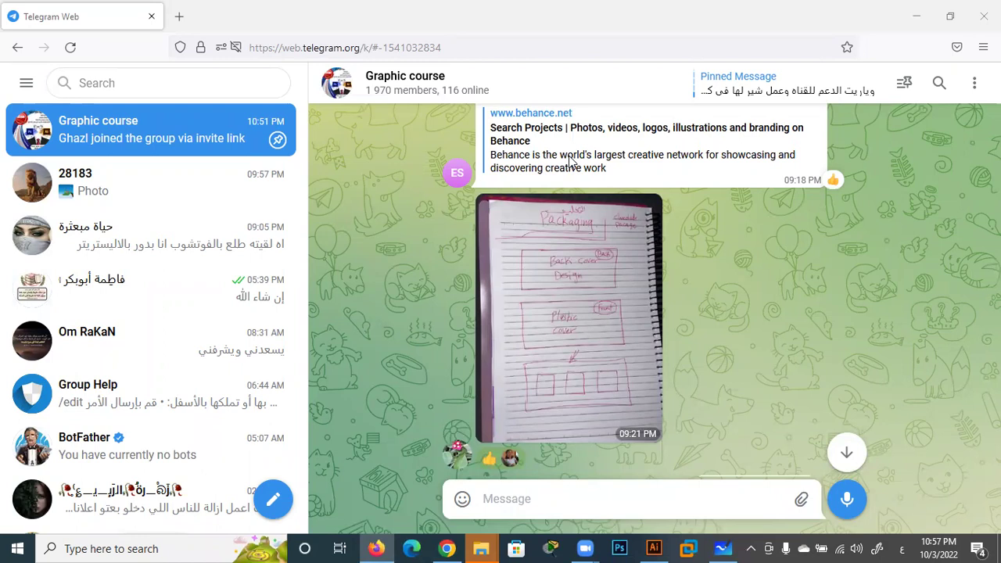
Minimize Telegram and select the existing query in Chrome's Google search box
{"action": "left_click", "coordinate": [916, 16]}
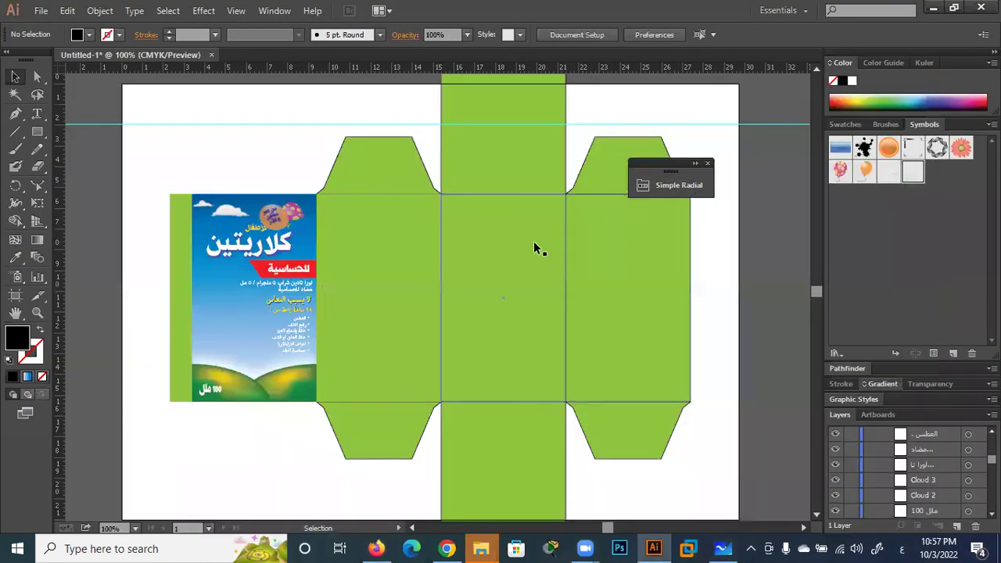
{"action": "left_click", "coordinate": [452, 547]}
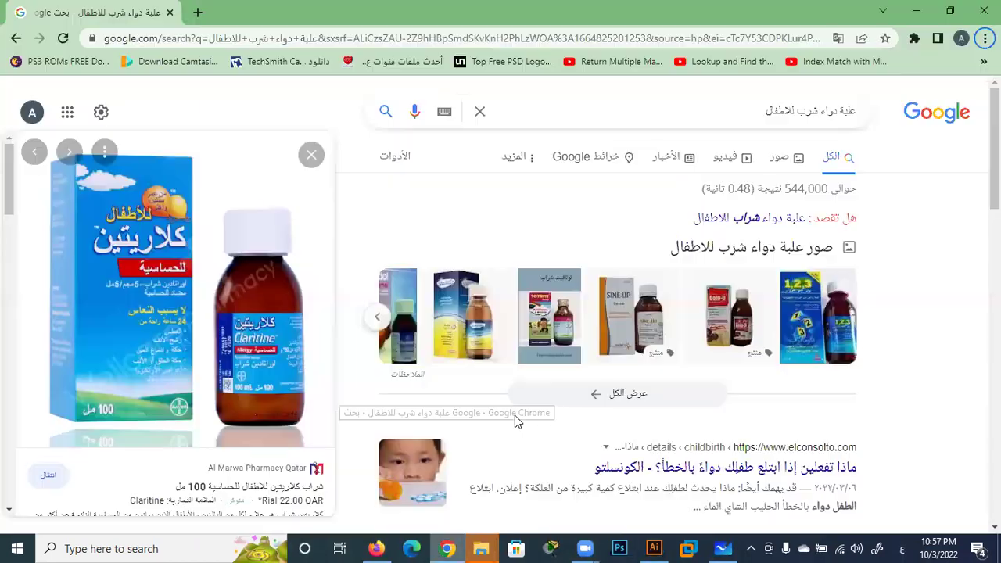
{"action": "left_click", "coordinate": [678, 103]}
{"action": "triple_click", "coordinate": [677, 103]}
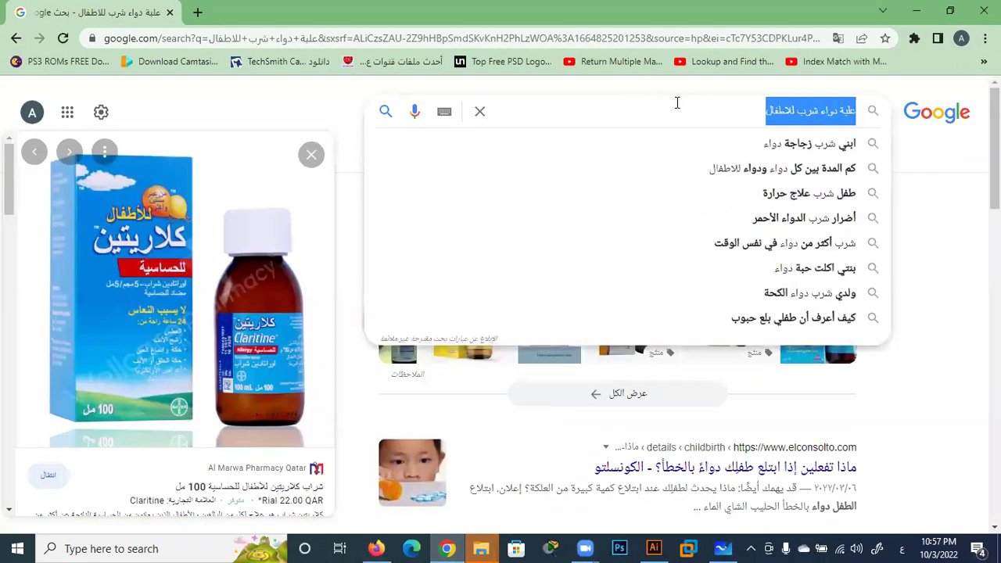
Switch to the English layout and search Google for 'angry birds'
{"action": "type", "text": "شىلقغ"}
{"action": "key", "text": "BackSpace"}
{"action": "key", "text": "BackSpace"}
{"action": "key", "text": "BackSpace"}
{"action": "key", "text": "BackSpace"}
{"action": "key", "text": "alt+shift"}
{"action": "type", "text": "angr"}
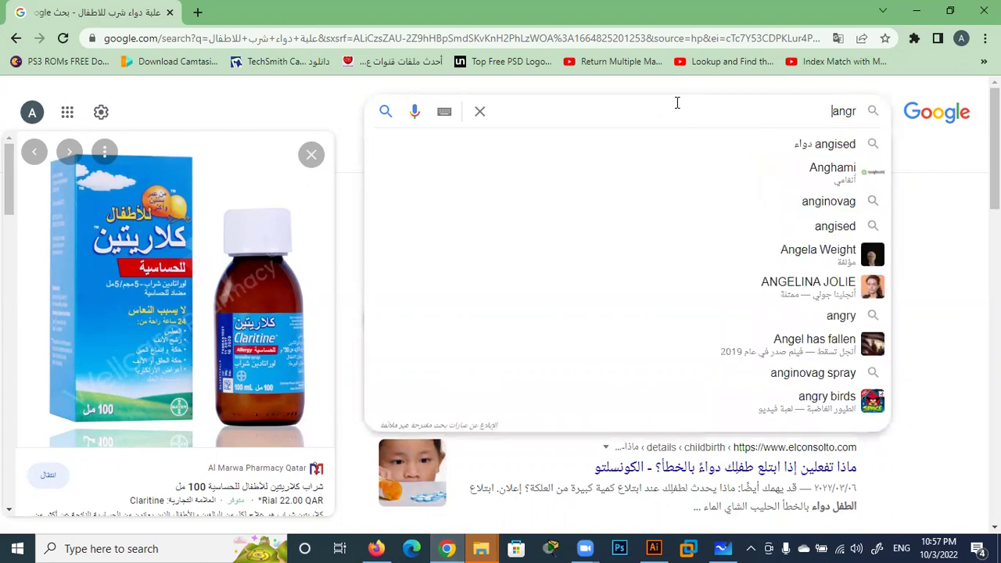
{"action": "type", "text": "y"}
{"action": "key", "text": "Down"}
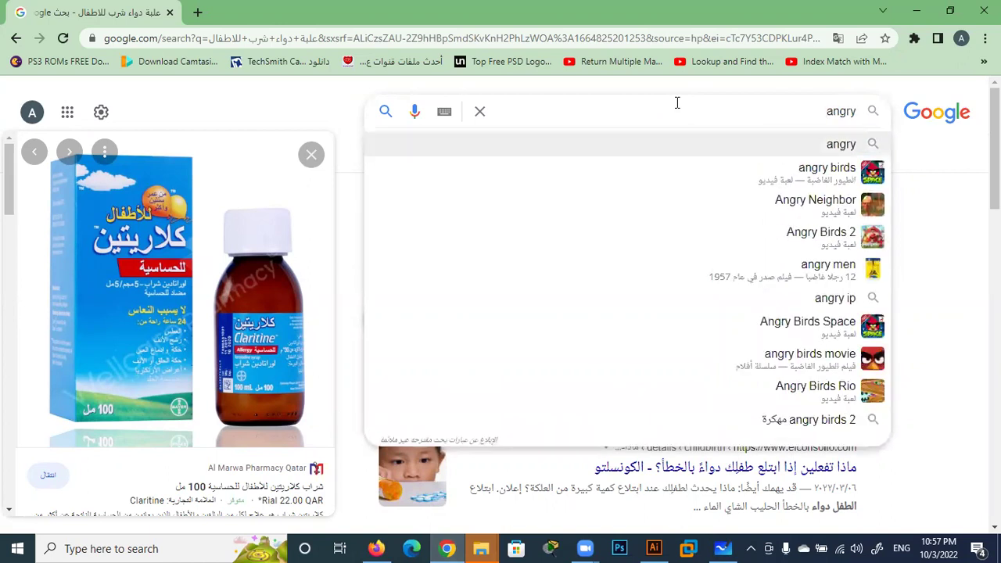
{"action": "key", "text": "Down"}
{"action": "key", "text": "Return"}
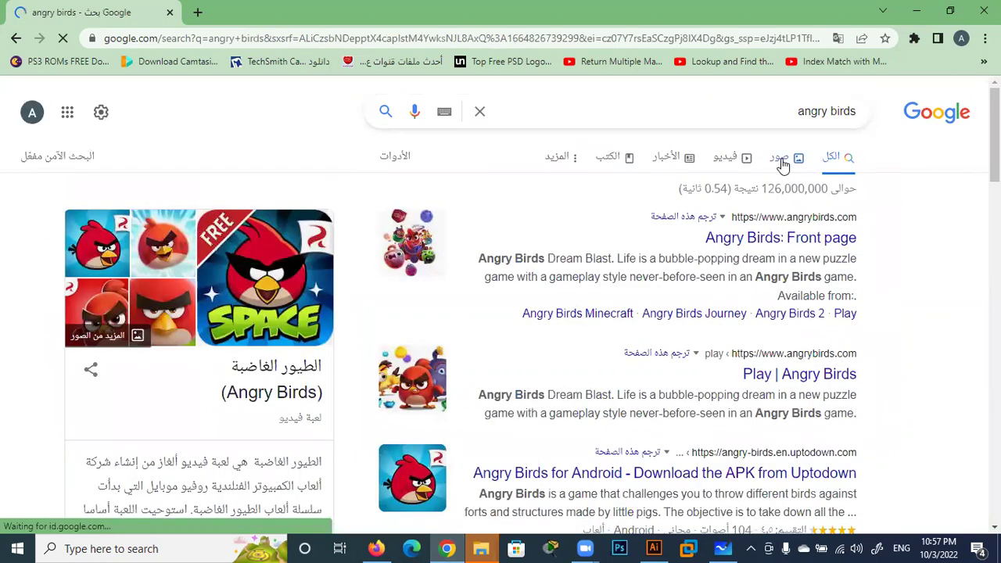
Show Google Images for angry birds and preview the Red | Angry Birds Wiki picture
{"action": "left_click", "coordinate": [780, 159]}
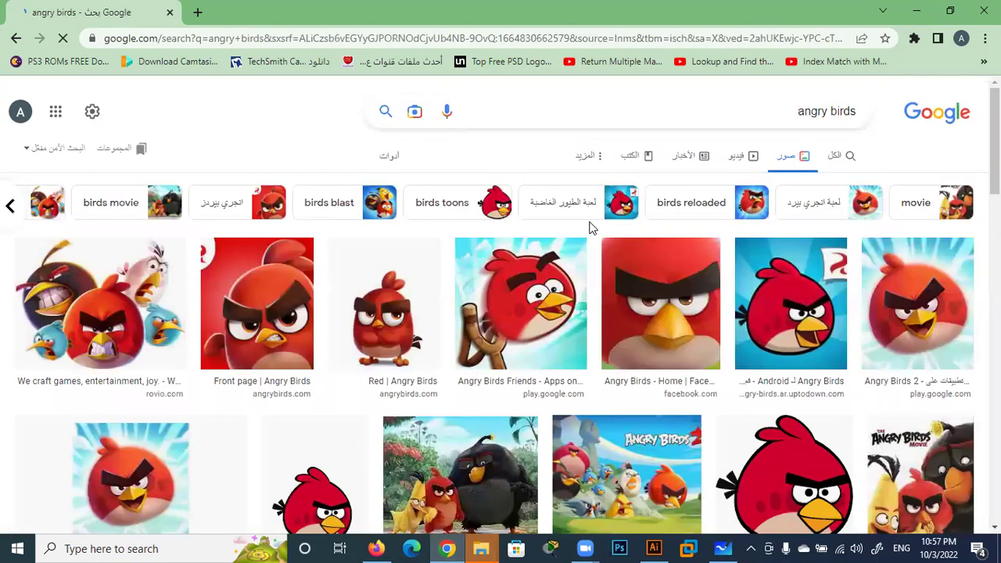
{"action": "scroll", "coordinate": [507, 305], "scroll_direction": "down", "scroll_amount": 1}
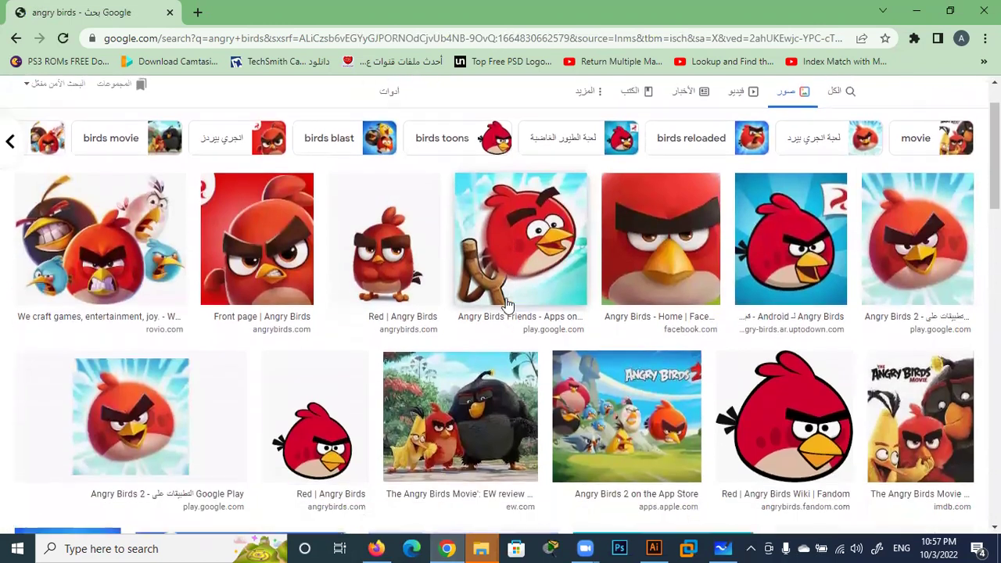
{"action": "left_click", "coordinate": [796, 418]}
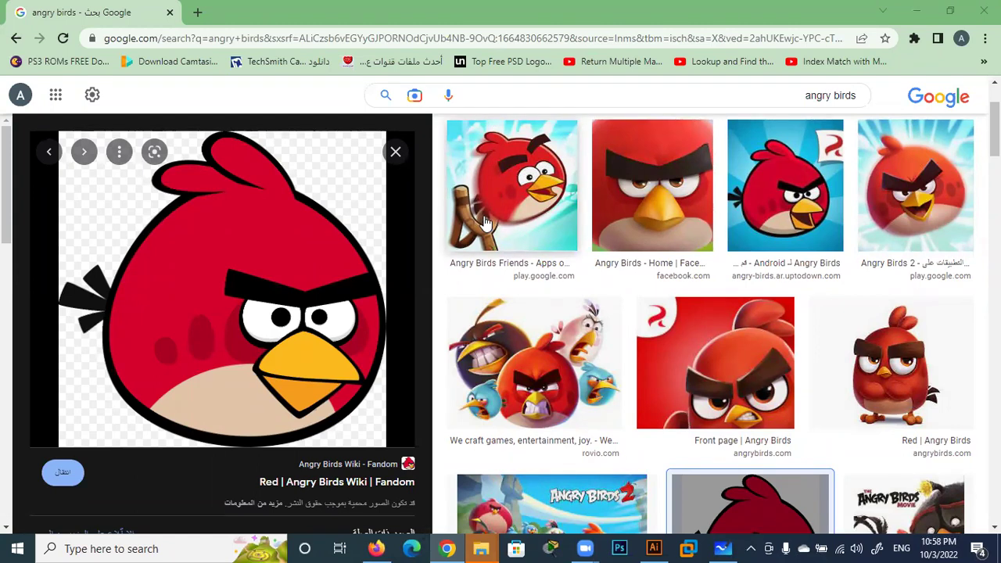
Back in Illustrator, create a new A4 document in RGB colour mode
{"action": "left_click", "coordinate": [722, 547]}
{"action": "left_click", "coordinate": [654, 548]}
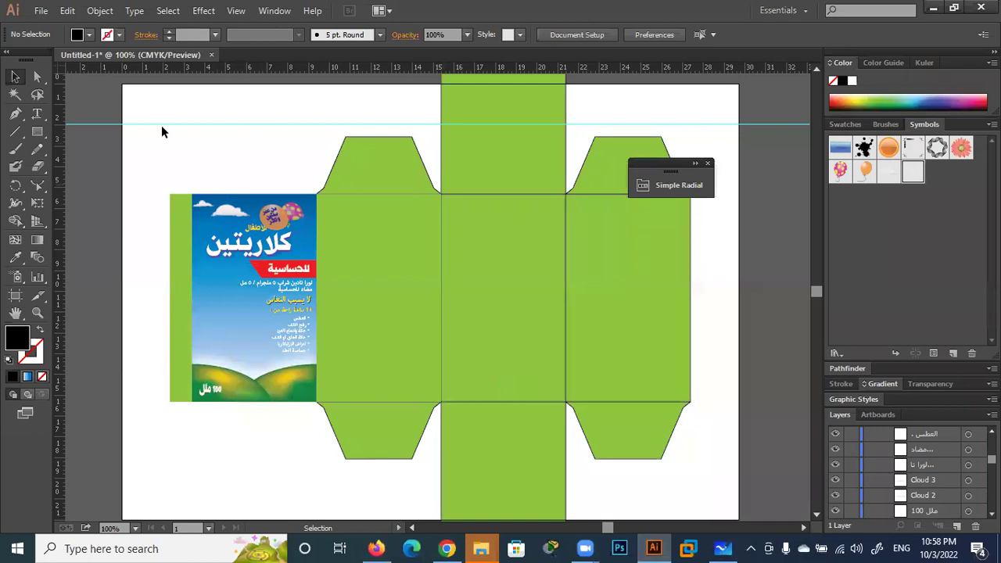
{"action": "left_click", "coordinate": [41, 11]}
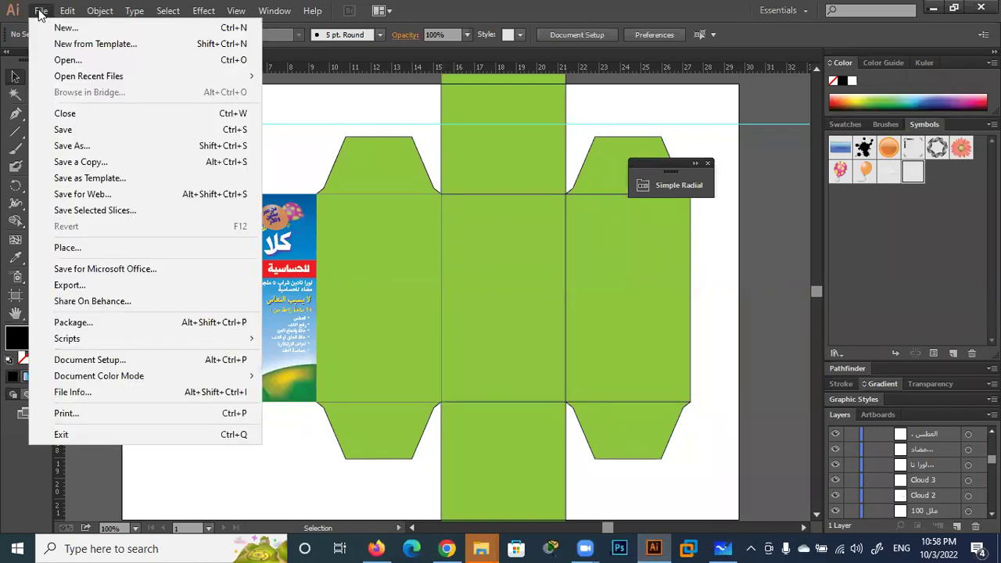
{"action": "left_click", "coordinate": [92, 29]}
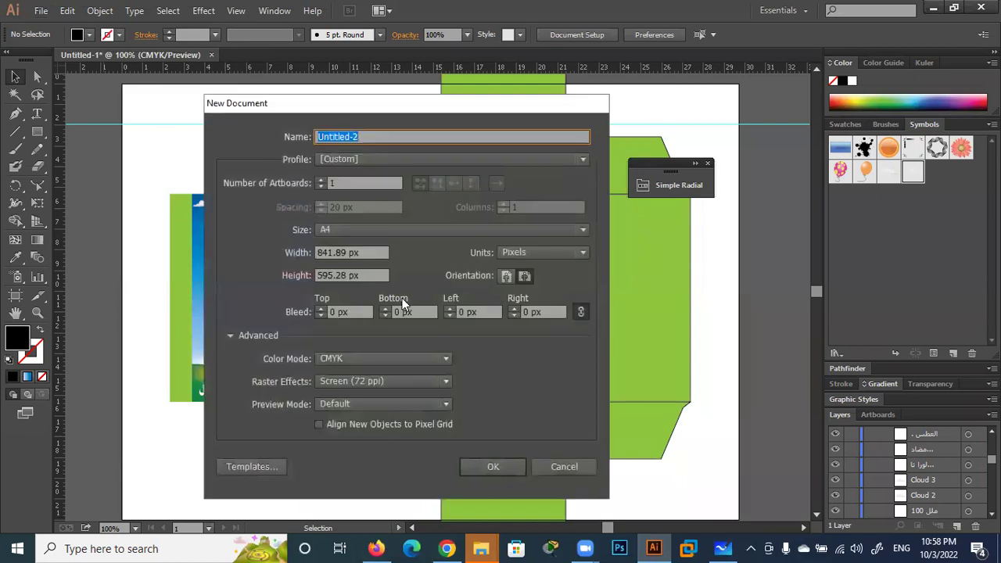
{"action": "left_click", "coordinate": [447, 358]}
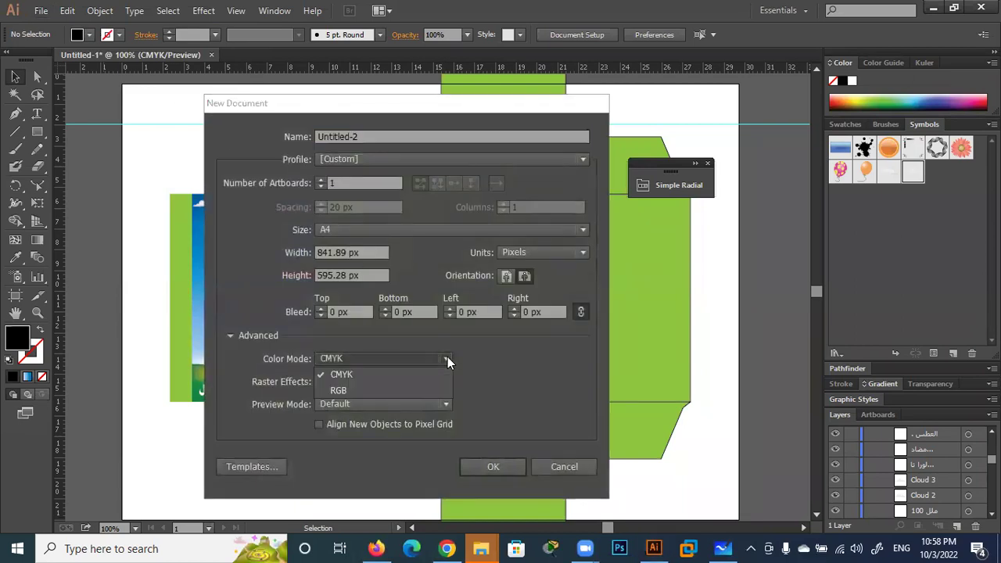
{"action": "left_click", "coordinate": [367, 388]}
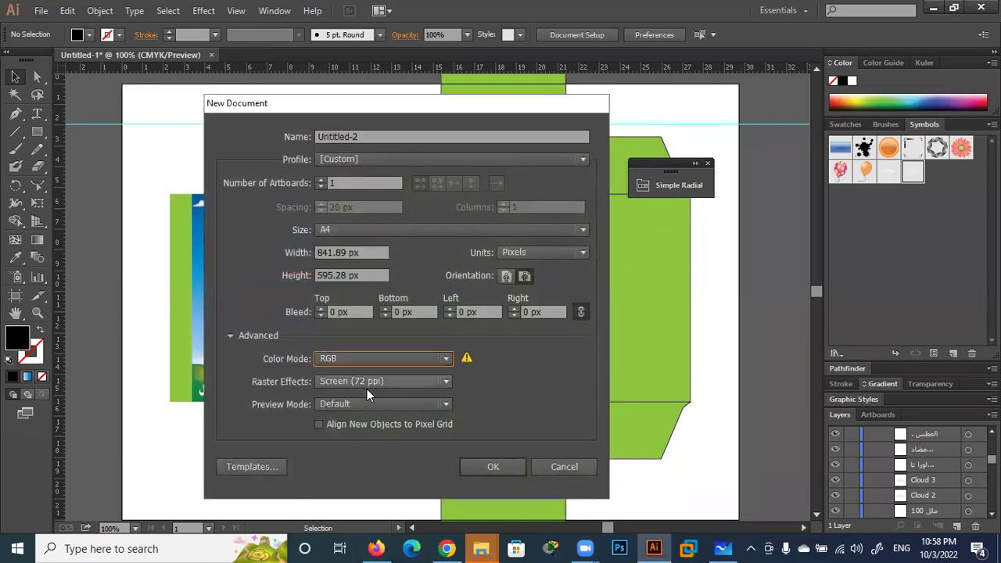
{"action": "left_click", "coordinate": [494, 467]}
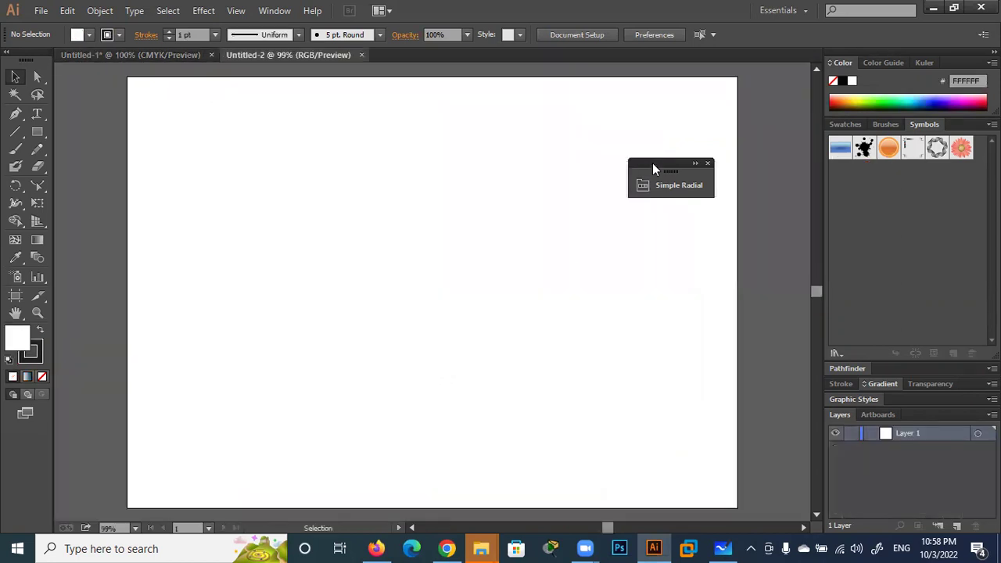
Draw a large body circle and nudge its bottom anchor up to flatten the base
{"action": "left_click_drag", "start_coordinate": [675, 161], "coordinate": [800, 171]}
{"action": "mouse_move", "coordinate": [37, 132]}
{"action": "left_mouse_down"}
{"action": "mouse_move", "coordinate": [92, 191]}
{"action": "mouse_move", "coordinate": [94, 166]}
{"action": "left_mouse_up"}
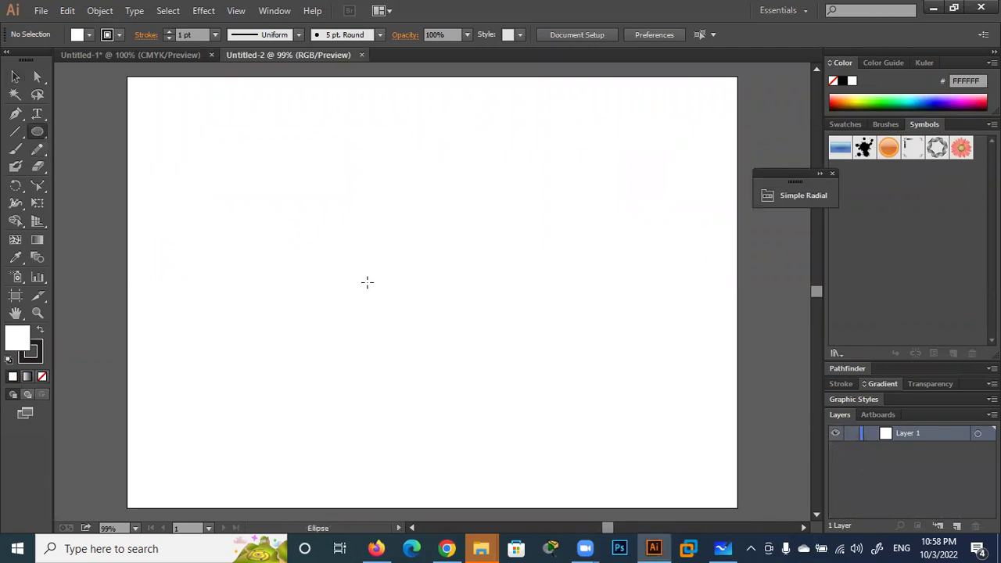
{"action": "left_click_drag", "start_coordinate": [455, 273], "coordinate": [278, 425]}
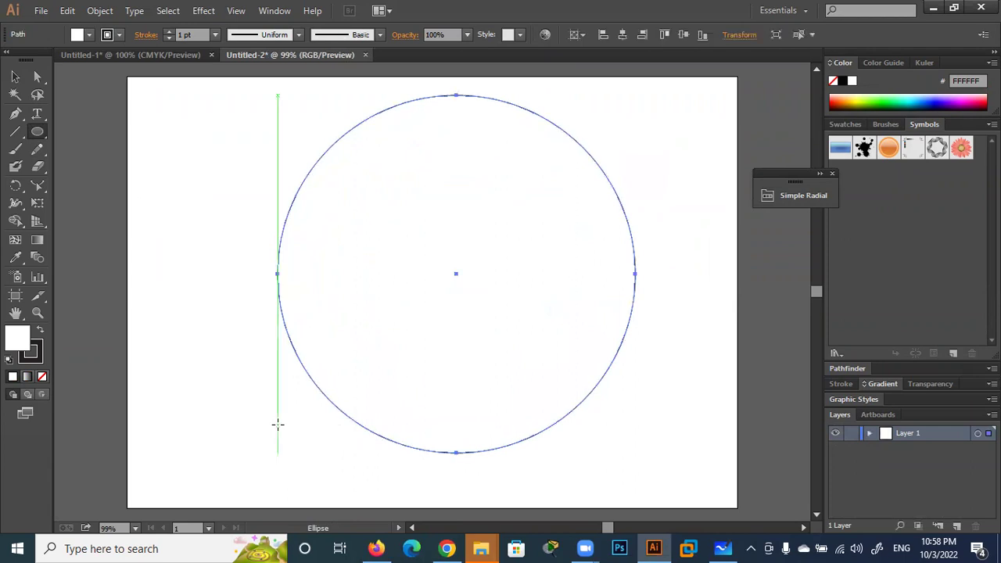
{"action": "left_click", "coordinate": [37, 77]}
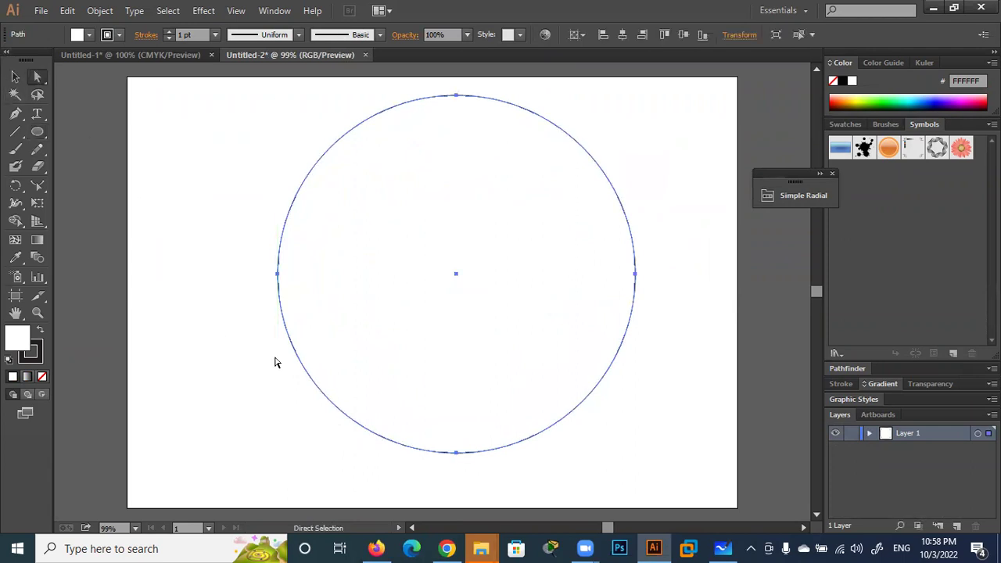
{"action": "left_click_drag", "start_coordinate": [539, 476], "coordinate": [344, 370]}
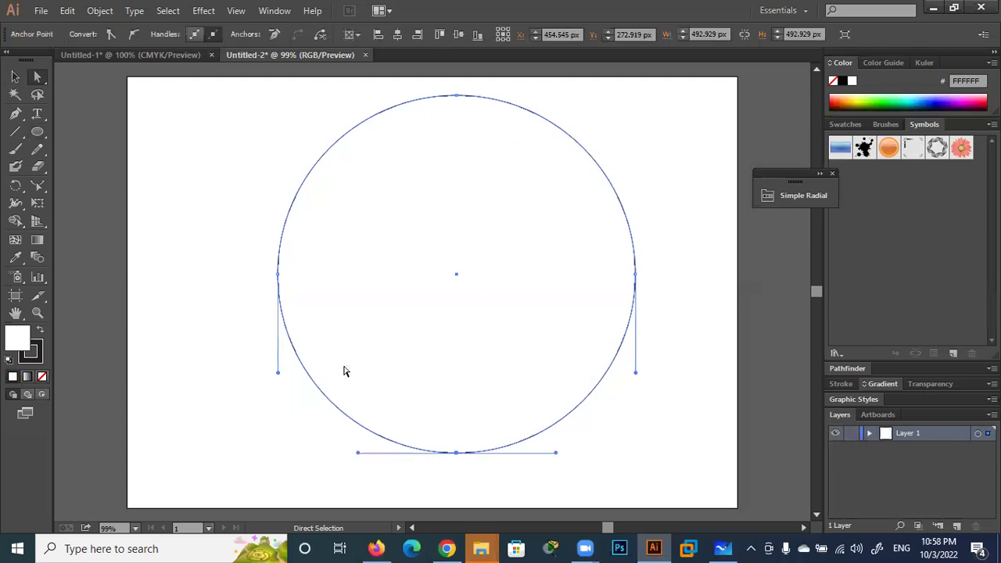
{"action": "key", "text": "Up"}
{"action": "key", "text": "Up"}
{"action": "key", "text": "Up"}
{"action": "key", "text": "Up"}
{"action": "key", "text": "Up"}
{"action": "key", "text": "Up"}
{"action": "key", "text": "Up"}
{"action": "key", "text": "Up"}
{"action": "key", "text": "Up"}
{"action": "key", "text": "Up"}
{"action": "key", "text": "Up"}
{"action": "key", "text": "Up"}
{"action": "key", "text": "Up"}
{"action": "key", "text": "Up"}
{"action": "key", "text": "Up"}
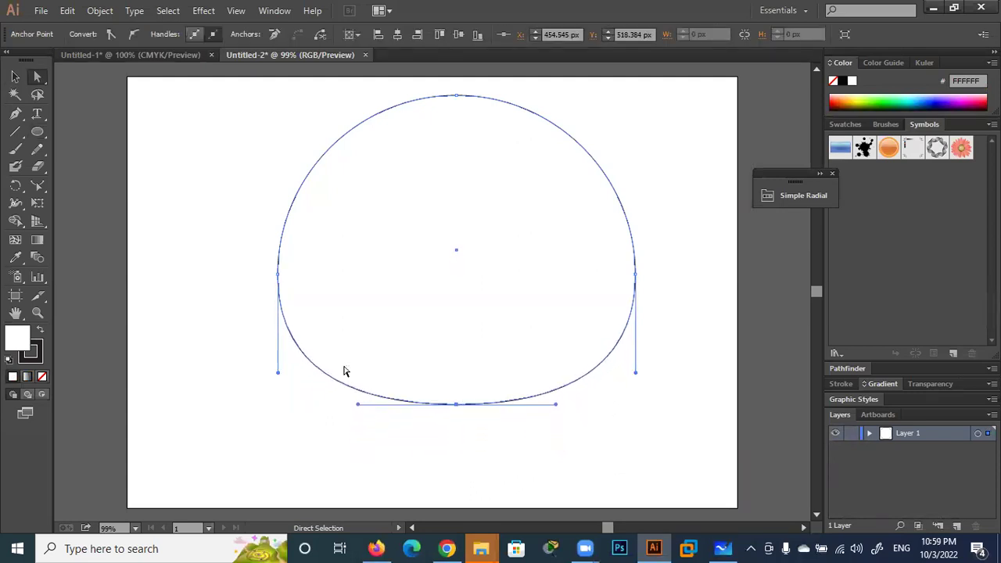
Reposition the body shape and nudge its left anchor outward to widen it
{"action": "left_click", "coordinate": [15, 76]}
{"action": "left_click_drag", "start_coordinate": [551, 123], "coordinate": [515, 190]}
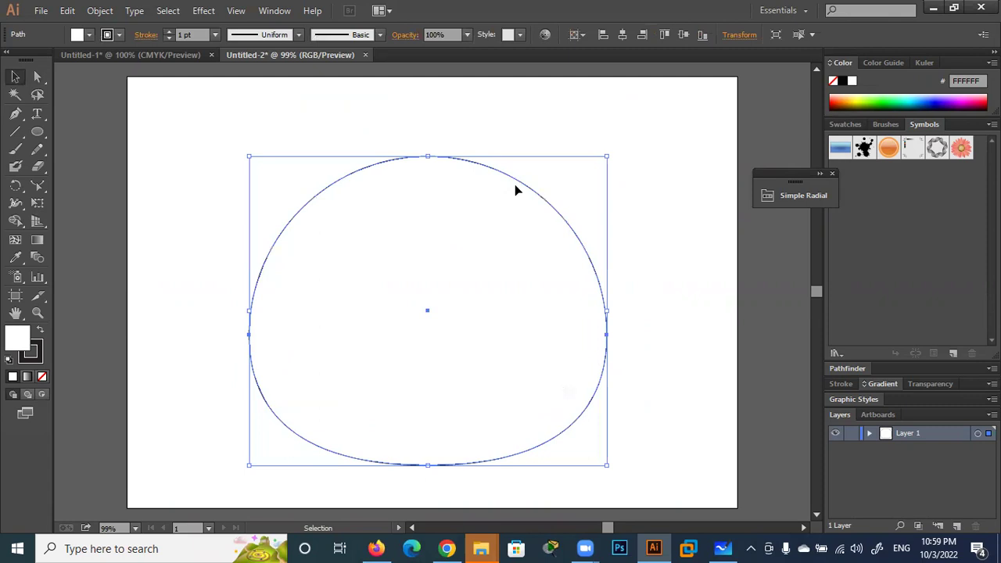
{"action": "left_click", "coordinate": [666, 268]}
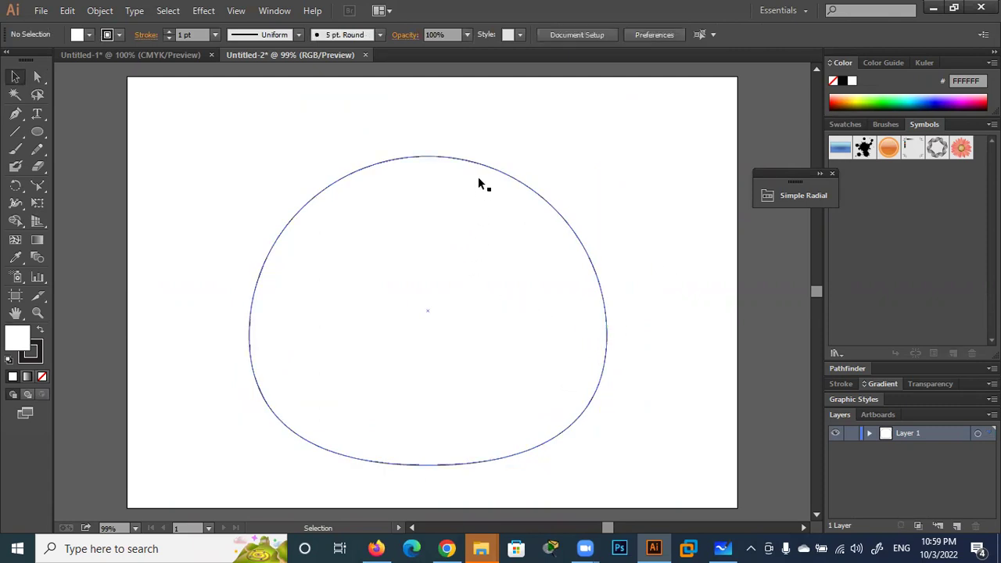
{"action": "left_click_drag", "start_coordinate": [485, 165], "coordinate": [505, 165]}
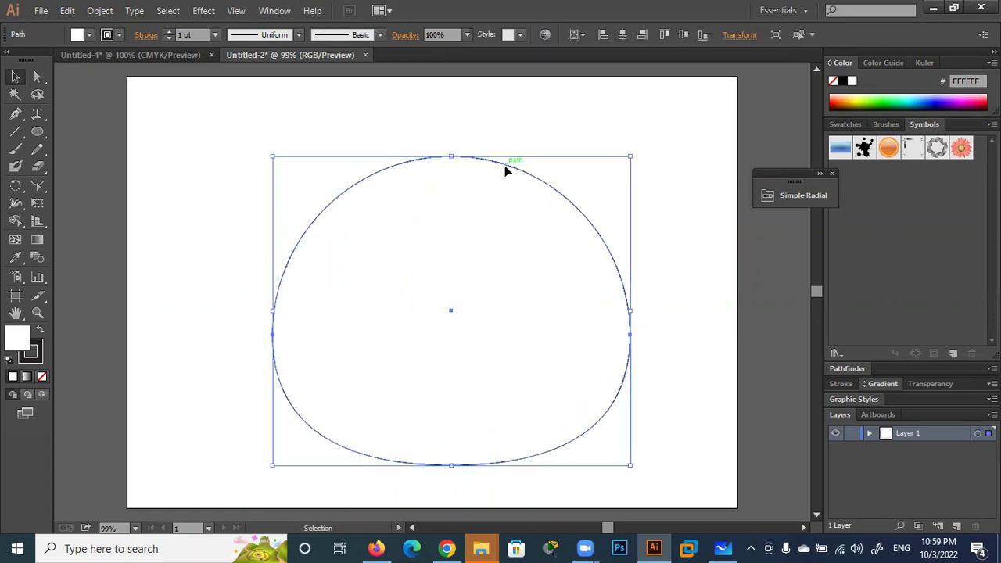
{"action": "left_click", "coordinate": [37, 75]}
{"action": "left_click_drag", "start_coordinate": [222, 270], "coordinate": [305, 439]}
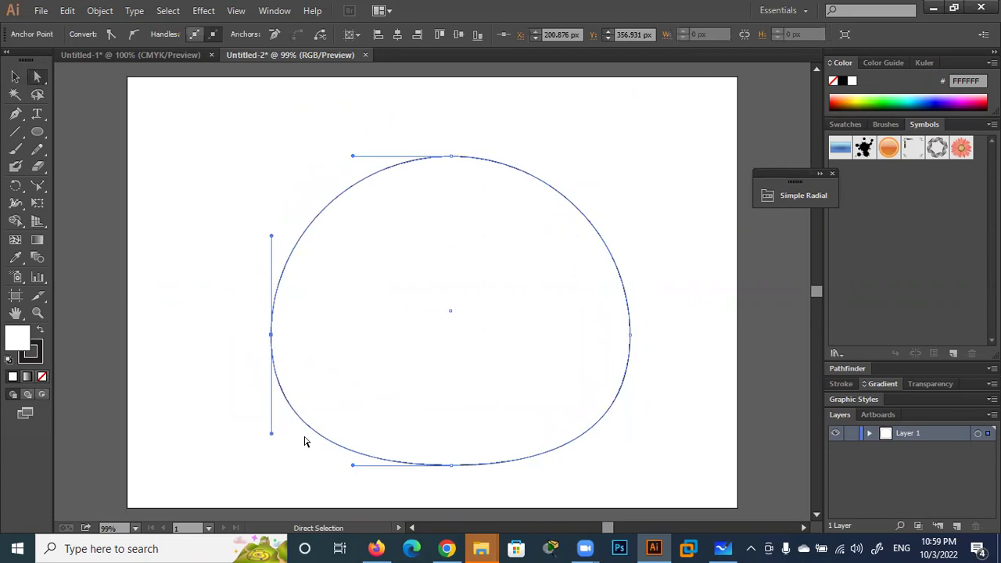
{"action": "key", "text": "Left"}
{"action": "key", "text": "Left"}
{"action": "key", "text": "Left"}
{"action": "key", "text": "Left"}
{"action": "key", "text": "Left"}
{"action": "key", "text": "Left"}
{"action": "key", "text": "Left"}
{"action": "key", "text": "Left"}
{"action": "key", "text": "Left"}
{"action": "key", "text": "Left"}
{"action": "key", "text": "Left"}
{"action": "key", "text": "Left"}
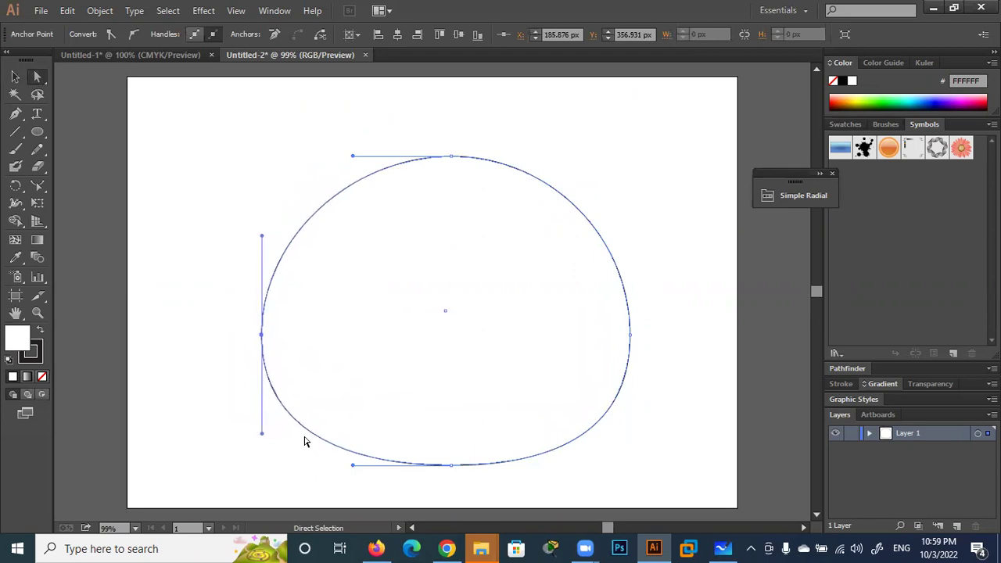
Try the ellipse size options and a rectangle over the body, then undo the rectangle
{"action": "left_click", "coordinate": [37, 132]}
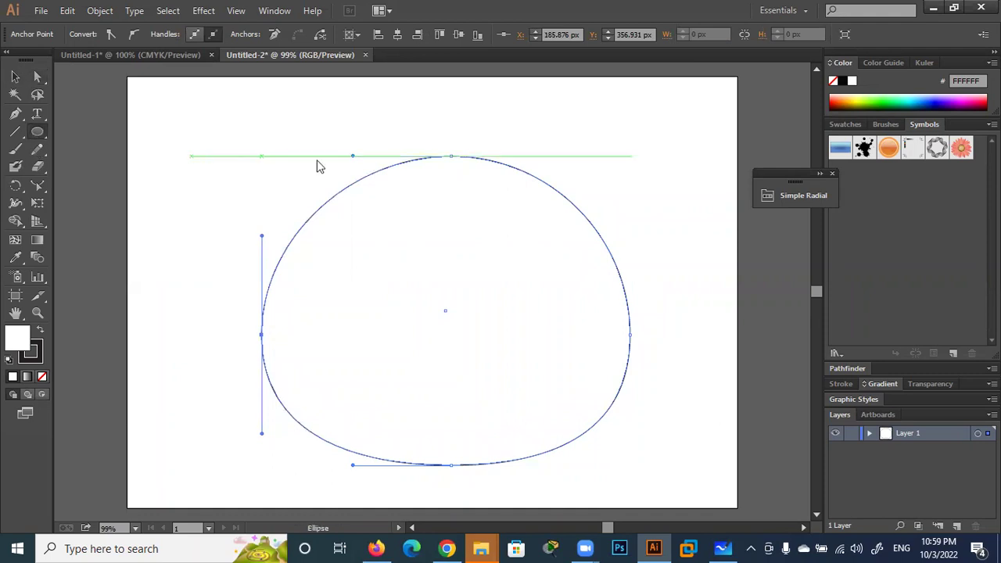
{"action": "left_click", "coordinate": [319, 158]}
{"action": "left_click", "coordinate": [537, 298]}
{"action": "left_click", "coordinate": [16, 77]}
{"action": "left_click", "coordinate": [371, 153]}
{"action": "left_click", "coordinate": [36, 131]}
{"action": "left_click_drag", "start_coordinate": [37, 131], "coordinate": [99, 134]}
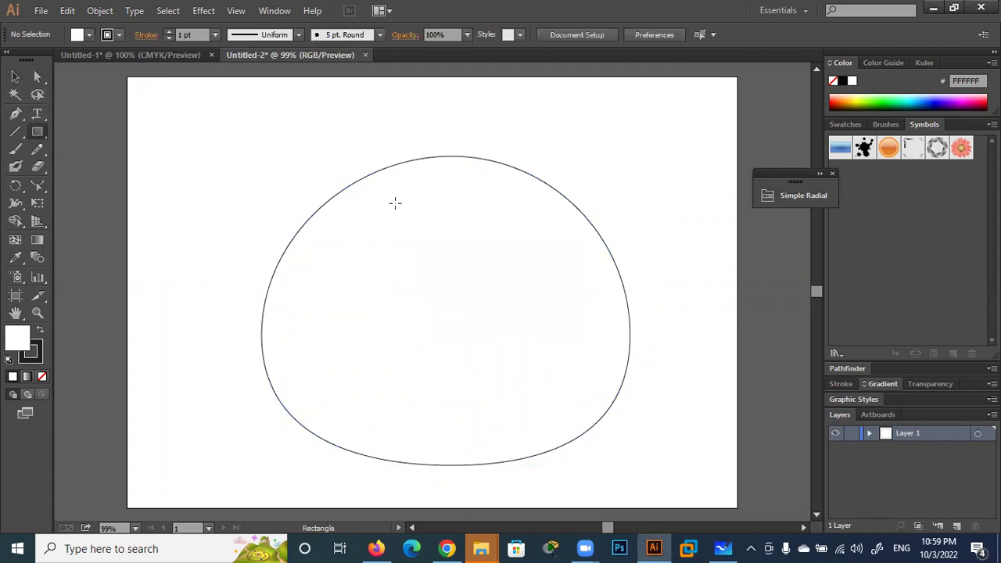
{"action": "left_click_drag", "start_coordinate": [365, 132], "coordinate": [469, 214]}
{"action": "key", "text": "ctrl+z"}
Draw a tall narrow ellipse above the body's top, undoing an accidental body move
{"action": "left_click", "coordinate": [37, 131]}
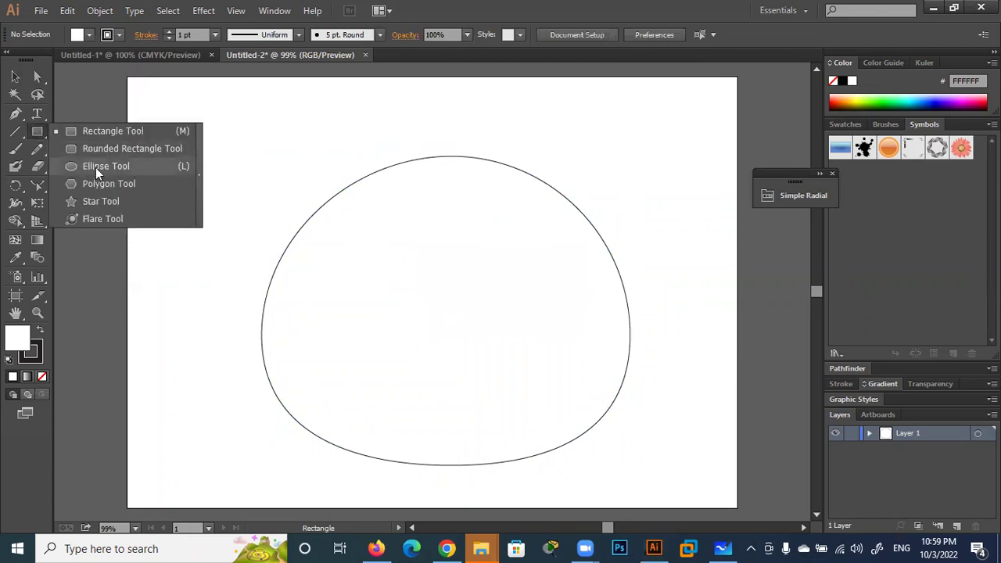
{"action": "left_click", "coordinate": [96, 166]}
{"action": "mouse_move", "coordinate": [373, 128]}
{"action": "left_mouse_down"}
{"action": "mouse_move", "coordinate": [425, 240]}
{"action": "mouse_move", "coordinate": [363, 277]}
{"action": "left_mouse_up"}
{"action": "left_click", "coordinate": [37, 76]}
{"action": "key", "text": "ctrl+z"}
Convert the ellipse's bottom anchor into a sharp point to form a feather
{"action": "left_click", "coordinate": [397, 241]}
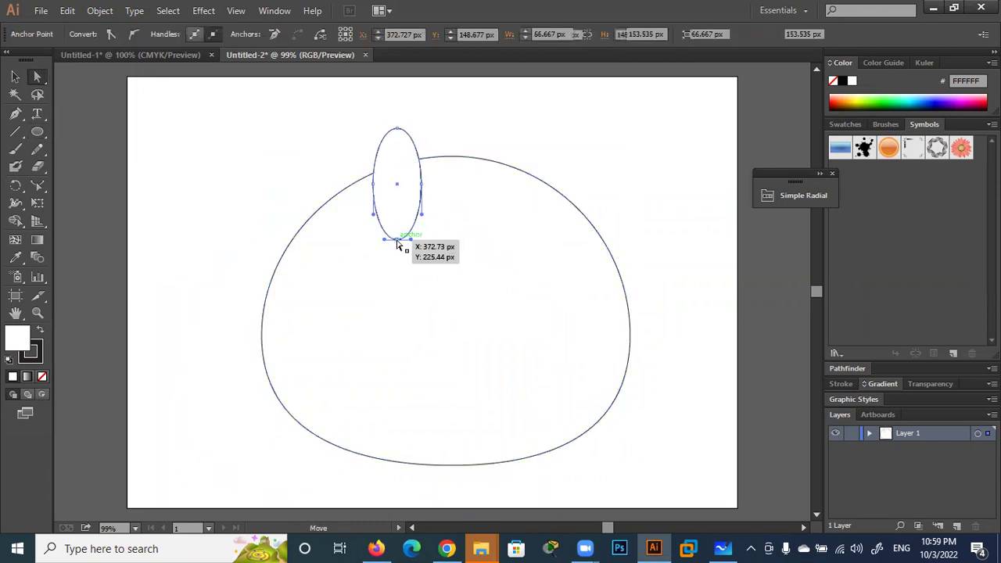
{"action": "scroll", "coordinate": [412, 287], "scroll_direction": "up", "scroll_amount": 1}
{"action": "scroll", "coordinate": [411, 286], "scroll_direction": "up", "scroll_amount": 2}
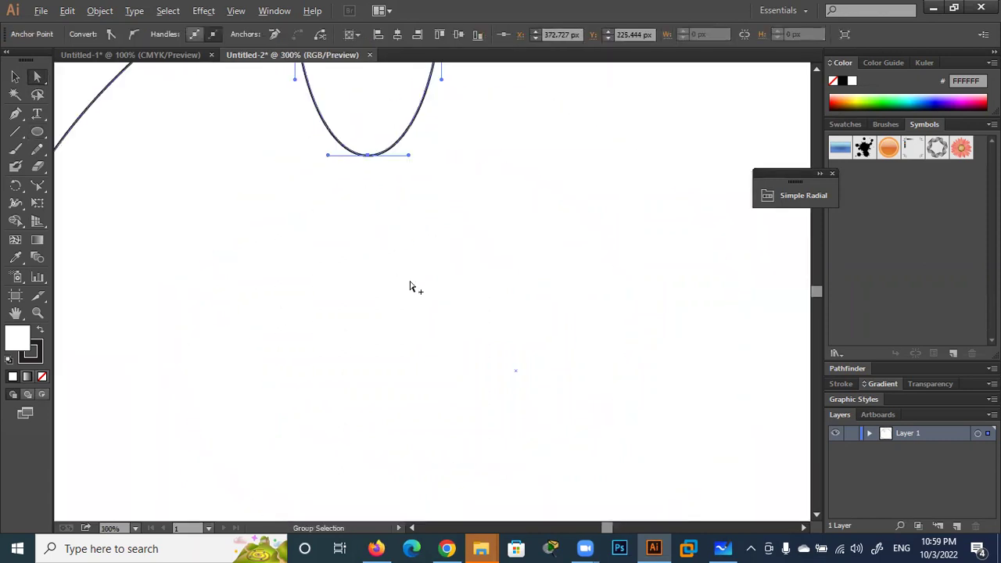
{"action": "left_click_drag", "start_coordinate": [386, 221], "coordinate": [568, 346]}
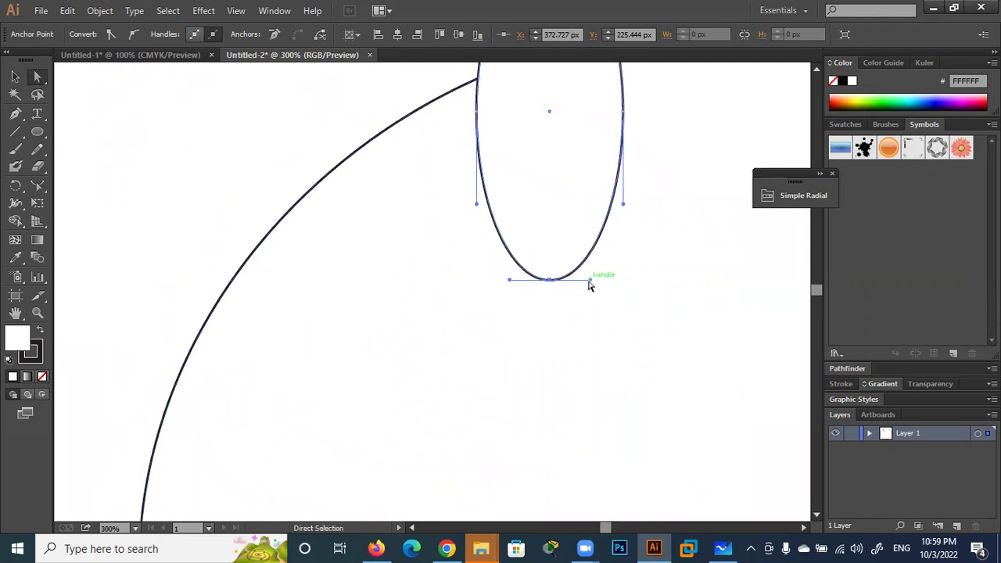
{"action": "left_click", "coordinate": [13, 117]}
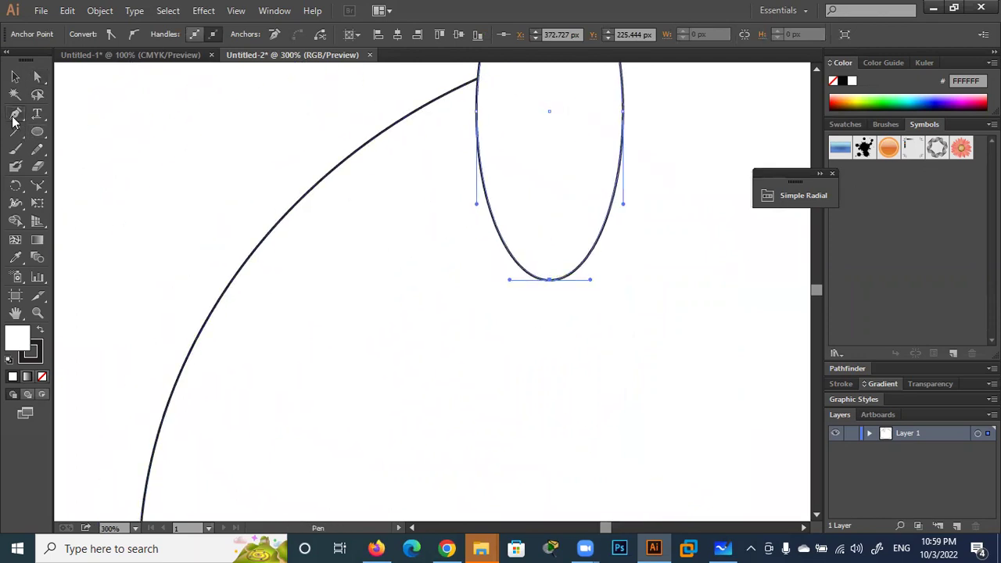
{"action": "left_click_drag", "start_coordinate": [13, 117], "coordinate": [70, 166]}
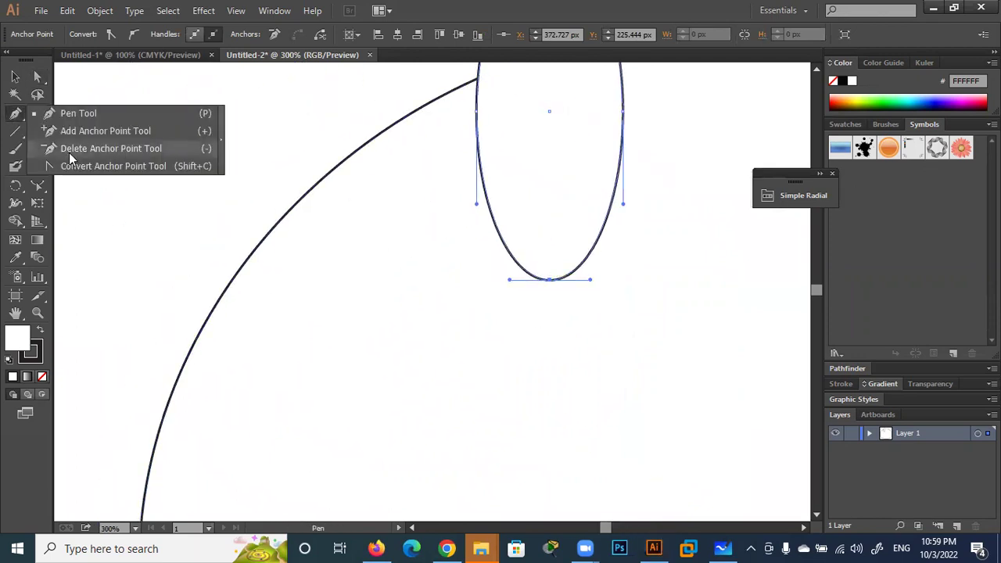
{"action": "left_click", "coordinate": [550, 279]}
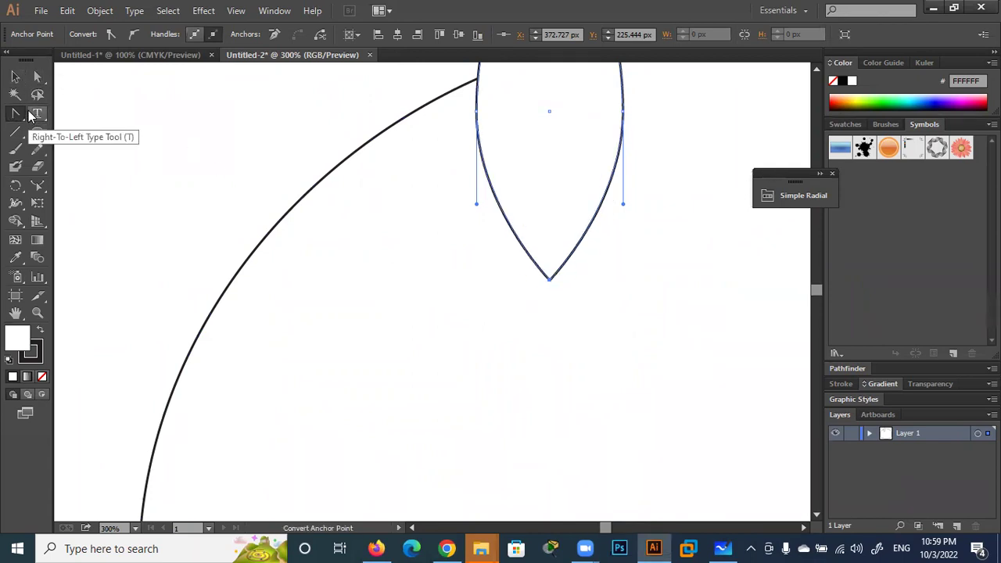
{"action": "left_click_drag", "start_coordinate": [617, 322], "coordinate": [508, 436]}
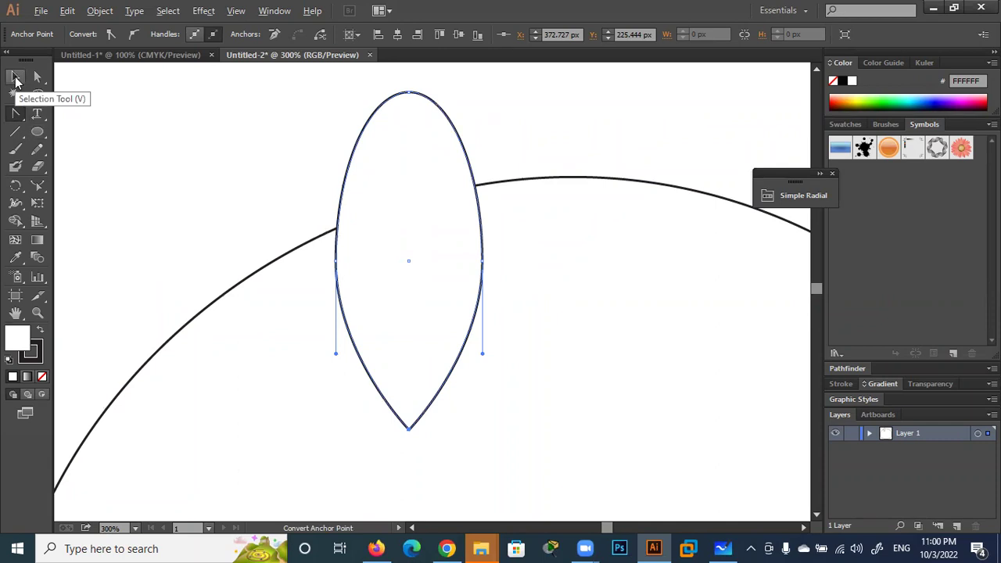
Rotate the pointed feather and move it onto the top of the body
{"action": "left_click", "coordinate": [15, 77]}
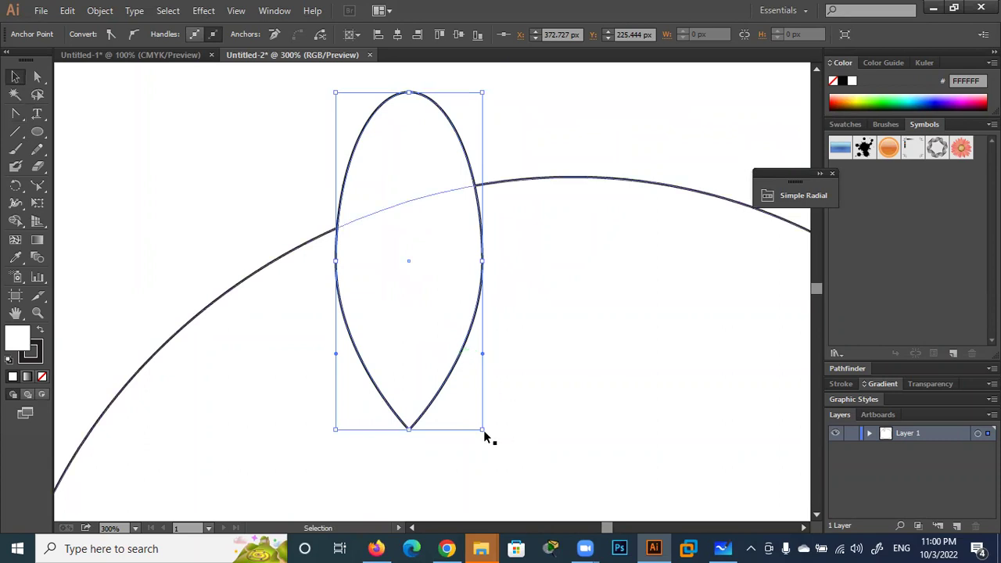
{"action": "mouse_move", "coordinate": [486, 434]}
{"action": "left_mouse_down"}
{"action": "mouse_move", "coordinate": [550, 331]}
{"action": "mouse_move", "coordinate": [514, 219]}
{"action": "left_mouse_up"}
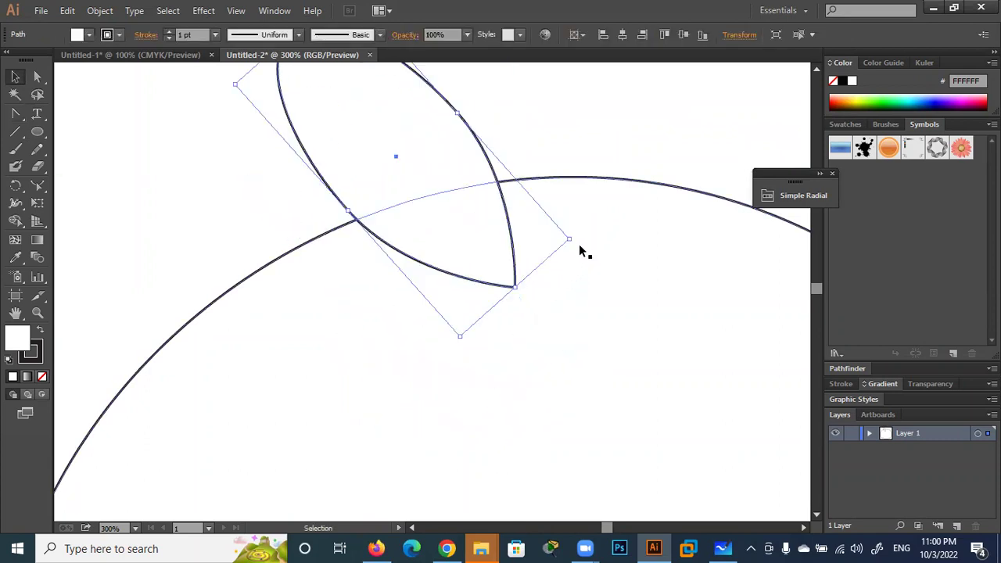
{"action": "left_click_drag", "start_coordinate": [577, 240], "coordinate": [611, 186]}
{"action": "left_click_drag", "start_coordinate": [505, 168], "coordinate": [448, 192]}
{"action": "left_click_drag", "start_coordinate": [384, 118], "coordinate": [362, 157]}
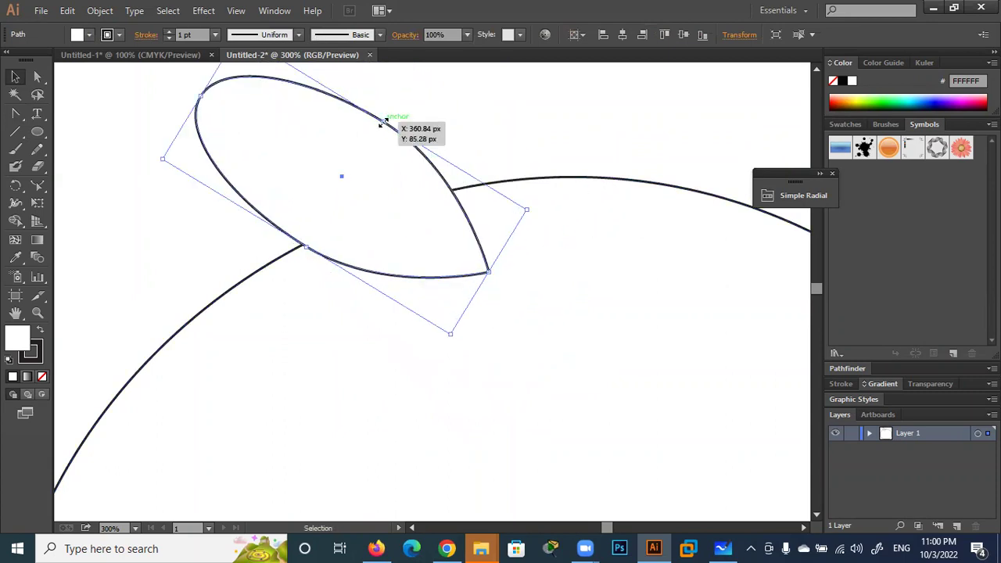
{"action": "mouse_move", "coordinate": [510, 238]}
{"action": "left_mouse_down"}
{"action": "mouse_move", "coordinate": [507, 224]}
{"action": "mouse_move", "coordinate": [420, 206]}
{"action": "mouse_move", "coordinate": [389, 173]}
{"action": "left_mouse_up"}
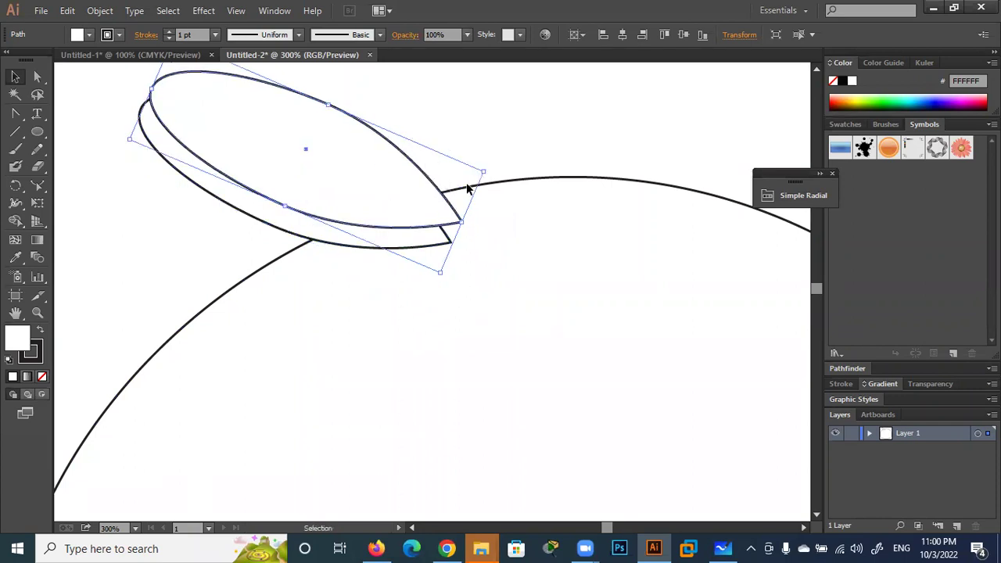
{"action": "left_click_drag", "start_coordinate": [490, 187], "coordinate": [460, 230]}
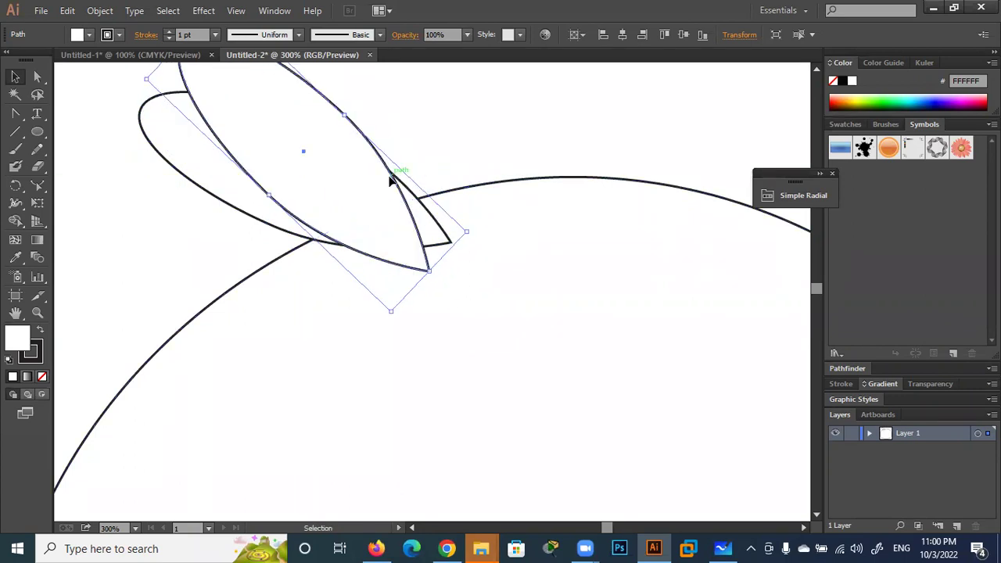
{"action": "left_click_drag", "start_coordinate": [405, 176], "coordinate": [419, 163]}
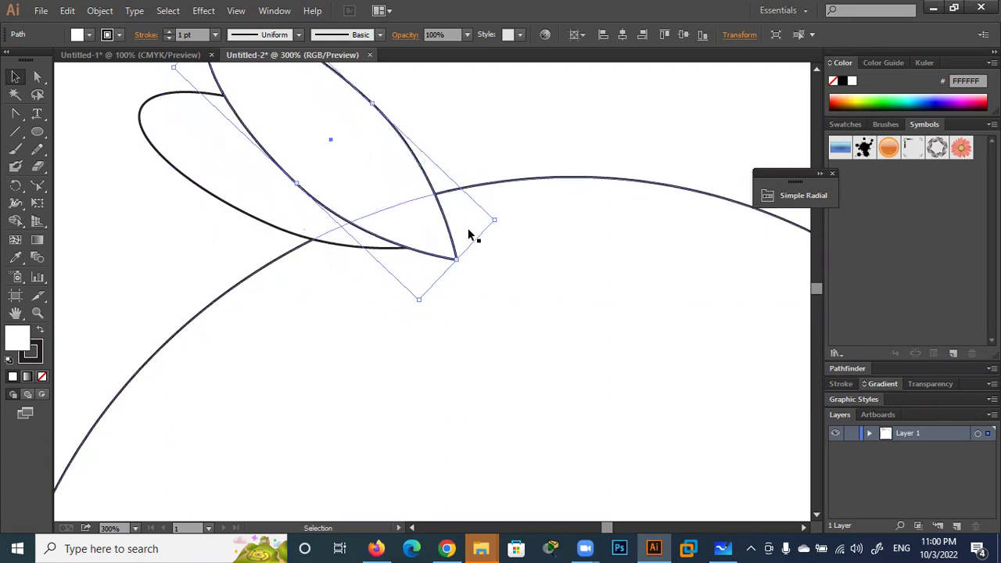
Shorten, rotate and shrink the upper feather ellipse
{"action": "scroll", "coordinate": [473, 244], "scroll_direction": "down", "scroll_amount": 1}
{"action": "scroll", "coordinate": [473, 248], "scroll_direction": "down", "scroll_amount": 1}
{"action": "key", "text": "alt"}
{"action": "mouse_move", "coordinate": [362, 118]}
{"action": "left_mouse_down"}
{"action": "mouse_move", "coordinate": [372, 147]}
{"action": "mouse_move", "coordinate": [387, 151]}
{"action": "left_mouse_up"}
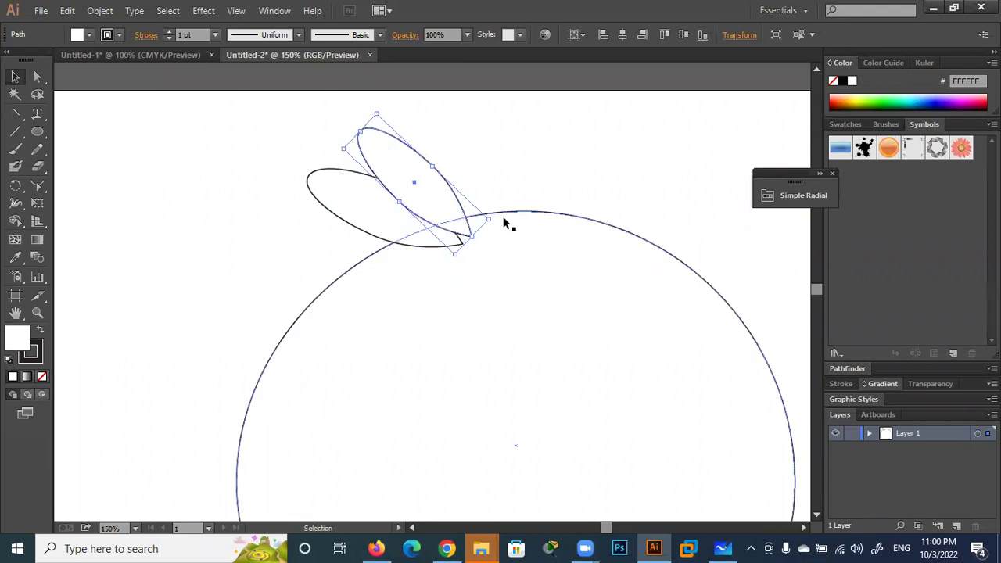
{"action": "left_click_drag", "start_coordinate": [493, 218], "coordinate": [496, 239]}
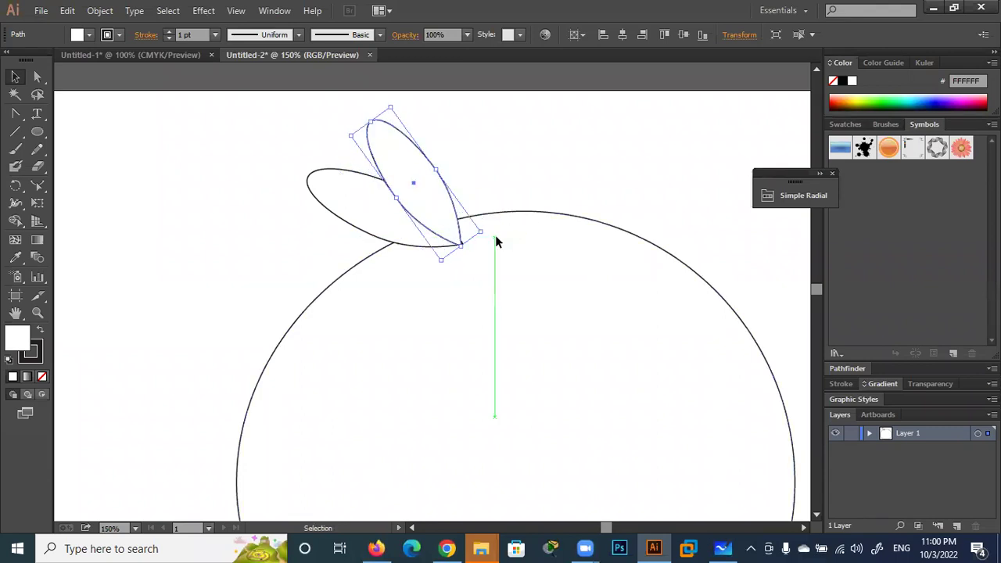
{"action": "left_click_drag", "start_coordinate": [398, 103], "coordinate": [385, 102]}
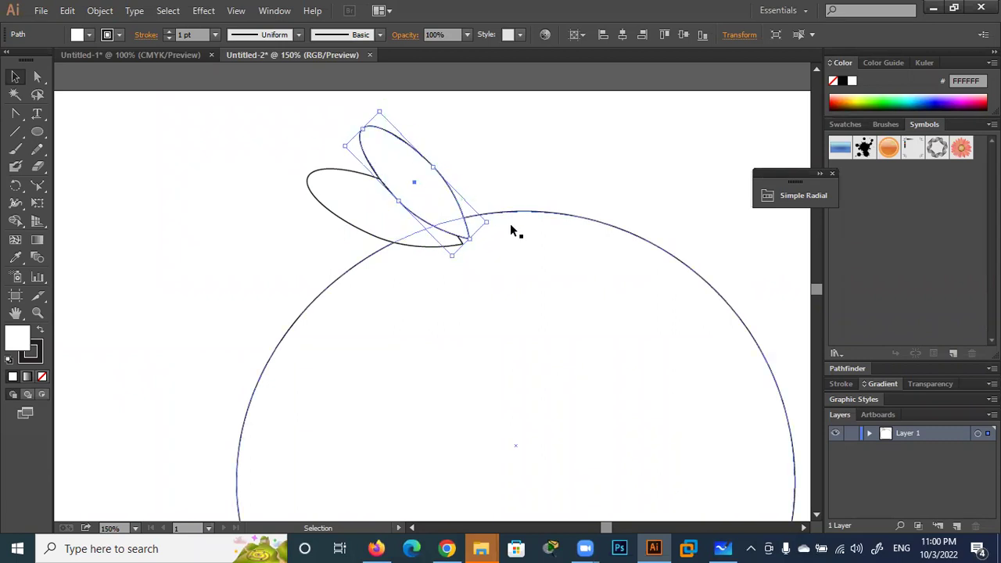
{"action": "left_click_drag", "start_coordinate": [487, 222], "coordinate": [487, 233]}
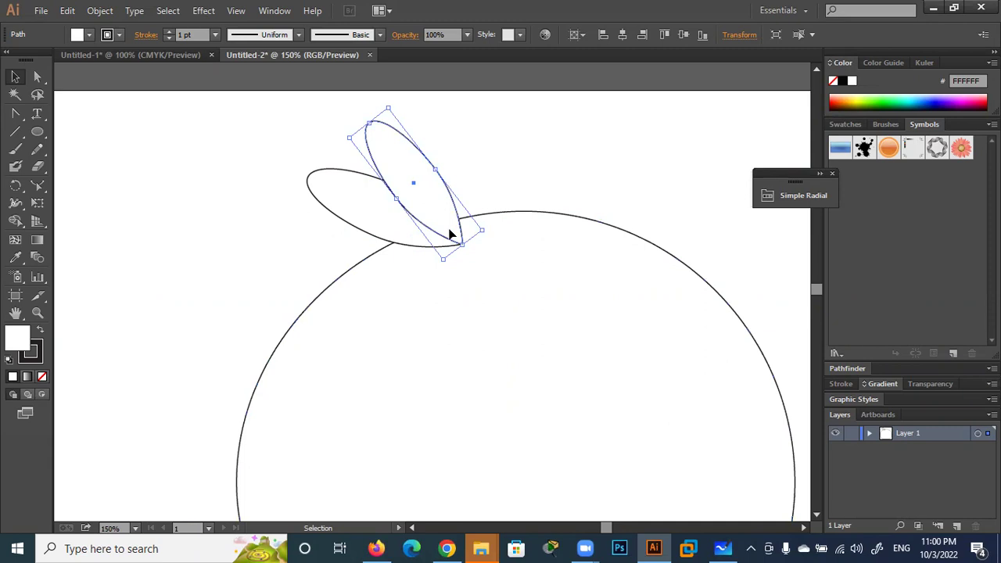
{"action": "left_click_drag", "start_coordinate": [373, 125], "coordinate": [385, 148]}
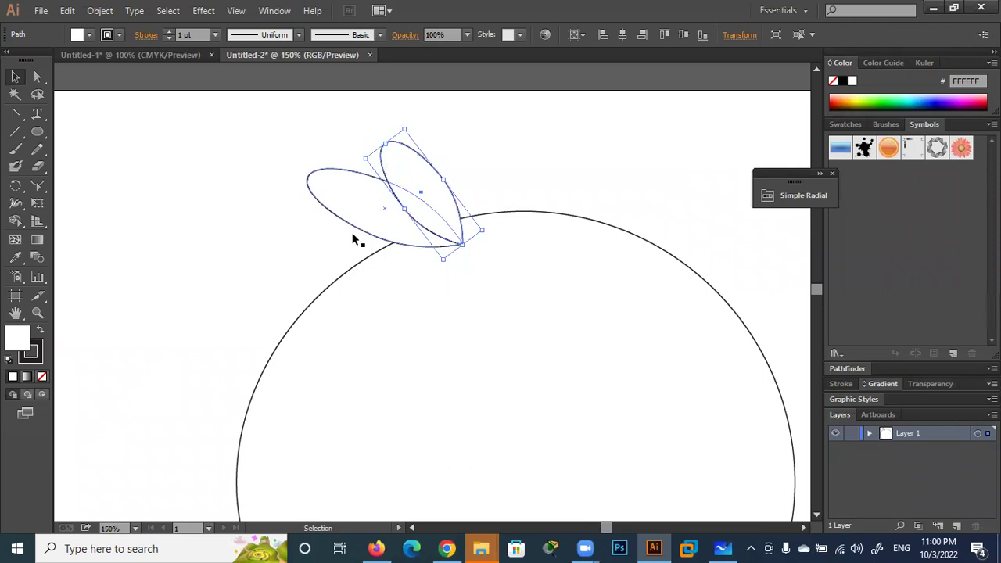
Rotate both feathers together, then retilt and nudge the upper feather
{"action": "mouse_move", "coordinate": [456, 109]}
{"action": "left_mouse_down"}
{"action": "mouse_move", "coordinate": [258, 227]}
{"action": "mouse_move", "coordinate": [257, 187]}
{"action": "left_mouse_up"}
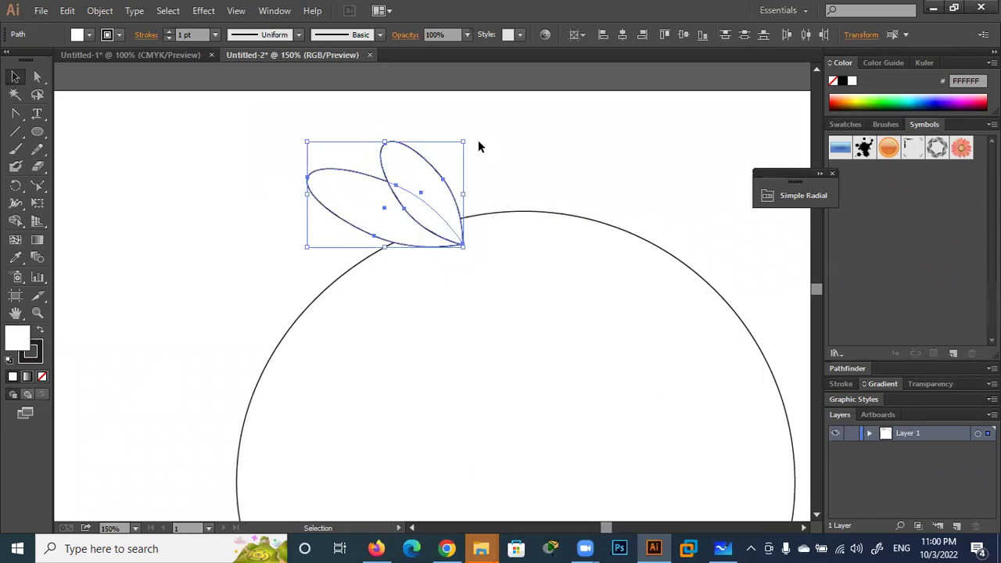
{"action": "left_click_drag", "start_coordinate": [471, 139], "coordinate": [442, 146]}
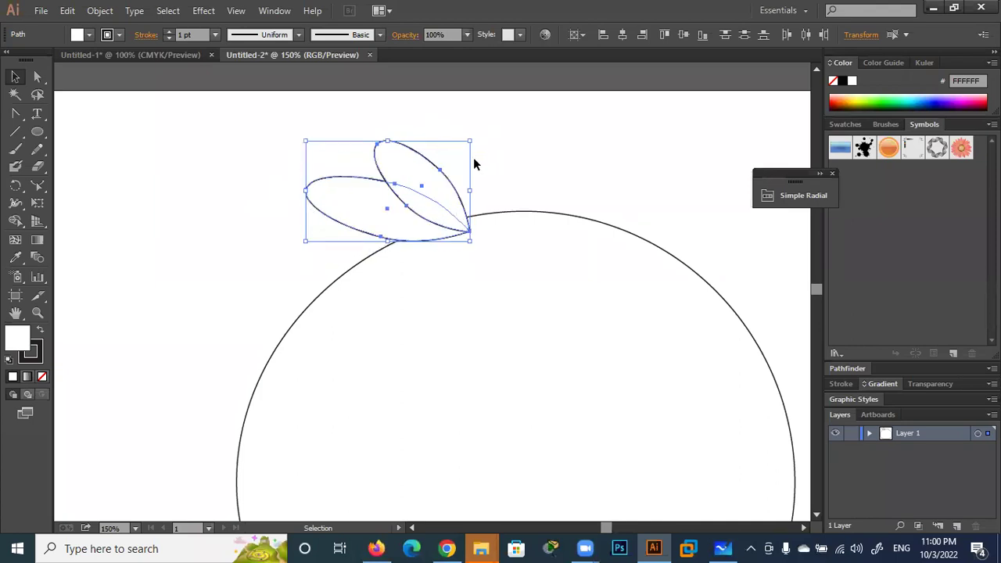
{"action": "left_click", "coordinate": [523, 154]}
{"action": "left_click", "coordinate": [422, 179]}
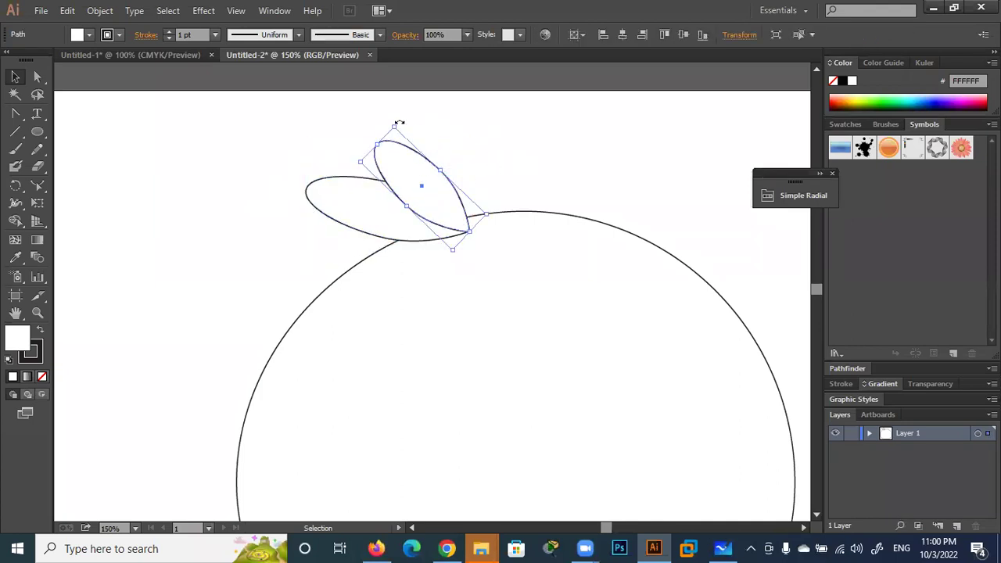
{"action": "left_click_drag", "start_coordinate": [399, 123], "coordinate": [386, 119]}
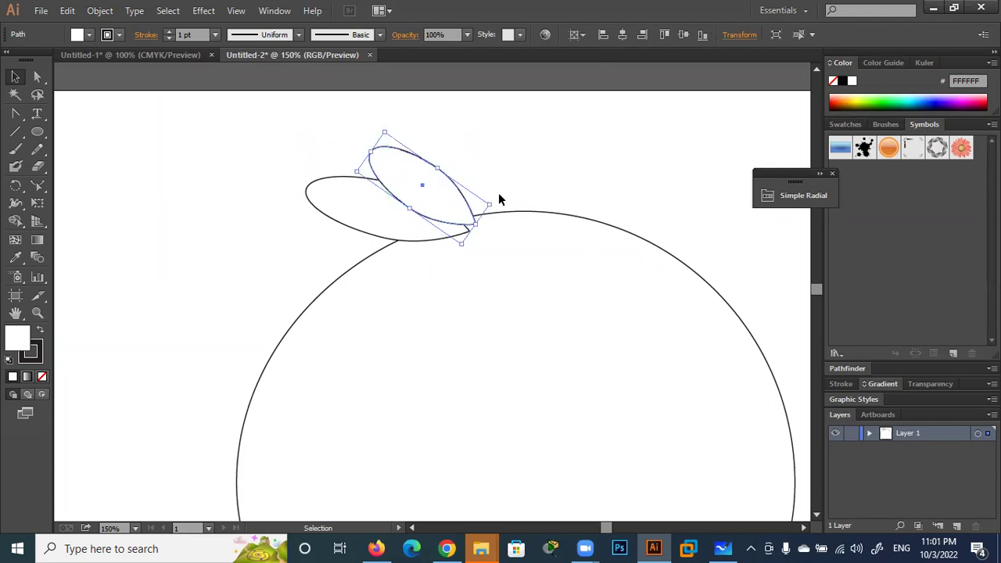
{"action": "left_click_drag", "start_coordinate": [497, 202], "coordinate": [491, 221]}
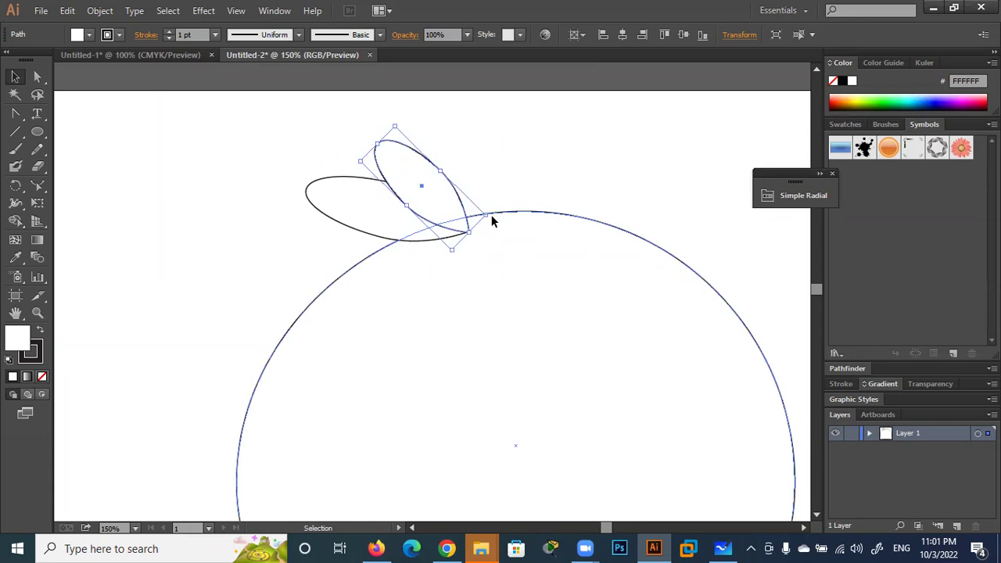
{"action": "scroll", "coordinate": [484, 175], "scroll_direction": "up", "scroll_amount": 1}
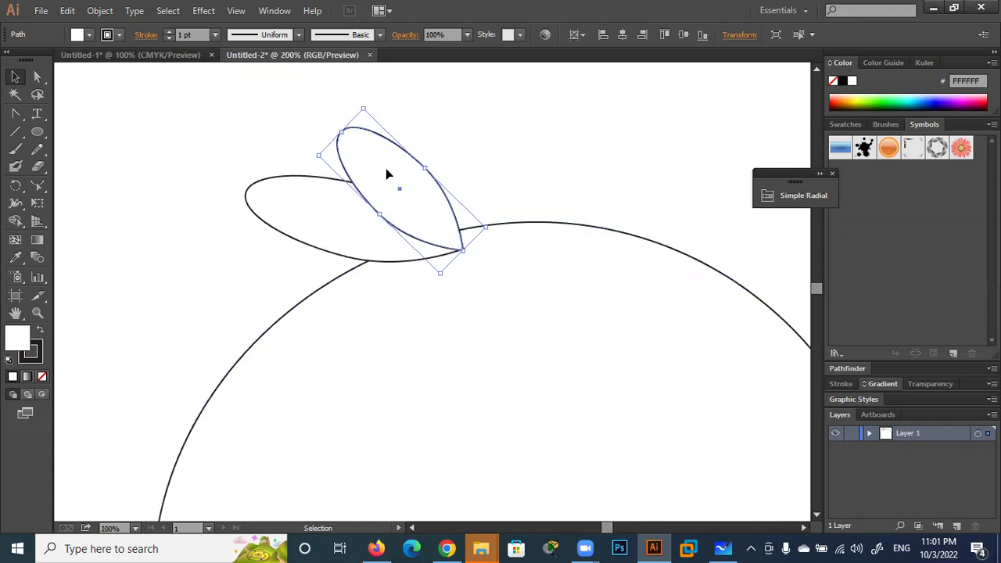
{"action": "left_click_drag", "start_coordinate": [389, 172], "coordinate": [399, 179]}
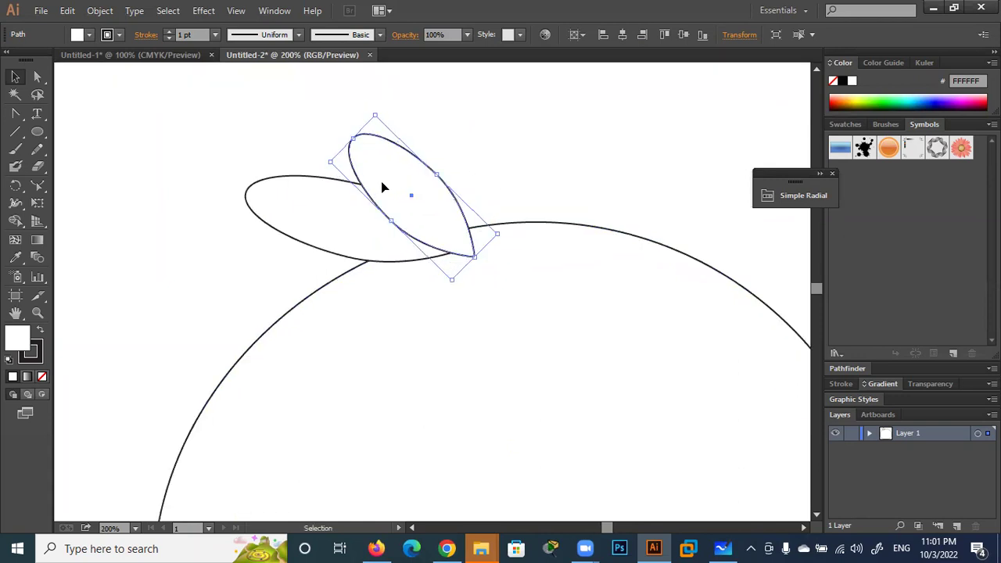
{"action": "left_click", "coordinate": [515, 148]}
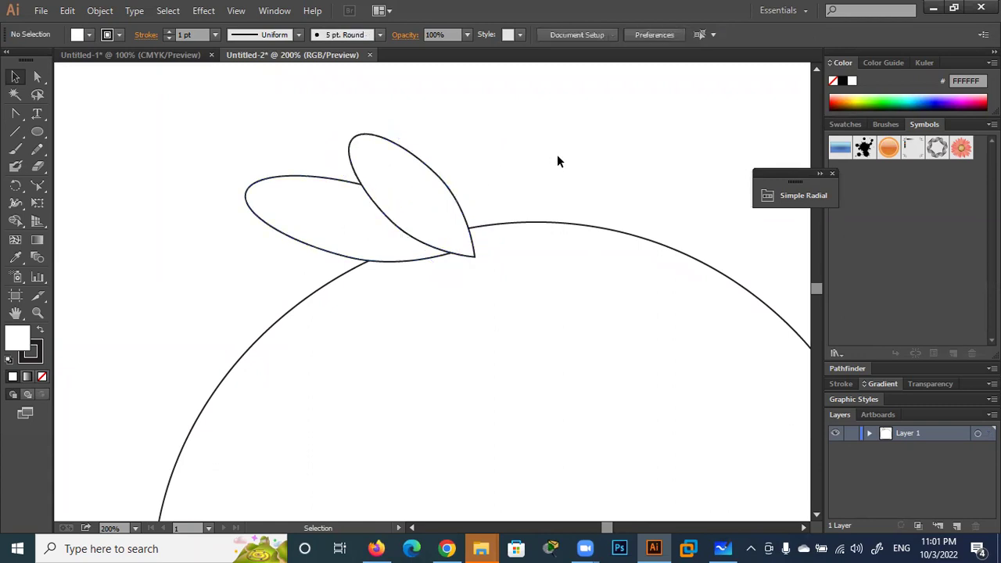
Move the lower feather onto the body, shift the upper one left, and select all three shapes
{"action": "left_click", "coordinate": [378, 247]}
{"action": "left_click_drag", "start_coordinate": [377, 248], "coordinate": [373, 259]}
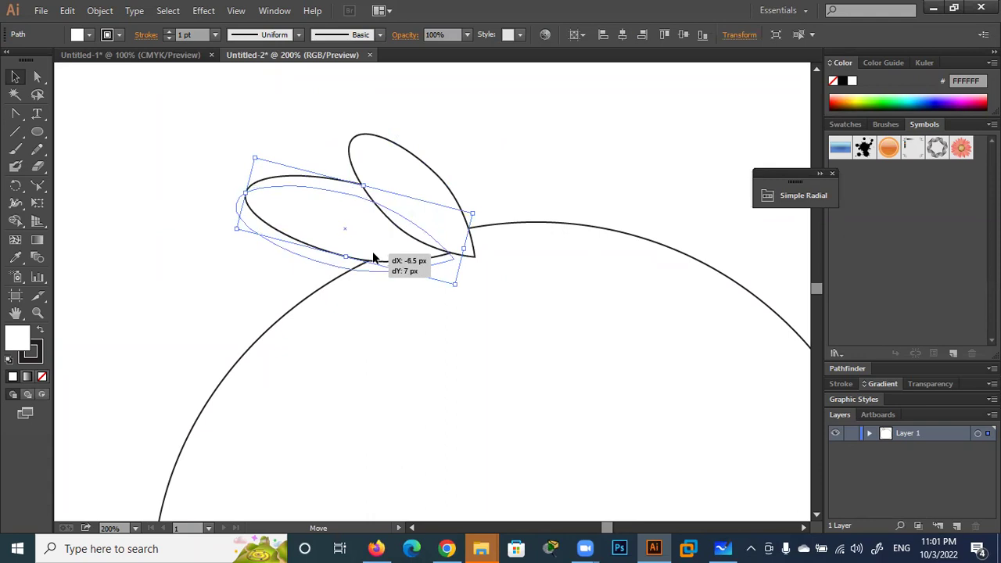
{"action": "left_click", "coordinate": [445, 196]}
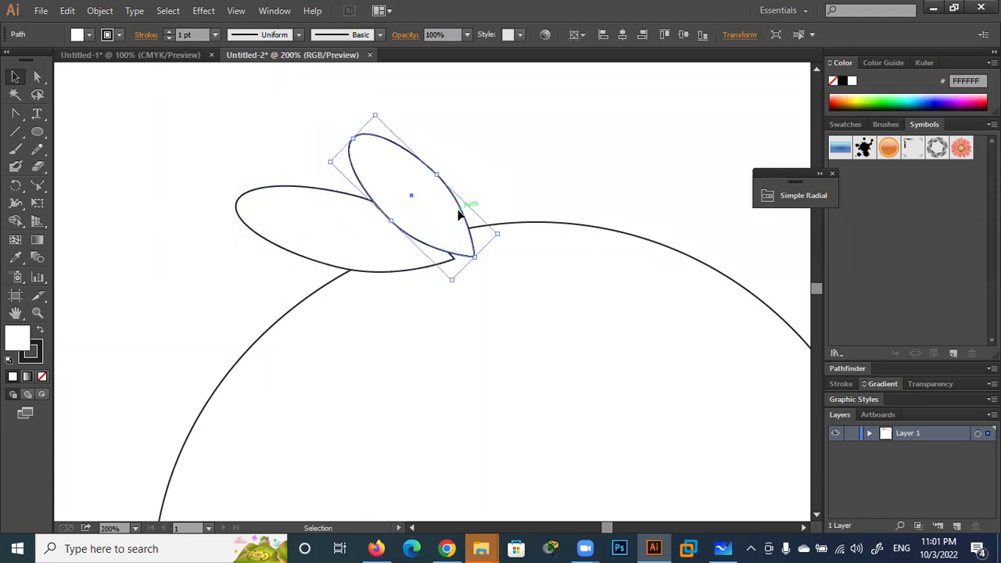
{"action": "left_click_drag", "start_coordinate": [455, 217], "coordinate": [448, 217]}
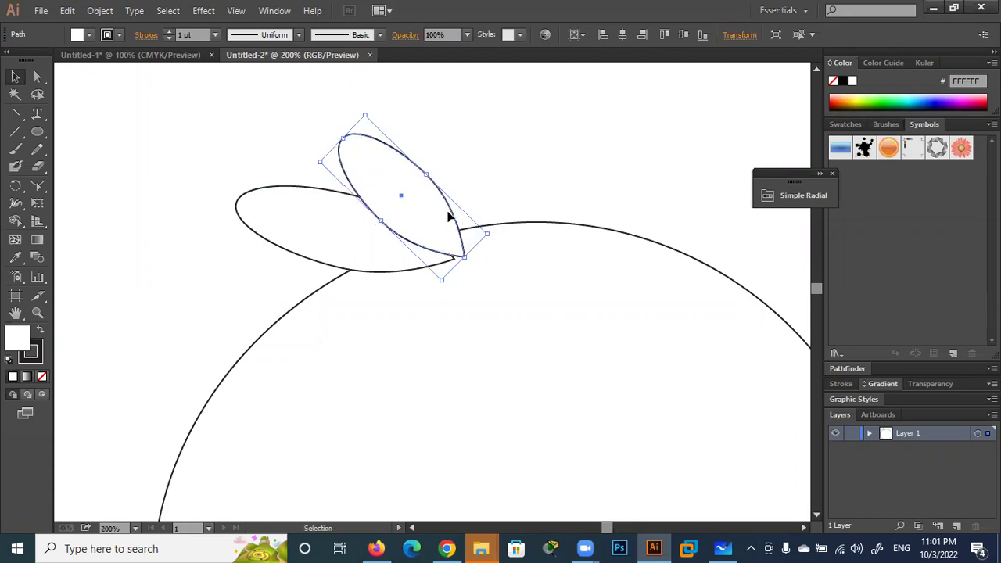
{"action": "left_click_drag", "start_coordinate": [555, 130], "coordinate": [242, 351]}
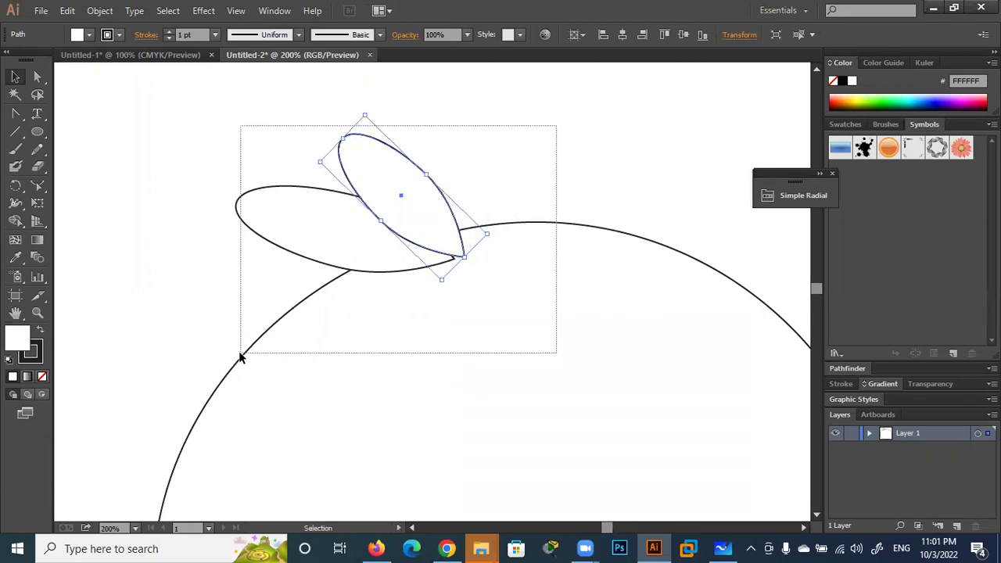
Unite the body circle and both crest feathers with Shape Builder, then deselect the merged outline
{"action": "left_click", "coordinate": [15, 220]}
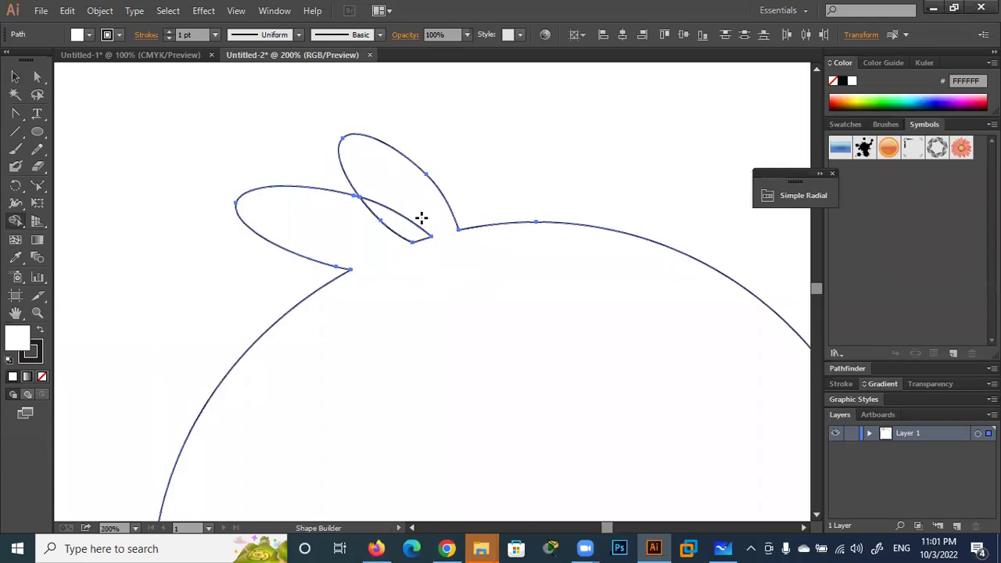
{"action": "left_click_drag", "start_coordinate": [419, 205], "coordinate": [418, 310]}
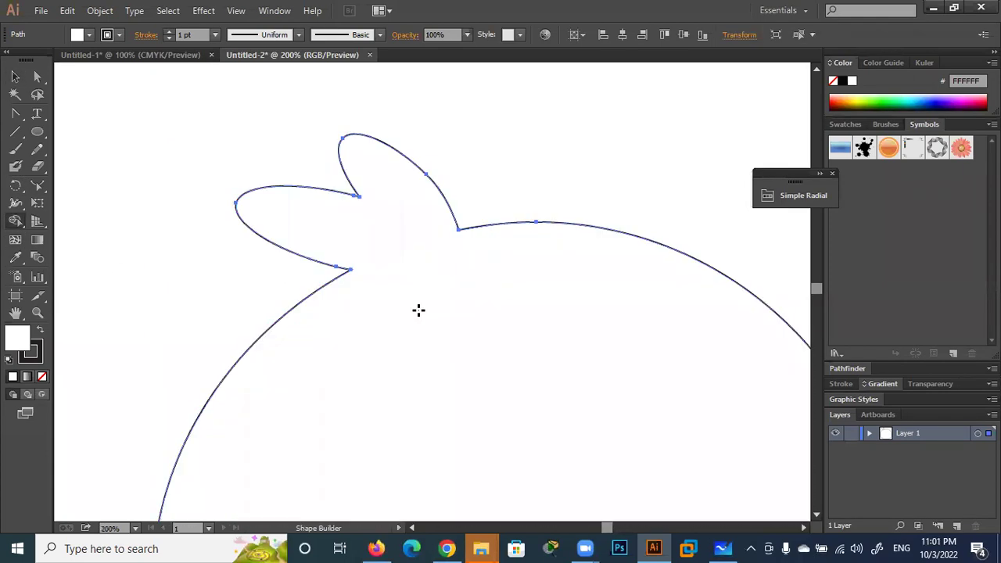
{"action": "scroll", "coordinate": [418, 311], "scroll_direction": "down", "scroll_amount": 1}
{"action": "scroll", "coordinate": [418, 311], "scroll_direction": "down", "scroll_amount": 1}
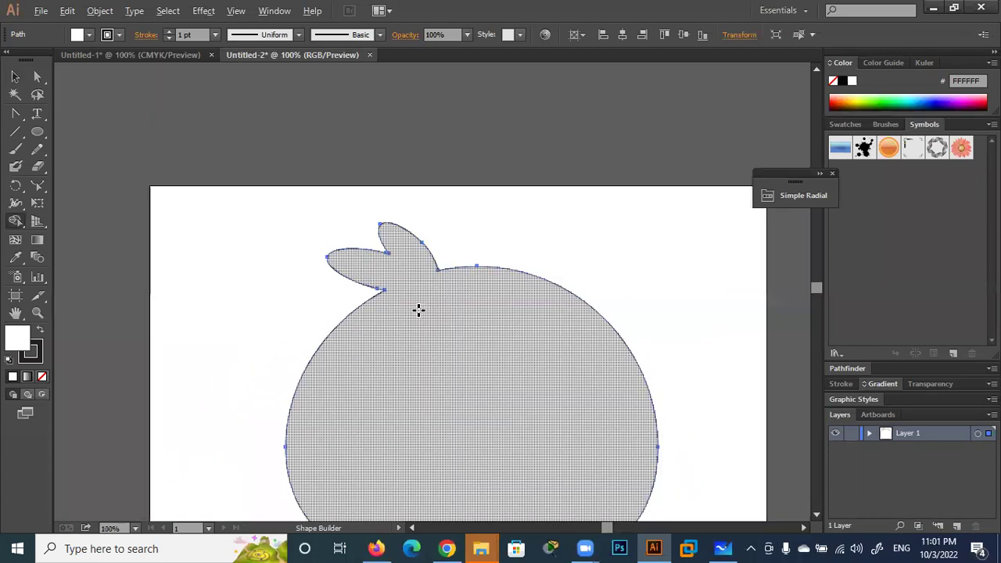
{"action": "left_click_drag", "start_coordinate": [491, 348], "coordinate": [480, 266]}
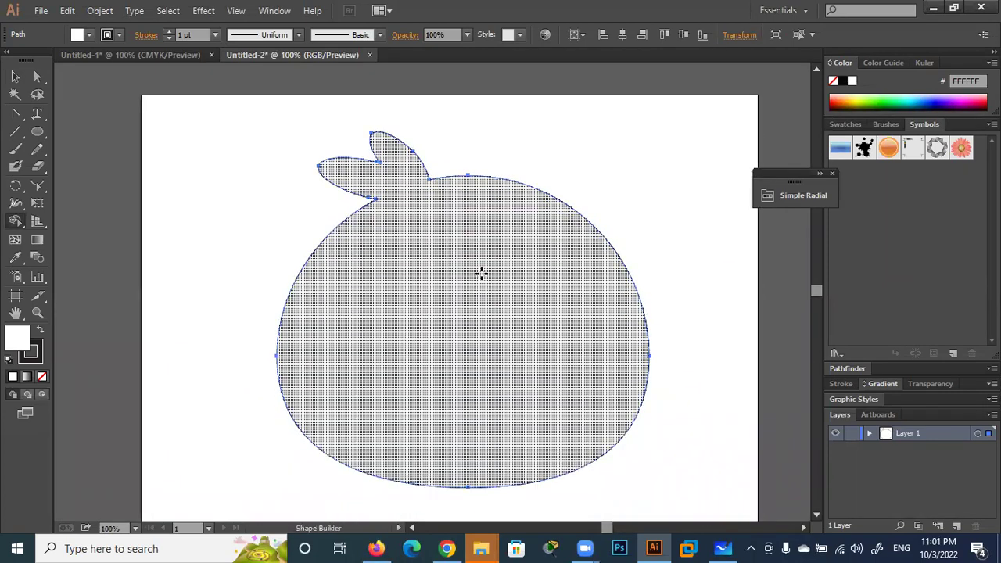
{"action": "left_click", "coordinate": [15, 77]}
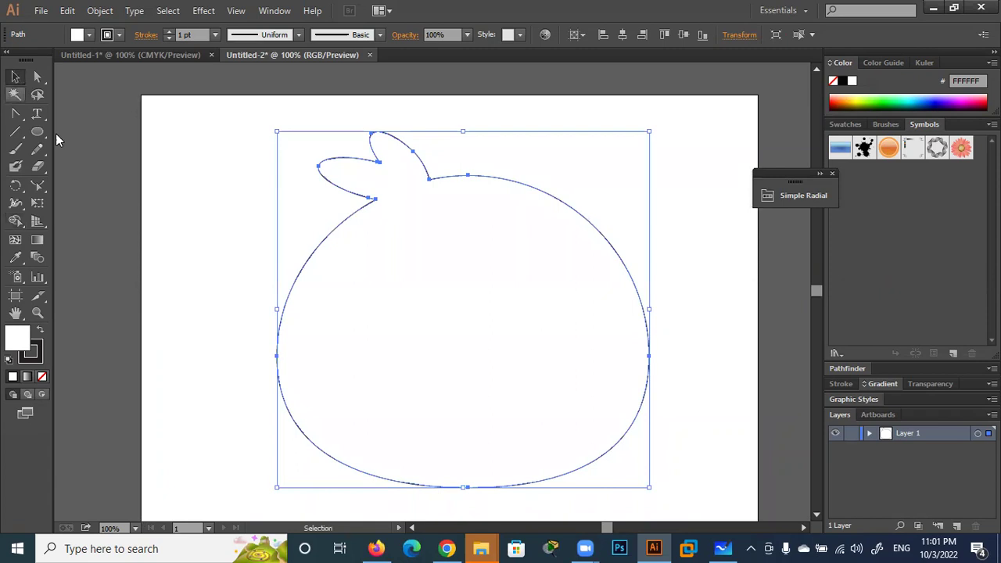
{"action": "left_click", "coordinate": [194, 225]}
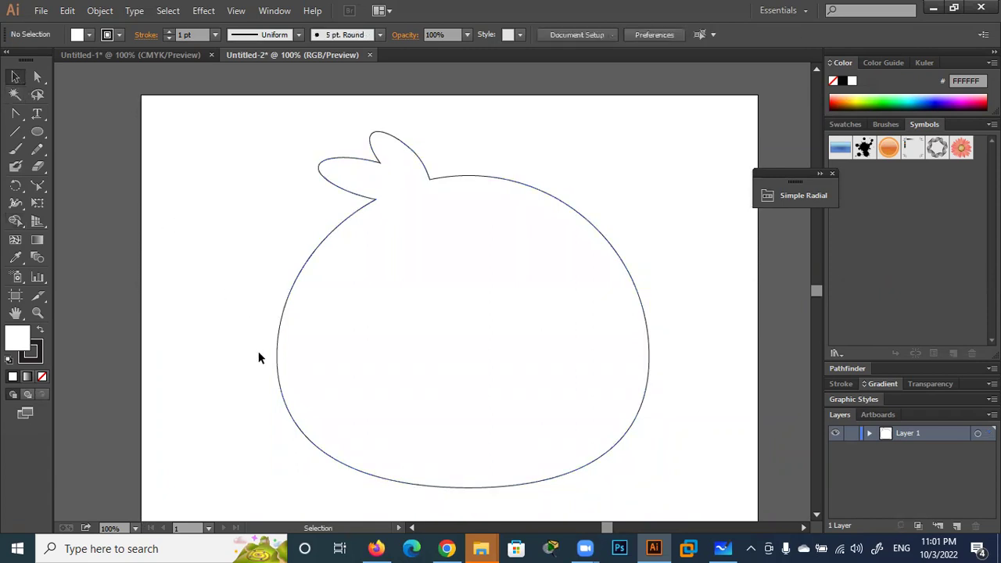
Draw a narrow, slightly taller rectangle to the left of the bird's body
{"action": "left_click", "coordinate": [36, 132]}
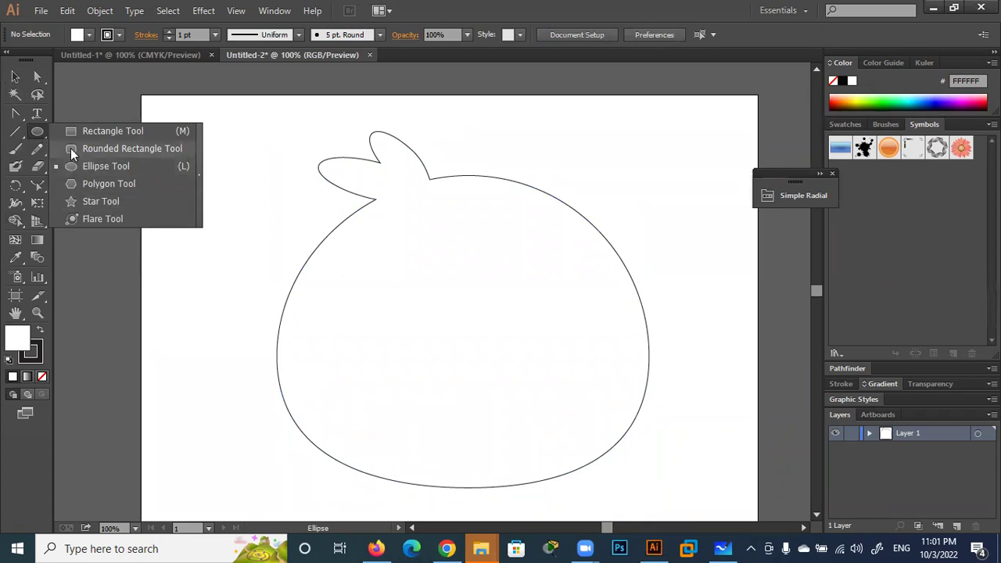
{"action": "left_click", "coordinate": [71, 130]}
{"action": "mouse_move", "coordinate": [204, 245]}
{"action": "left_mouse_down"}
{"action": "mouse_move", "coordinate": [263, 299]}
{"action": "mouse_move", "coordinate": [241, 336]}
{"action": "left_mouse_up"}
{"action": "left_click", "coordinate": [15, 76]}
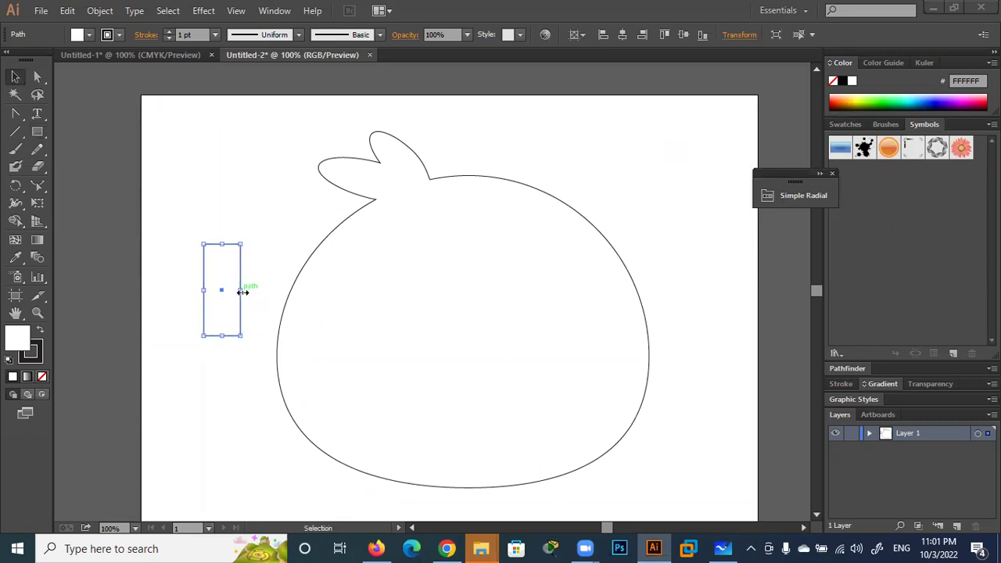
{"action": "left_click_drag", "start_coordinate": [242, 290], "coordinate": [231, 290]}
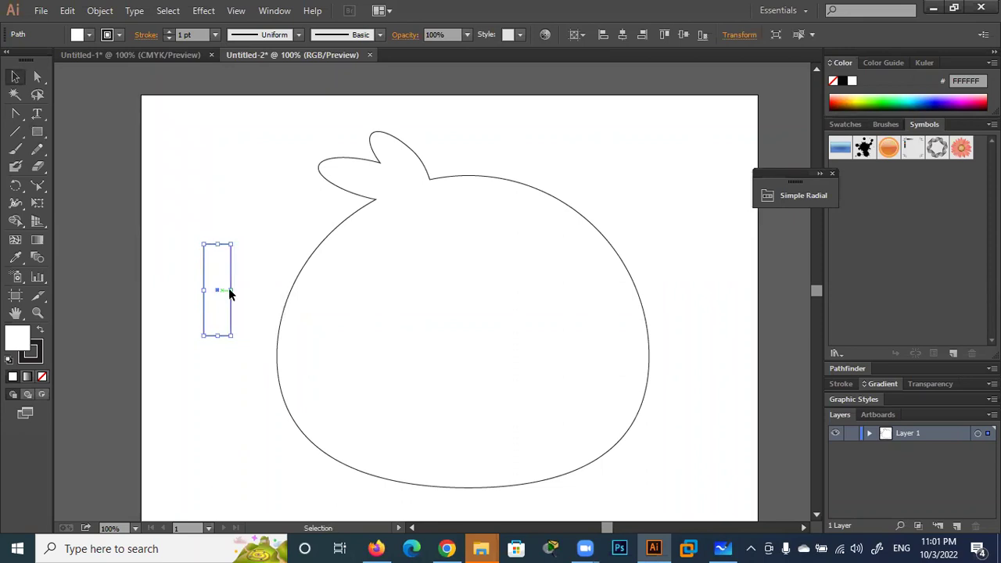
{"action": "left_click_drag", "start_coordinate": [220, 335], "coordinate": [220, 342]}
Rotate the narrow rectangle diagonally and position it beside the body as a tail bar
{"action": "left_click_drag", "start_coordinate": [237, 241], "coordinate": [173, 228]}
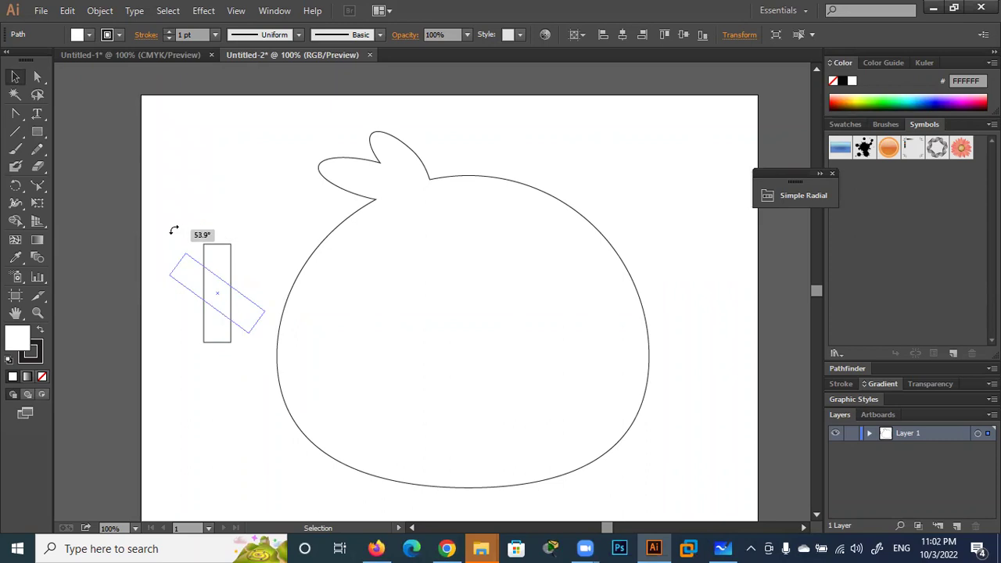
{"action": "mouse_move", "coordinate": [241, 318]}
{"action": "left_mouse_down"}
{"action": "mouse_move", "coordinate": [277, 310]}
{"action": "mouse_move", "coordinate": [279, 295]}
{"action": "mouse_move", "coordinate": [269, 294]}
{"action": "left_mouse_up"}
{"action": "mouse_move", "coordinate": [224, 232]}
{"action": "left_mouse_down"}
{"action": "mouse_move", "coordinate": [213, 235]}
{"action": "mouse_move", "coordinate": [226, 222]}
{"action": "left_mouse_up"}
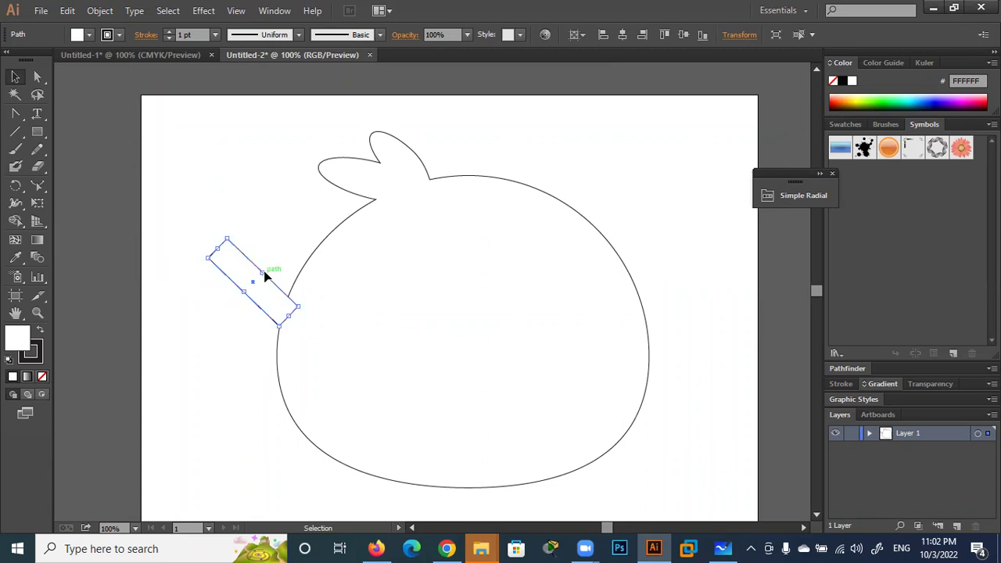
{"action": "left_click_drag", "start_coordinate": [262, 273], "coordinate": [256, 275]}
{"action": "left_click_drag", "start_coordinate": [221, 238], "coordinate": [212, 235]}
Copy the tilted bar lower and set a horizontal bar between the two tilted ones
{"action": "mouse_move", "coordinate": [281, 309]}
{"action": "left_mouse_down"}
{"action": "mouse_move", "coordinate": [295, 315]}
{"action": "mouse_move", "coordinate": [278, 353]}
{"action": "mouse_move", "coordinate": [304, 301]}
{"action": "mouse_move", "coordinate": [242, 352]}
{"action": "left_mouse_up"}
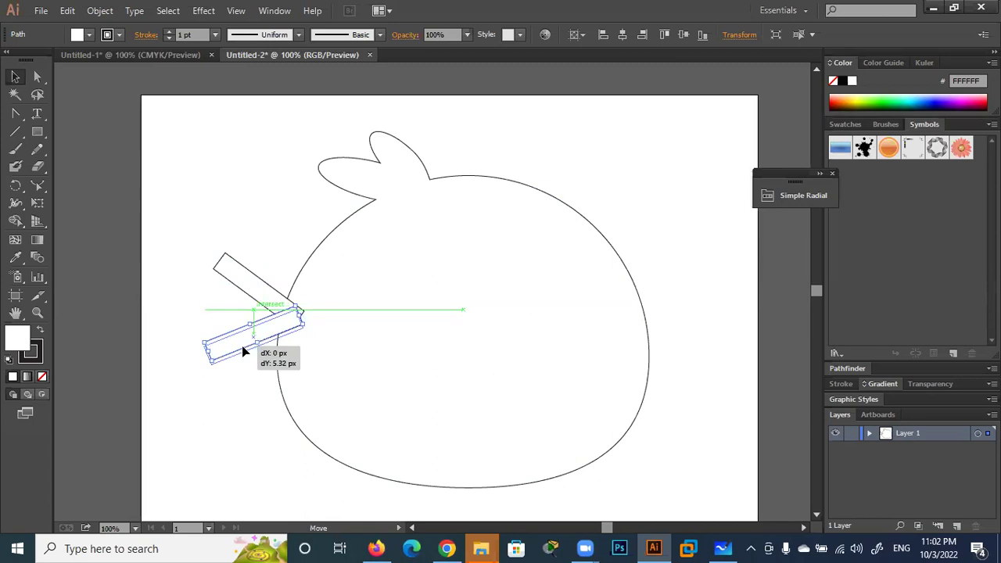
{"action": "left_click", "coordinate": [249, 321]}
{"action": "mouse_move", "coordinate": [263, 300]}
{"action": "left_mouse_down"}
{"action": "mouse_move", "coordinate": [264, 291]}
{"action": "mouse_move", "coordinate": [217, 304]}
{"action": "left_mouse_up"}
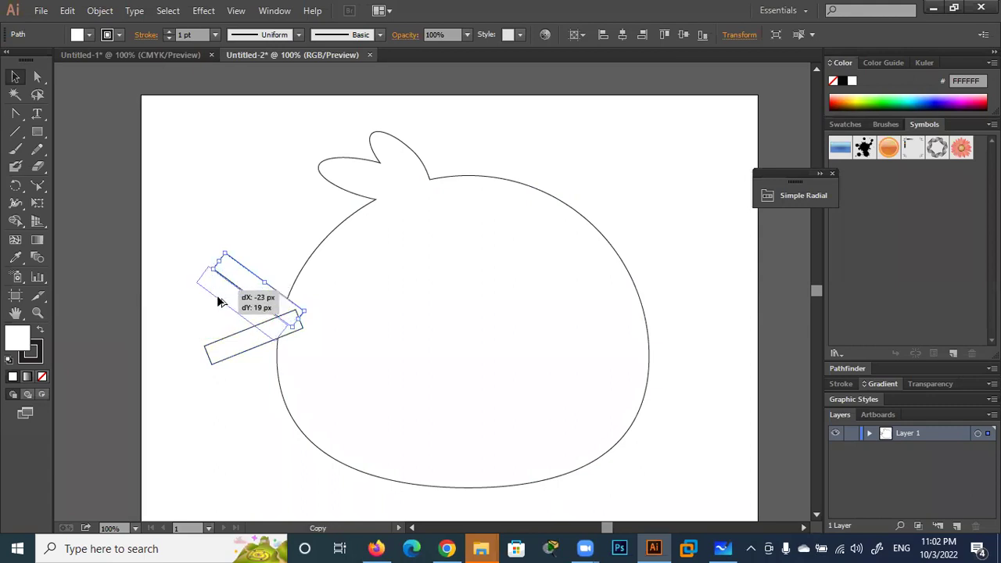
{"action": "mouse_move", "coordinate": [288, 334]}
{"action": "left_mouse_down"}
{"action": "mouse_move", "coordinate": [296, 298]}
{"action": "mouse_move", "coordinate": [271, 319]}
{"action": "left_mouse_up"}
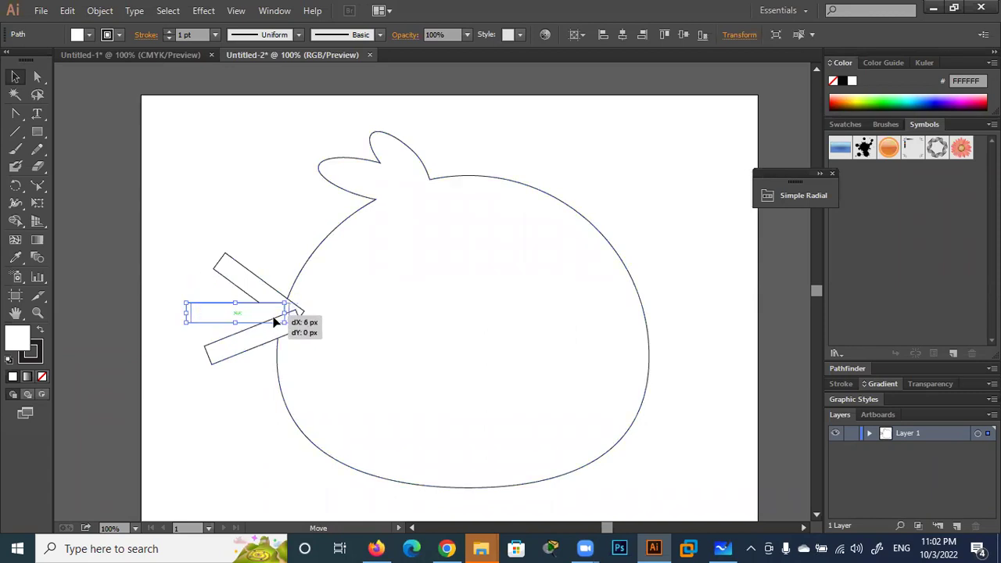
{"action": "left_click_drag", "start_coordinate": [269, 320], "coordinate": [268, 316]}
{"action": "left_click", "coordinate": [145, 260]}
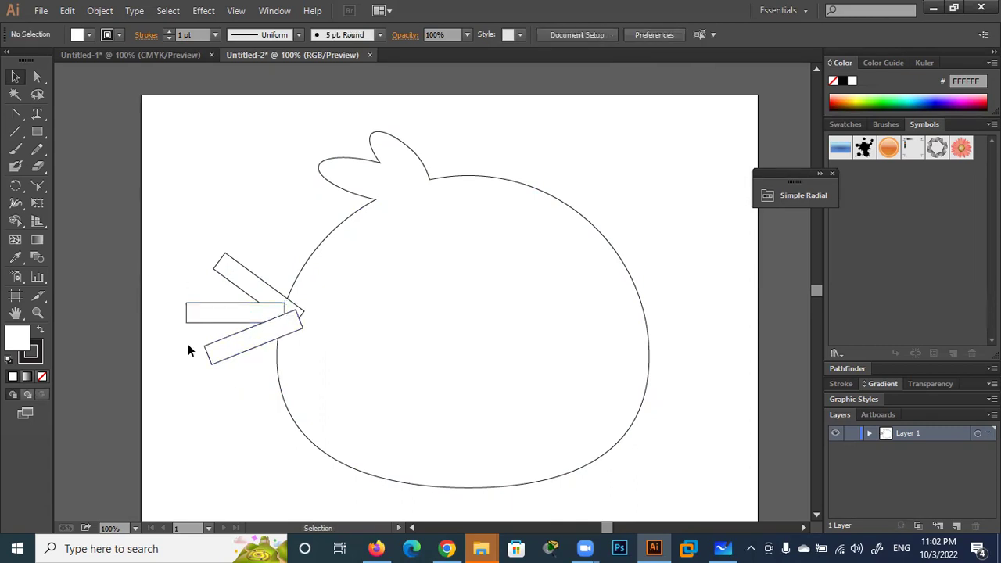
Shorten the lower tilted tail bar and resize the upper one
{"action": "left_click", "coordinate": [211, 362]}
{"action": "left_click_drag", "start_coordinate": [210, 356], "coordinate": [217, 357]}
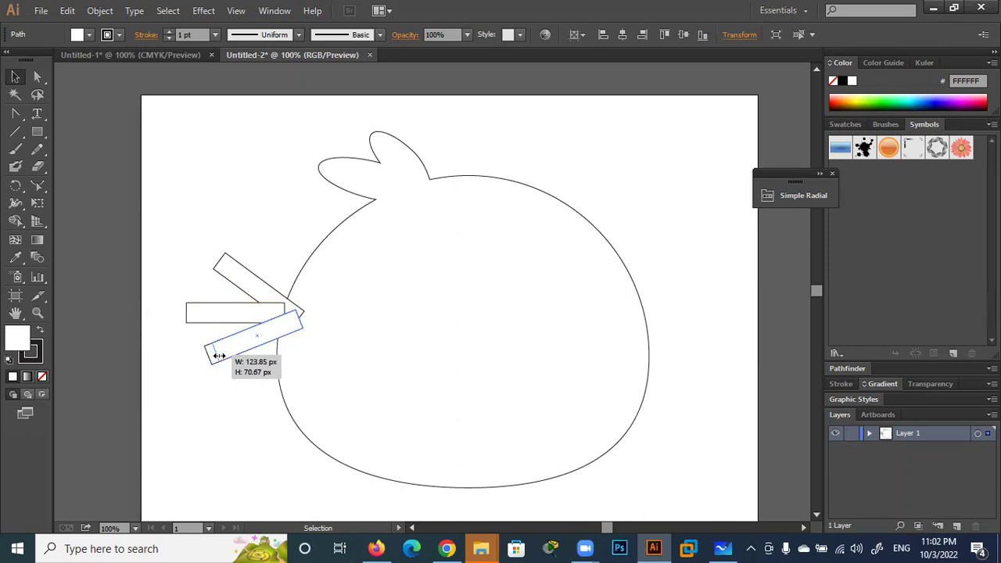
{"action": "left_click", "coordinate": [236, 292]}
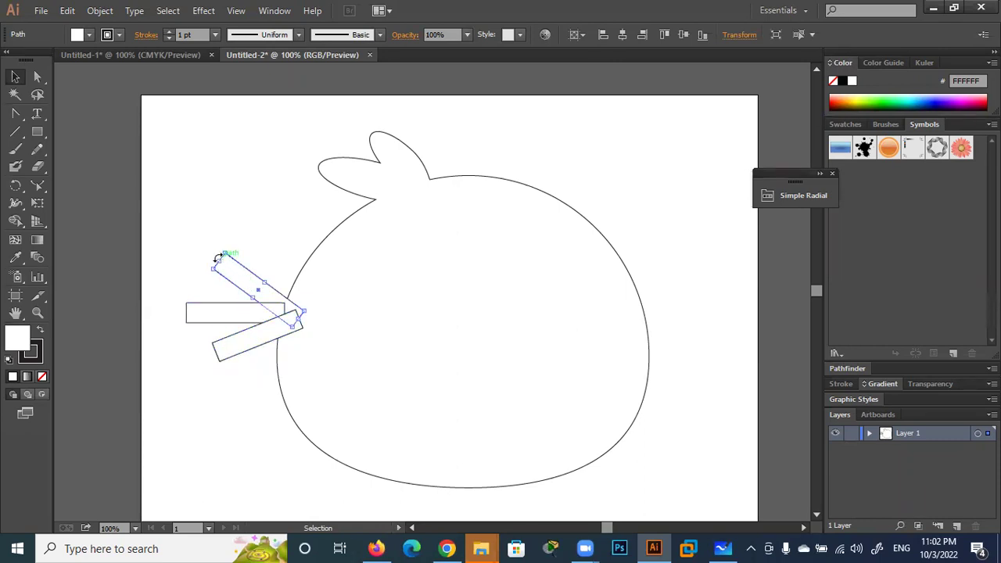
{"action": "left_click_drag", "start_coordinate": [222, 261], "coordinate": [228, 265]}
{"action": "left_click", "coordinate": [195, 248]}
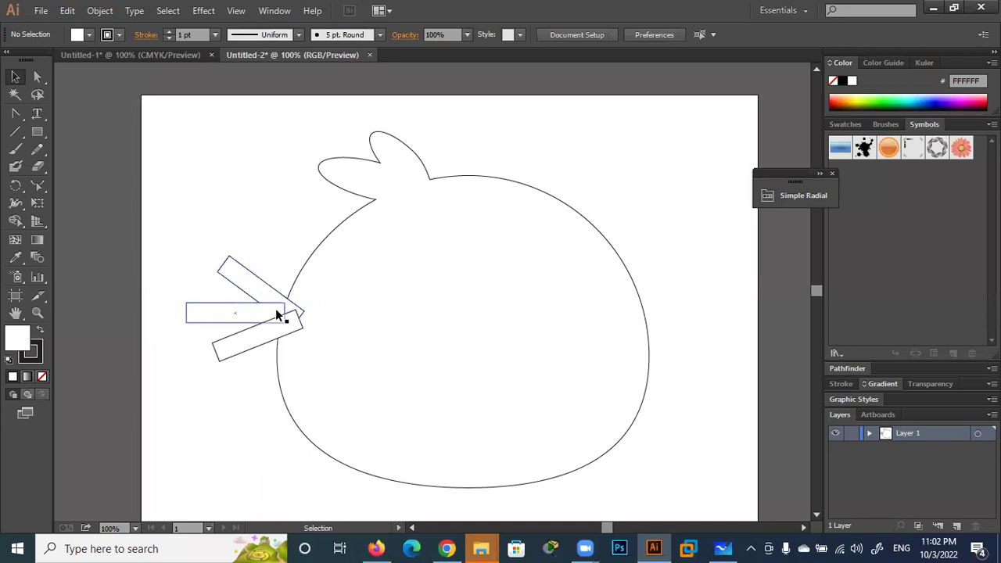
Shift all three tail bars further left together
{"action": "left_click_drag", "start_coordinate": [270, 229], "coordinate": [202, 365]}
{"action": "left_click_drag", "start_coordinate": [252, 297], "coordinate": [219, 295]}
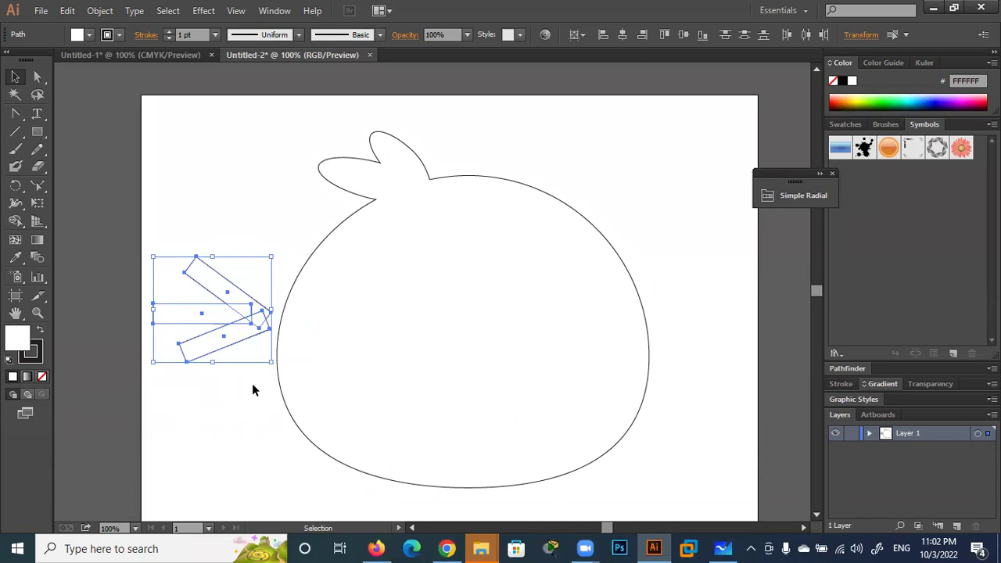
{"action": "left_click", "coordinate": [252, 384]}
{"action": "left_click", "coordinate": [207, 315]}
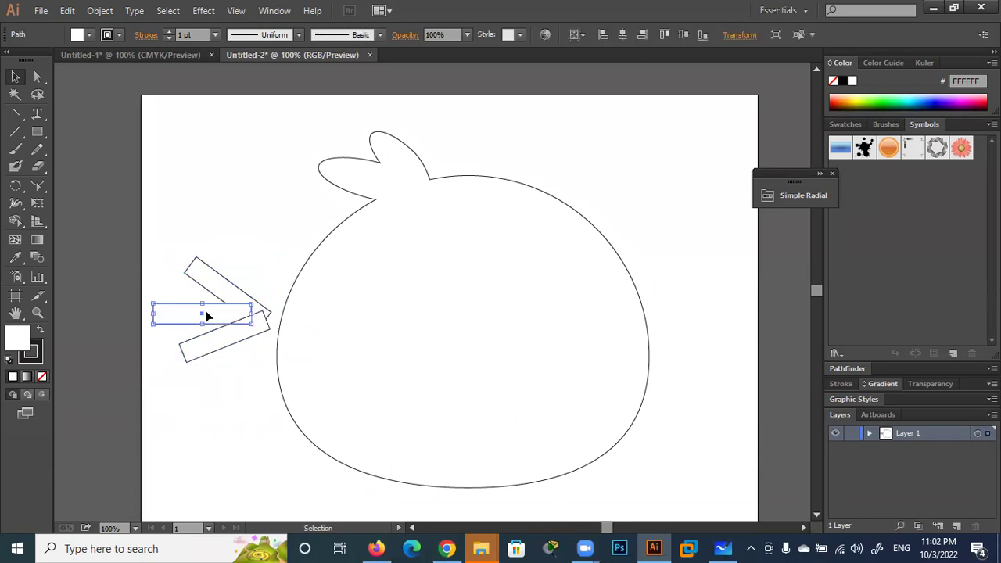
{"action": "left_click", "coordinate": [210, 312], "text": "shift"}
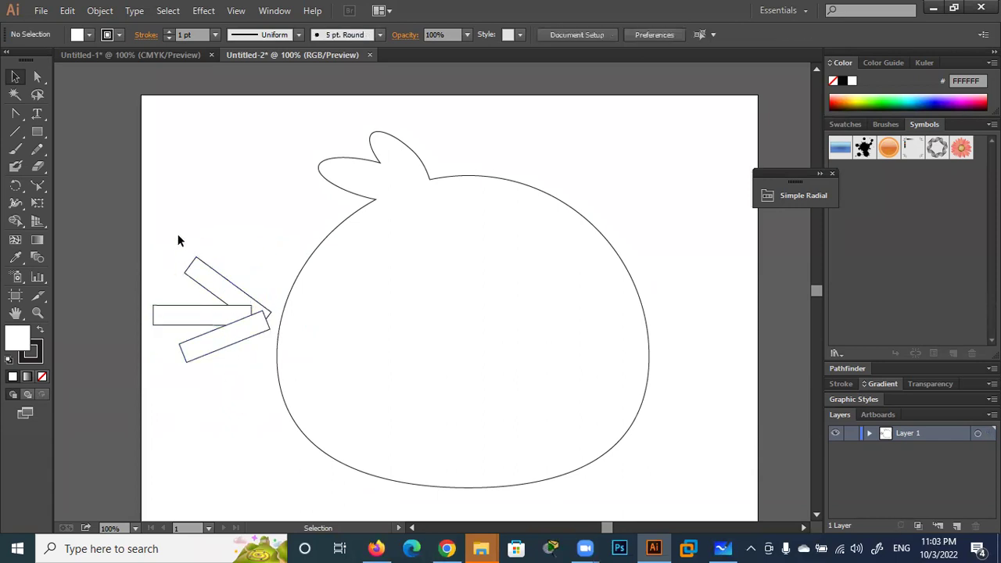
Unite the three tail rectangles into one arrow-shaped tail with Shape Builder
{"action": "left_click_drag", "start_coordinate": [154, 238], "coordinate": [225, 428]}
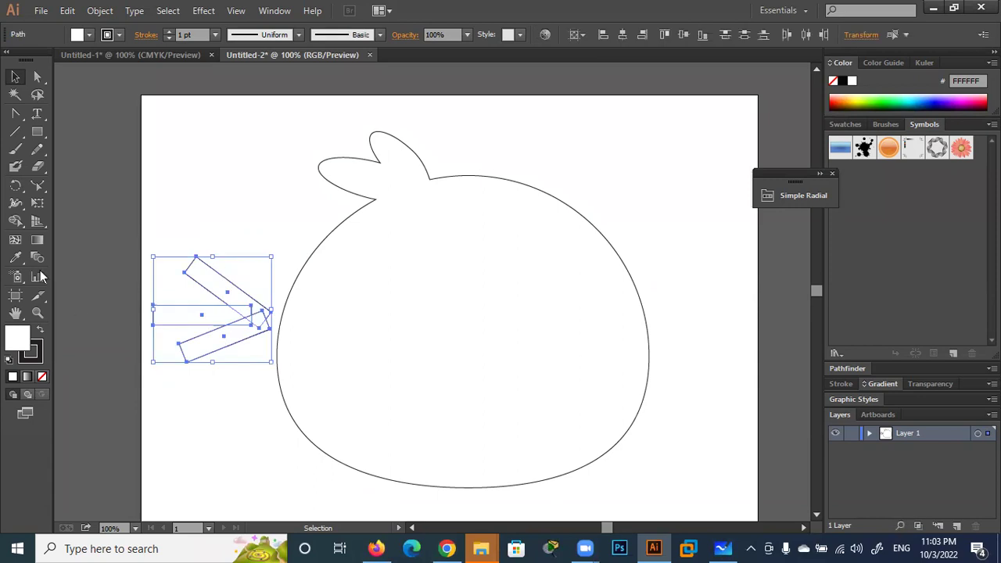
{"action": "left_click", "coordinate": [15, 221]}
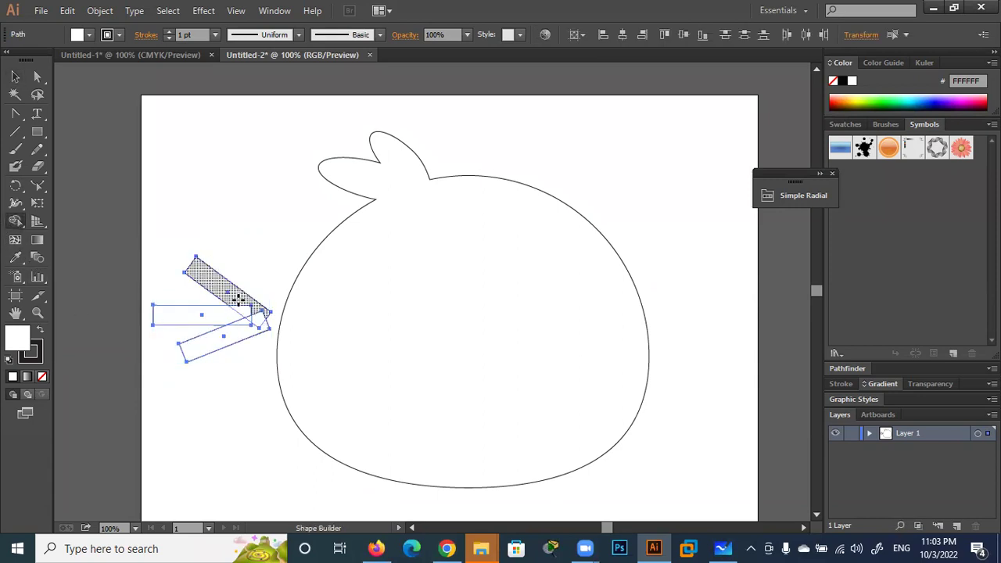
{"action": "mouse_move", "coordinate": [238, 303]}
{"action": "left_mouse_down"}
{"action": "mouse_move", "coordinate": [256, 321]}
{"action": "mouse_move", "coordinate": [219, 315]}
{"action": "mouse_move", "coordinate": [238, 333]}
{"action": "mouse_move", "coordinate": [261, 320]}
{"action": "left_mouse_up"}
{"action": "left_click", "coordinate": [20, 81]}
{"action": "left_click", "coordinate": [240, 190]}
Move the merged tail right so its inner end tucks into the body's left edge
{"action": "left_click_drag", "start_coordinate": [242, 320], "coordinate": [264, 320]}
{"action": "left_click", "coordinate": [151, 221]}
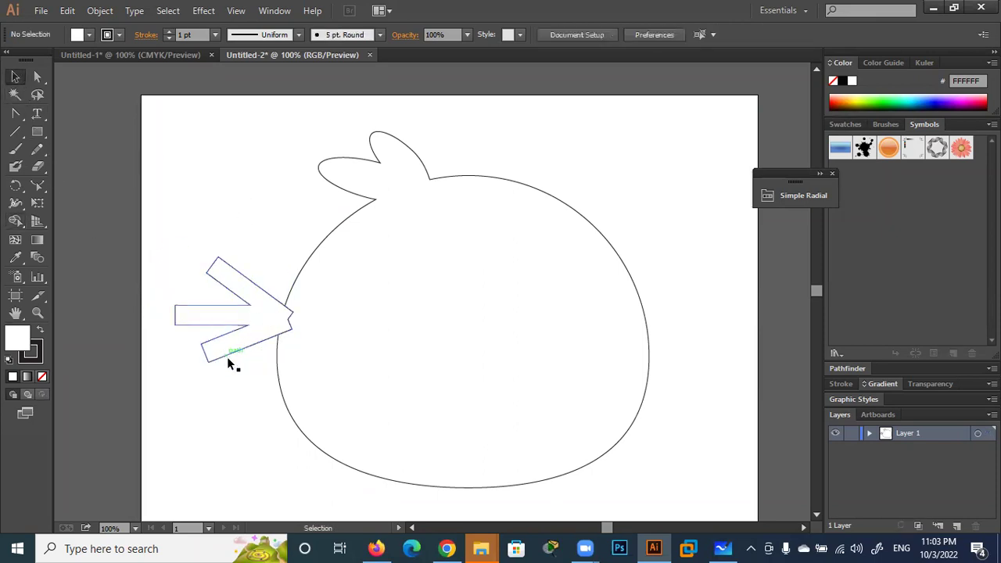
{"action": "key", "text": "ctrl"}
{"action": "left_click", "coordinate": [250, 316]}
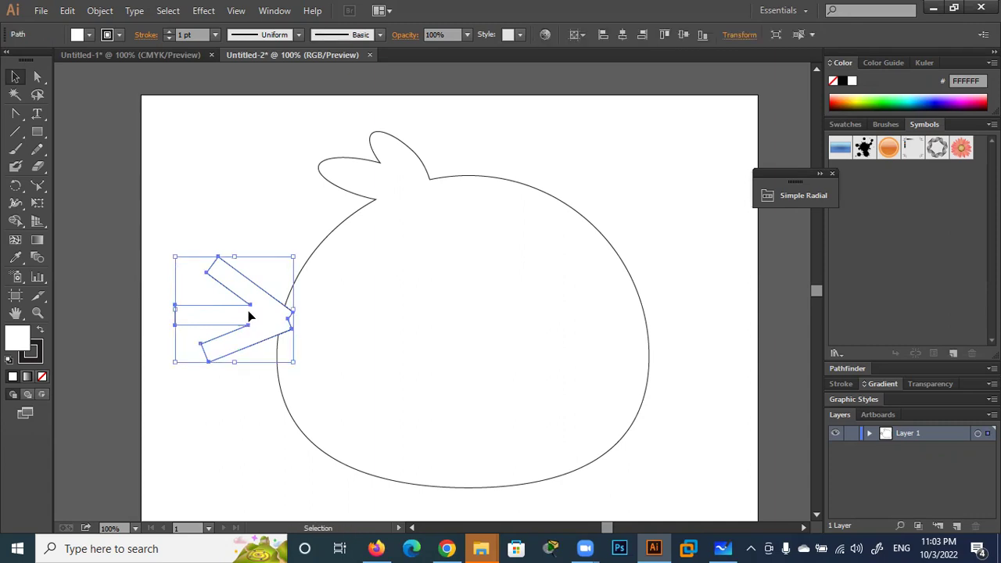
{"action": "key", "text": "a"}
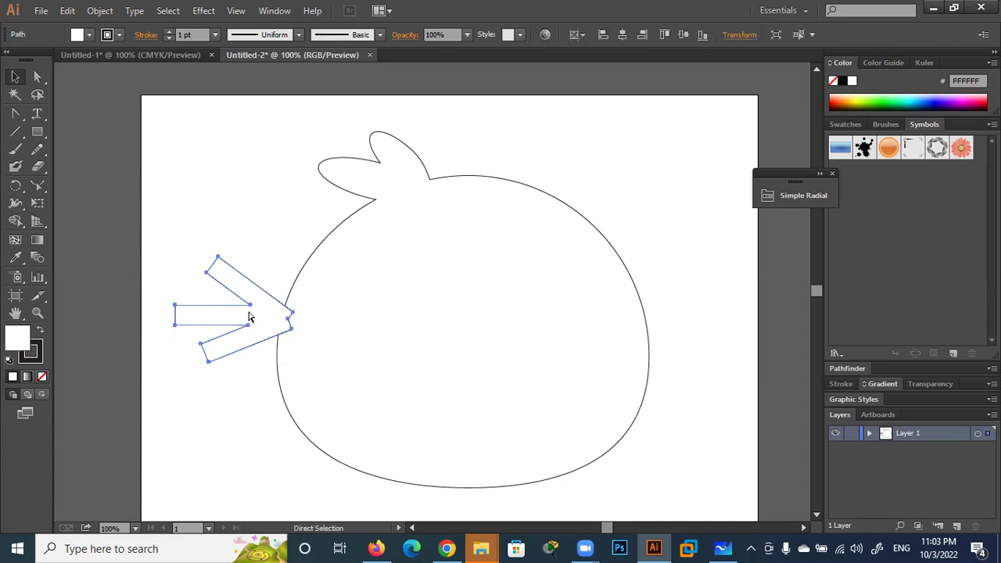
{"action": "key", "text": "v"}
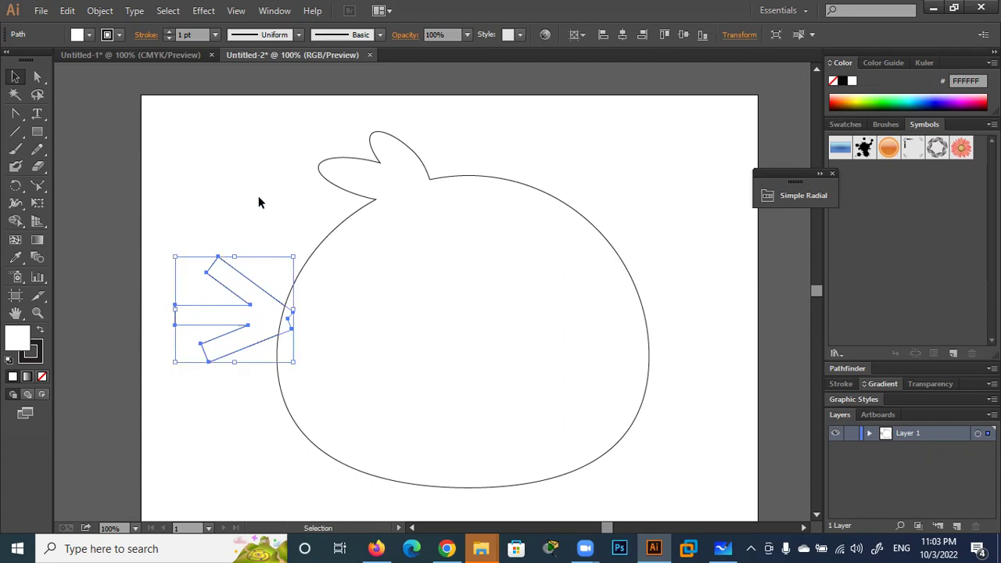
{"action": "left_click", "coordinate": [258, 194]}
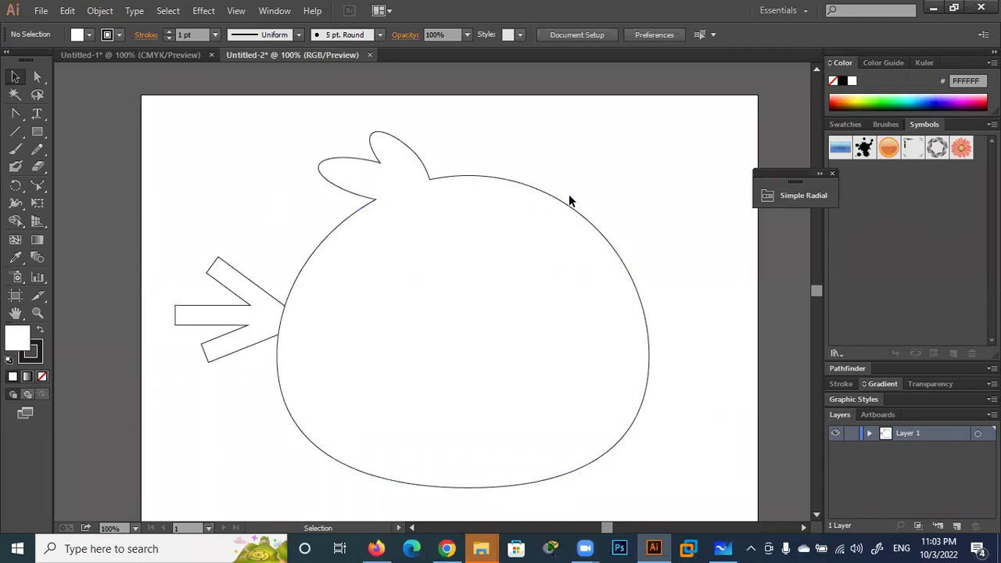
{"action": "left_click", "coordinate": [713, 387]}
{"action": "left_click_drag", "start_coordinate": [693, 353], "coordinate": [664, 277]}
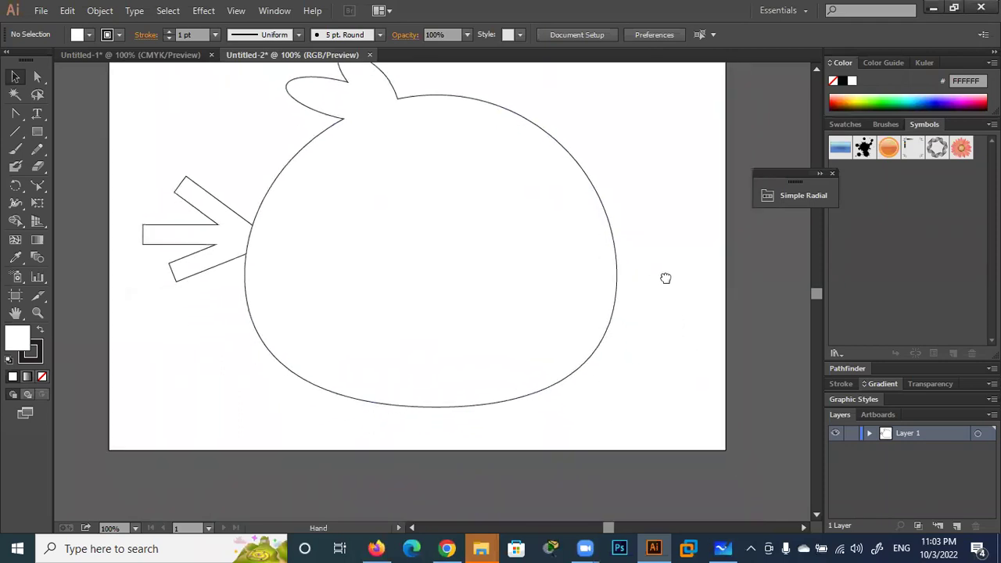
{"action": "left_click", "coordinate": [446, 549]}
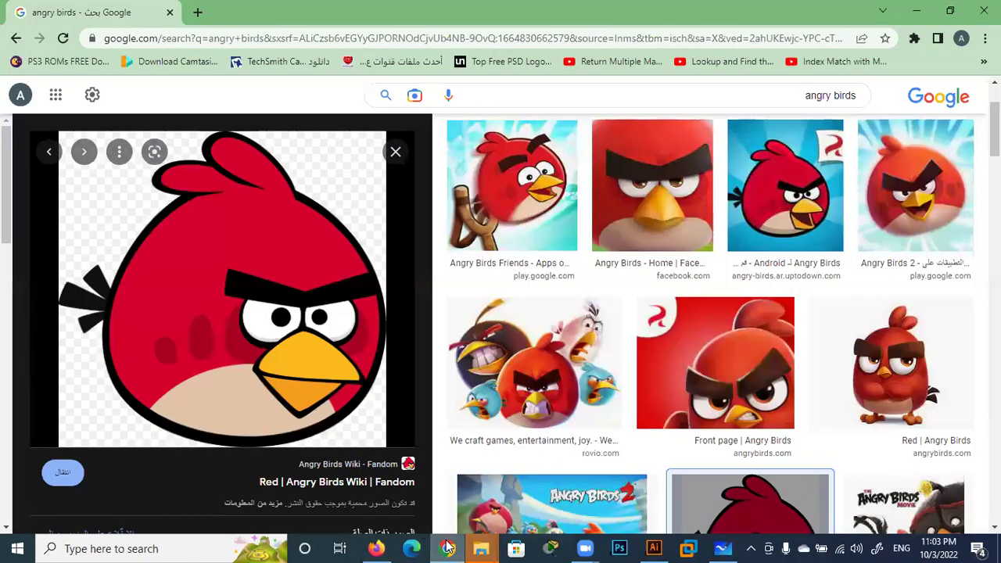
{"action": "left_click", "coordinate": [446, 548]}
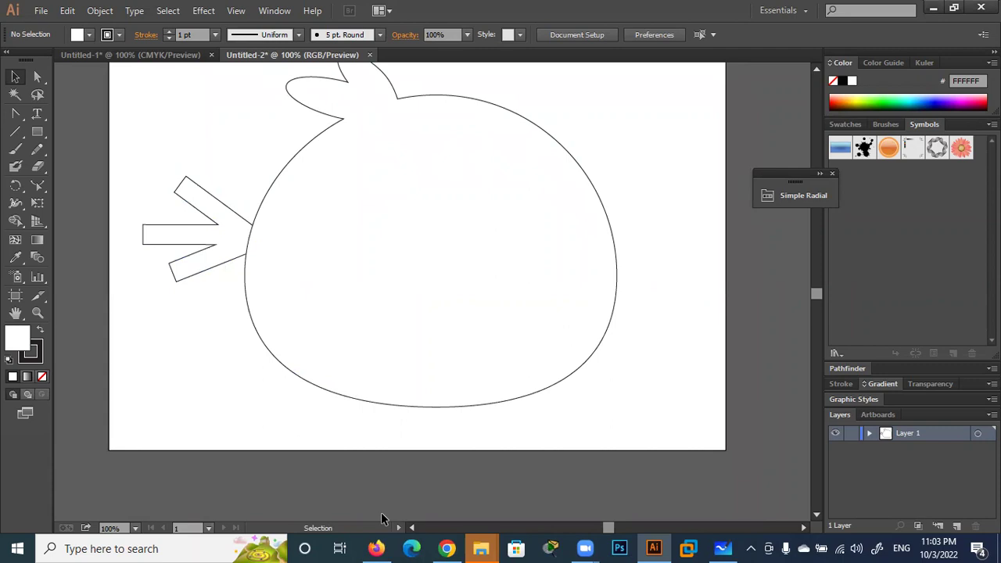
{"action": "left_click", "coordinate": [453, 547]}
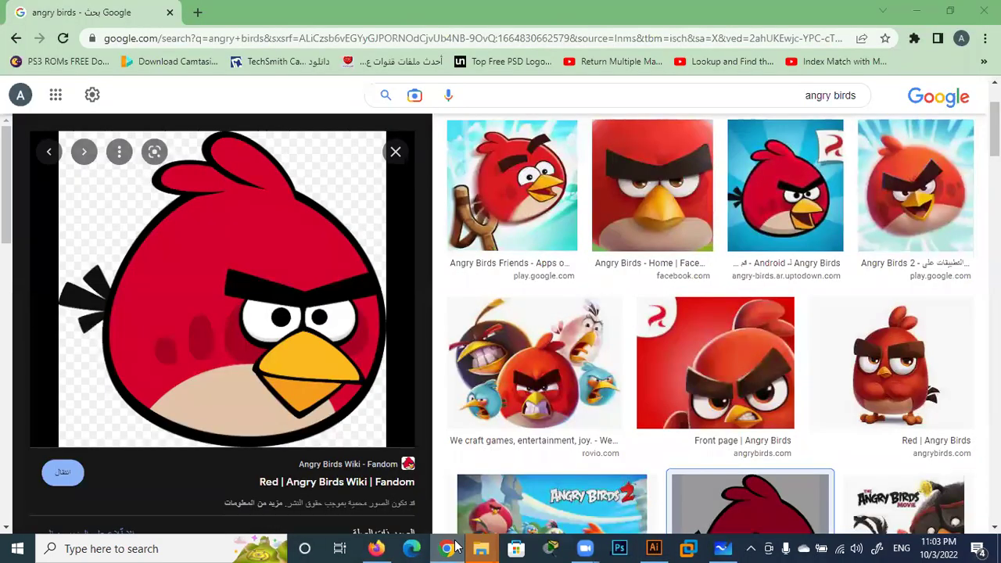
{"action": "left_click", "coordinate": [452, 548]}
Draw a 100 px eye circle and place a copy 100 px to its left
{"action": "left_click", "coordinate": [41, 135]}
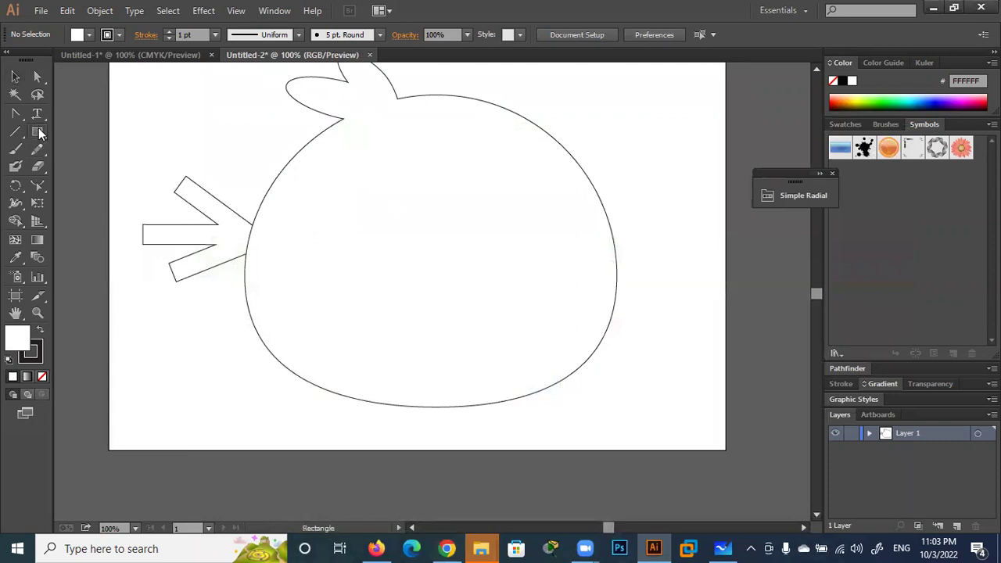
{"action": "left_click", "coordinate": [79, 168]}
{"action": "left_click_drag", "start_coordinate": [517, 241], "coordinate": [498, 278]}
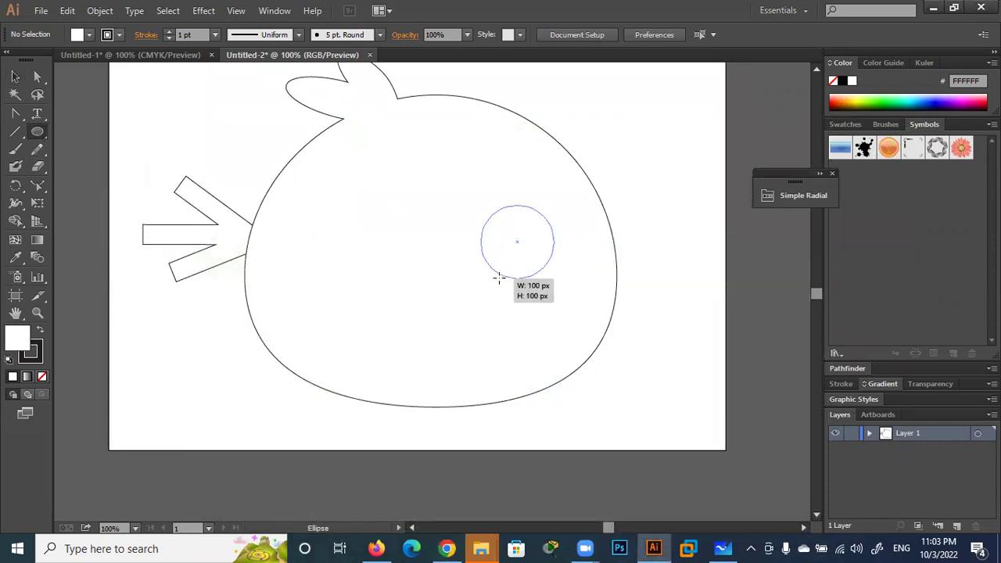
{"action": "left_click", "coordinate": [16, 77]}
{"action": "left_click_drag", "start_coordinate": [520, 275], "coordinate": [513, 263]}
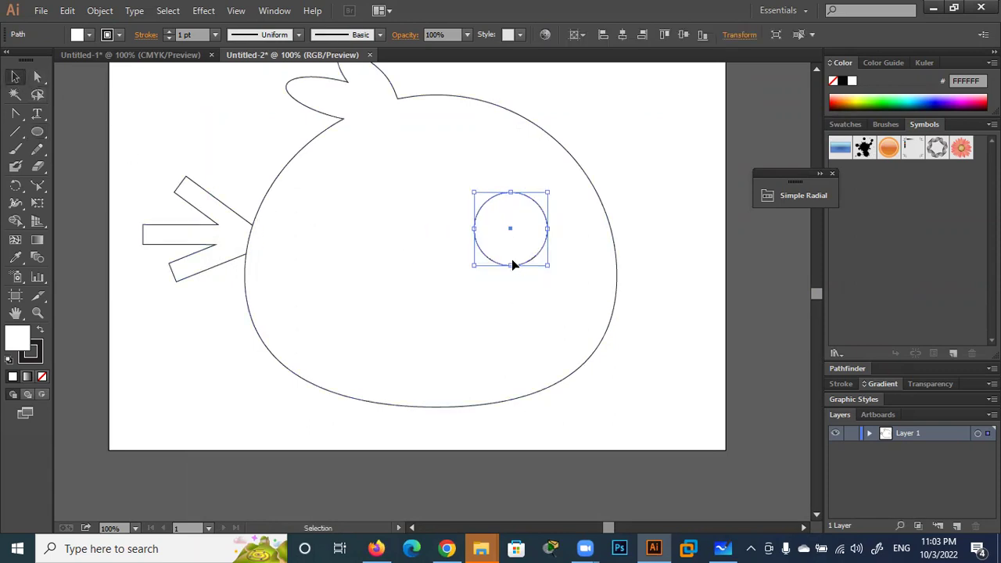
{"action": "left_click_drag", "start_coordinate": [511, 246], "coordinate": [430, 246]}
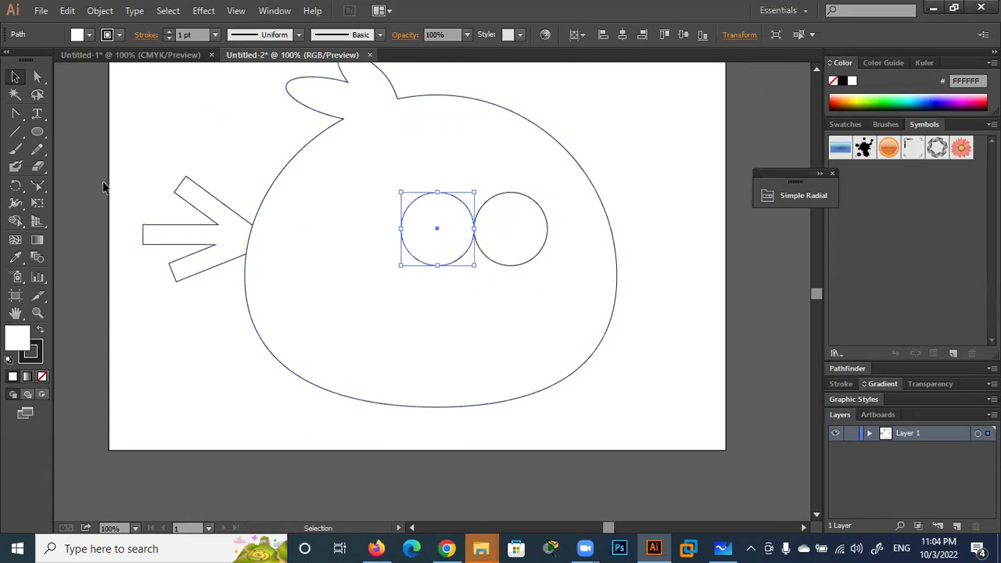
Shift both eyes slightly right and down, then nudge the left eye down
{"action": "left_click", "coordinate": [75, 151]}
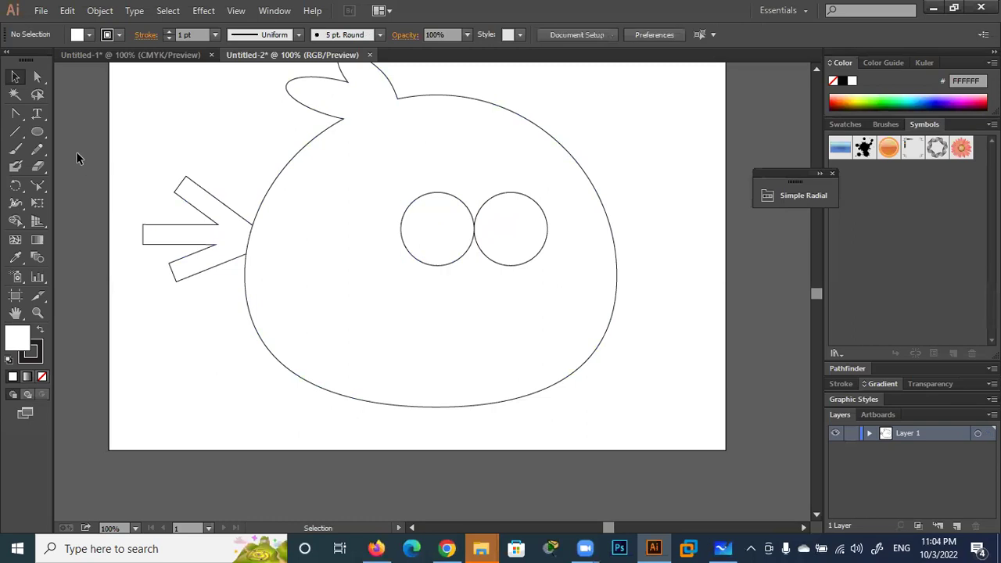
{"action": "left_click", "coordinate": [454, 241]}
{"action": "left_click", "coordinate": [505, 259], "text": "shift"}
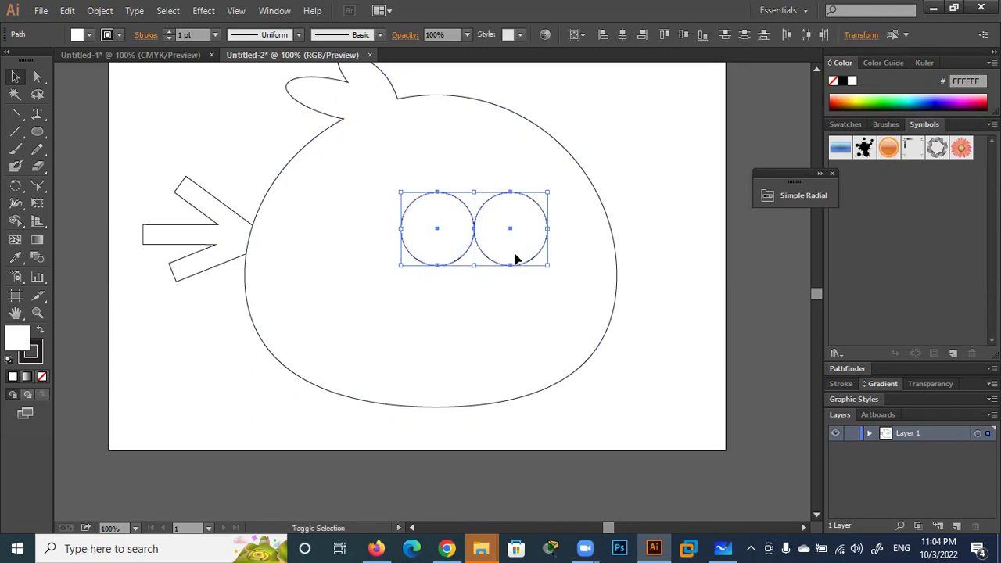
{"action": "left_click_drag", "start_coordinate": [515, 259], "coordinate": [521, 263]}
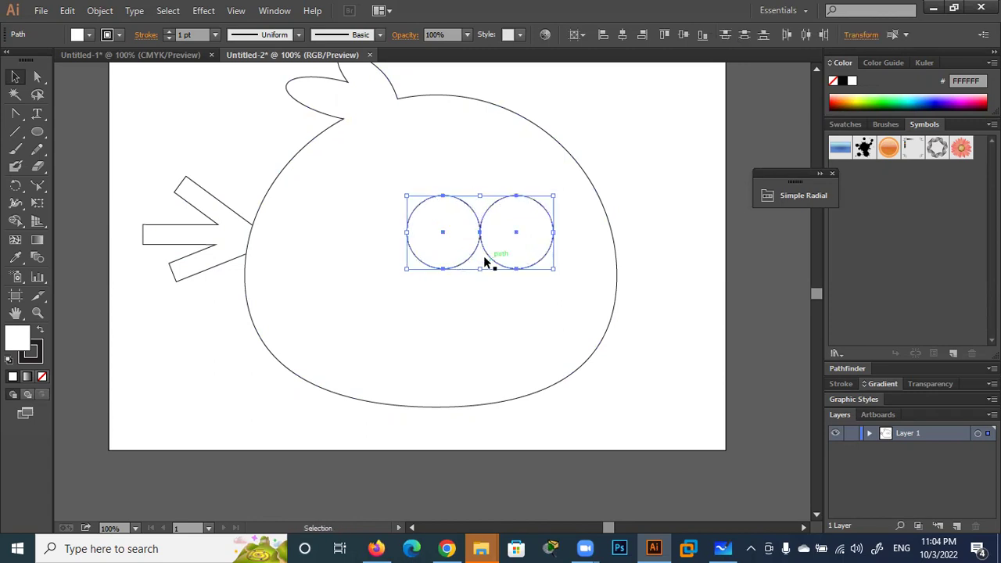
{"action": "left_click", "coordinate": [654, 191]}
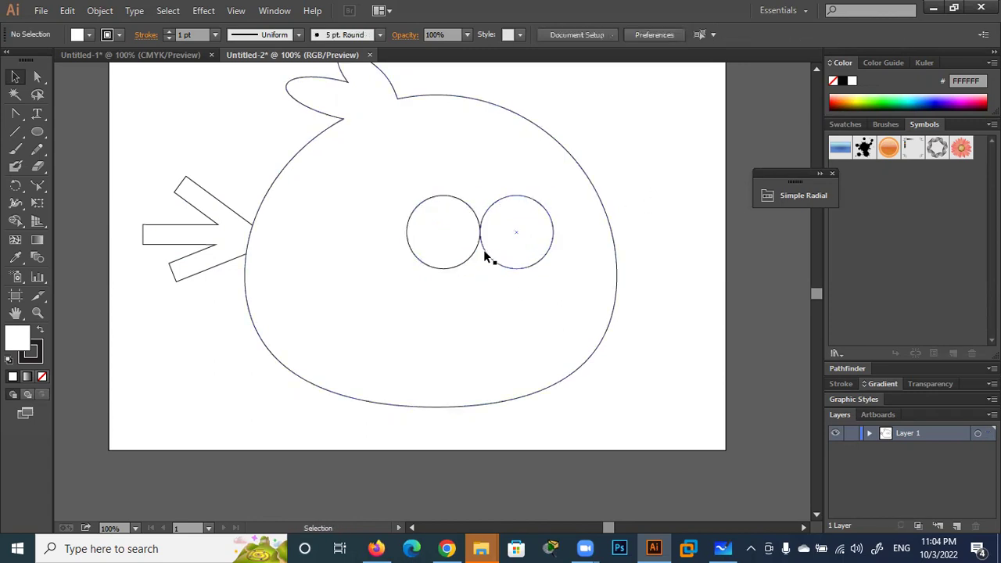
{"action": "left_click", "coordinate": [464, 245]}
{"action": "key", "text": "Down"}
Compare with the Angry Birds reference, then nudge the left eye circle further left
{"action": "left_click", "coordinate": [447, 548]}
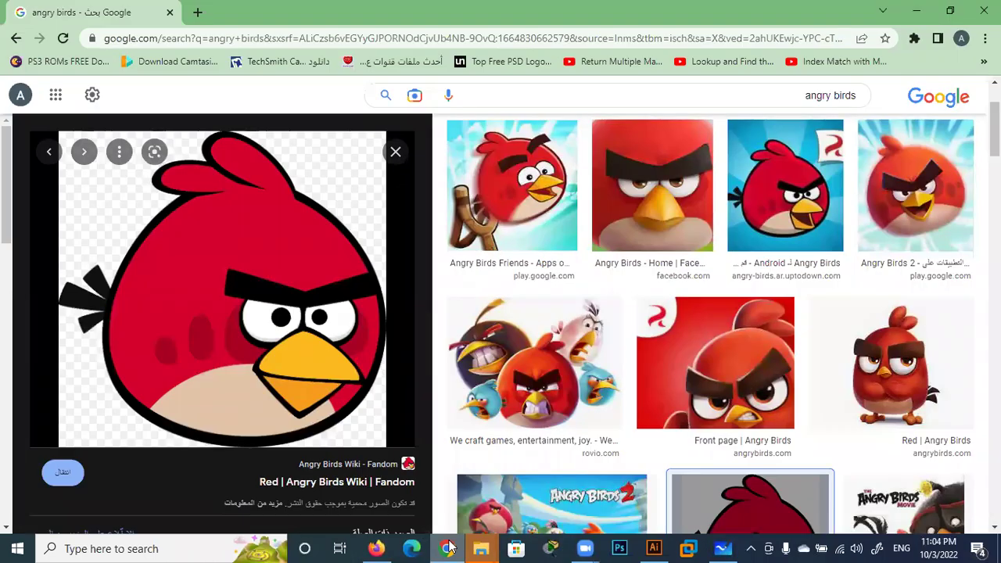
{"action": "left_click", "coordinate": [448, 548]}
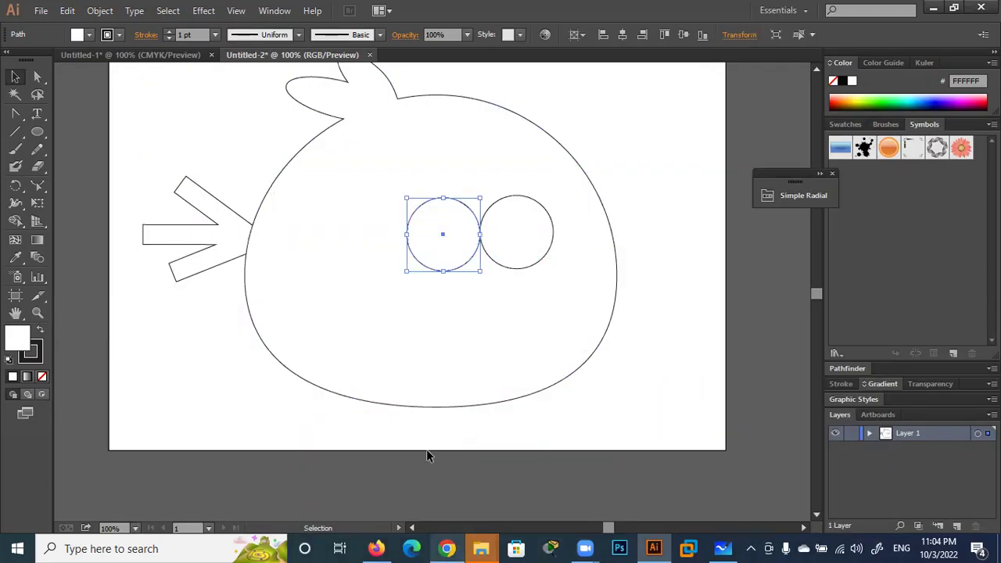
{"action": "left_click", "coordinate": [636, 227]}
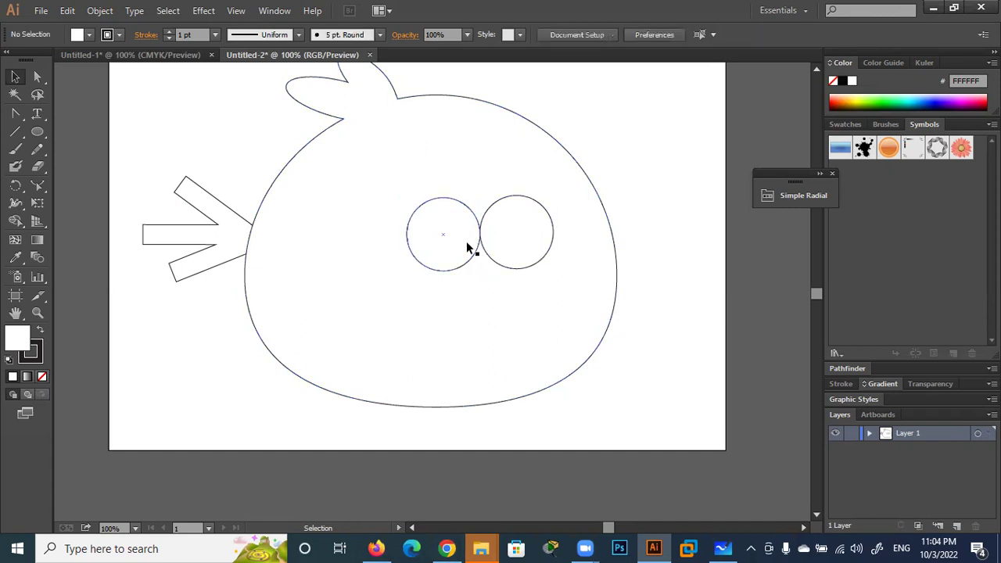
{"action": "left_click", "coordinate": [475, 259]}
{"action": "key", "text": "Left"}
{"action": "key", "text": "Left"}
{"action": "key", "text": "Left"}
{"action": "key", "text": "Left"}
{"action": "key", "text": "Left"}
{"action": "key", "text": "Left"}
{"action": "key", "text": "Left"}
{"action": "key", "text": "Left"}
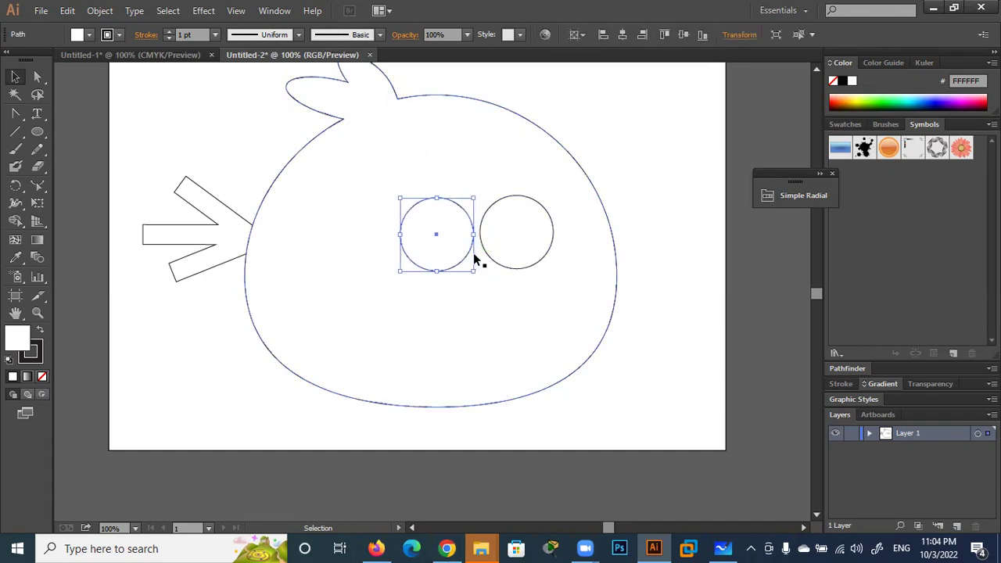
{"action": "left_click", "coordinate": [545, 250]}
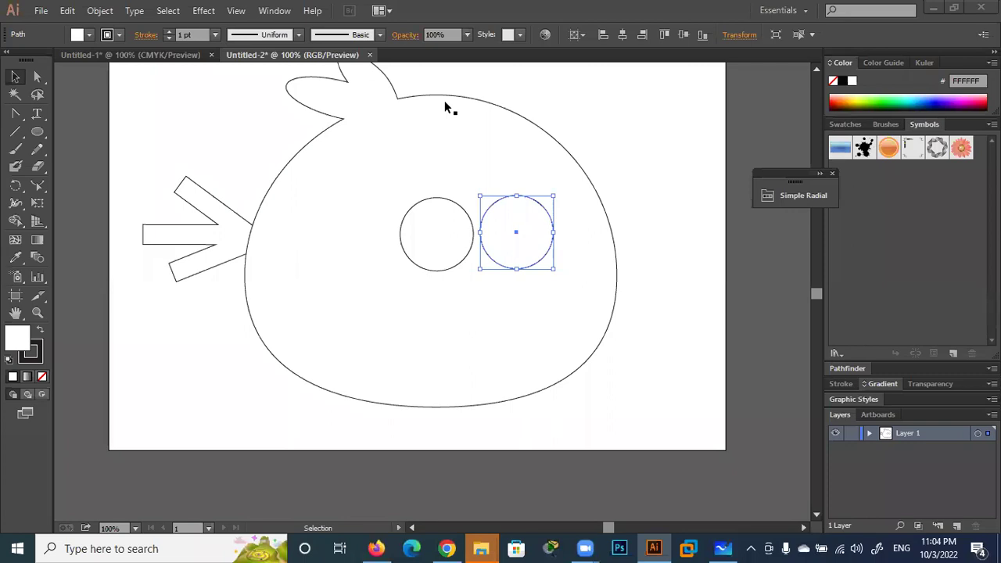
Give the right eye a thick 7 pt outline and raise it slightly
{"action": "double_click", "coordinate": [167, 31]}
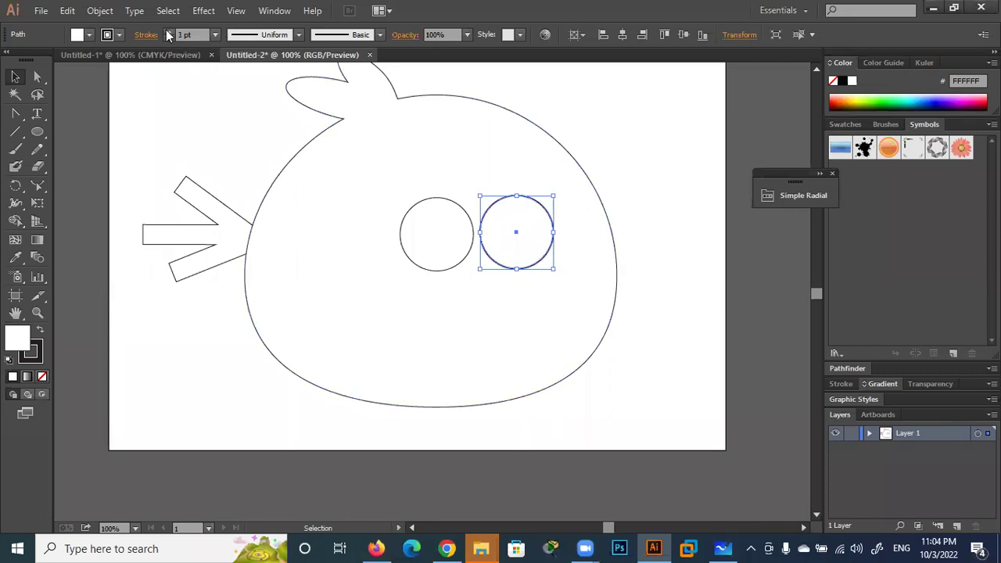
{"action": "triple_click", "coordinate": [166, 30]}
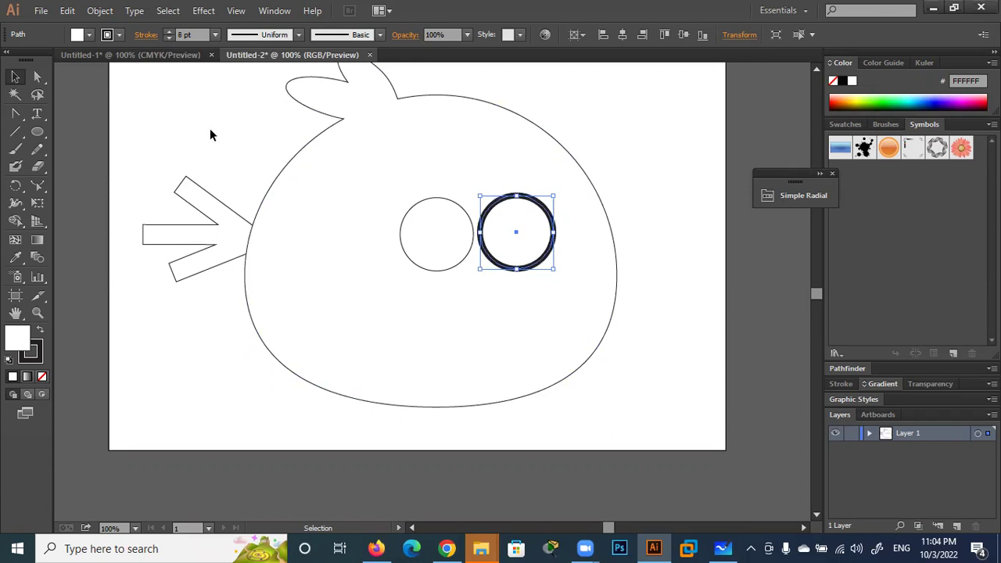
{"action": "scroll", "coordinate": [209, 135], "scroll_direction": "up", "scroll_amount": 2}
{"action": "left_click_drag", "start_coordinate": [485, 232], "coordinate": [203, 107]}
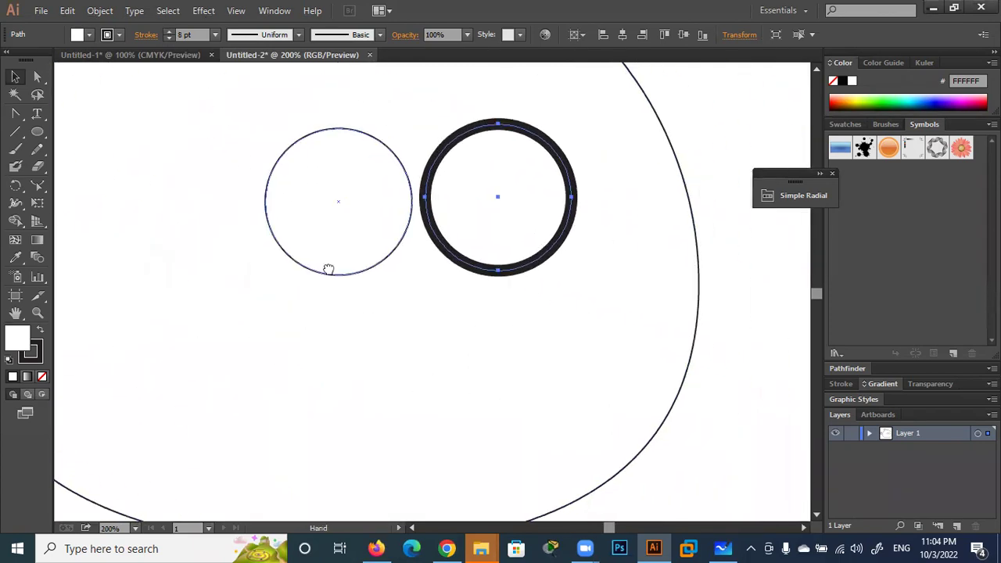
{"action": "left_click_drag", "start_coordinate": [328, 269], "coordinate": [287, 221]}
{"action": "left_click_drag", "start_coordinate": [525, 187], "coordinate": [523, 182]}
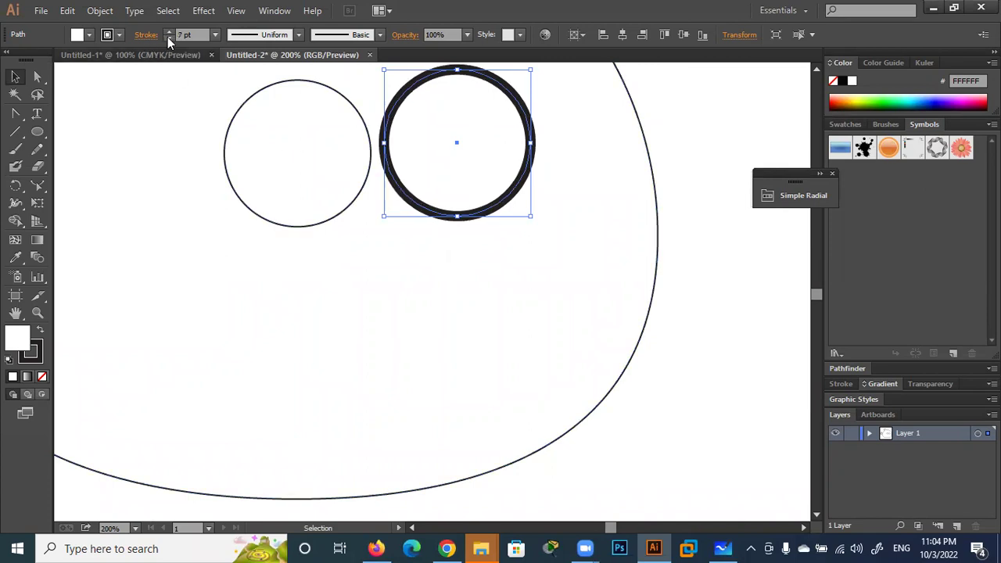
Replace the thin left eye with an Alt-dragged copy of the thick right eye
{"action": "left_click", "coordinate": [343, 215]}
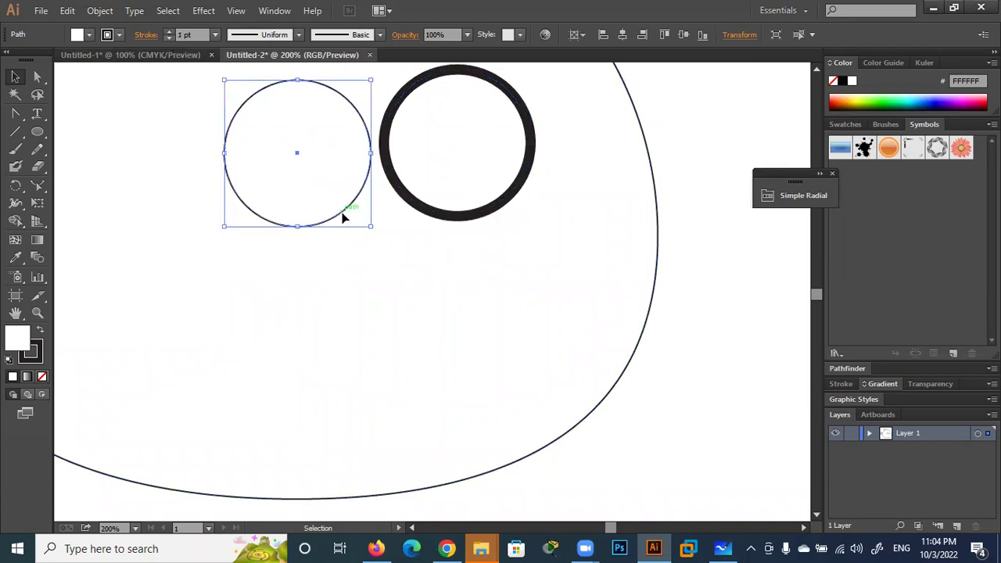
{"action": "key", "text": "Delete"}
{"action": "left_click_drag", "start_coordinate": [393, 199], "coordinate": [245, 198]}
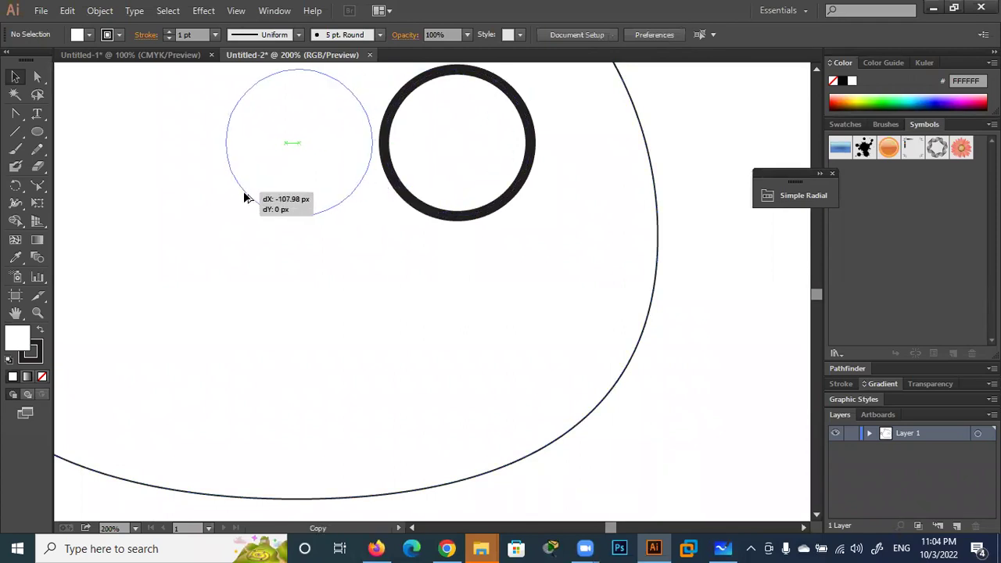
{"action": "left_click_drag", "start_coordinate": [244, 198], "coordinate": [255, 192]}
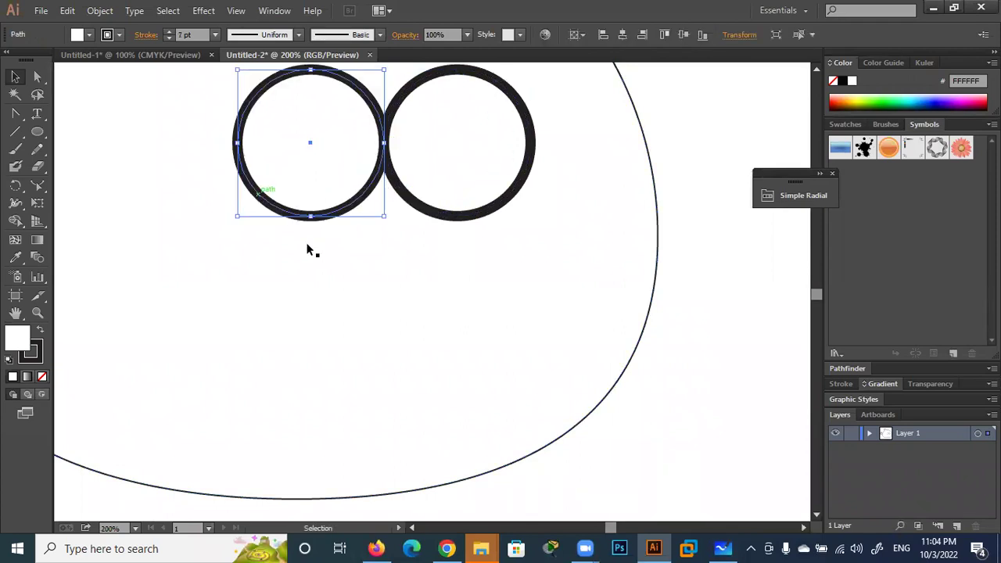
{"action": "scroll", "coordinate": [334, 266], "scroll_direction": "up", "scroll_amount": 2}
{"action": "scroll", "coordinate": [334, 266], "scroll_direction": "down", "scroll_amount": 4}
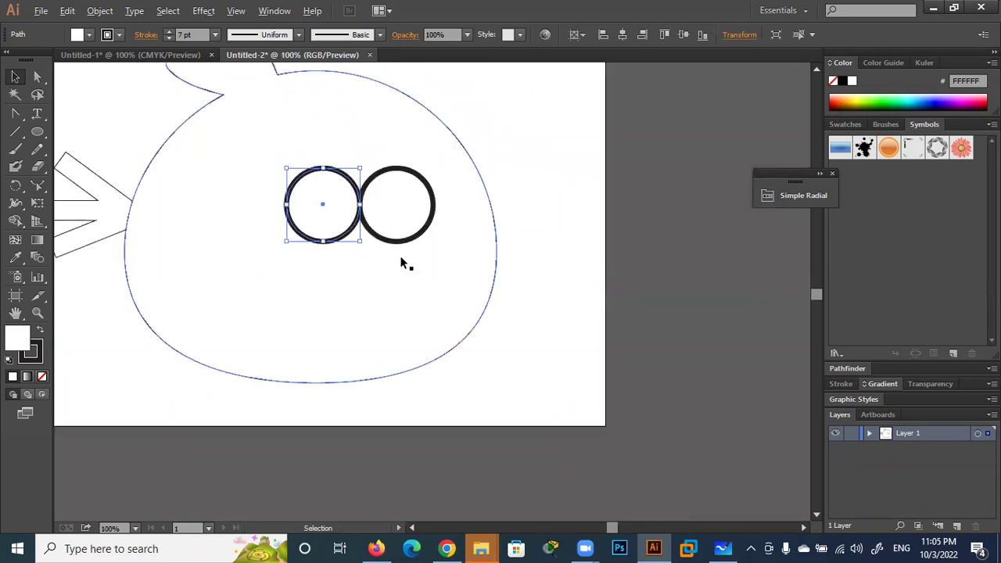
Nudge the new left eye down, then draw and undo a trial ellipse above the eyes
{"action": "left_click", "coordinate": [525, 160]}
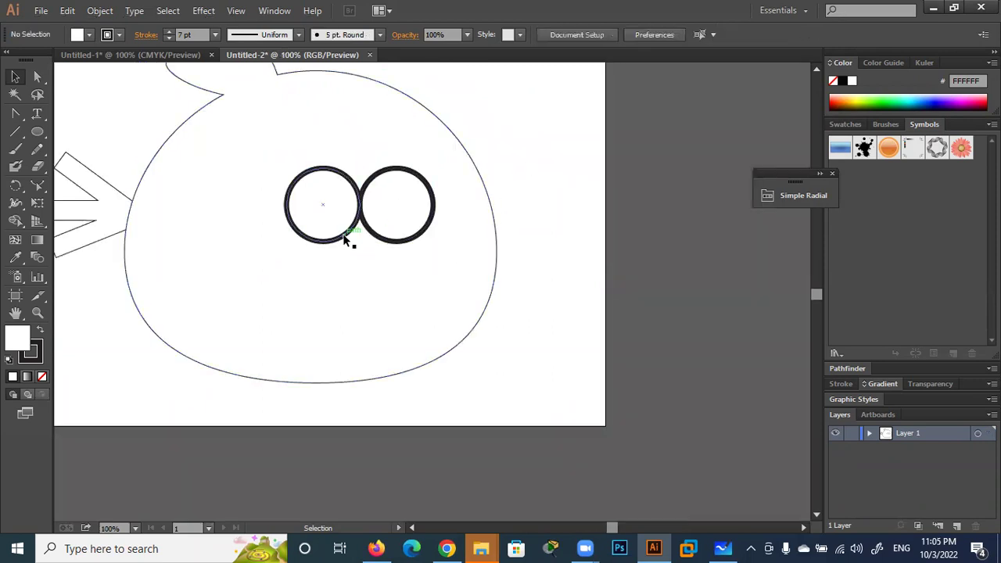
{"action": "left_click", "coordinate": [344, 239]}
{"action": "key", "text": "Down"}
{"action": "key", "text": "Down"}
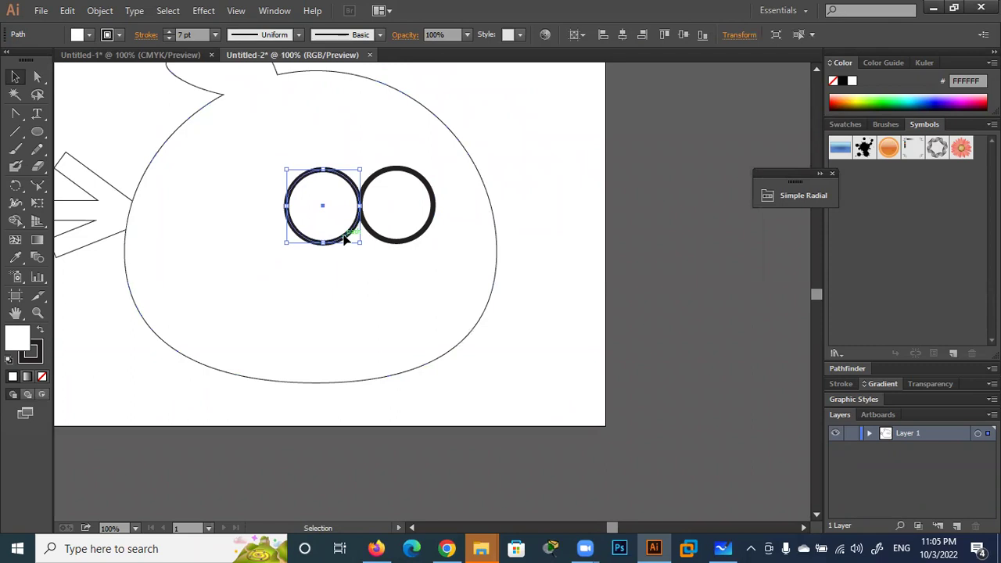
{"action": "left_click", "coordinate": [511, 126]}
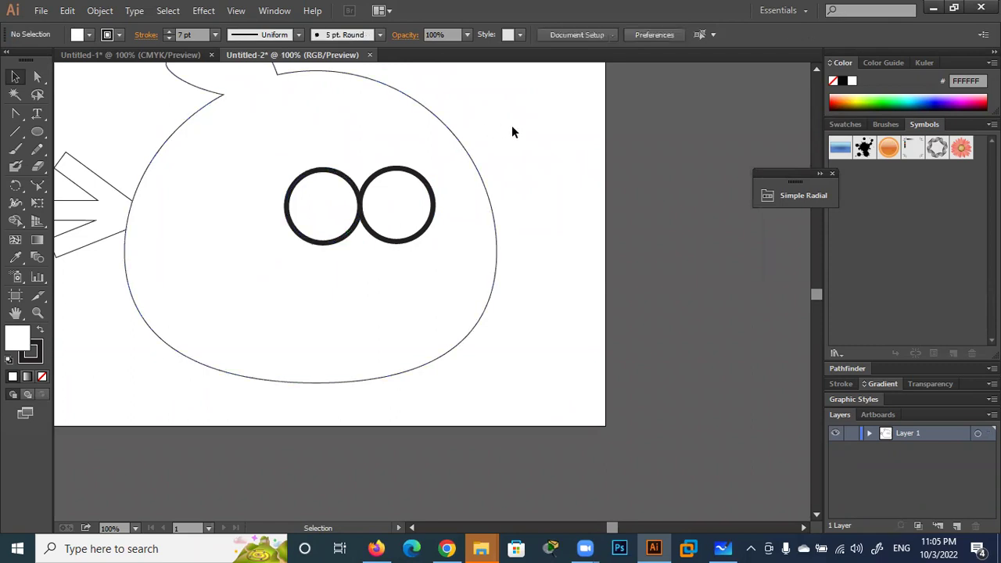
{"action": "left_click", "coordinate": [41, 136]}
{"action": "left_click_drag", "start_coordinate": [471, 119], "coordinate": [381, 154]}
{"action": "key", "text": "ctrl+z"}
Draw a flat 2 pt rectangle and tilt it diagonally over the right eye as a brow
{"action": "left_click_drag", "start_coordinate": [40, 136], "coordinate": [90, 130]}
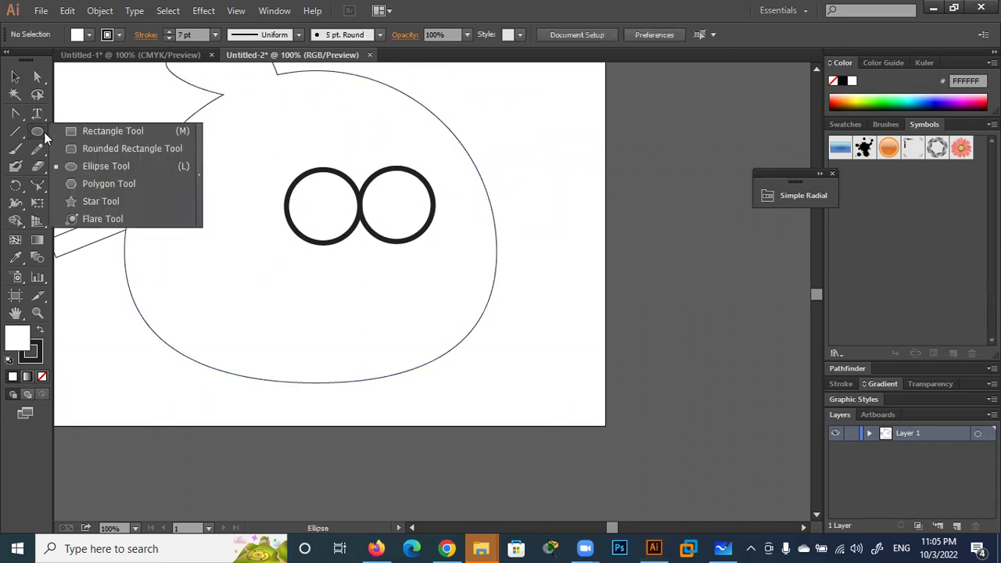
{"action": "left_click_drag", "start_coordinate": [429, 133], "coordinate": [323, 160]}
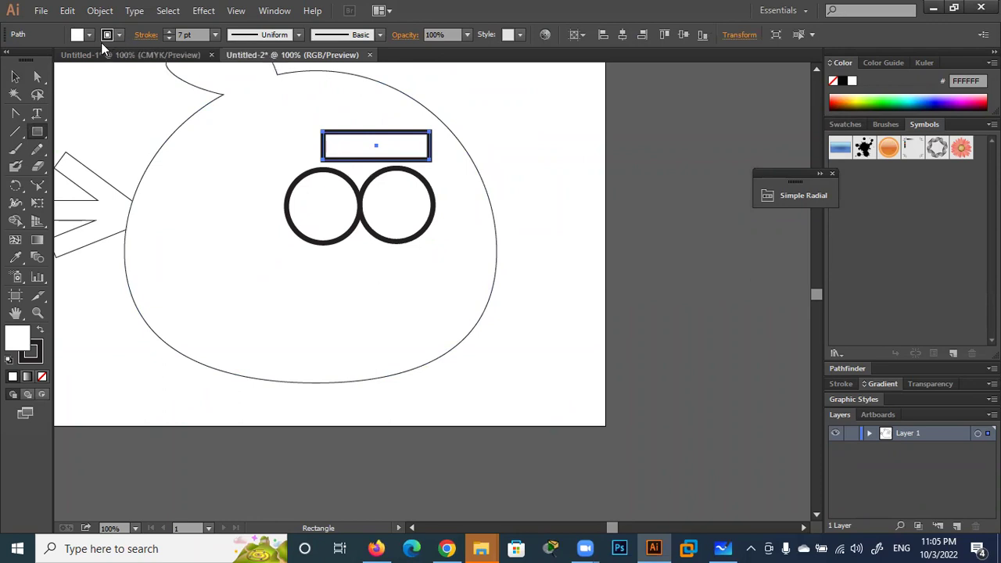
{"action": "left_click", "coordinate": [169, 39]}
{"action": "left_click", "coordinate": [168, 39]}
{"action": "left_click", "coordinate": [169, 39]}
{"action": "left_click", "coordinate": [169, 38]}
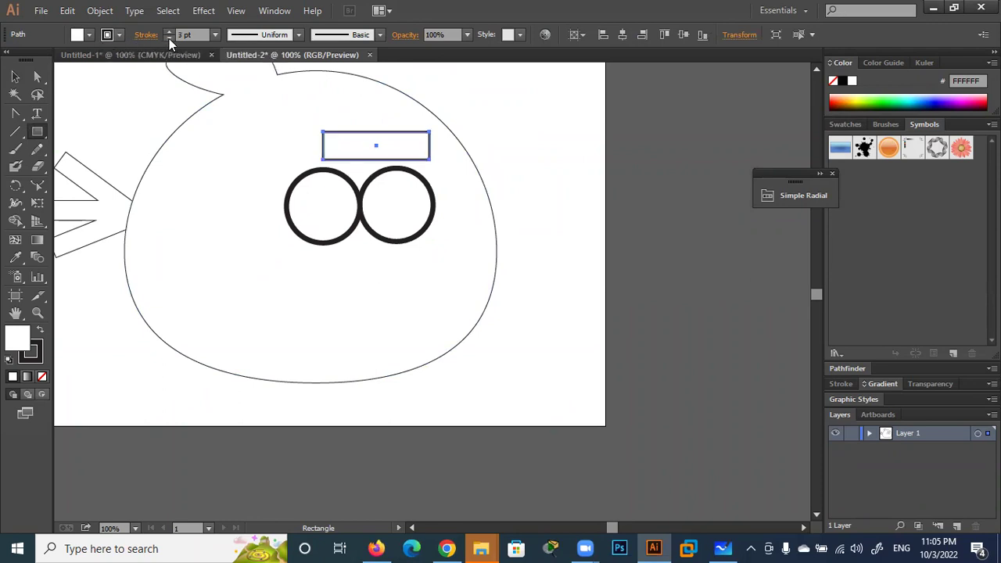
{"action": "left_click", "coordinate": [169, 39]}
{"action": "key", "text": "v"}
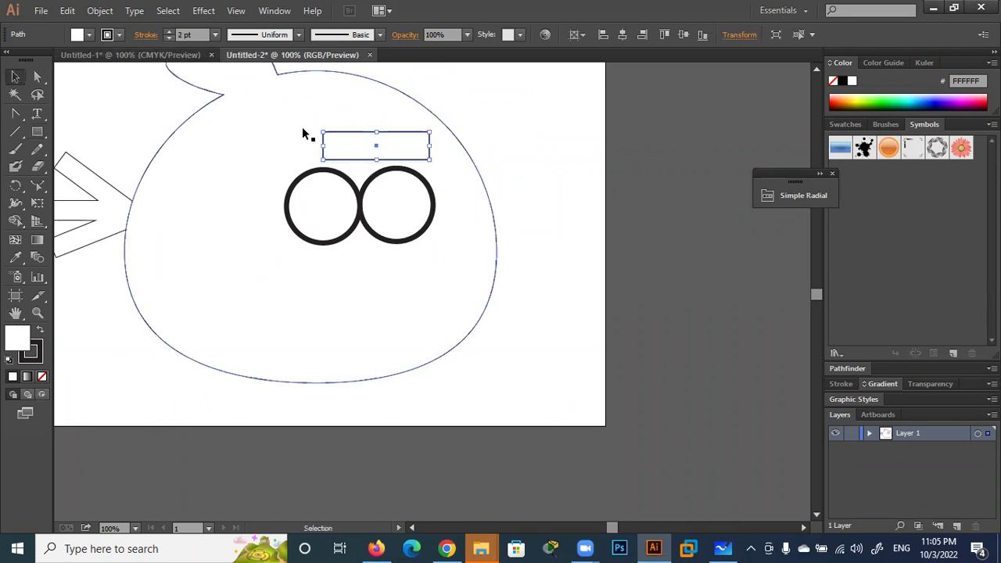
{"action": "mouse_move", "coordinate": [437, 130]}
{"action": "left_mouse_down"}
{"action": "mouse_move", "coordinate": [418, 135]}
{"action": "mouse_move", "coordinate": [437, 129]}
{"action": "left_mouse_up"}
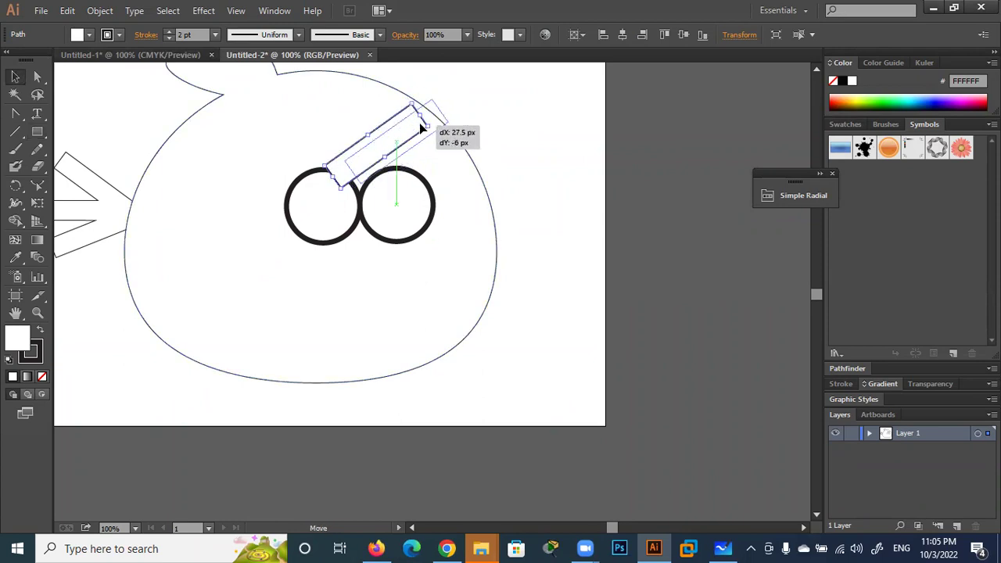
{"action": "left_click_drag", "start_coordinate": [440, 93], "coordinate": [446, 100]}
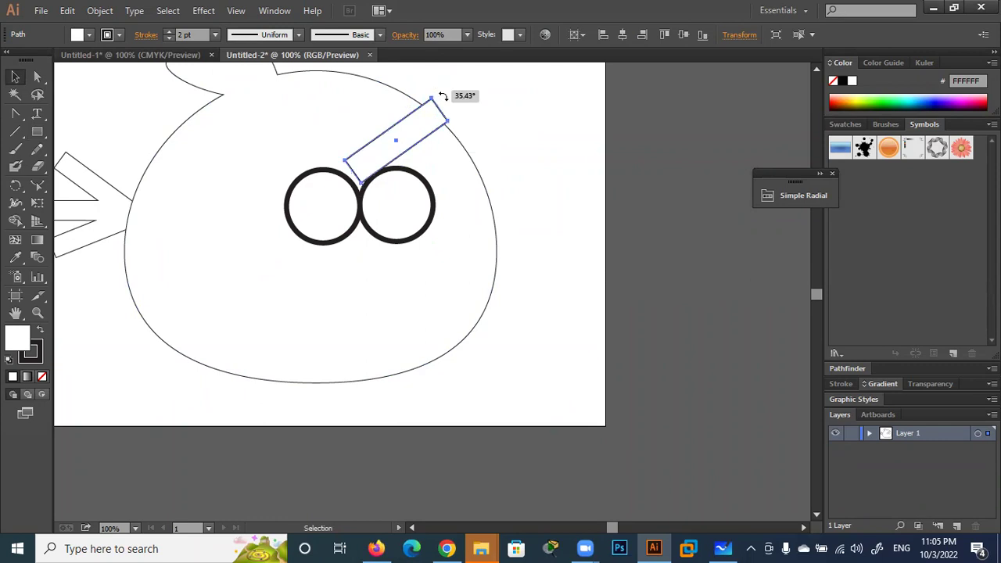
{"action": "left_click_drag", "start_coordinate": [423, 134], "coordinate": [431, 147]}
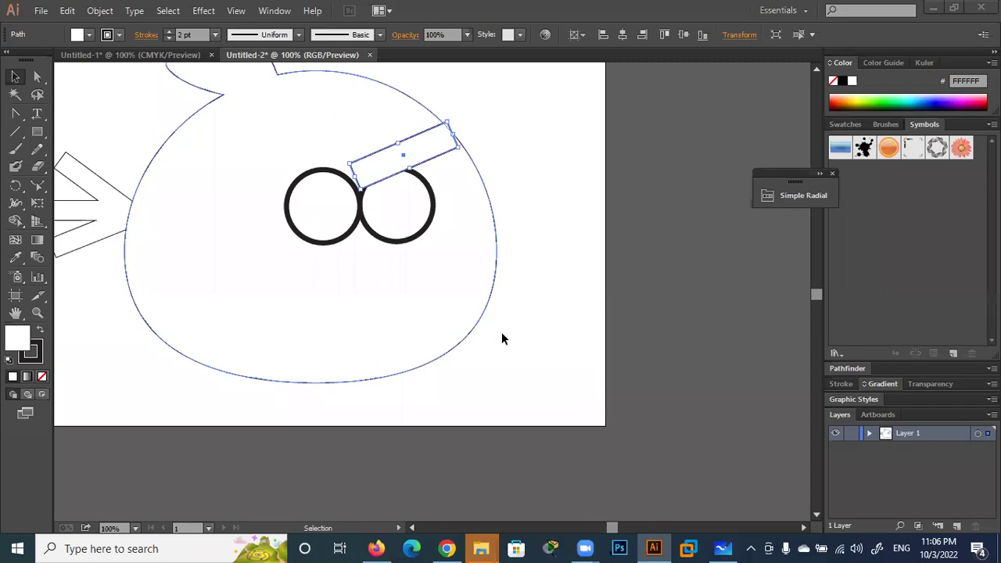
Refine the right brow's tilt and position, then Alt-drag a copy over the left eye
{"action": "left_click", "coordinate": [446, 548]}
{"action": "left_click_drag", "start_coordinate": [453, 117], "coordinate": [440, 120]}
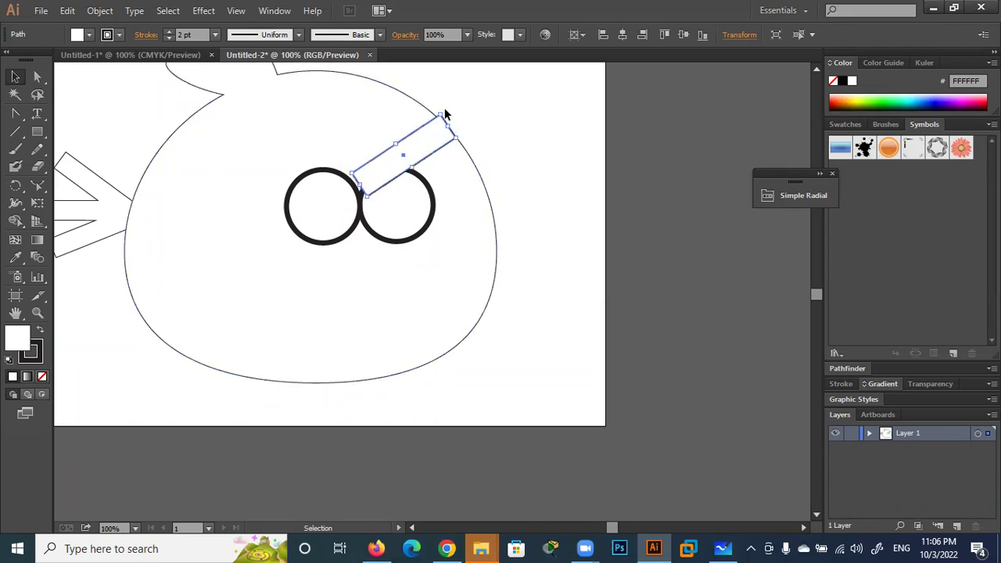
{"action": "left_click_drag", "start_coordinate": [443, 114], "coordinate": [455, 123]}
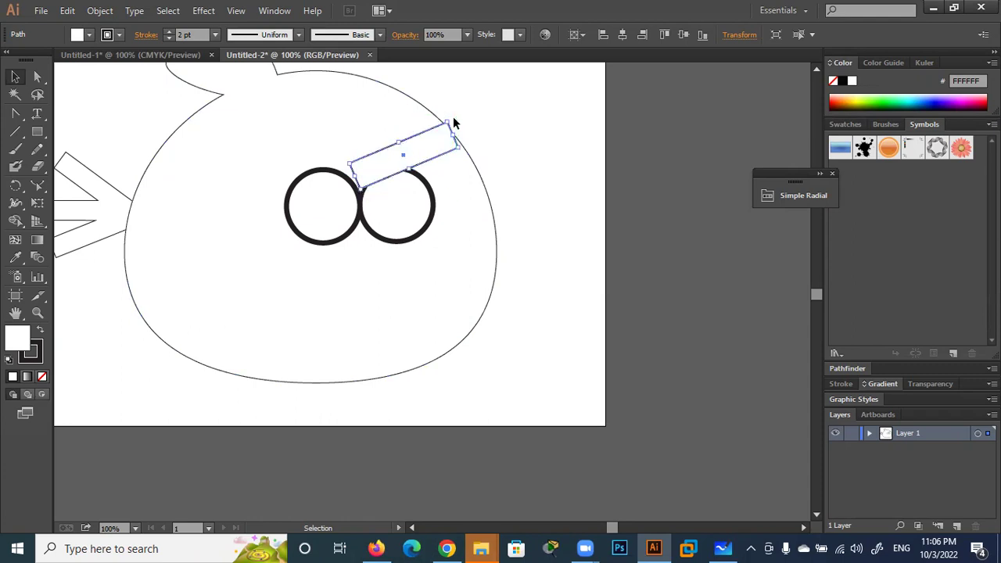
{"action": "key", "text": "Down"}
{"action": "key", "text": "Down"}
{"action": "key", "text": "Down"}
{"action": "key", "text": "Down"}
{"action": "key", "text": "Down"}
{"action": "key", "text": "Down"}
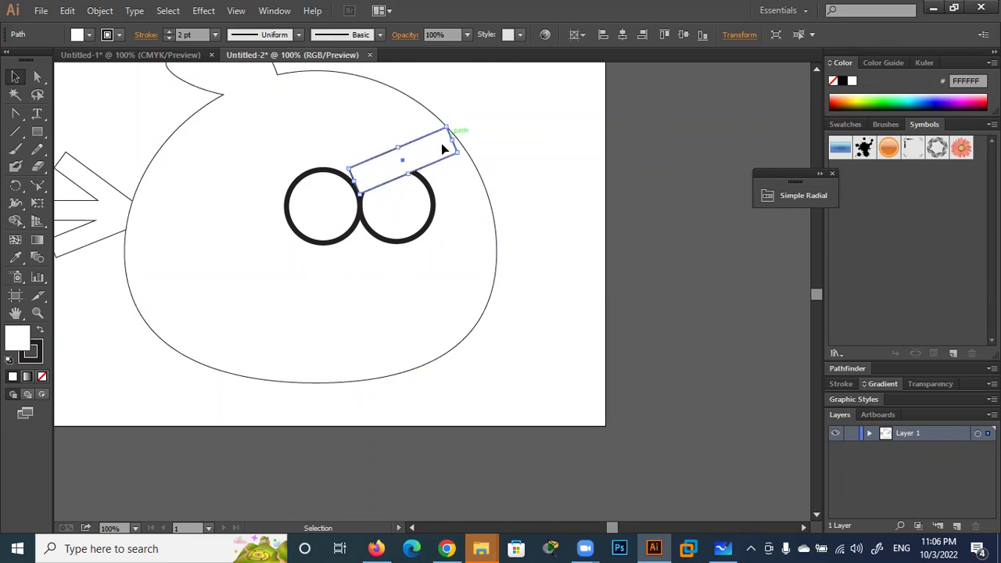
{"action": "left_click_drag", "start_coordinate": [381, 172], "coordinate": [294, 173]}
Rotate the copied brow the opposite way so its inner end meets the right brow
{"action": "left_click_drag", "start_coordinate": [370, 123], "coordinate": [233, 131]}
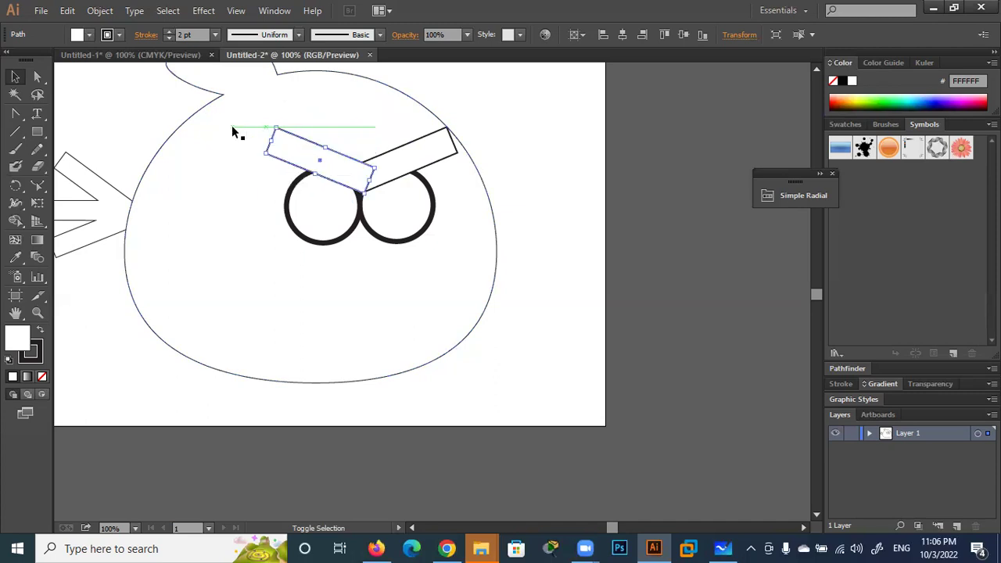
{"action": "key", "text": "Left"}
{"action": "key", "text": "Left"}
{"action": "key", "text": "Left"}
{"action": "key", "text": "Left"}
{"action": "key", "text": "Left"}
{"action": "key", "text": "Left"}
{"action": "key", "text": "Left"}
{"action": "key", "text": "Left"}
{"action": "key", "text": "Left"}
{"action": "key", "text": "Left"}
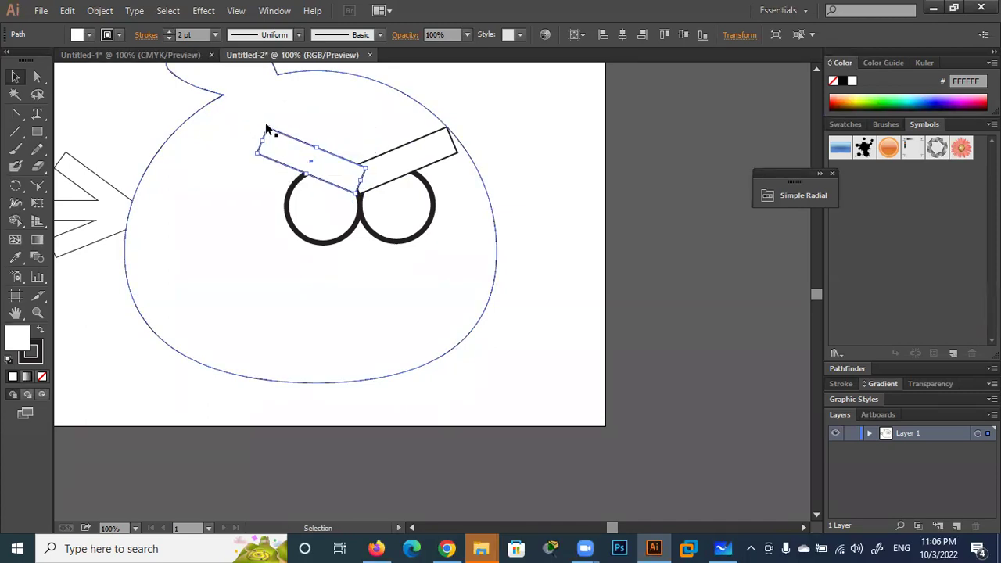
{"action": "left_click_drag", "start_coordinate": [270, 120], "coordinate": [261, 122]}
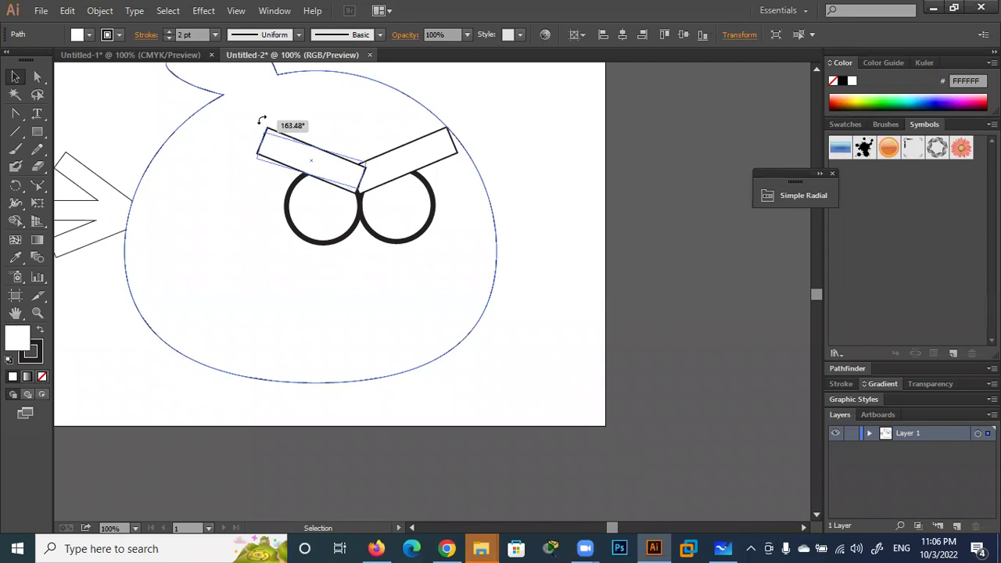
{"action": "left_click_drag", "start_coordinate": [262, 121], "coordinate": [268, 124]}
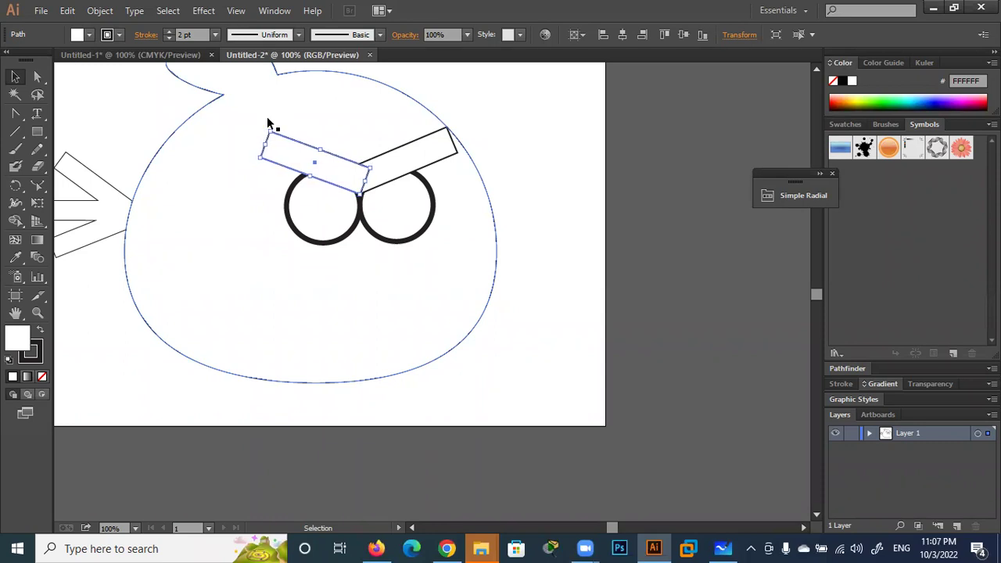
{"action": "left_click", "coordinate": [524, 139]}
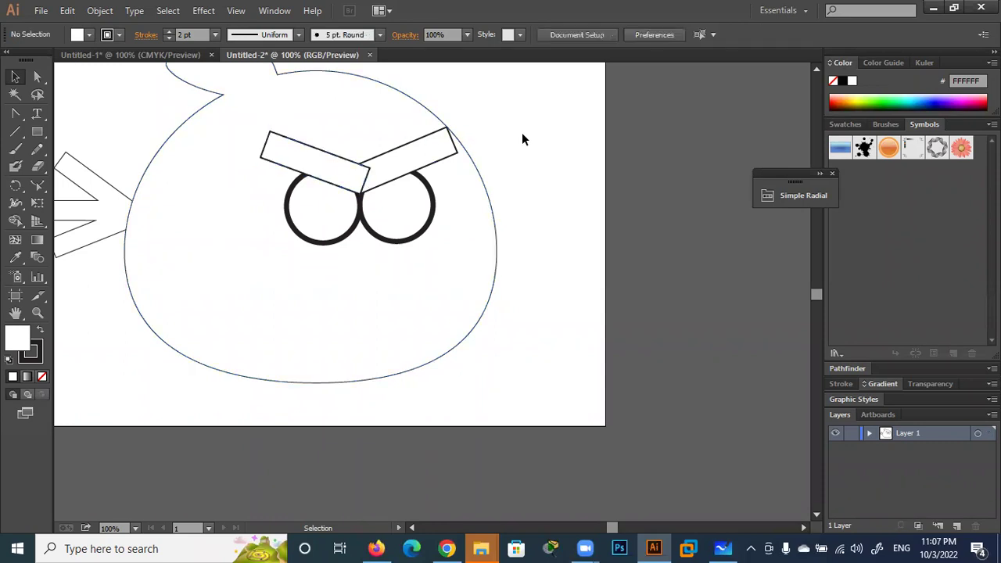
{"action": "left_click", "coordinate": [345, 180]}
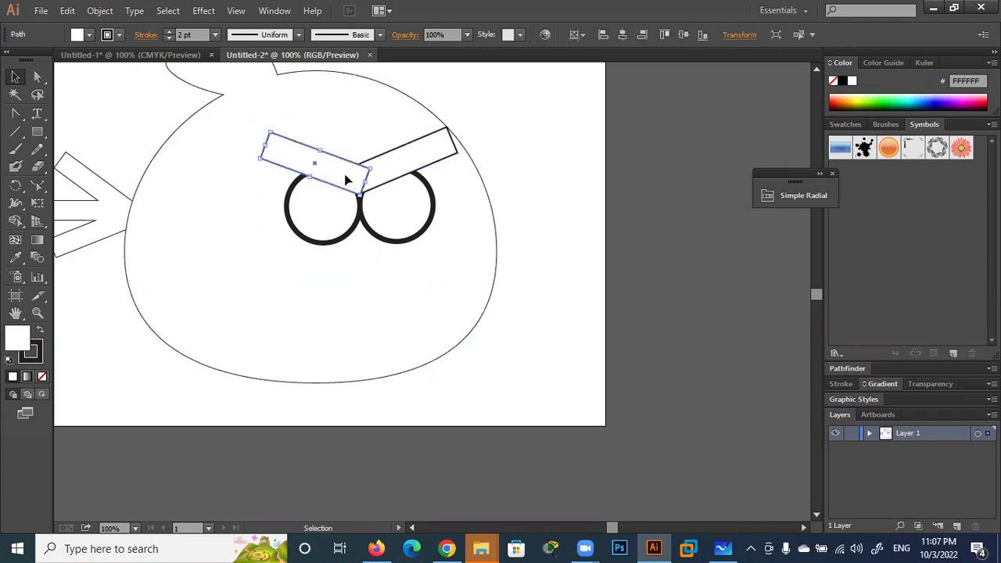
{"action": "left_click", "coordinate": [365, 122]}
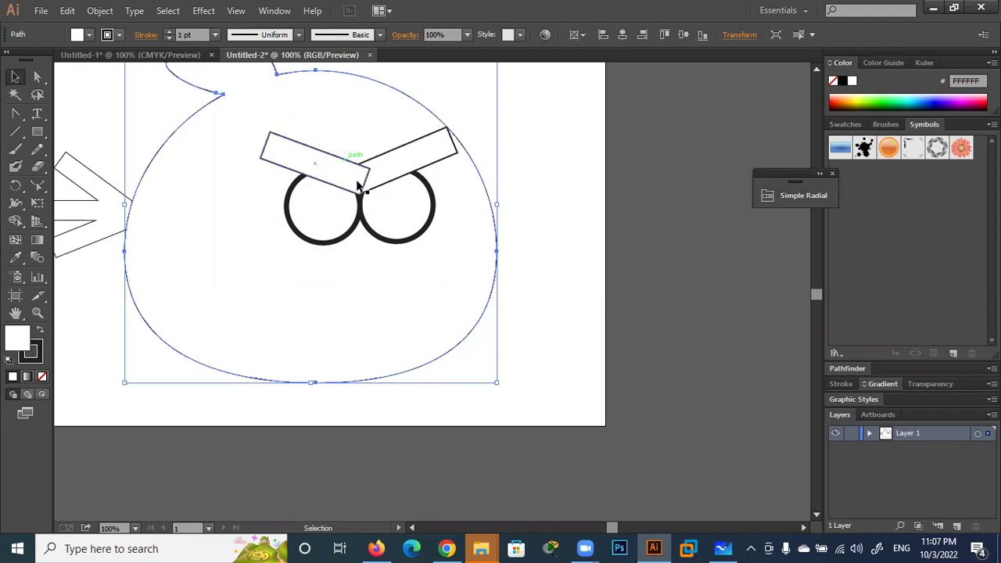
Unite both brow rectangles into one V-shaped brow with Shape Builder, then check the reference
{"action": "left_click", "coordinate": [384, 164]}
{"action": "left_click", "coordinate": [318, 166], "text": "shift"}
{"action": "left_click", "coordinate": [419, 232], "text": "shift"}
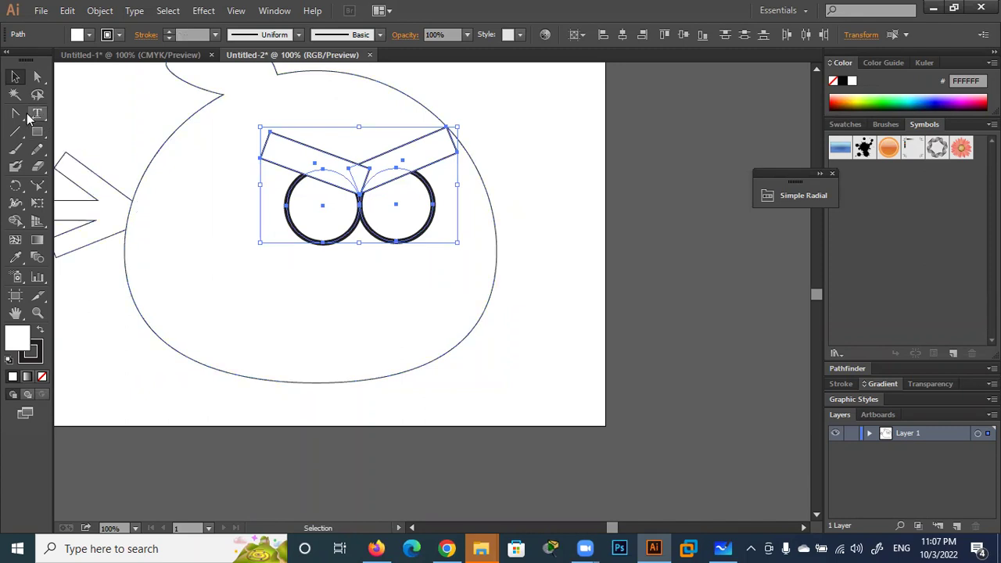
{"action": "left_click", "coordinate": [15, 221]}
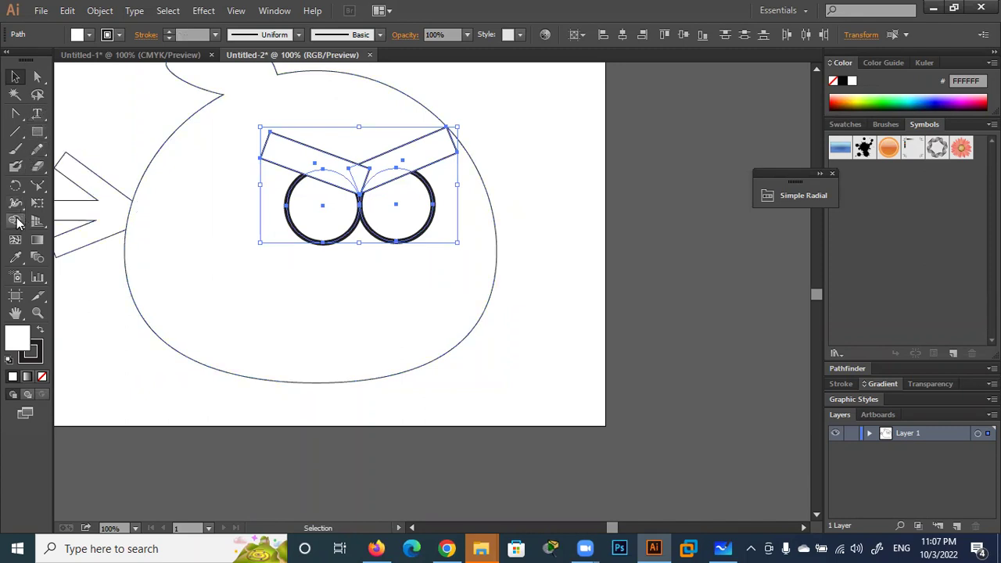
{"action": "left_click", "coordinate": [394, 164]}
{"action": "left_click_drag", "start_coordinate": [389, 172], "coordinate": [352, 175]}
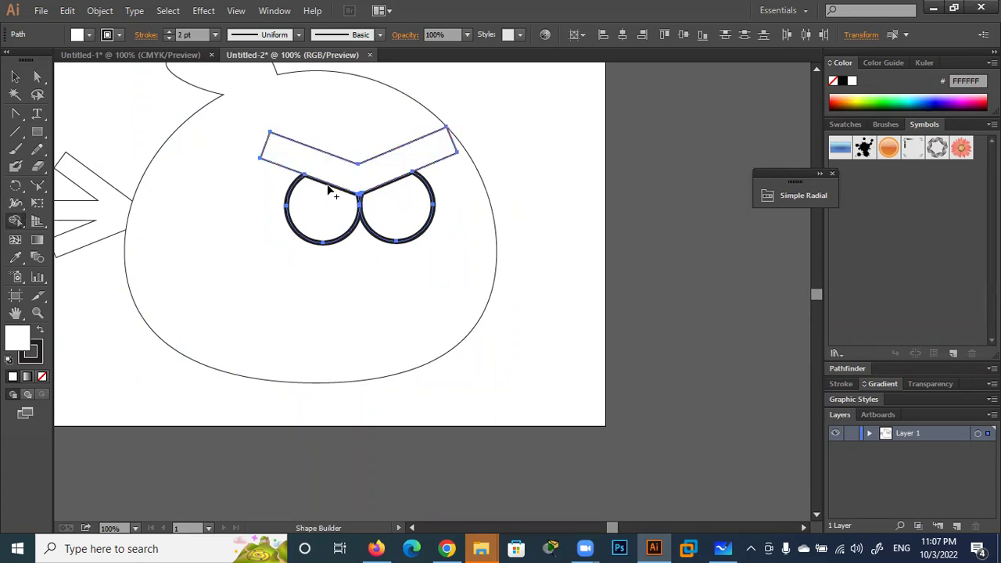
{"action": "left_click", "coordinate": [15, 76]}
{"action": "left_click", "coordinate": [333, 150]}
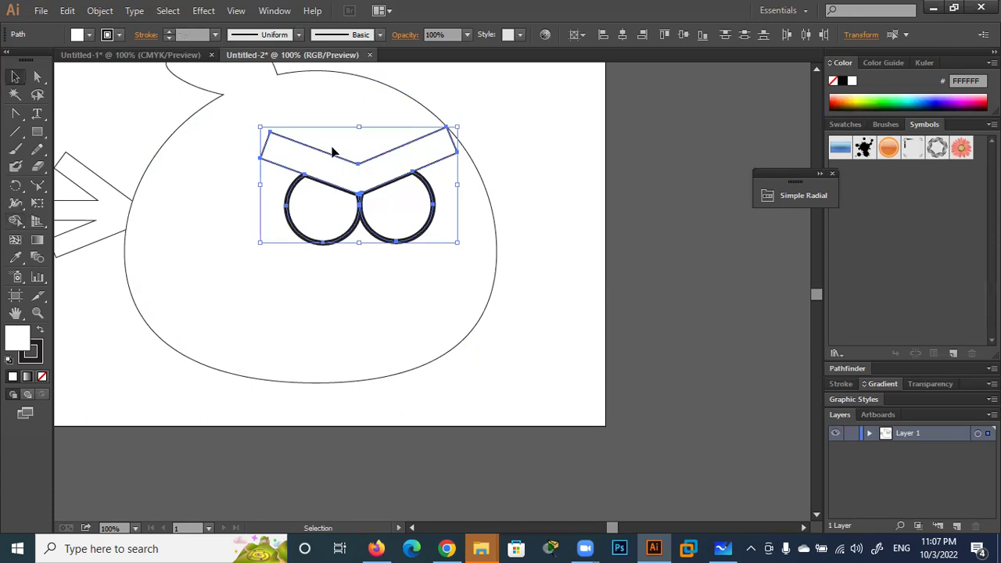
{"action": "left_click", "coordinate": [552, 146]}
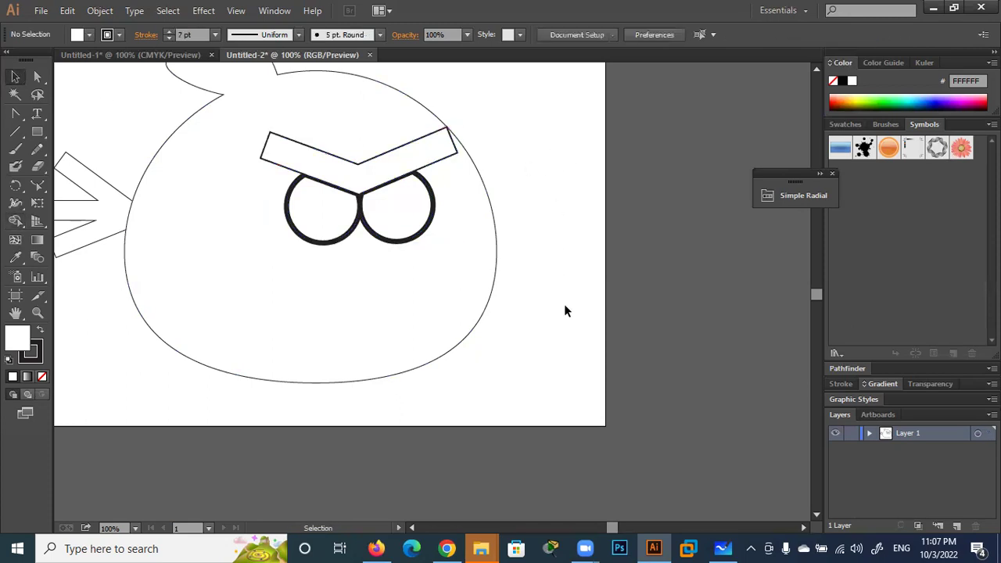
{"action": "left_click", "coordinate": [449, 548]}
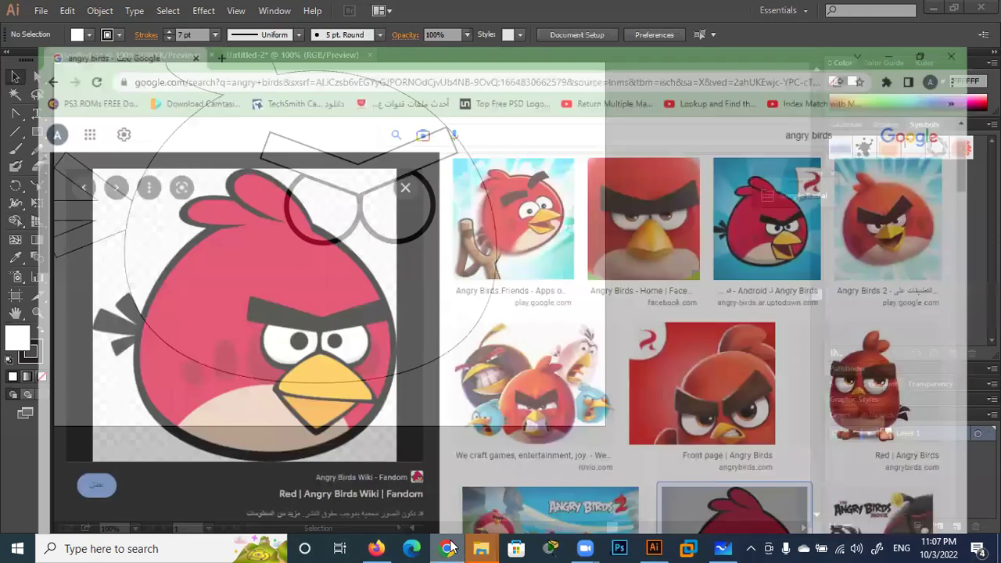
{"action": "left_click", "coordinate": [448, 548]}
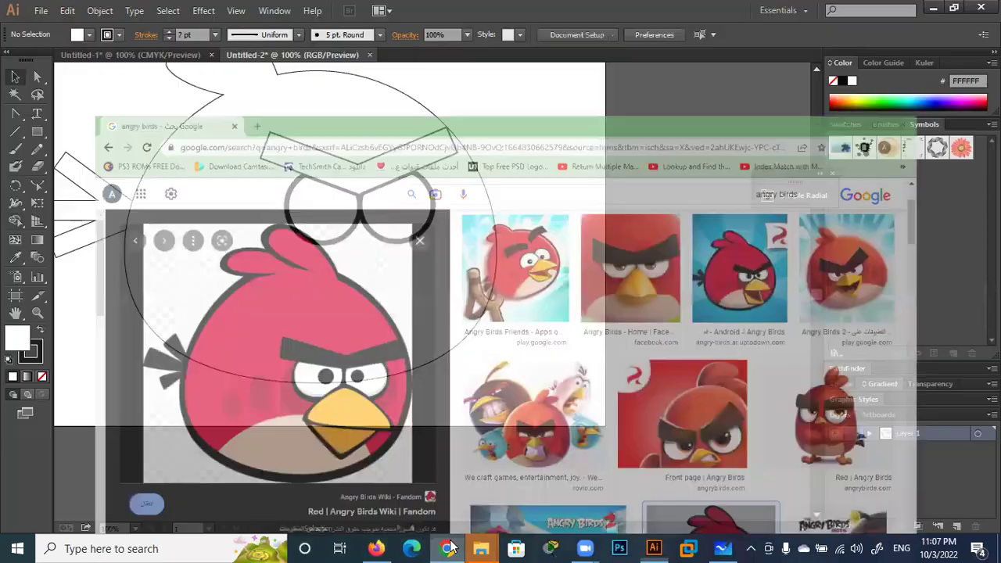
Switch to the Ellipse tool and zoom out to show the whole bird
{"action": "left_click", "coordinate": [40, 135]}
{"action": "left_click", "coordinate": [40, 134]}
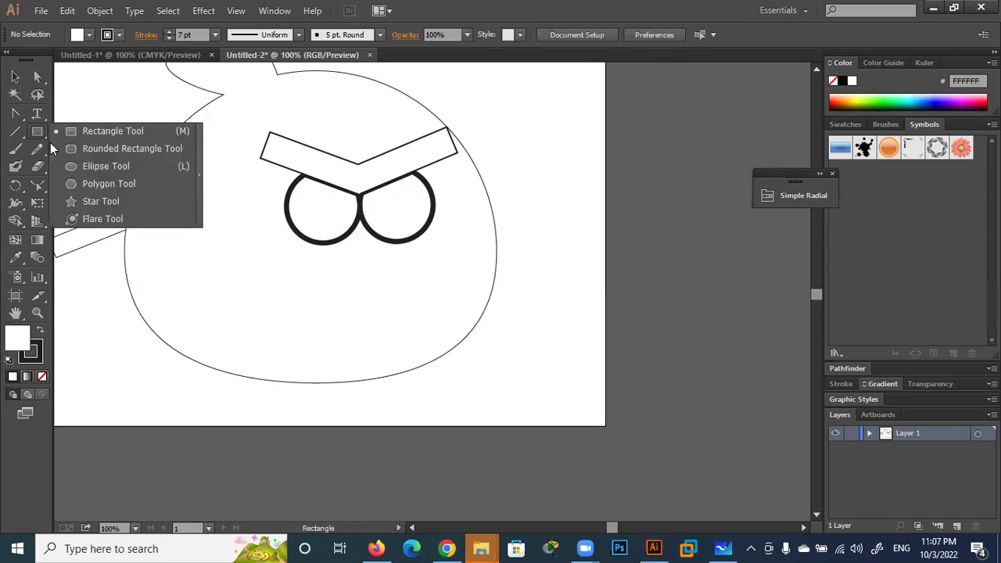
{"action": "left_click", "coordinate": [79, 170]}
{"action": "scroll", "coordinate": [253, 275], "scroll_direction": "down", "scroll_amount": 1}
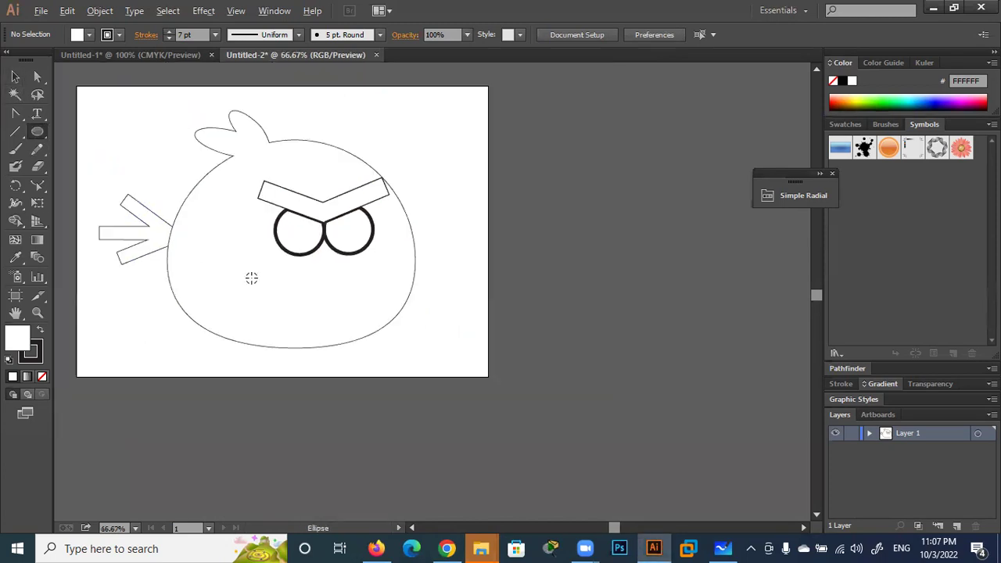
{"action": "scroll", "coordinate": [253, 275], "scroll_direction": "down", "scroll_amount": 1}
{"action": "left_click_drag", "start_coordinate": [370, 338], "coordinate": [435, 267]}
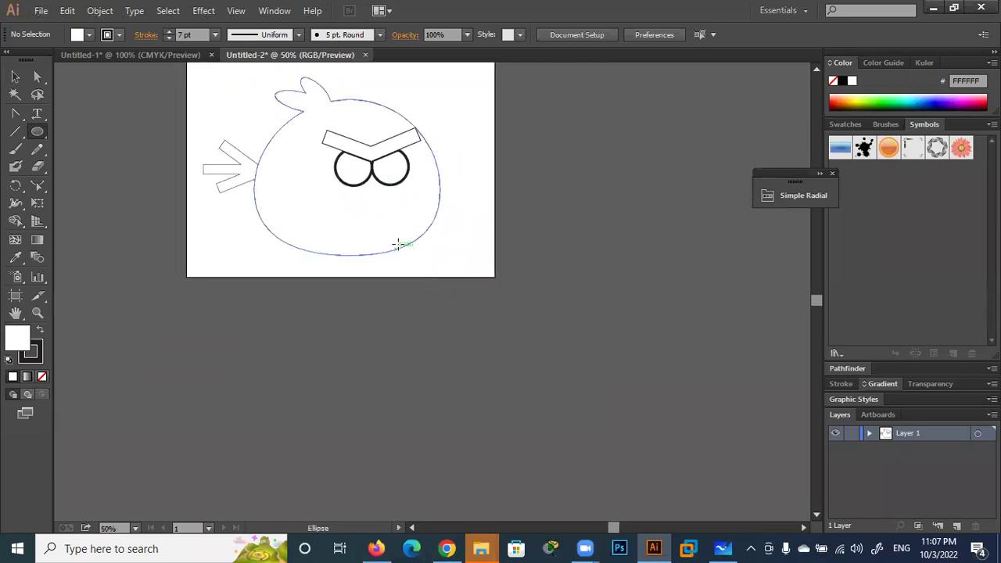
{"action": "left_click", "coordinate": [422, 216]}
{"action": "left_click", "coordinate": [530, 300]}
Draw a wide belly ellipse over the lower body and move it up slightly
{"action": "left_click_drag", "start_coordinate": [414, 217], "coordinate": [270, 308]}
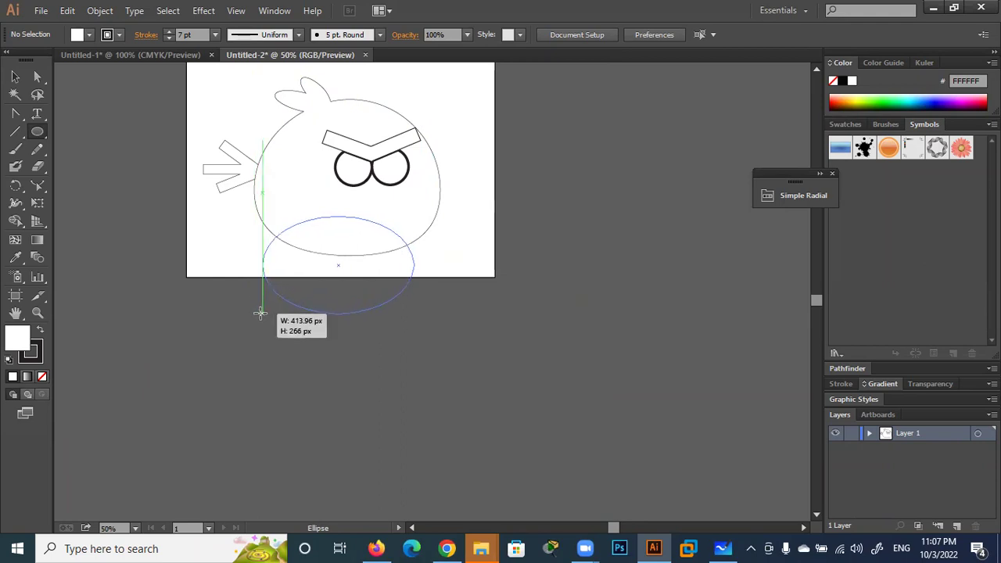
{"action": "left_click_drag", "start_coordinate": [270, 309], "coordinate": [266, 313]}
{"action": "key", "text": "v"}
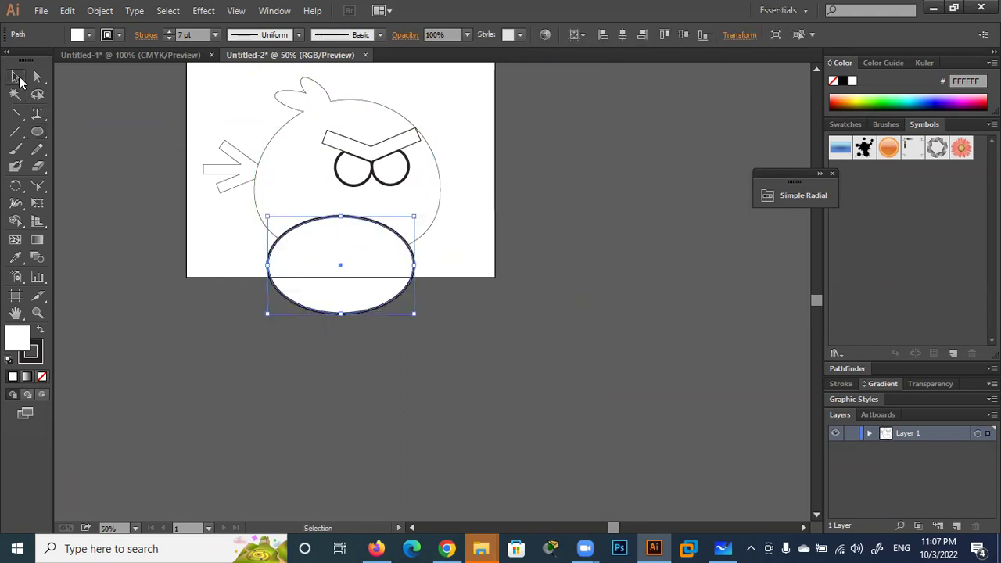
{"action": "left_click_drag", "start_coordinate": [350, 235], "coordinate": [354, 225]}
{"action": "left_click", "coordinate": [434, 316]}
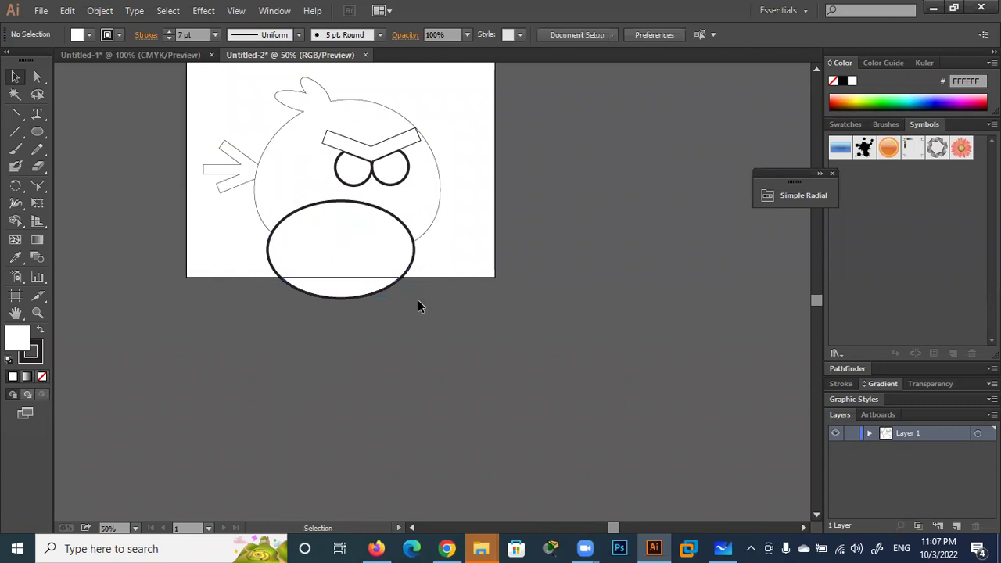
{"action": "left_click", "coordinate": [369, 235]}
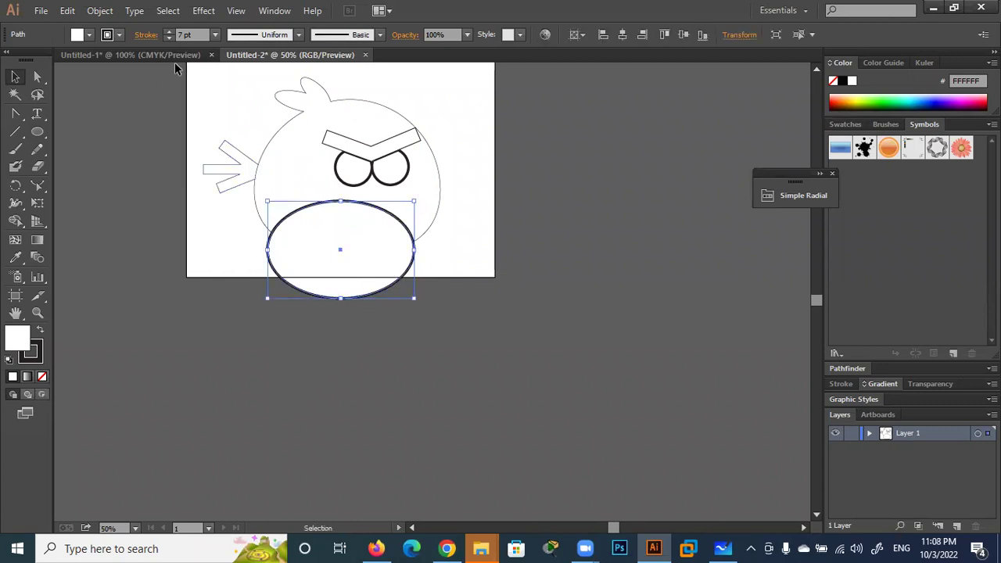
Thin the ellipse outline to 3 pt, remove its white fill, and check the reference
{"action": "left_click", "coordinate": [169, 37]}
{"action": "left_click", "coordinate": [169, 37]}
{"action": "left_click", "coordinate": [169, 37]}
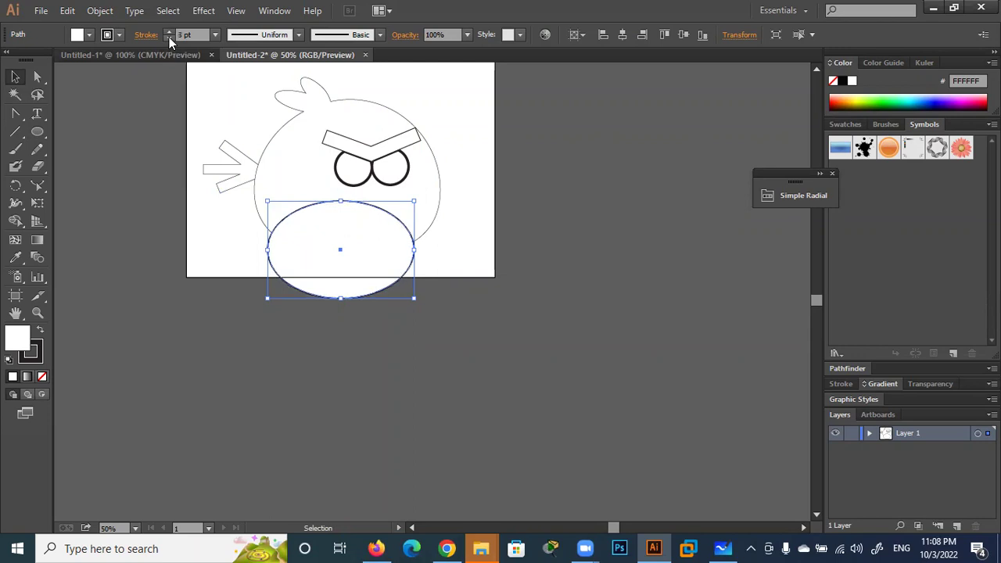
{"action": "left_click", "coordinate": [84, 37]}
{"action": "left_click", "coordinate": [11, 64]}
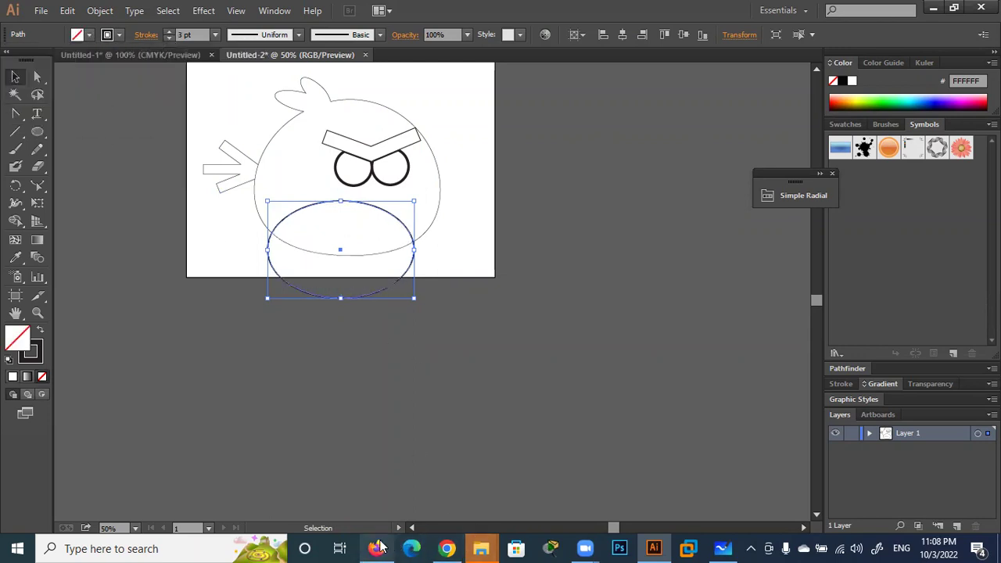
{"action": "left_click", "coordinate": [446, 547]}
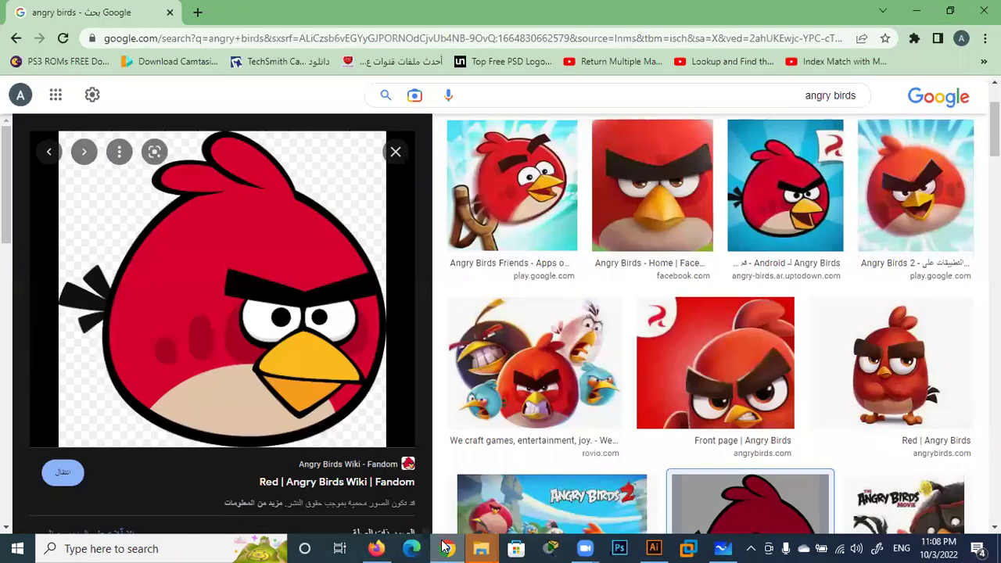
{"action": "left_click", "coordinate": [447, 546]}
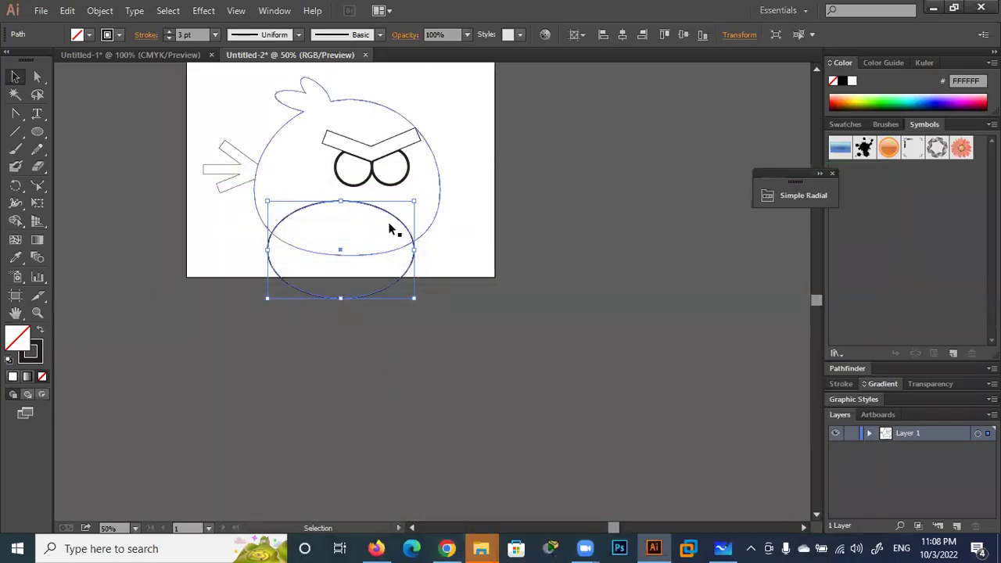
Move the belly ellipse up, widen it across the body, and thin its outline further
{"action": "left_click_drag", "start_coordinate": [392, 212], "coordinate": [392, 203]}
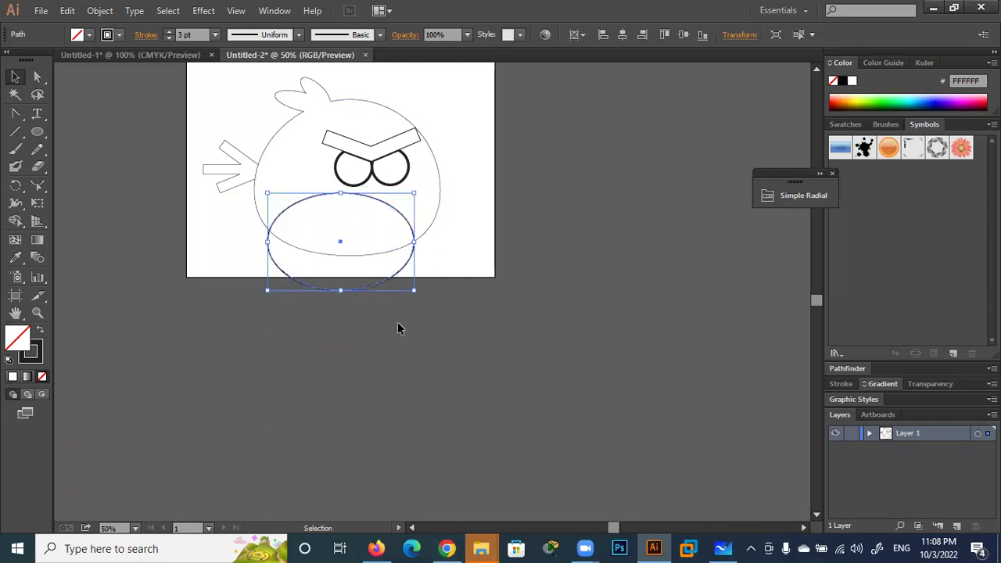
{"action": "key", "text": "Right"}
{"action": "key", "text": "Right"}
{"action": "key", "text": "Right"}
{"action": "key", "text": "Right"}
{"action": "key", "text": "Right"}
{"action": "key", "text": "Right"}
{"action": "key", "text": "Right"}
{"action": "key", "text": "Right"}
{"action": "key", "text": "Right"}
{"action": "key", "text": "Right"}
{"action": "key", "text": "Right"}
{"action": "key", "text": "Right"}
{"action": "key", "text": "Right"}
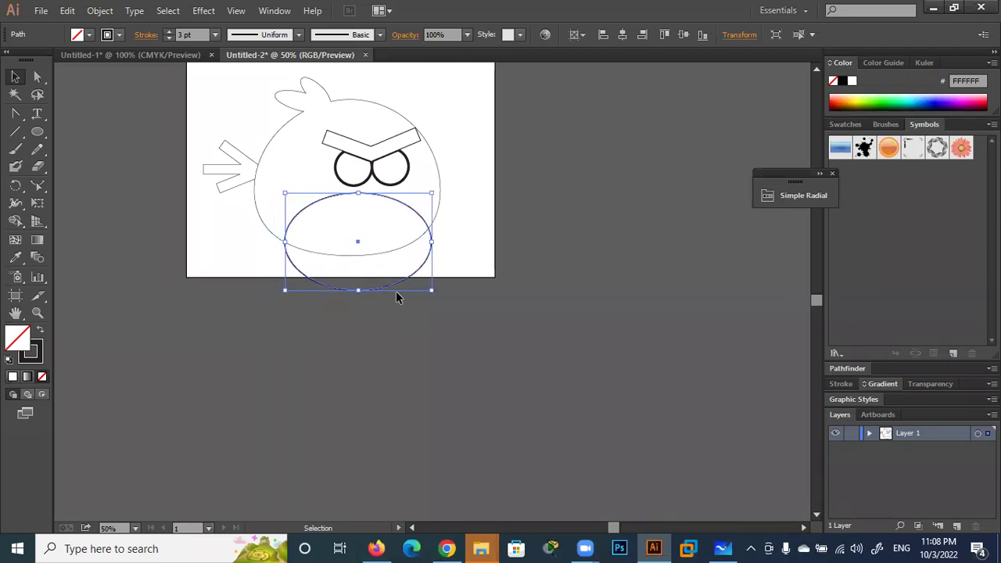
{"action": "left_click_drag", "start_coordinate": [285, 242], "coordinate": [258, 242]}
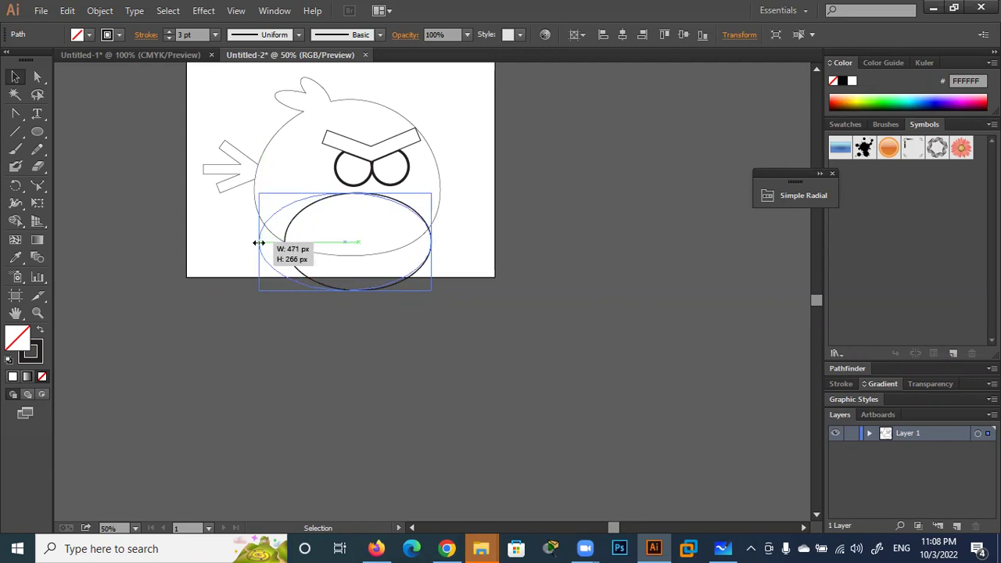
{"action": "left_click", "coordinate": [437, 362]}
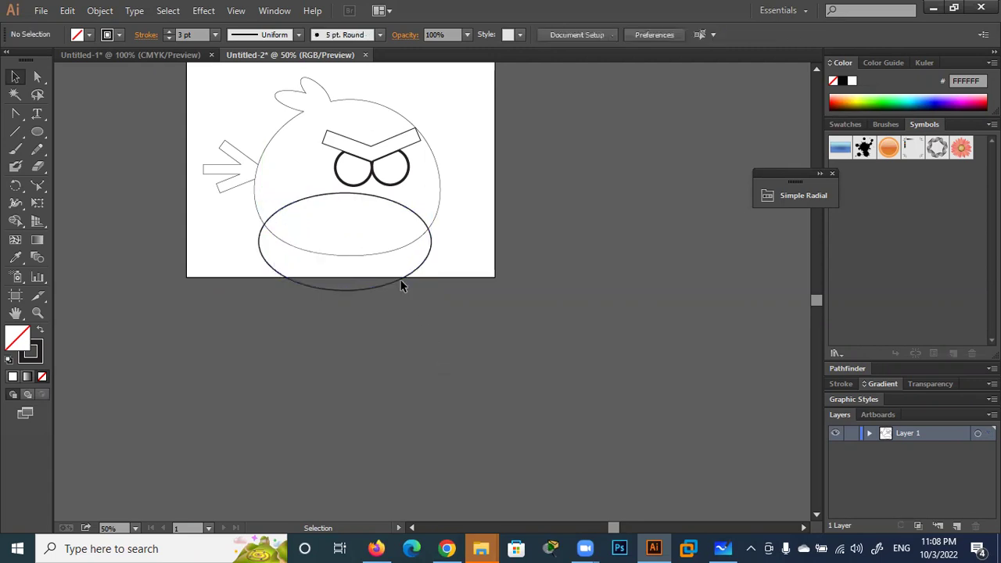
{"action": "left_click", "coordinate": [405, 208]}
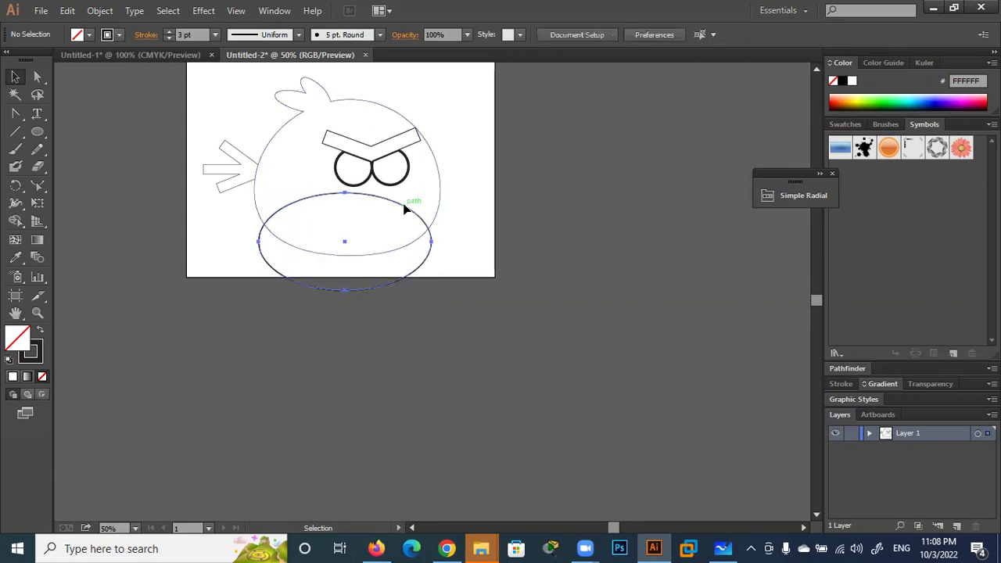
{"action": "left_click", "coordinate": [169, 38]}
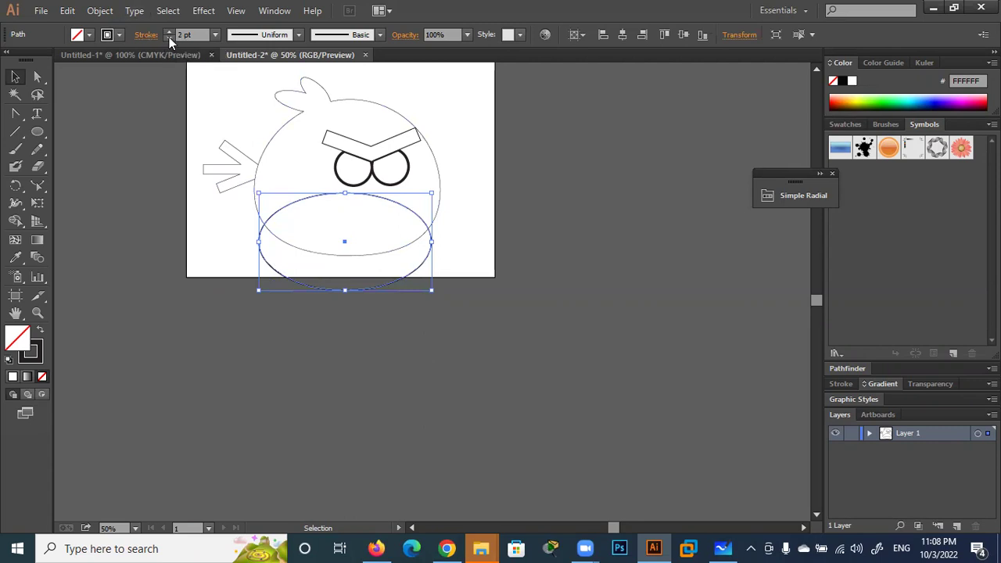
{"action": "left_click", "coordinate": [305, 353]}
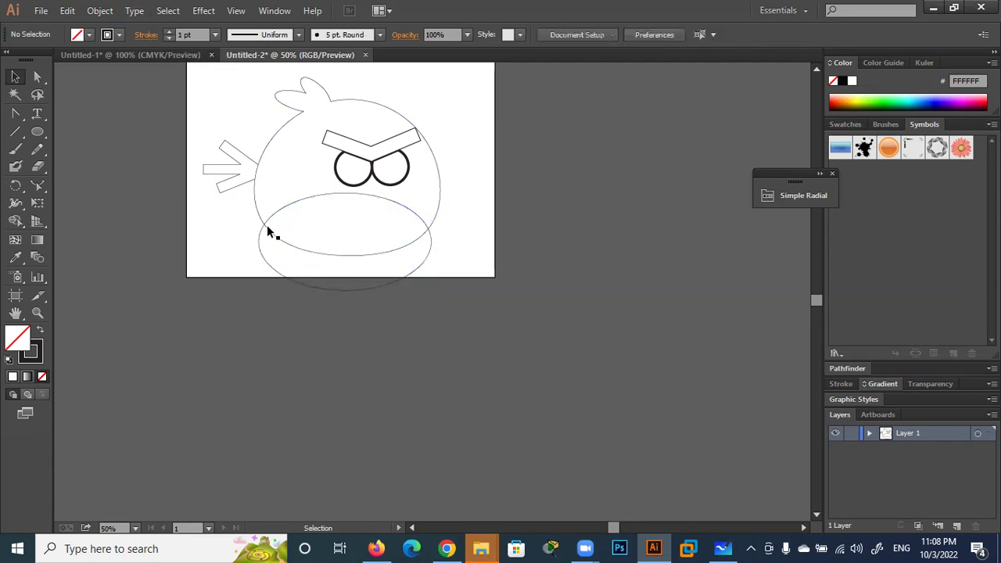
{"action": "left_click_drag", "start_coordinate": [222, 221], "coordinate": [484, 381]}
With Shape Builder, delete the ellipse part below the body and merge the belly region into the body
{"action": "left_click", "coordinate": [16, 222]}
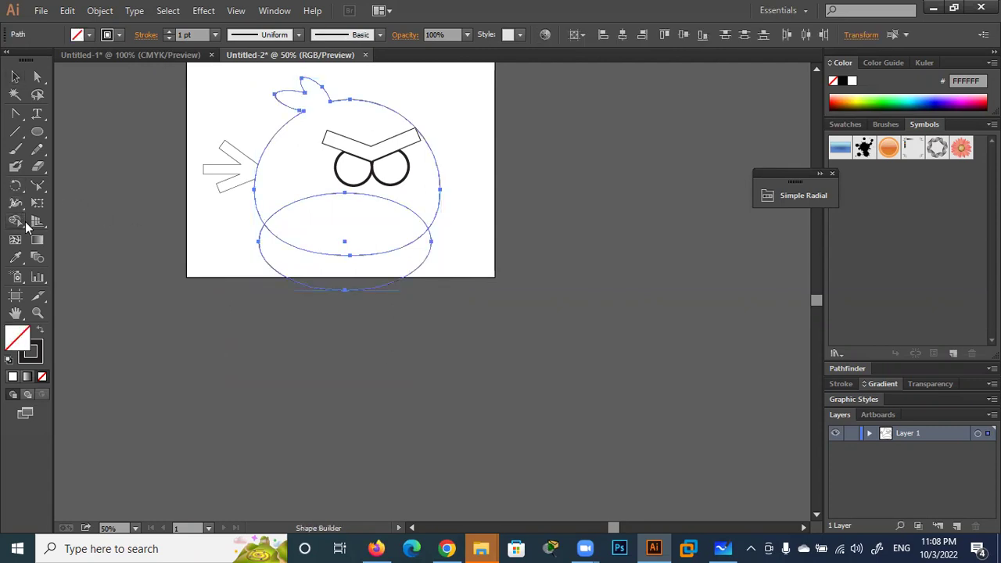
{"action": "left_click", "coordinate": [347, 277], "text": "alt"}
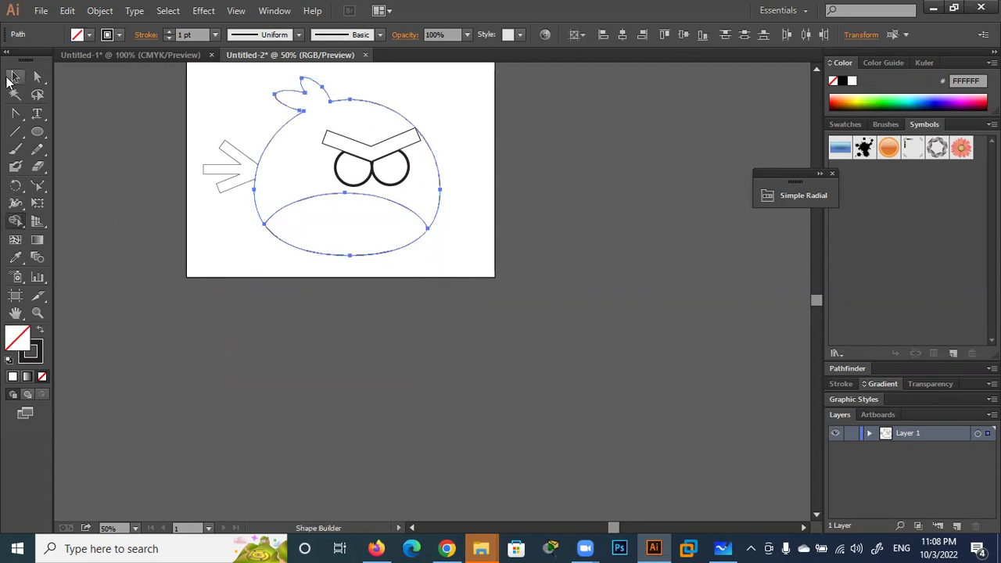
{"action": "left_click", "coordinate": [355, 226]}
{"action": "left_click", "coordinate": [16, 78]}
{"action": "left_click", "coordinate": [146, 196]}
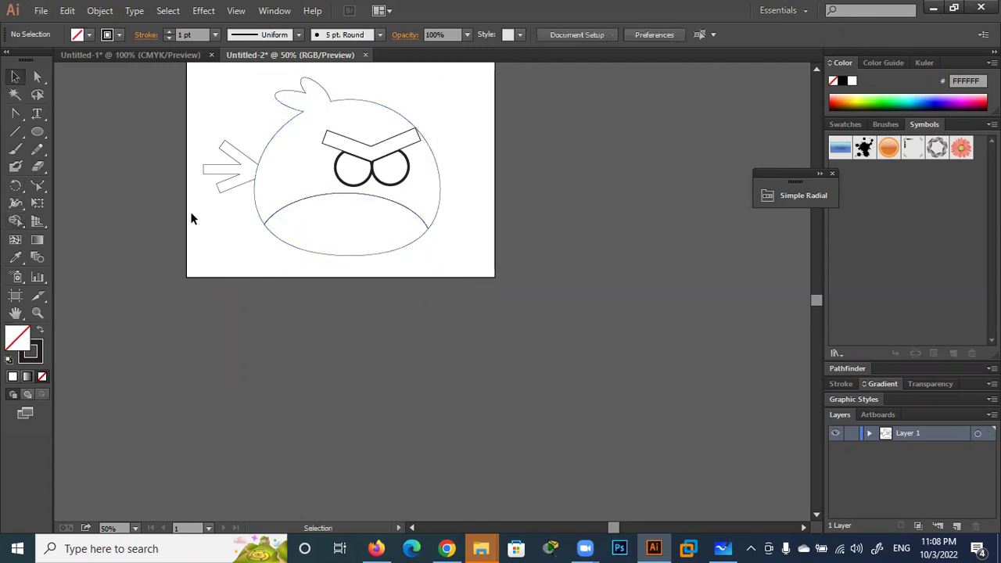
{"action": "scroll", "coordinate": [393, 250], "scroll_direction": "up", "scroll_amount": 1}
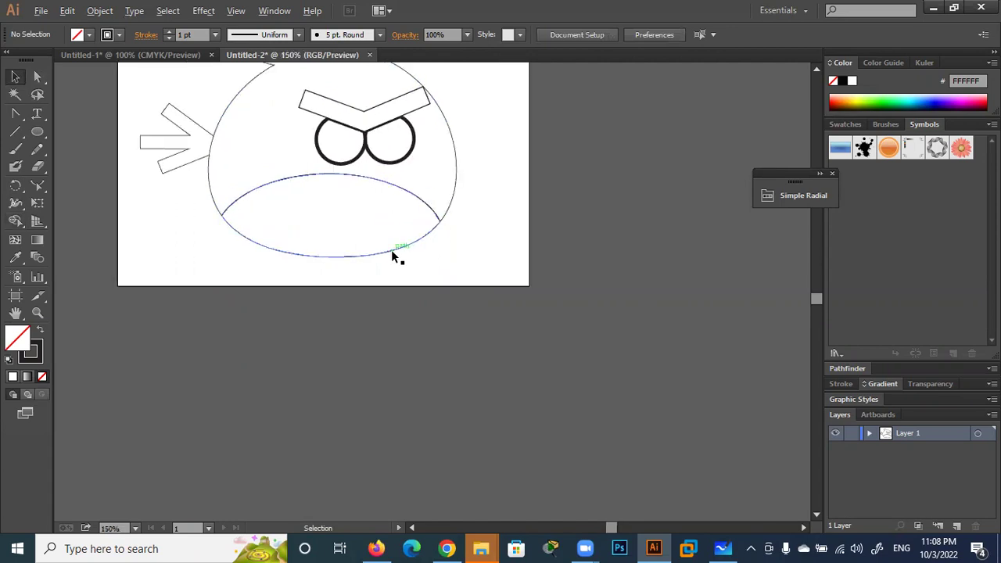
{"action": "scroll", "coordinate": [393, 250], "scroll_direction": "up", "scroll_amount": 3}
{"action": "scroll", "coordinate": [399, 254], "scroll_direction": "down", "scroll_amount": 1}
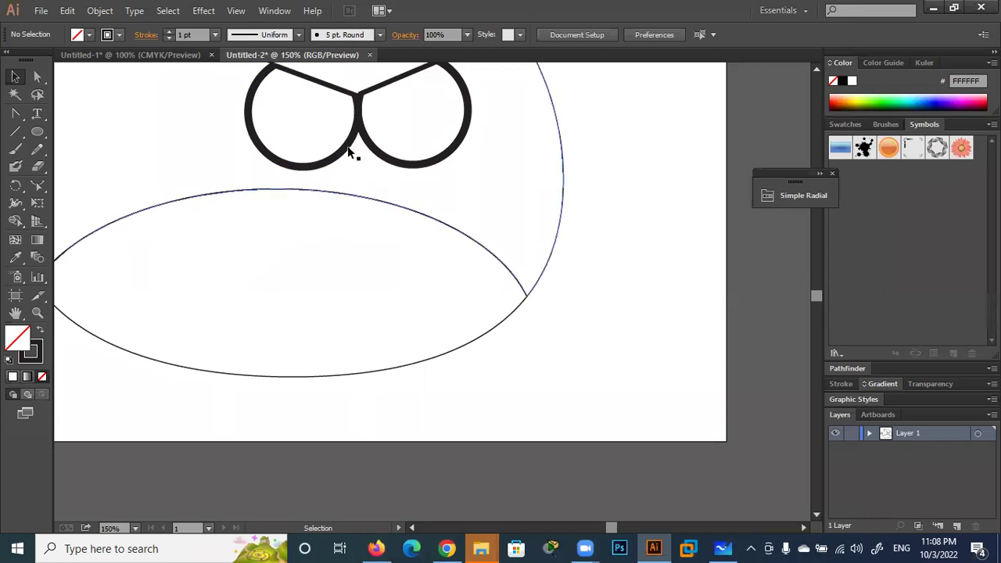
{"action": "left_click", "coordinate": [446, 548]}
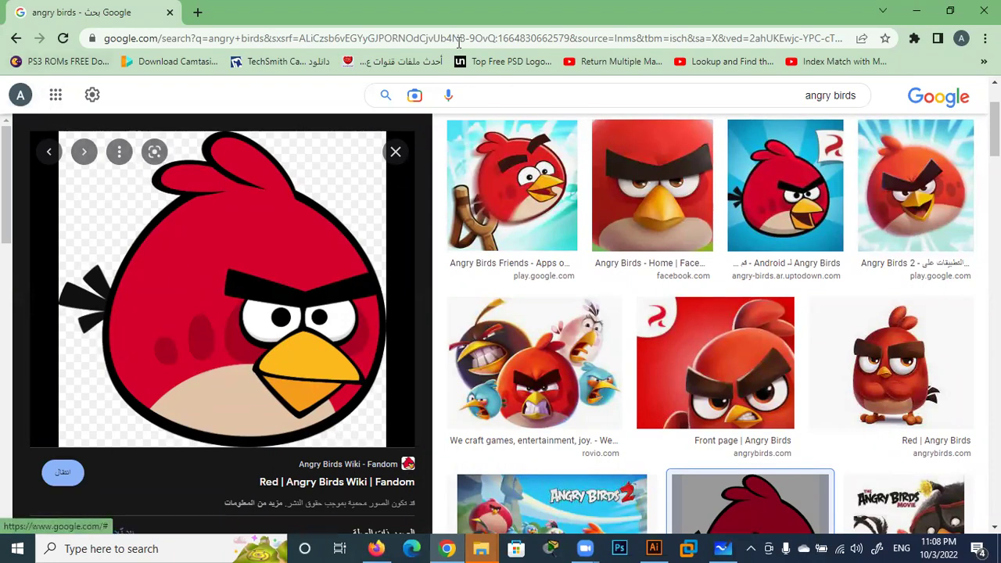
{"action": "left_click", "coordinate": [917, 11]}
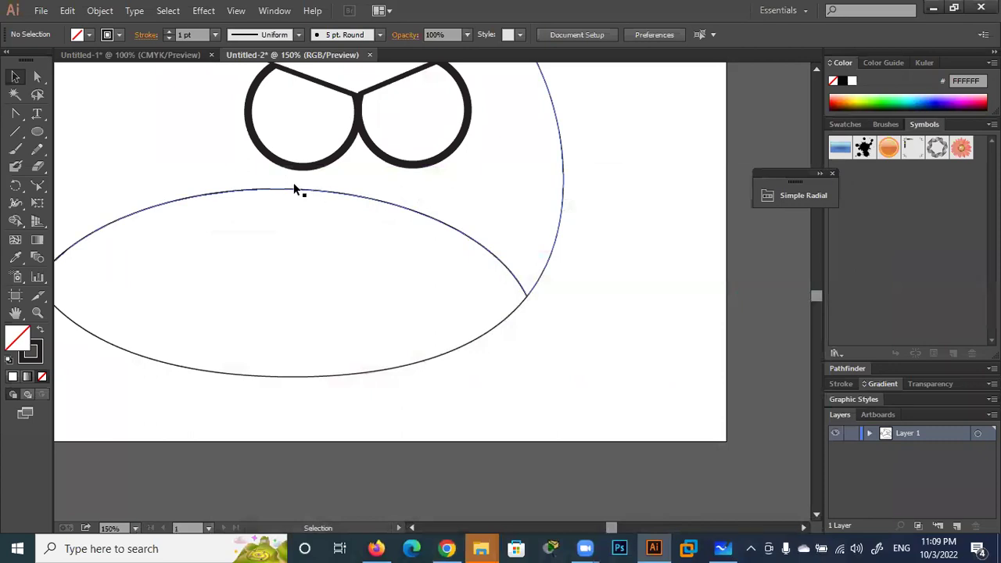
Start a Pen beak path from the belly curve, undo it, and recheck the reference
{"action": "left_click", "coordinate": [20, 118]}
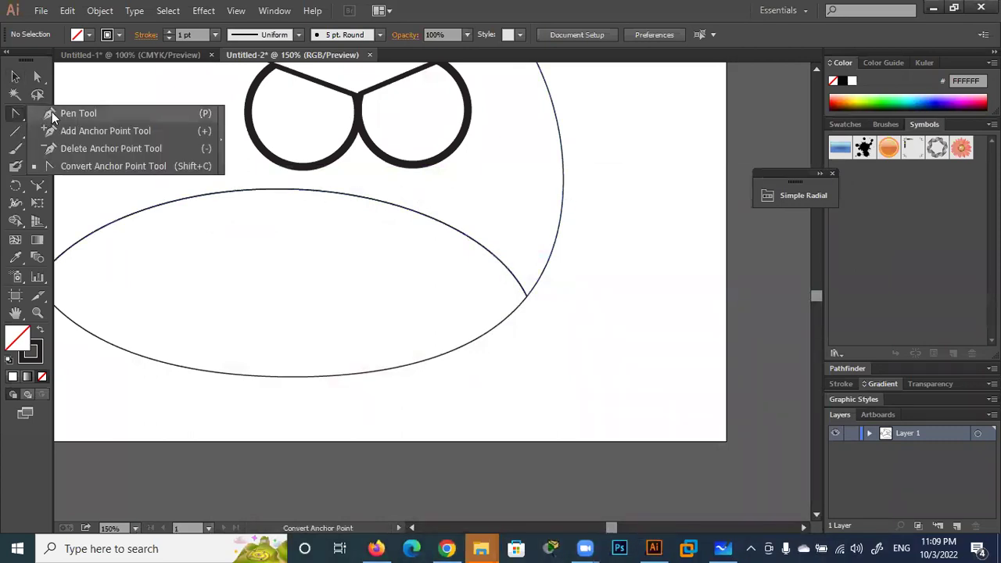
{"action": "left_click", "coordinate": [52, 116]}
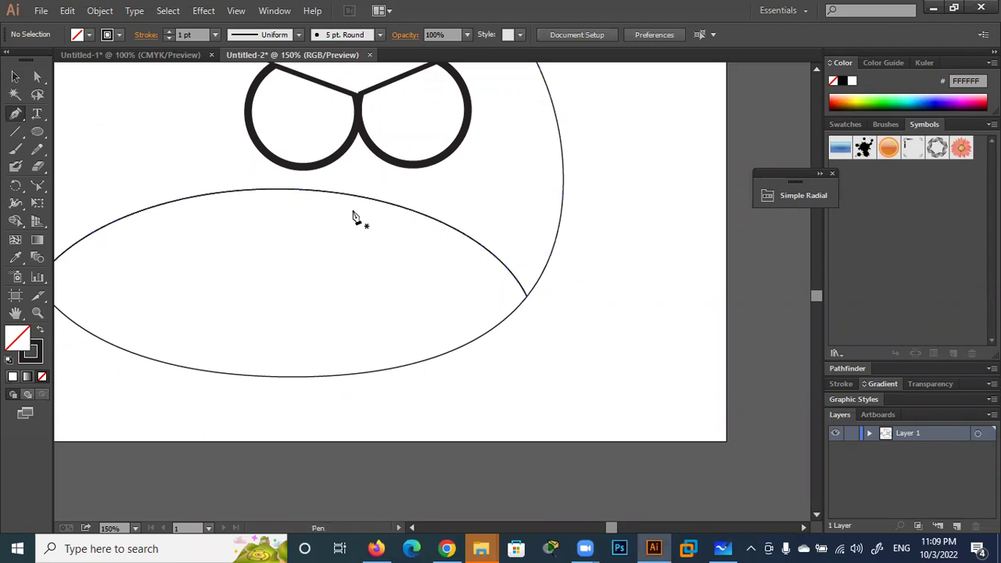
{"action": "left_click", "coordinate": [298, 207]}
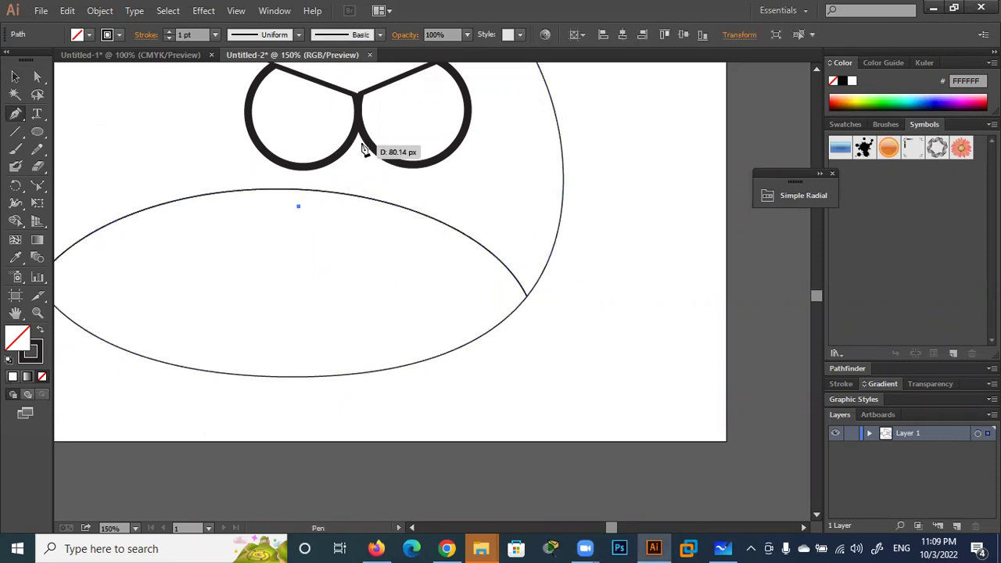
{"action": "left_click", "coordinate": [353, 139]}
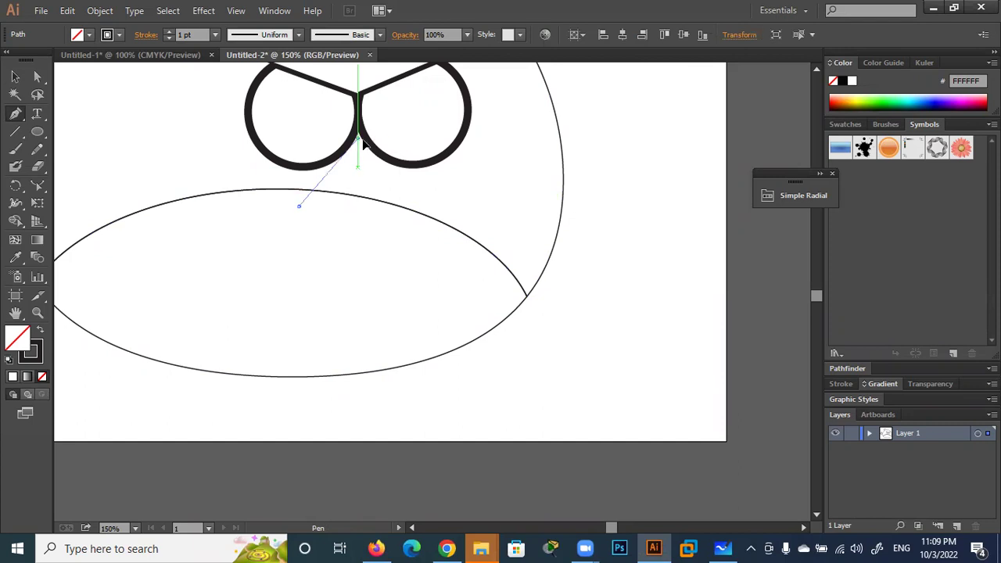
{"action": "left_click_drag", "start_coordinate": [367, 141], "coordinate": [374, 142]}
{"action": "key", "text": "ctrl+z"}
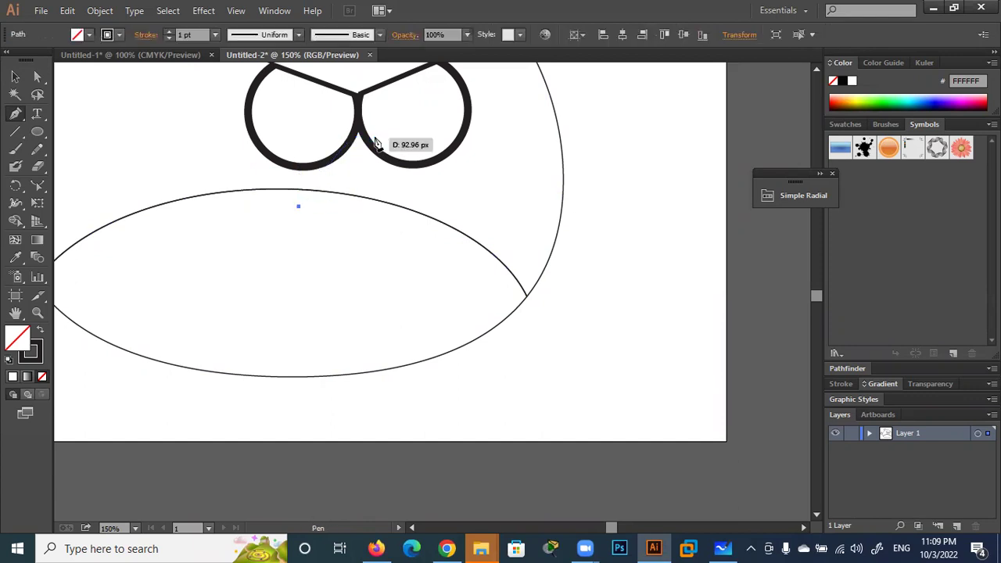
{"action": "key", "text": "ctrl"}
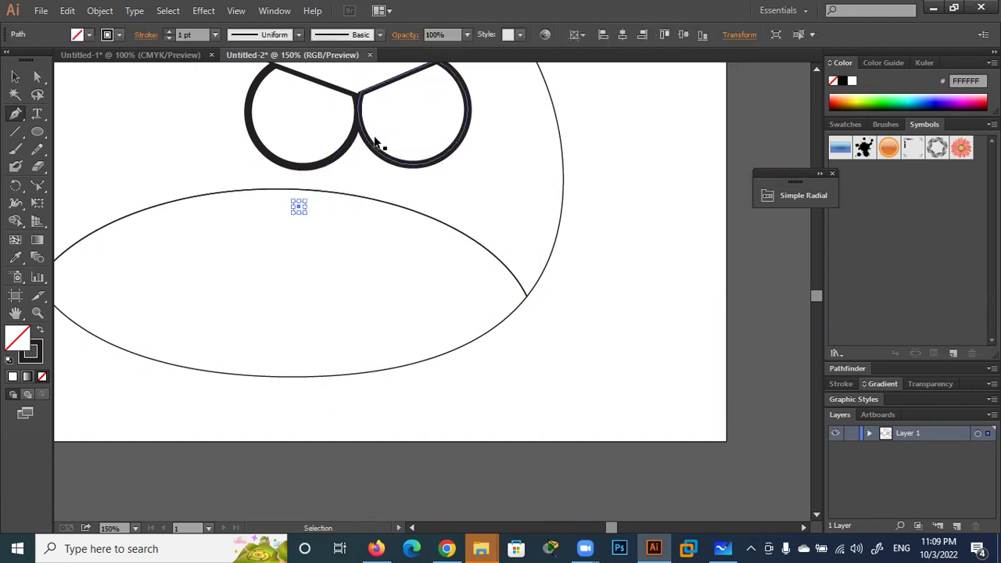
{"action": "left_click", "coordinate": [443, 548]}
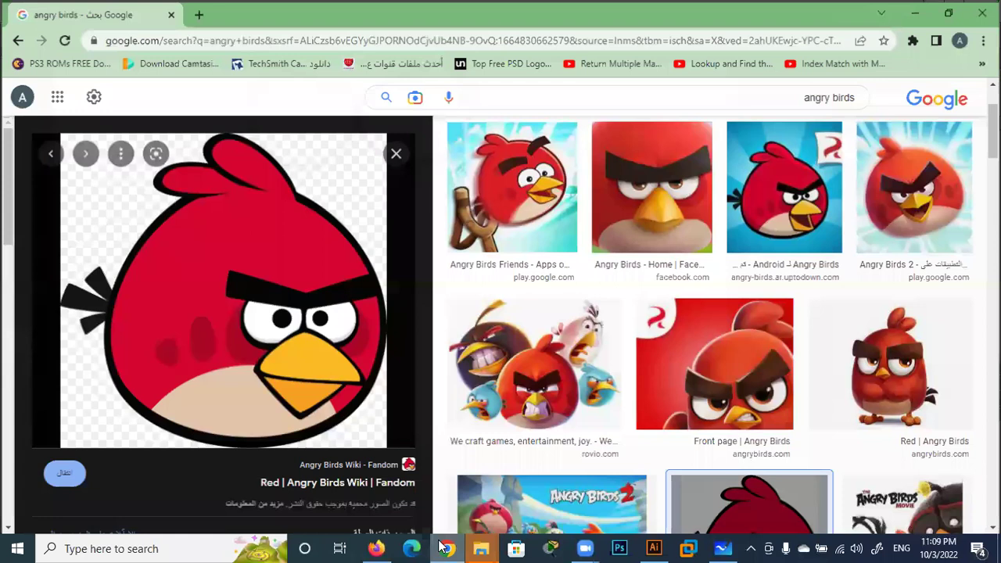
{"action": "left_click", "coordinate": [443, 548]}
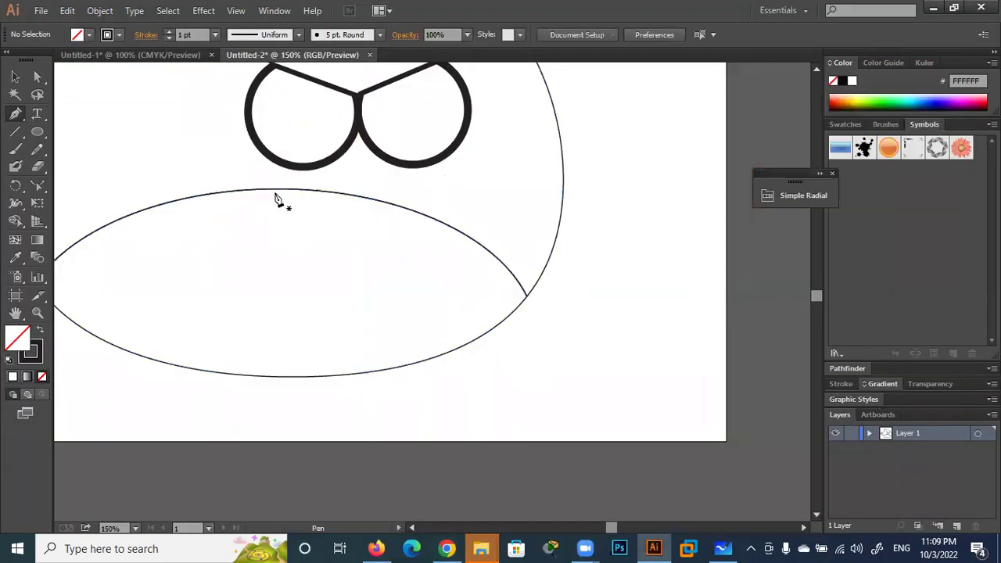
Draw the closed lens-shaped upper beak from the belly curve up between the eyes, smoothing its points
{"action": "left_click", "coordinate": [276, 188]}
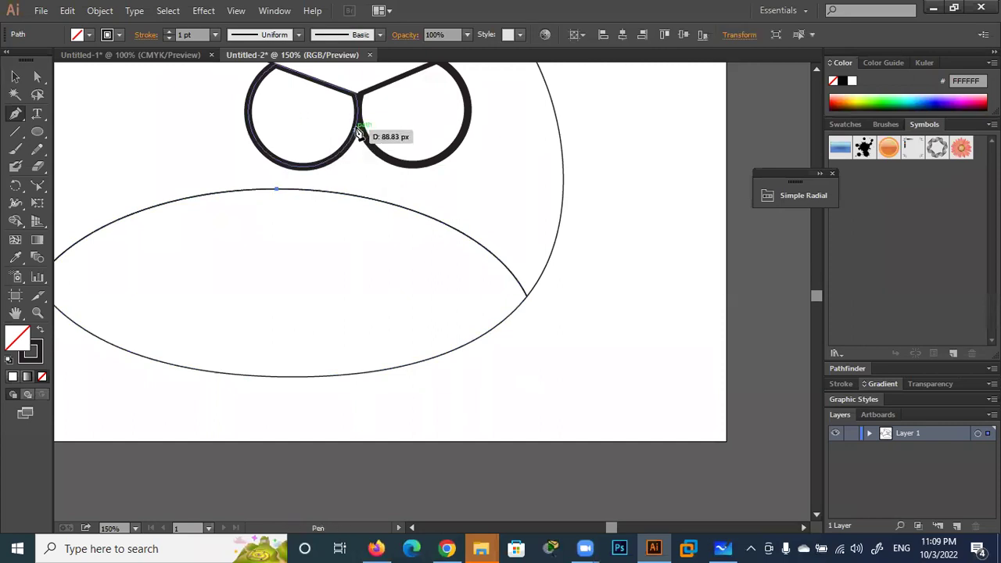
{"action": "left_click_drag", "start_coordinate": [358, 124], "coordinate": [385, 125]}
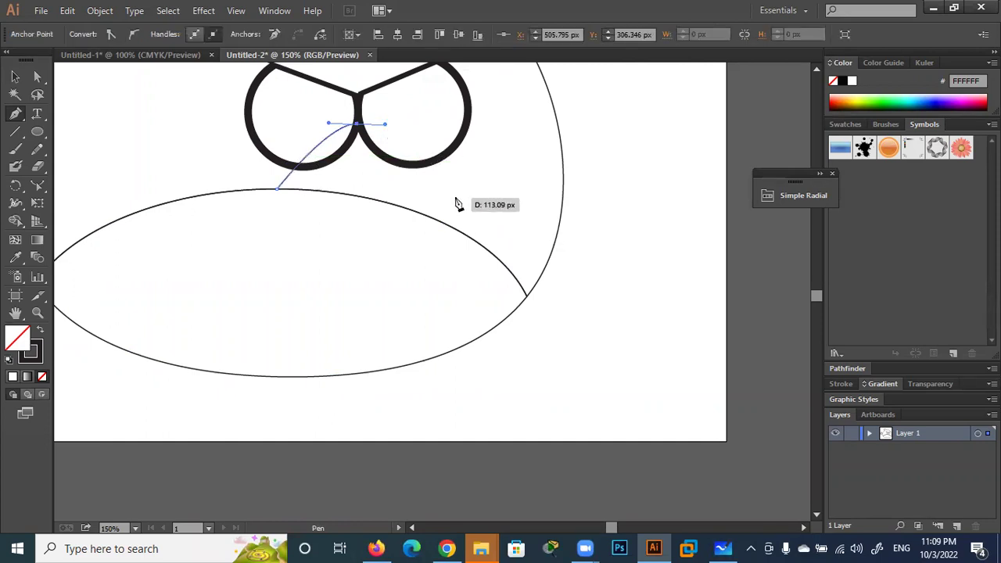
{"action": "left_click_drag", "start_coordinate": [462, 203], "coordinate": [462, 227]}
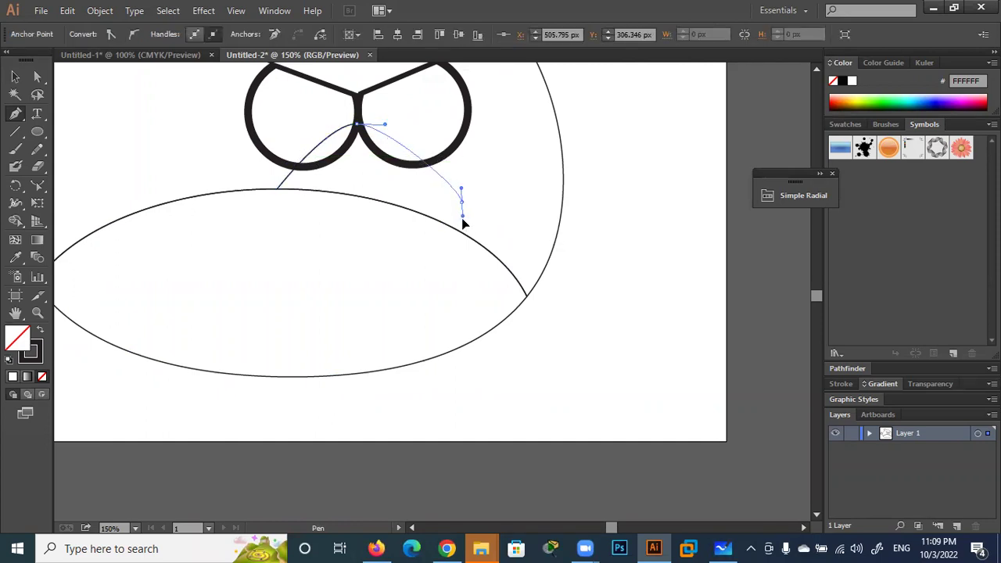
{"action": "left_click", "coordinate": [277, 192]}
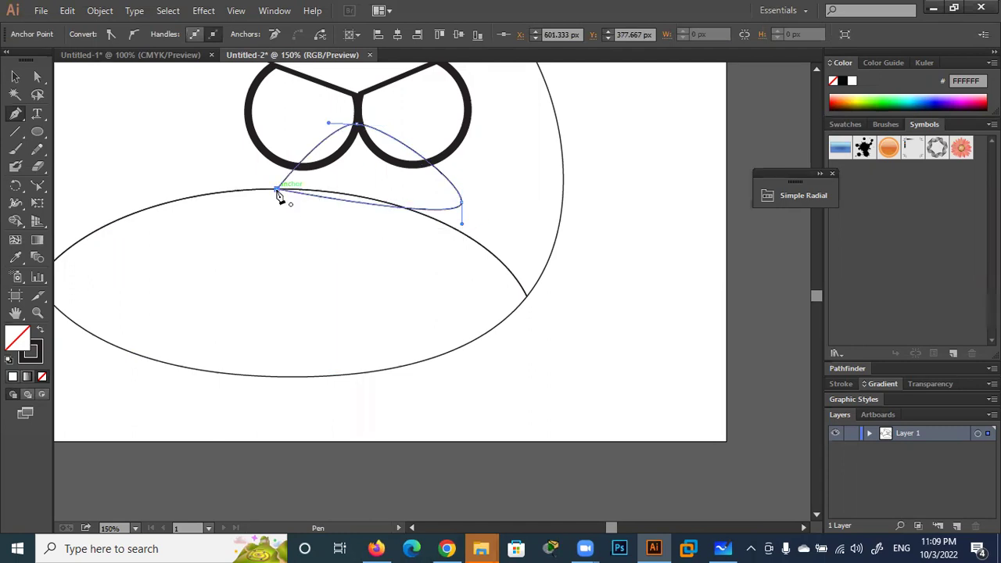
{"action": "key", "text": "alt"}
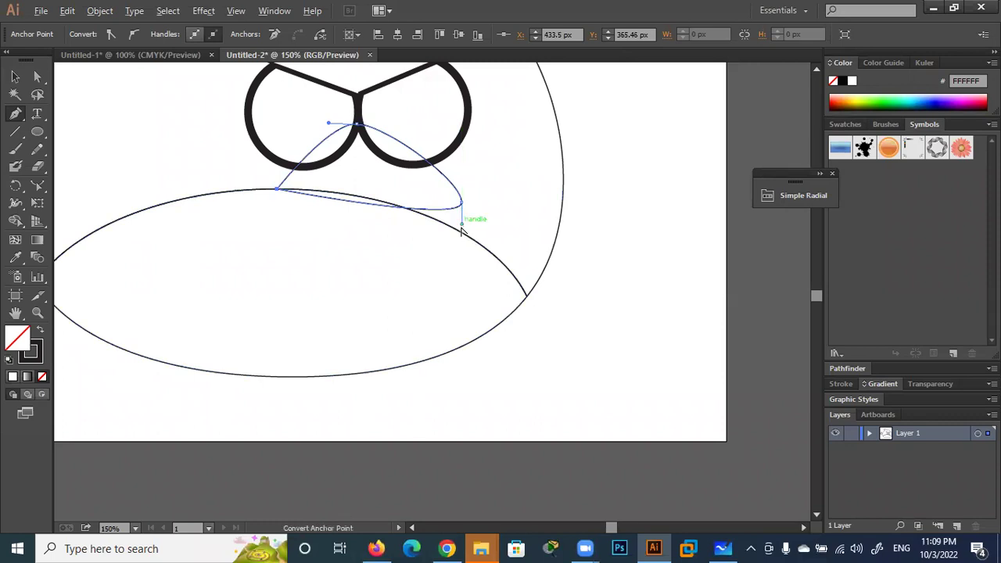
{"action": "left_click_drag", "start_coordinate": [463, 226], "coordinate": [432, 211]}
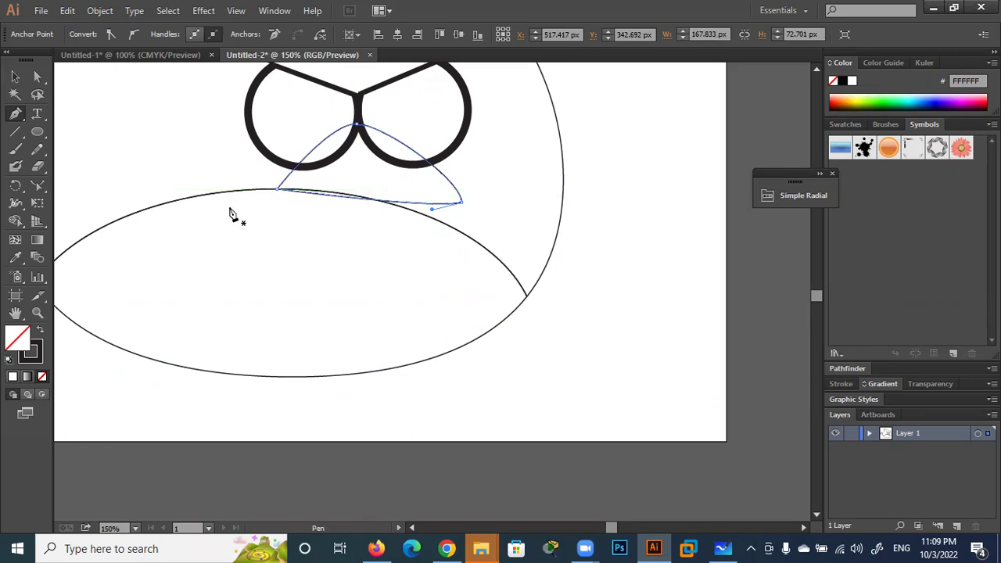
{"action": "left_click_drag", "start_coordinate": [15, 113], "coordinate": [50, 165]}
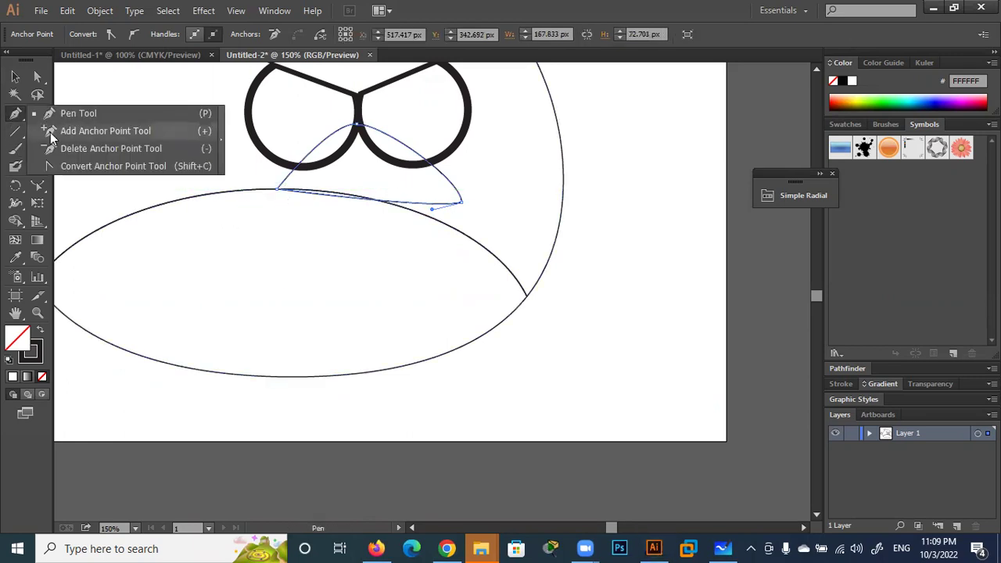
{"action": "left_click", "coordinate": [50, 166]}
{"action": "mouse_move", "coordinate": [275, 191]}
{"action": "left_mouse_down"}
{"action": "mouse_move", "coordinate": [281, 199]}
{"action": "mouse_move", "coordinate": [271, 178]}
{"action": "left_mouse_up"}
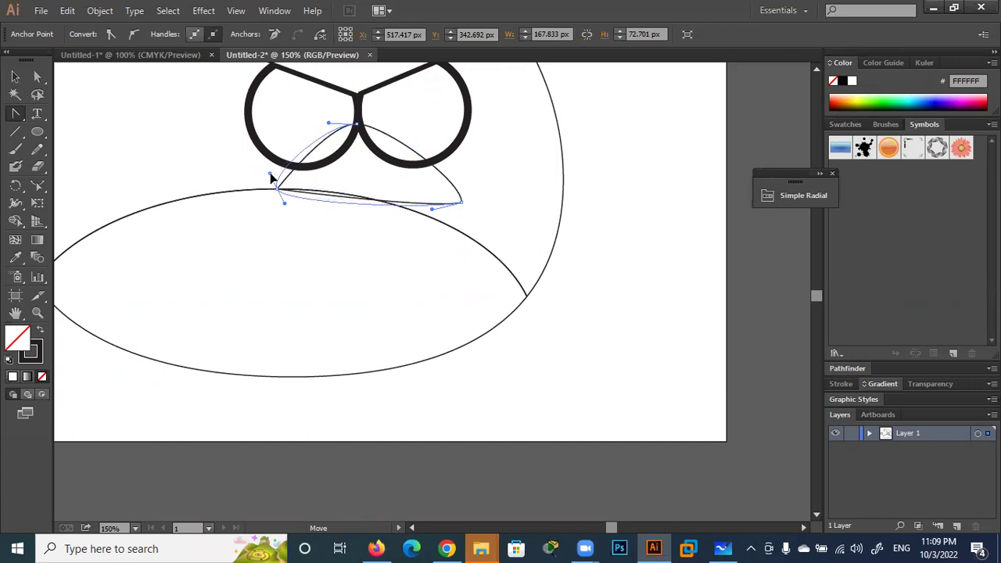
{"action": "left_click", "coordinate": [14, 77]}
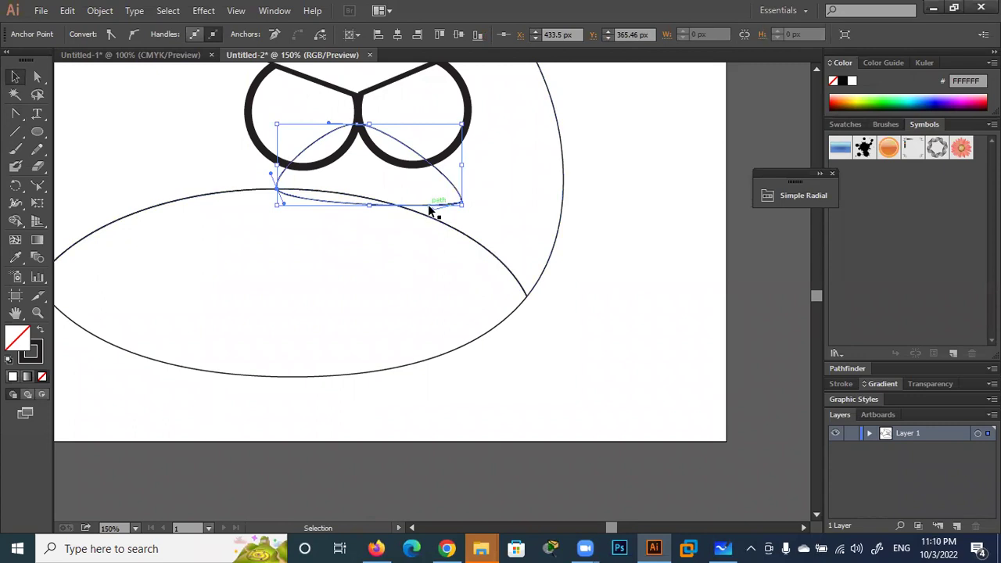
Round off the upper beak's right tip with the Convert Anchor Point tool
{"action": "left_click", "coordinate": [392, 239]}
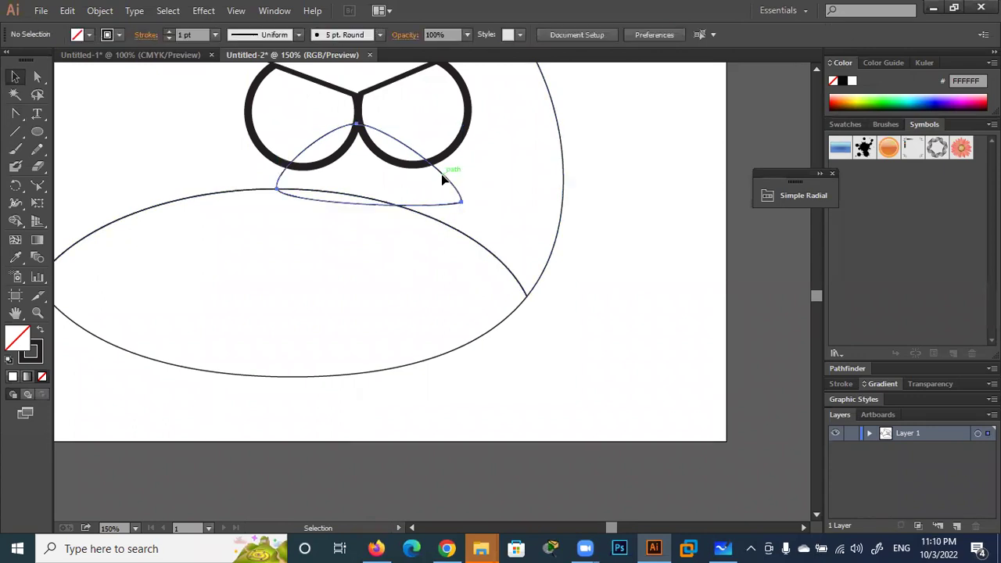
{"action": "left_click", "coordinate": [443, 175]}
{"action": "left_click", "coordinate": [74, 108]}
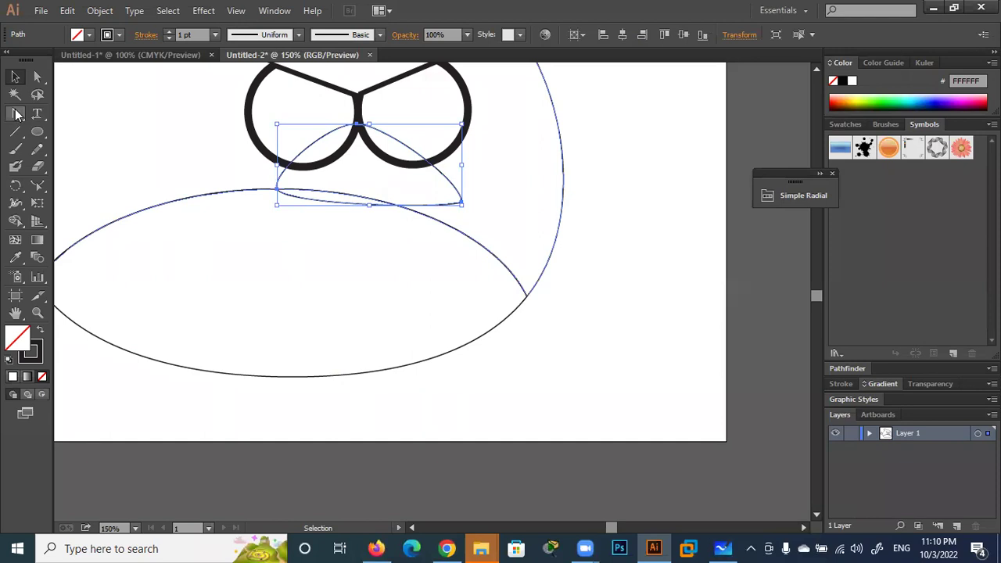
{"action": "left_click_drag", "start_coordinate": [462, 203], "coordinate": [455, 212]}
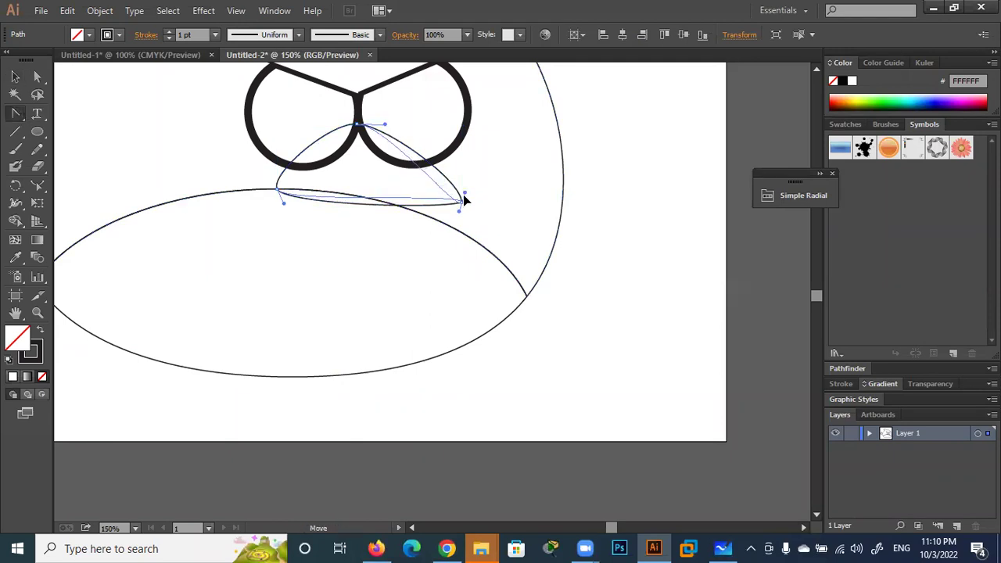
{"action": "left_click_drag", "start_coordinate": [454, 214], "coordinate": [458, 212]}
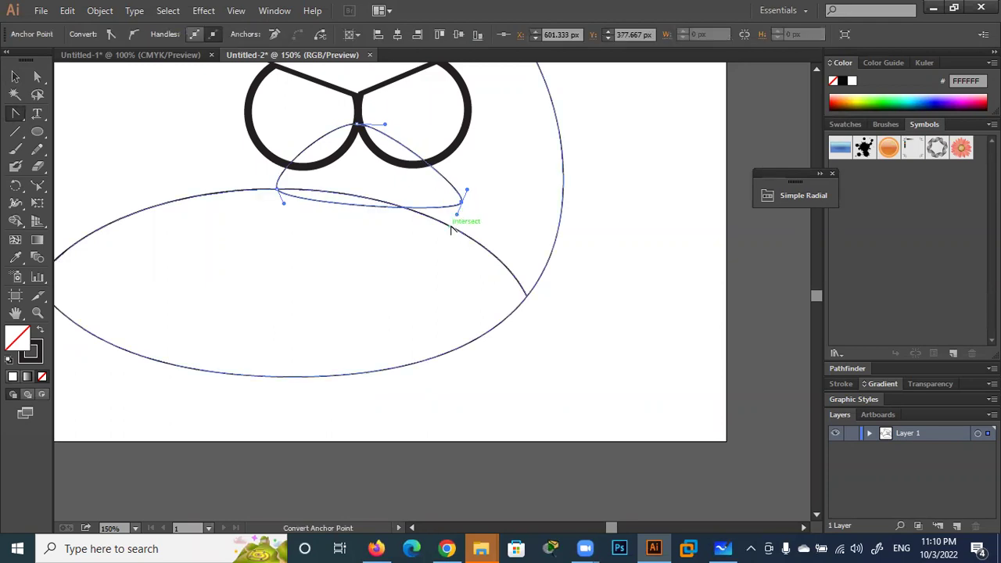
Zoom in on the beak and set its stroke weight to 3 pt
{"action": "left_click", "coordinate": [15, 78]}
{"action": "left_click", "coordinate": [282, 288]}
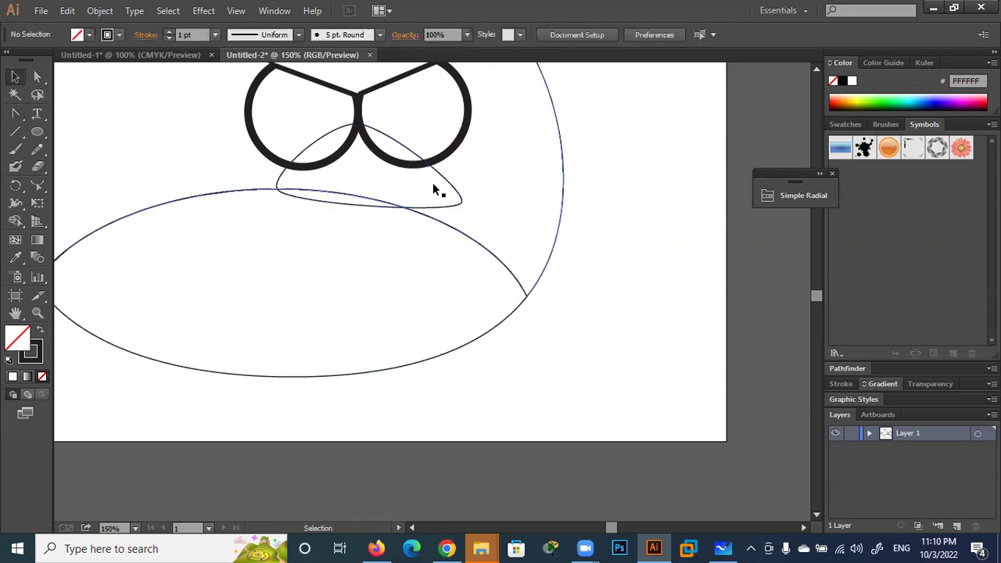
{"action": "left_click", "coordinate": [442, 172]}
{"action": "key", "text": "ctrl+plus"}
{"action": "key", "text": "ctrl+plus"}
{"action": "key", "text": "ctrl+plus"}
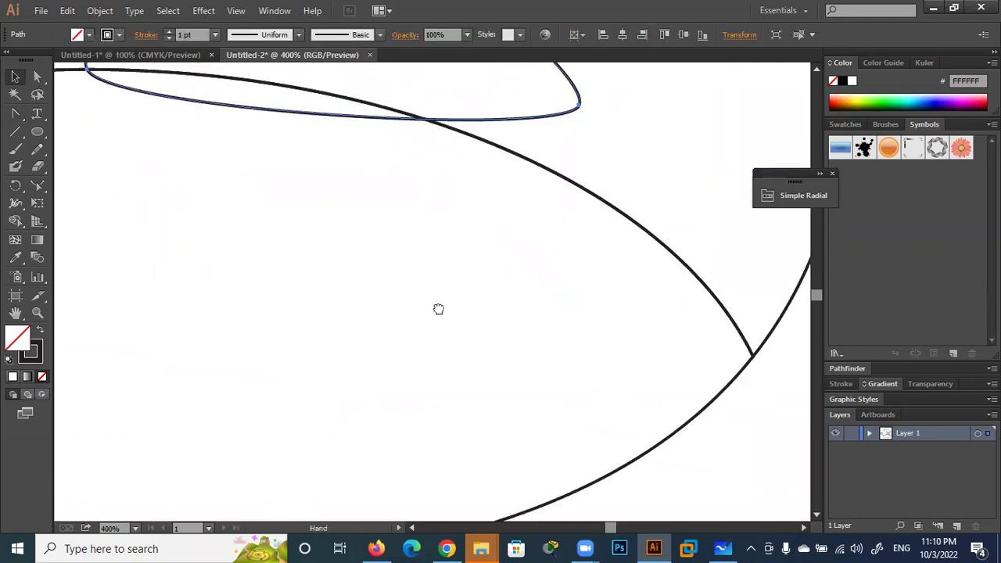
{"action": "scroll", "coordinate": [348, 221], "scroll_direction": "up", "scroll_amount": 3}
{"action": "left_click_drag", "start_coordinate": [348, 220], "coordinate": [408, 338]}
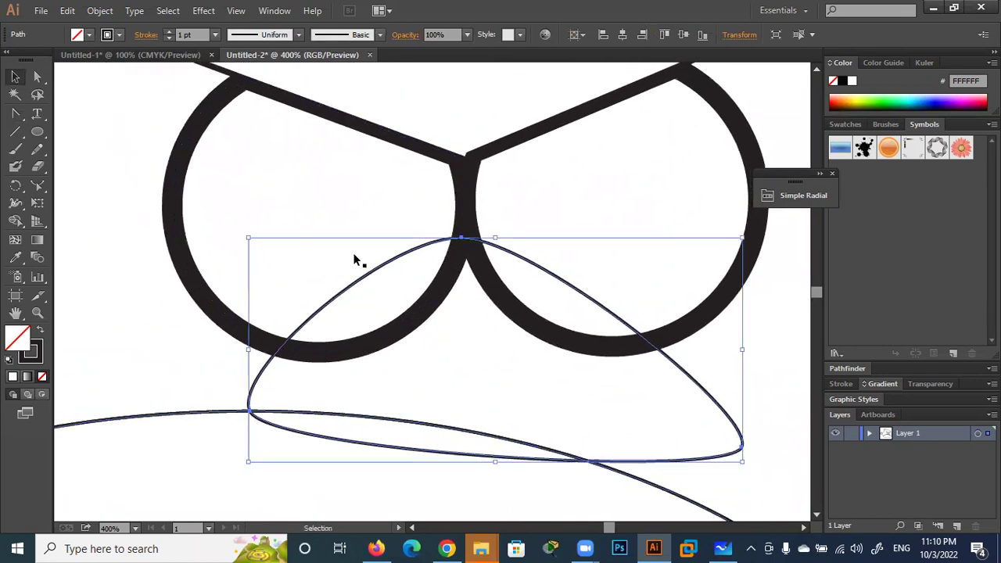
{"action": "left_click", "coordinate": [169, 32]}
{"action": "left_click", "coordinate": [169, 31]}
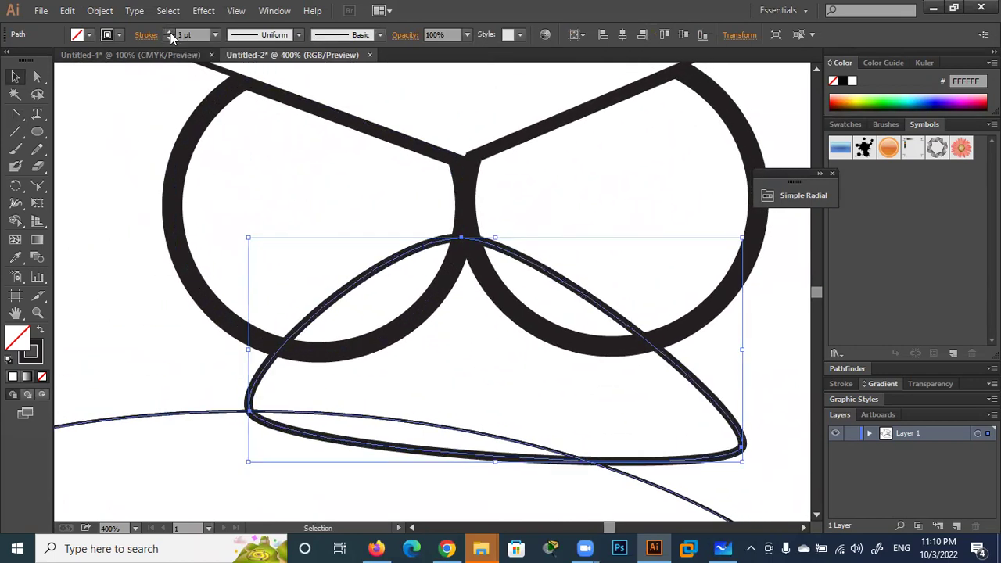
Check the reference image, centre the bird's face, and deselect the upper beak
{"action": "left_click", "coordinate": [448, 549]}
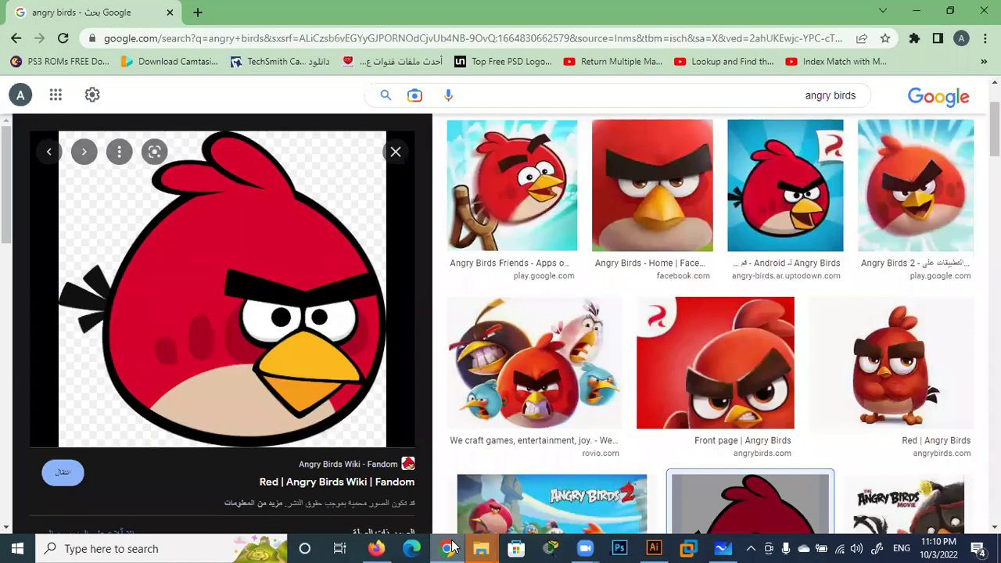
{"action": "left_click", "coordinate": [451, 549]}
{"action": "scroll", "coordinate": [494, 443], "scroll_direction": "down", "scroll_amount": 3}
{"action": "left_click_drag", "start_coordinate": [532, 485], "coordinate": [545, 335]}
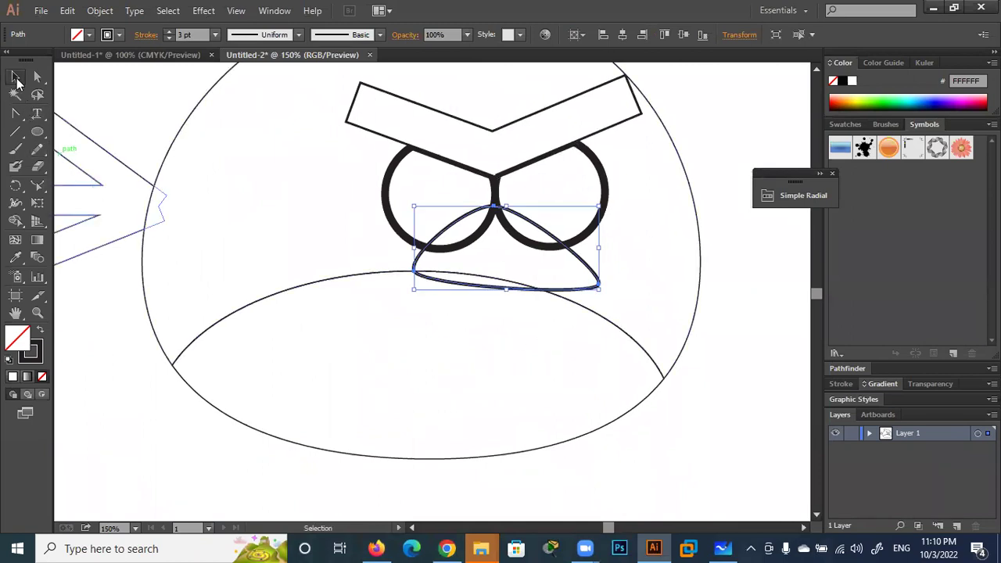
{"action": "left_click", "coordinate": [110, 88]}
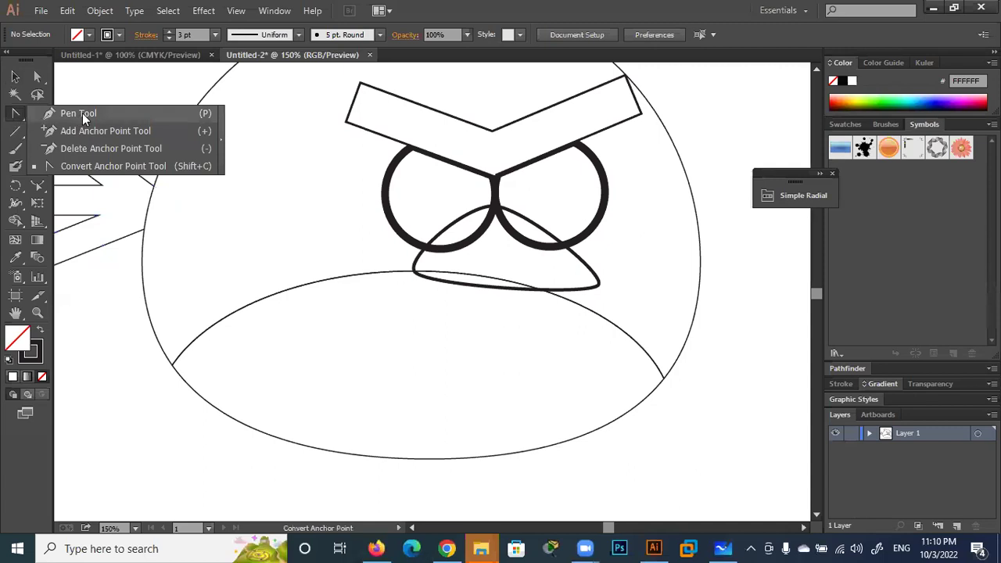
Draw the lower beak triangle from the upper beak's right end down to a point and back
{"action": "left_click_drag", "start_coordinate": [17, 116], "coordinate": [82, 113]}
{"action": "left_click", "coordinate": [570, 292]}
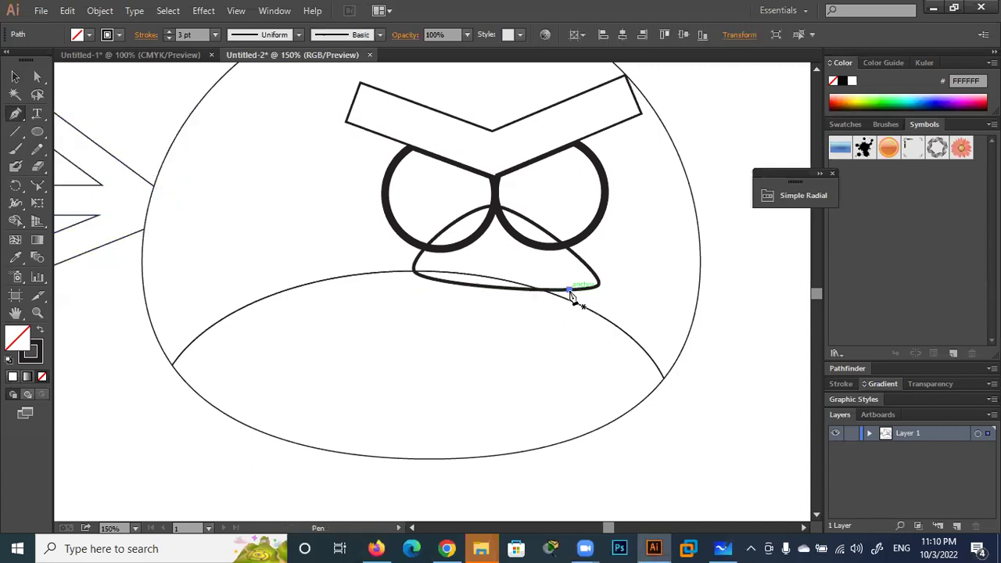
{"action": "left_click", "coordinate": [470, 360]}
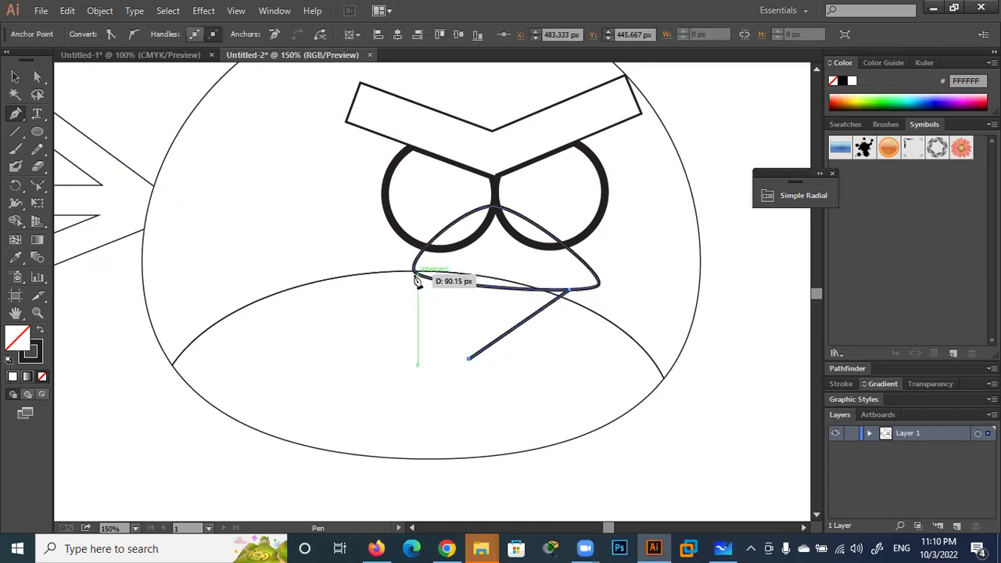
{"action": "mouse_move", "coordinate": [413, 271]}
{"action": "left_mouse_down"}
{"action": "mouse_move", "coordinate": [435, 212]}
{"action": "mouse_move", "coordinate": [424, 208]}
{"action": "left_mouse_up"}
{"action": "left_click", "coordinate": [445, 548]}
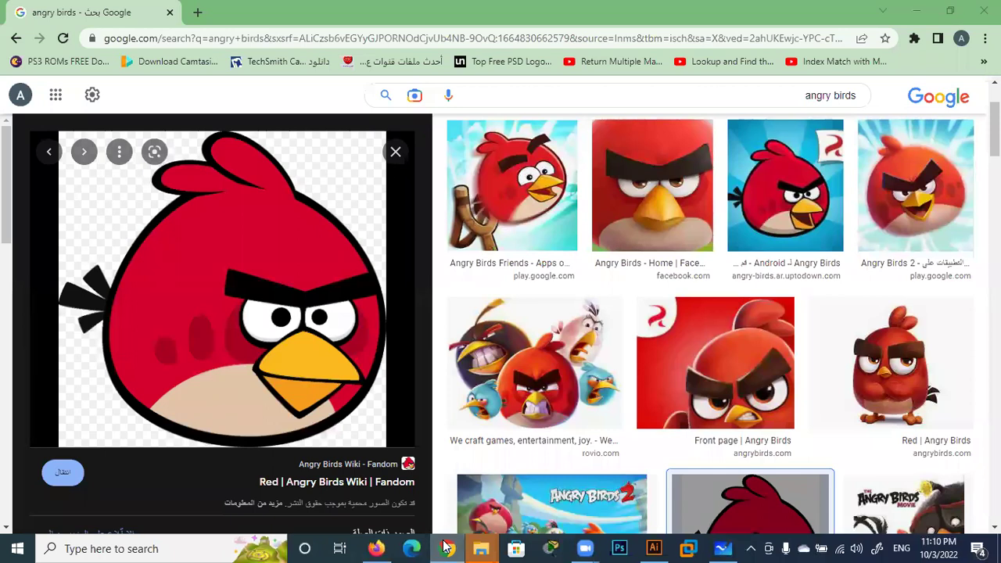
{"action": "left_click", "coordinate": [446, 548]}
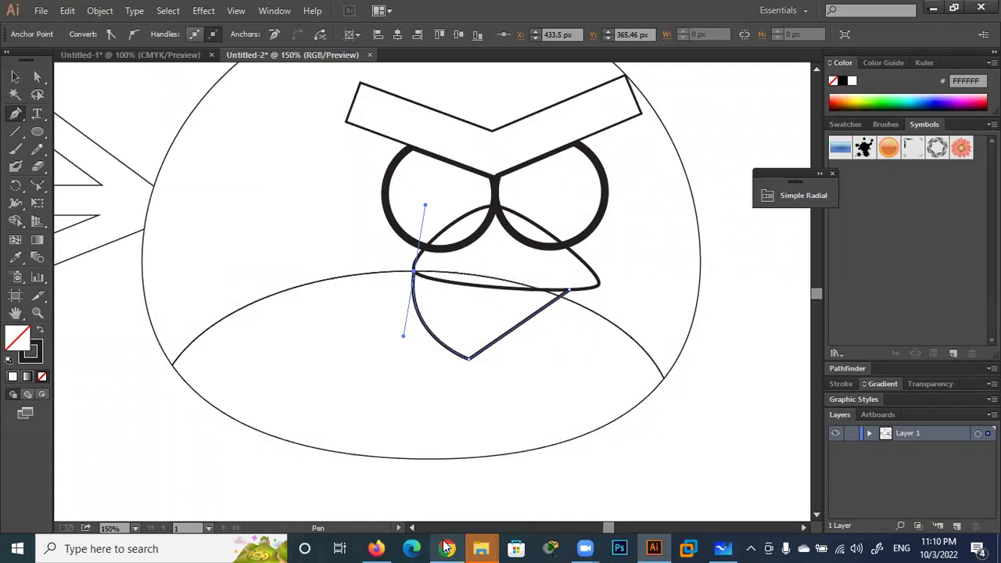
{"action": "key", "text": "ctrl+z"}
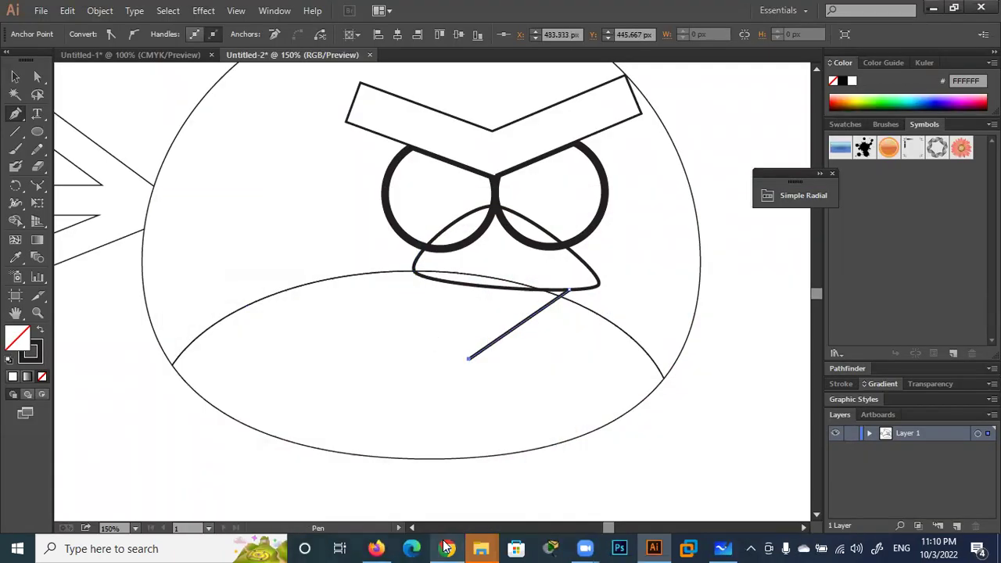
{"action": "left_click_drag", "start_coordinate": [415, 270], "coordinate": [417, 278]}
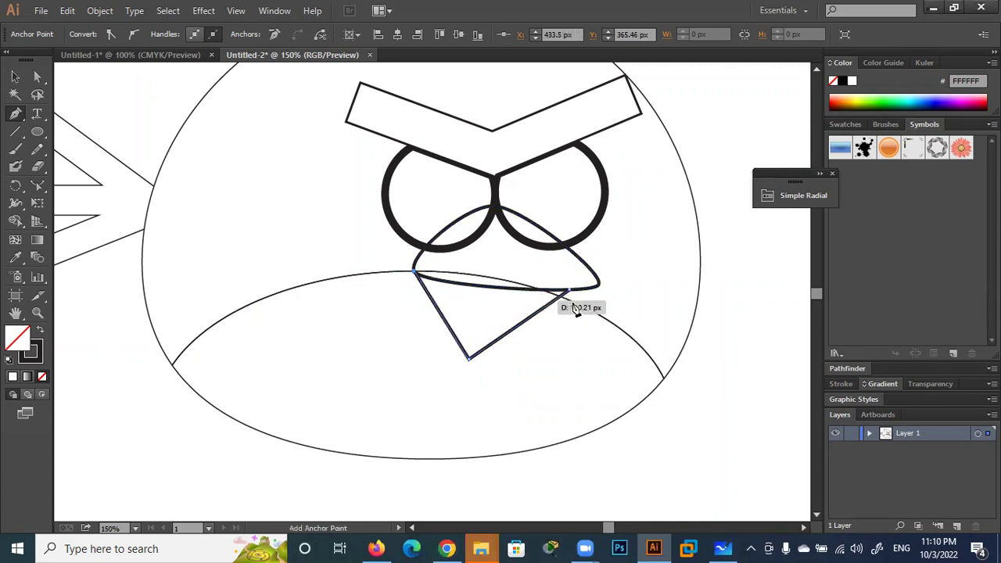
{"action": "left_click_drag", "start_coordinate": [571, 295], "coordinate": [575, 293]}
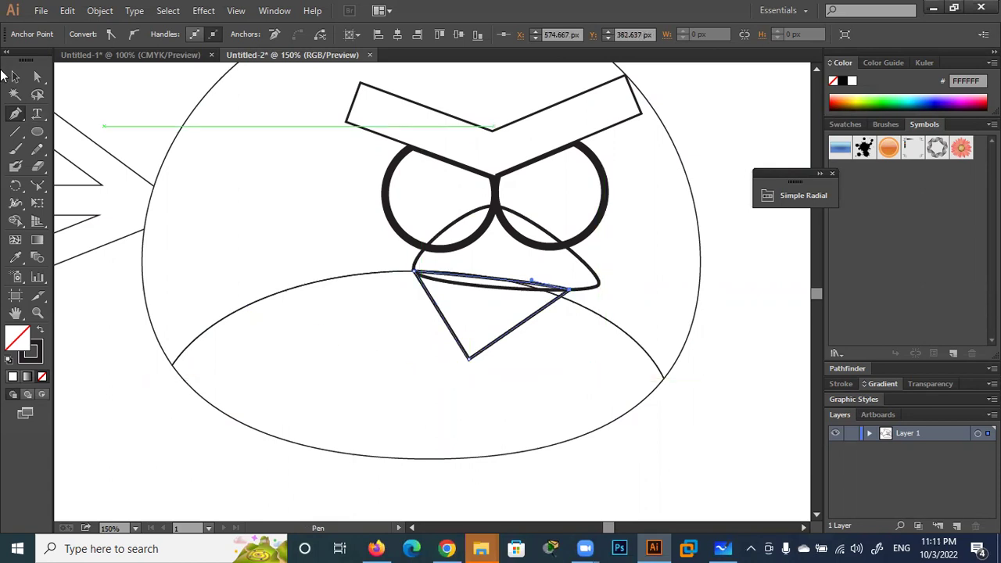
{"action": "left_click", "coordinate": [15, 76]}
{"action": "left_click", "coordinate": [600, 450]}
{"action": "left_click", "coordinate": [508, 334]}
{"action": "scroll", "coordinate": [508, 334], "scroll_direction": "up", "scroll_amount": 2}
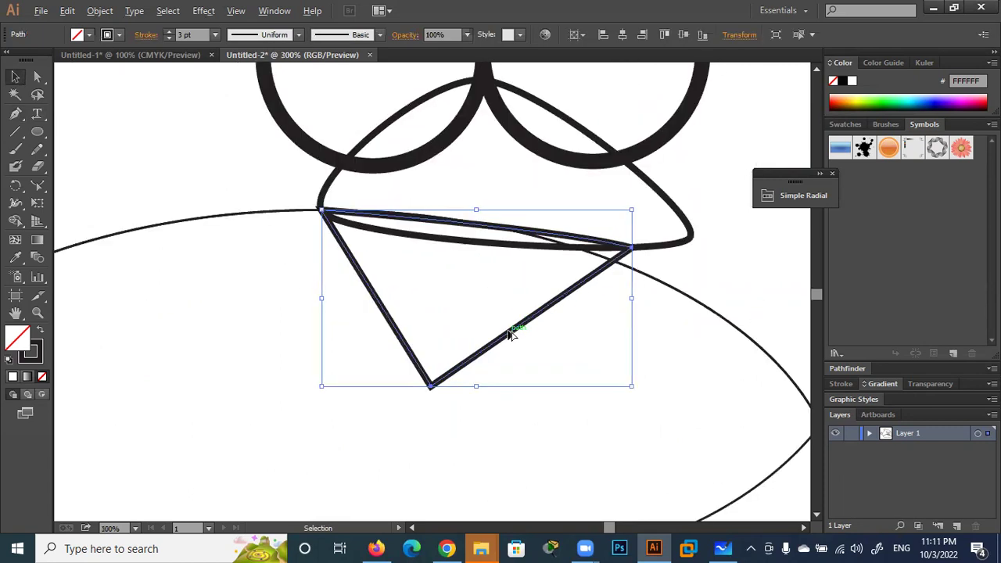
{"action": "scroll", "coordinate": [560, 270], "scroll_direction": "down", "scroll_amount": 1}
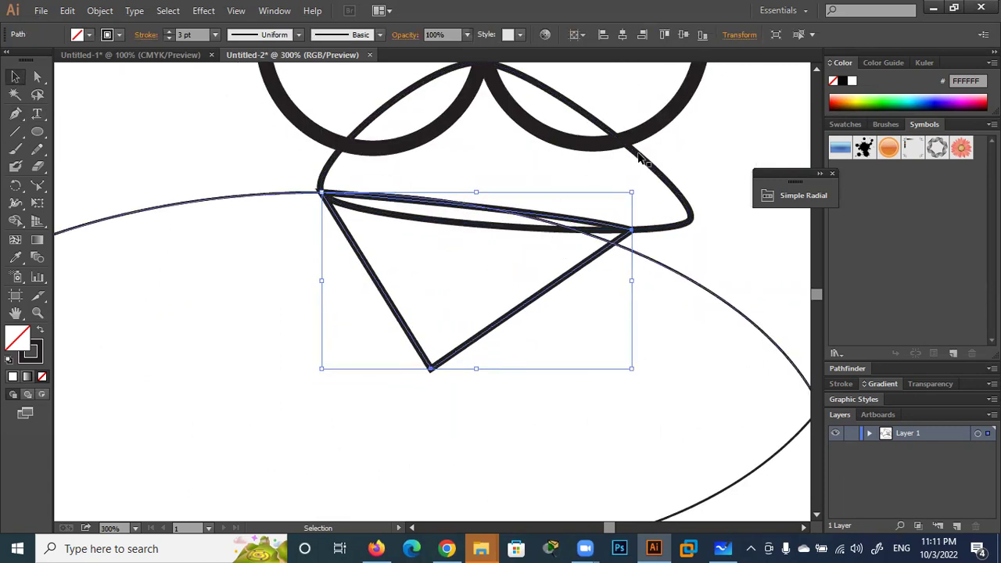
{"action": "left_click", "coordinate": [659, 174]}
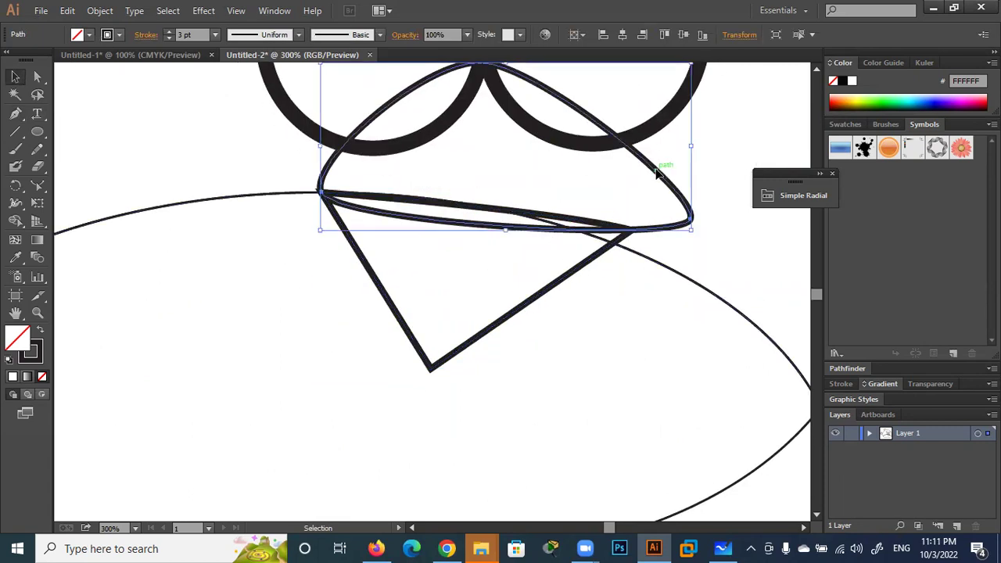
{"action": "left_click", "coordinate": [592, 264], "text": "shift"}
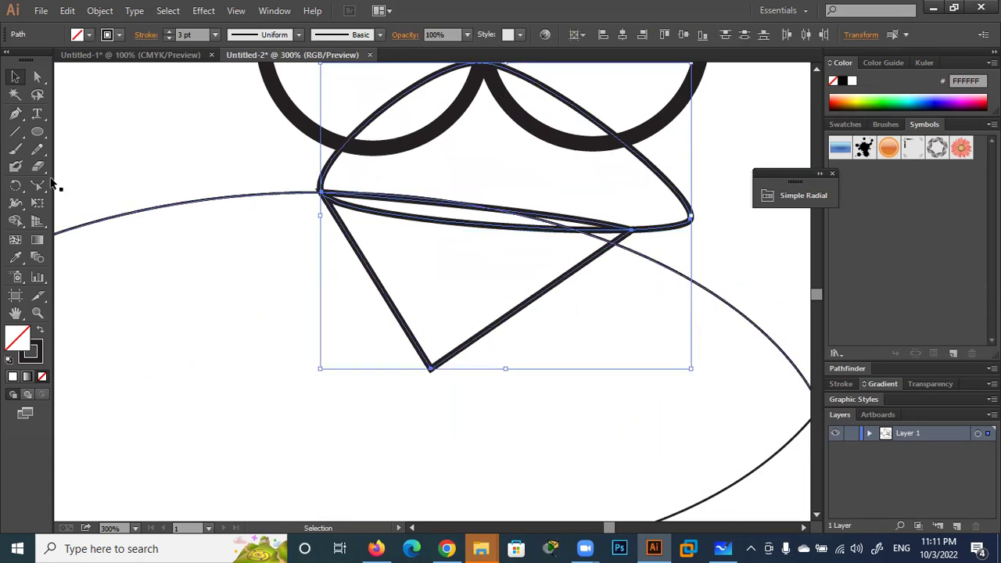
{"action": "left_click", "coordinate": [15, 221]}
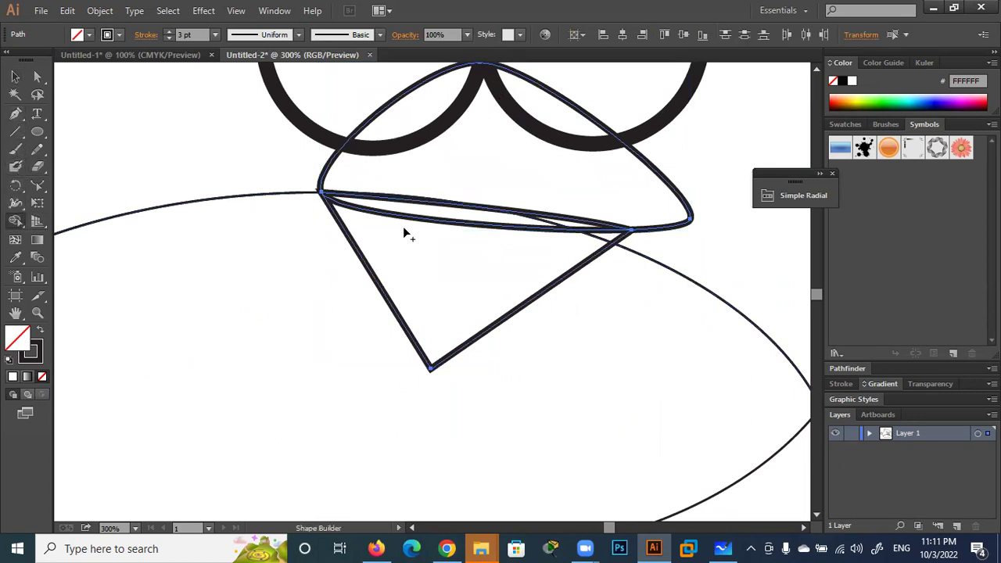
{"action": "left_click_drag", "start_coordinate": [477, 184], "coordinate": [478, 217]}
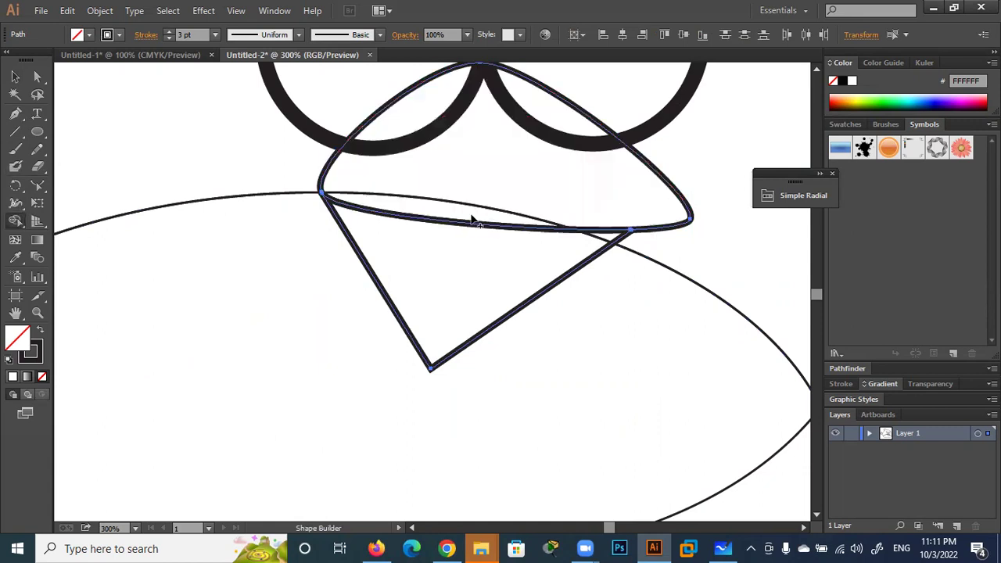
{"action": "left_click_drag", "start_coordinate": [429, 112], "coordinate": [547, 127]}
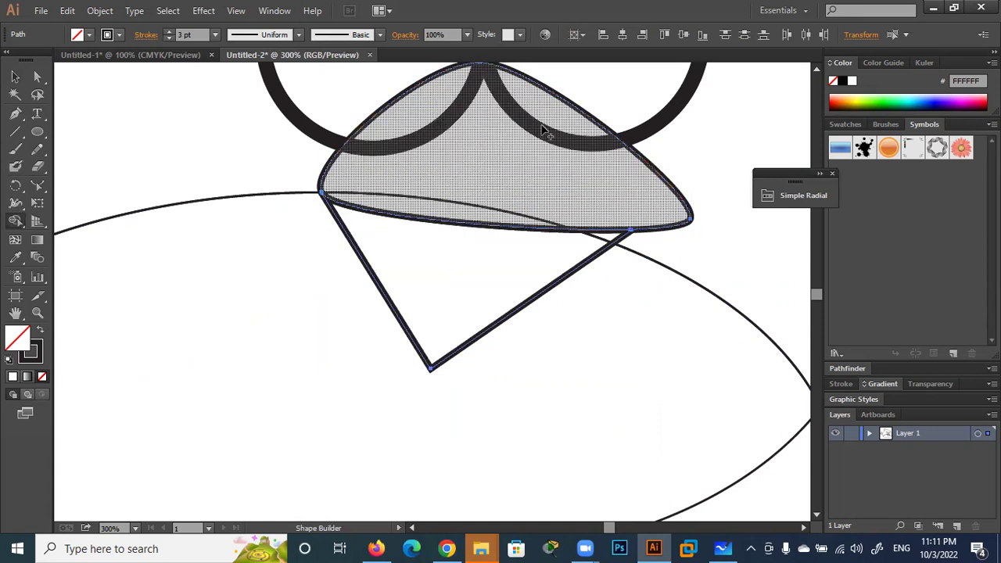
{"action": "key", "text": "v"}
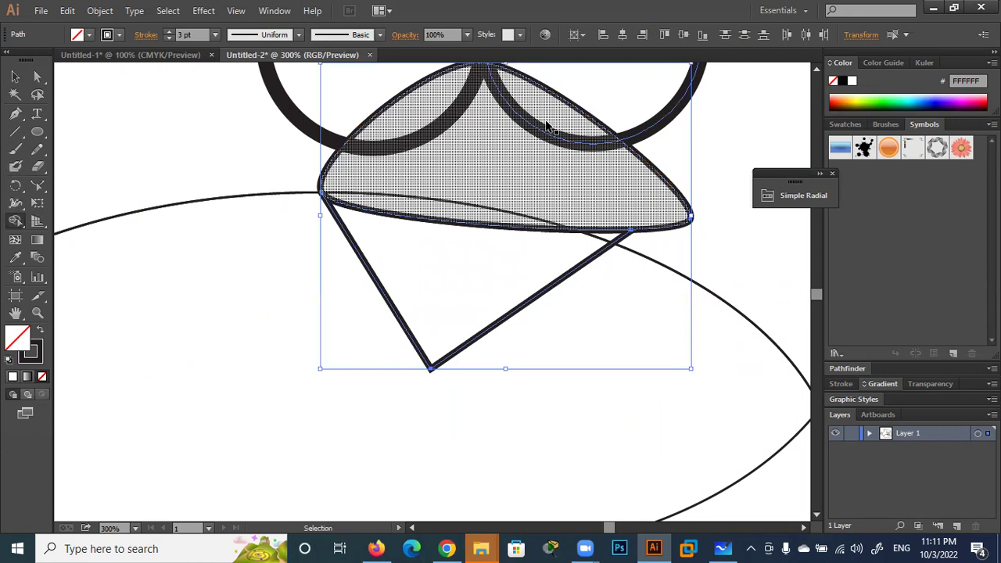
{"action": "left_click", "coordinate": [15, 76]}
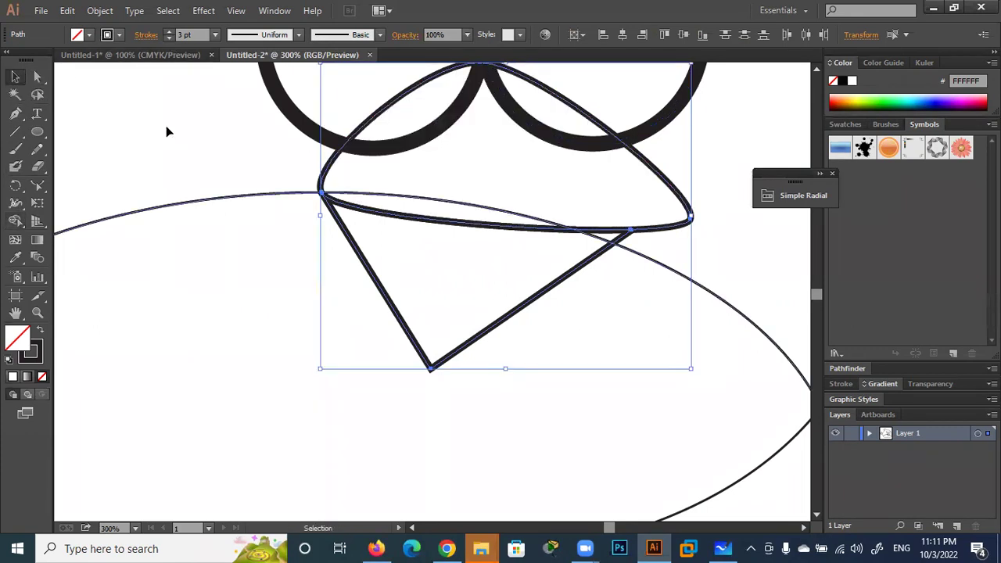
{"action": "left_click", "coordinate": [661, 139]}
{"action": "left_click_drag", "start_coordinate": [721, 108], "coordinate": [264, 133]}
Select both eye rings and the lower beak triangle, then try a Shape Builder merge and undo it
{"action": "key", "text": "ctrl+z"}
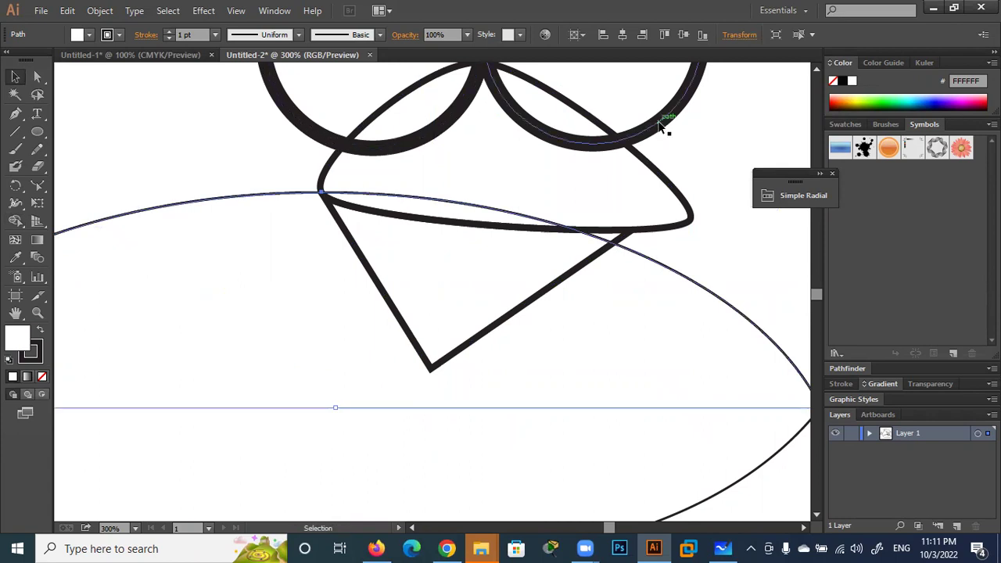
{"action": "left_click", "coordinate": [665, 125], "text": "shift"}
{"action": "left_click", "coordinate": [423, 142], "text": "shift"}
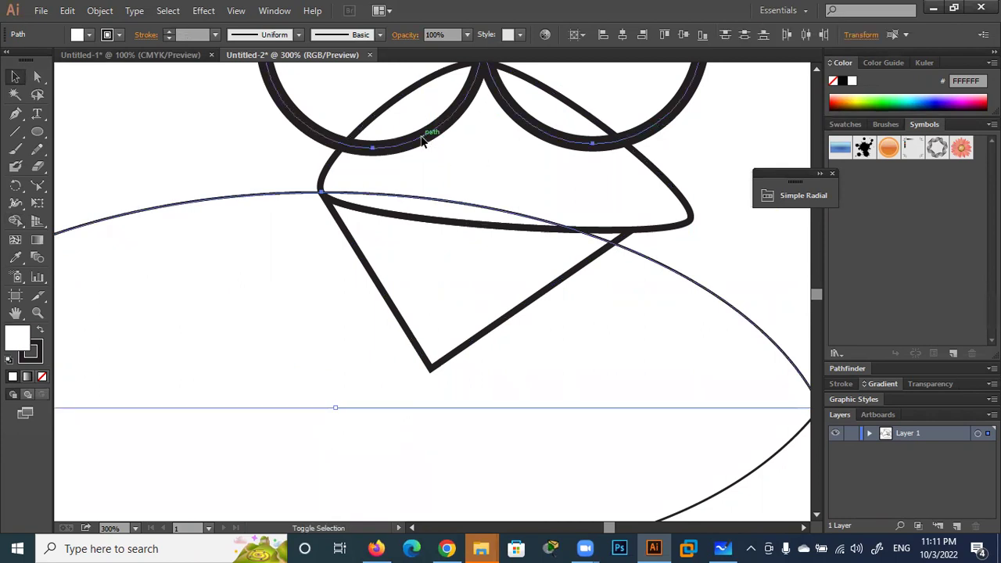
{"action": "left_click", "coordinate": [410, 219], "text": "shift"}
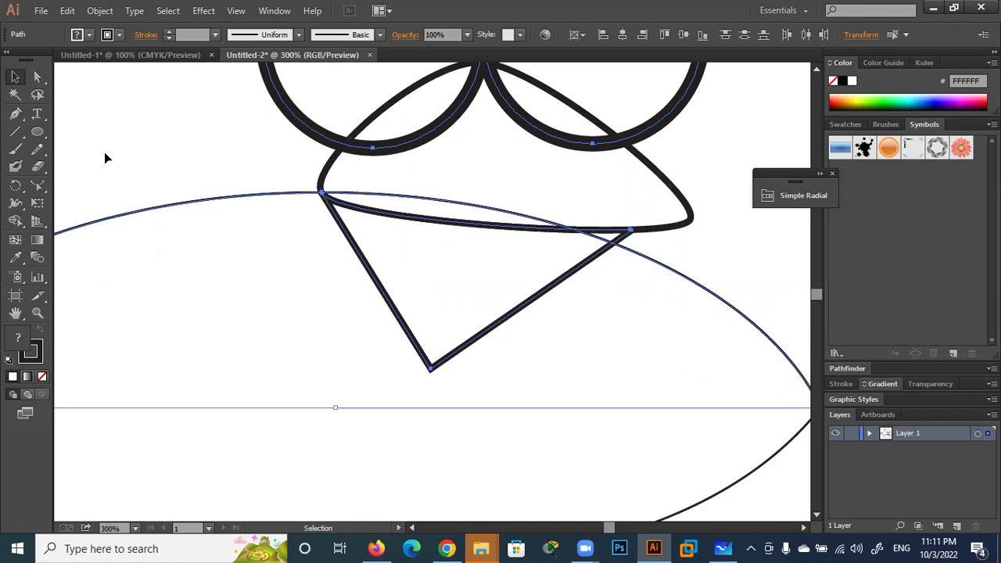
{"action": "left_click", "coordinate": [15, 220]}
{"action": "mouse_move", "coordinate": [439, 109]}
{"action": "left_mouse_down"}
{"action": "mouse_move", "coordinate": [558, 117]}
{"action": "mouse_move", "coordinate": [535, 147]}
{"action": "left_mouse_up"}
{"action": "key", "text": "ctrl"}
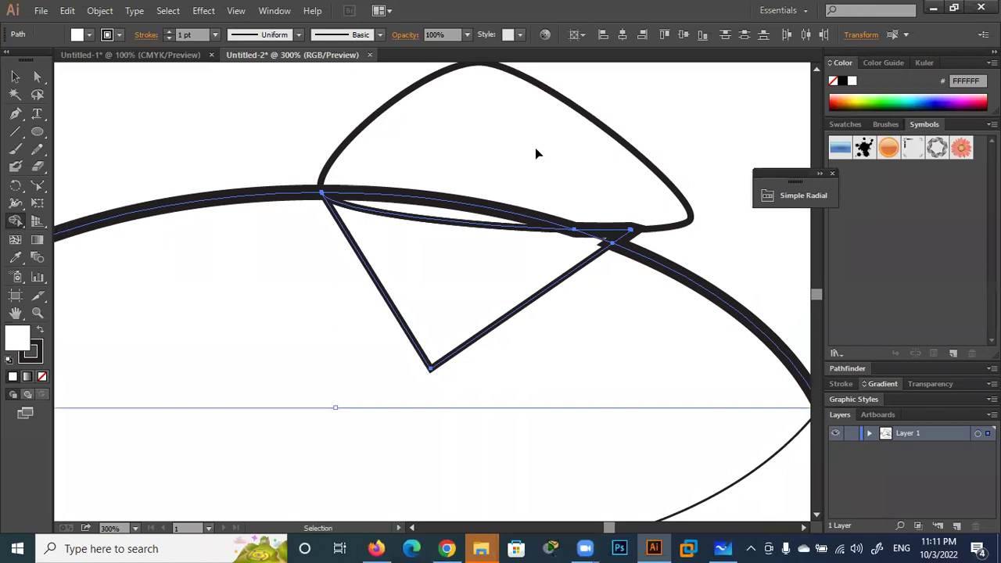
{"action": "key", "text": "ctrl+z"}
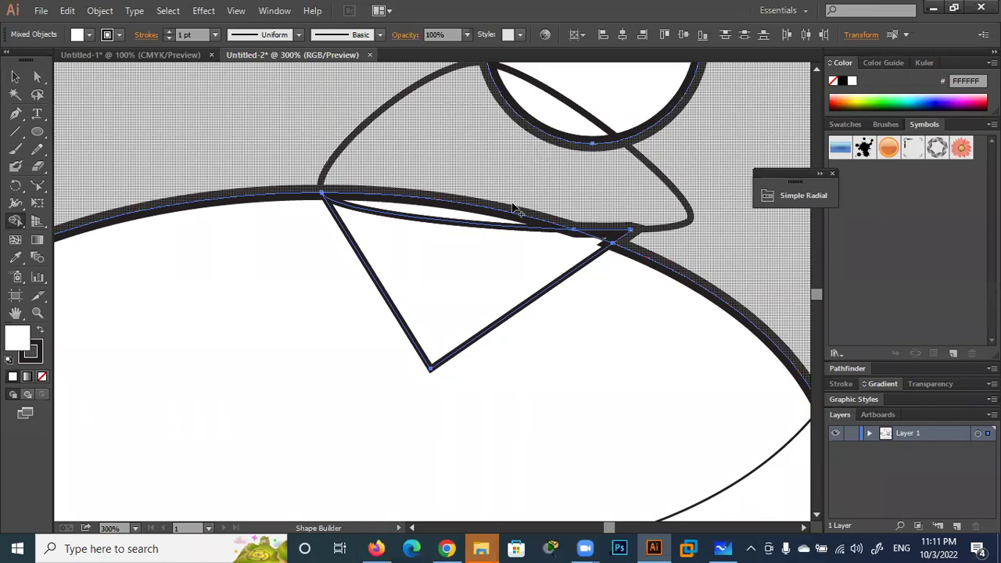
Adjust the view and dismiss an accidentally opened Windows Start menu
{"action": "scroll", "coordinate": [513, 208], "scroll_direction": "down", "scroll_amount": 1}
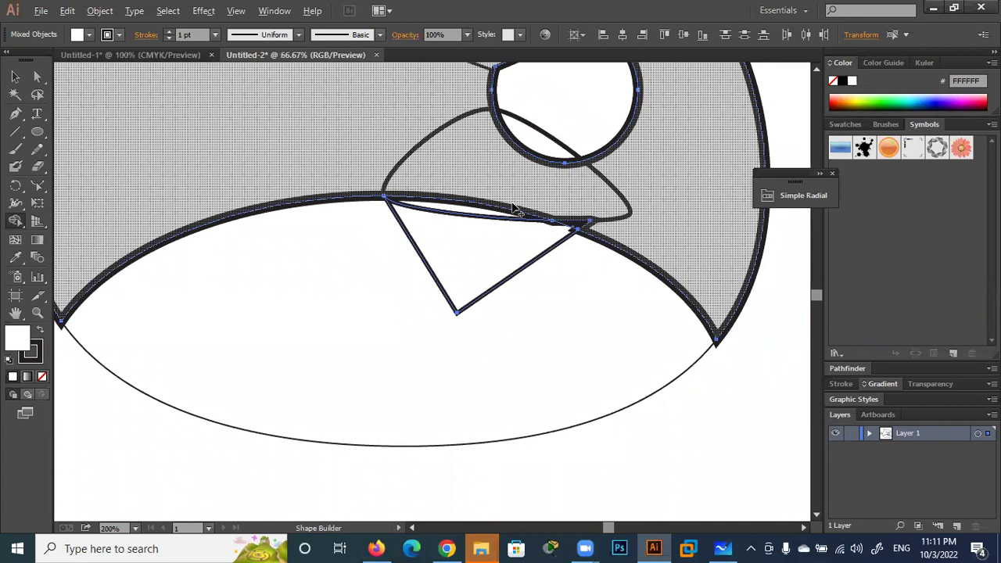
{"action": "scroll", "coordinate": [513, 208], "scroll_direction": "down", "scroll_amount": 3}
{"action": "left_click", "coordinate": [514, 208], "text": "ctrl"}
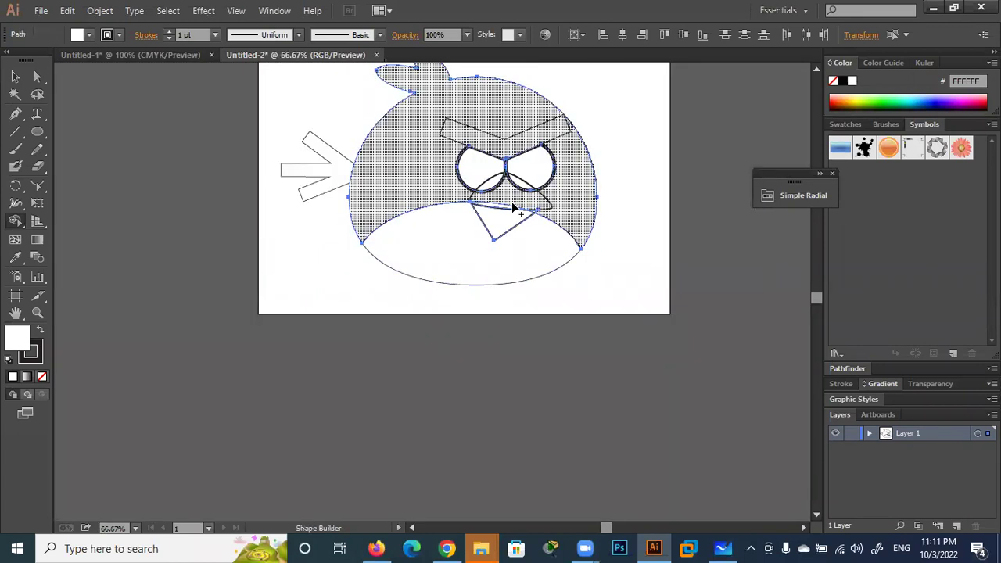
{"action": "scroll", "coordinate": [501, 201], "scroll_direction": "up", "scroll_amount": 1}
{"action": "key", "text": "super"}
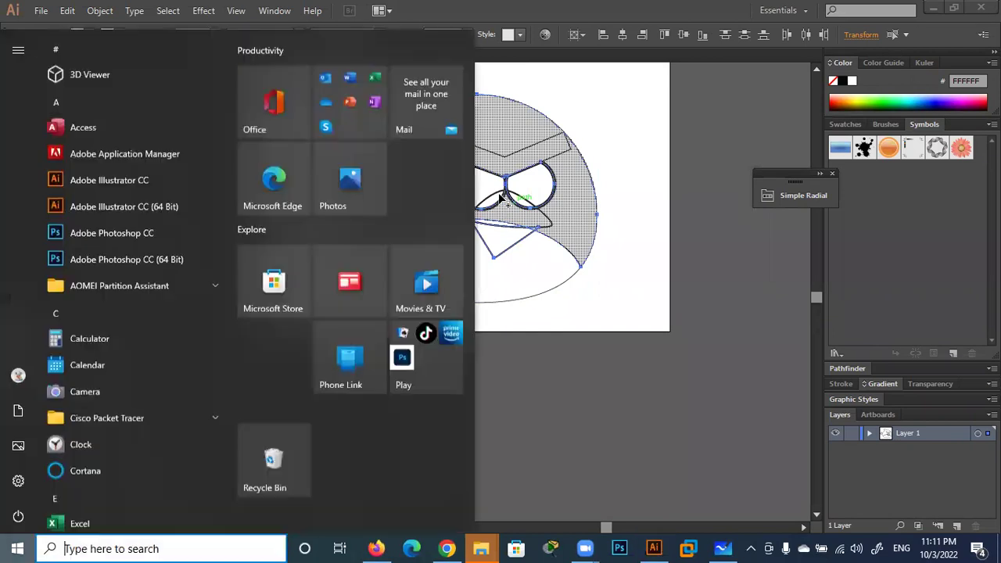
{"action": "key", "text": "super"}
{"action": "scroll", "coordinate": [501, 201], "scroll_direction": "up", "scroll_amount": 2}
{"action": "scroll", "coordinate": [501, 201], "scroll_direction": "up", "scroll_amount": 2}
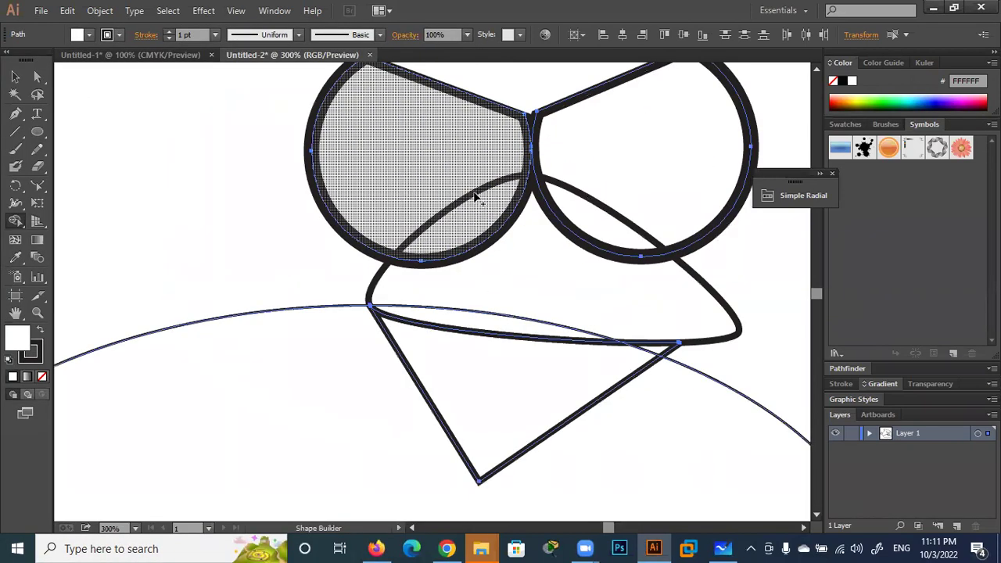
{"action": "left_click", "coordinate": [472, 219]}
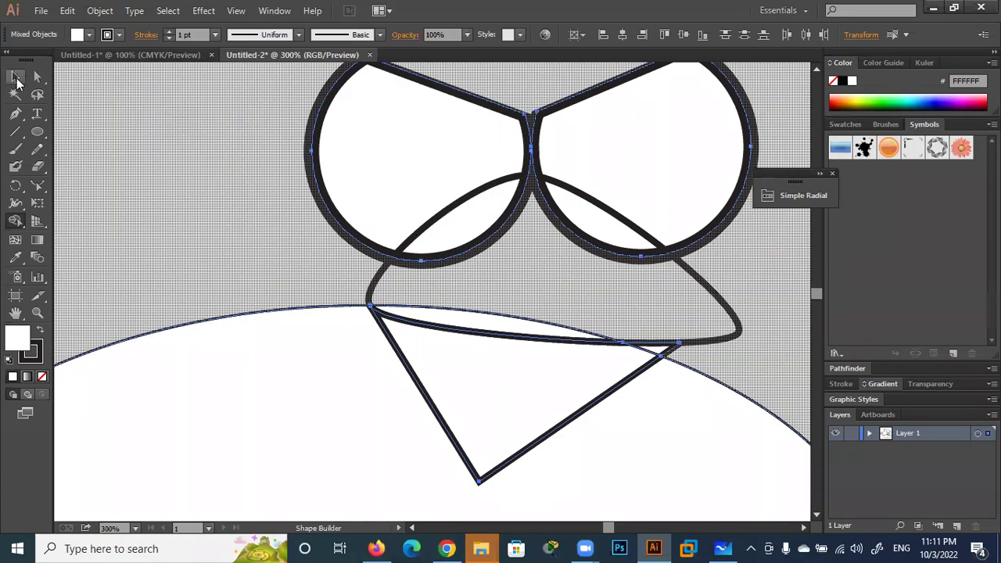
Merge both eyes' lower lens regions and the thin slivers into the beak with Shape Builder
{"action": "left_click", "coordinate": [15, 76]}
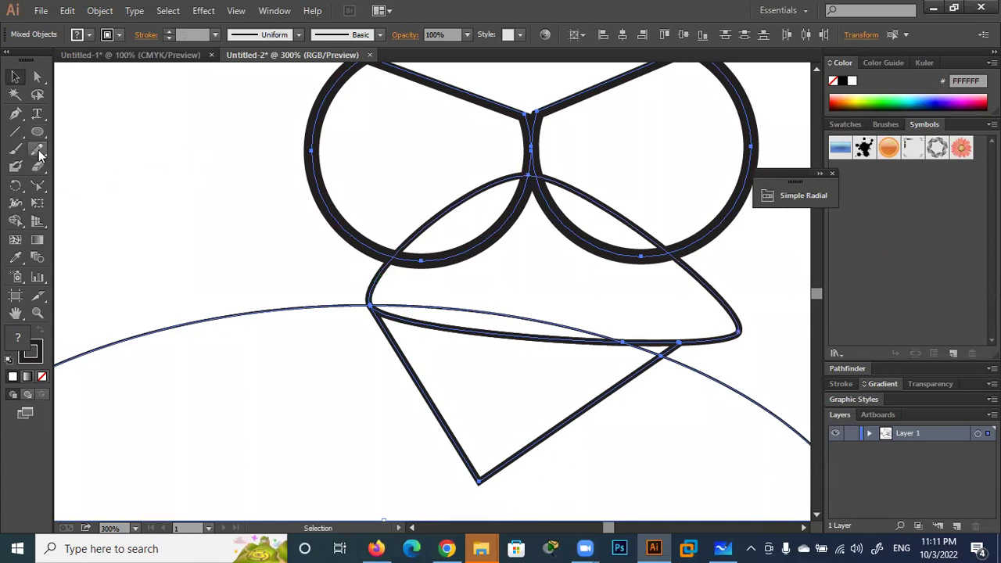
{"action": "left_click", "coordinate": [15, 222]}
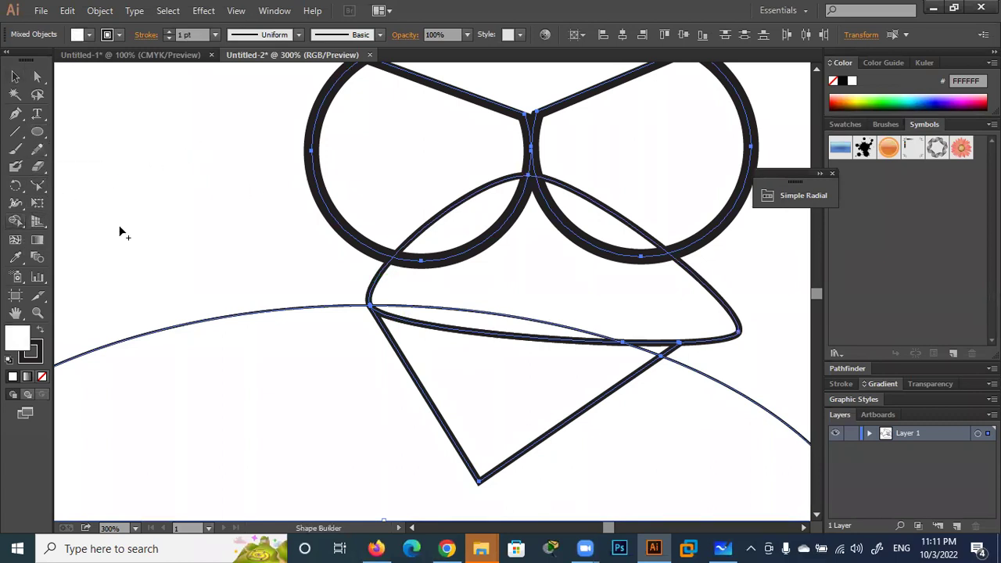
{"action": "left_click_drag", "start_coordinate": [456, 208], "coordinate": [481, 225]}
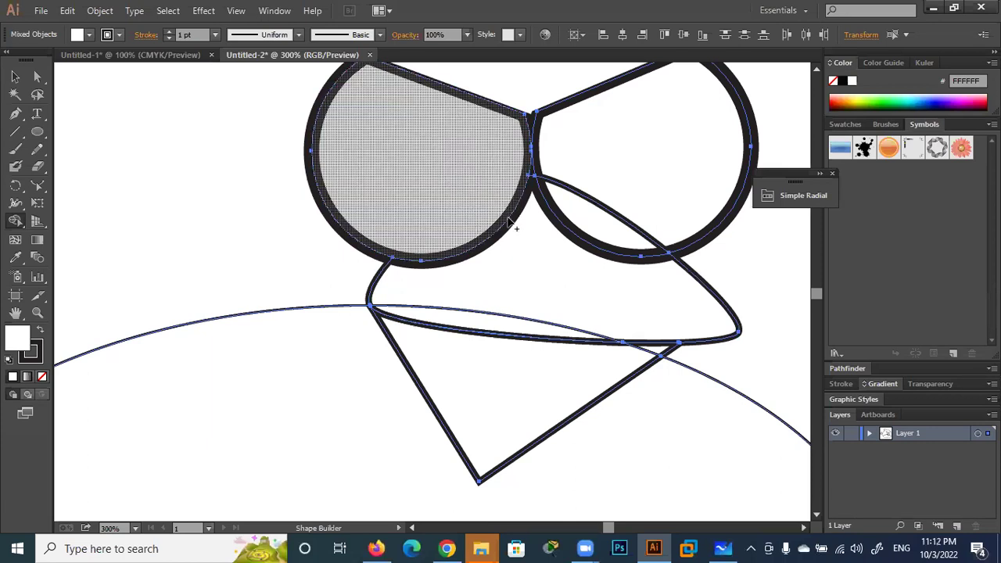
{"action": "left_click", "coordinate": [606, 224]}
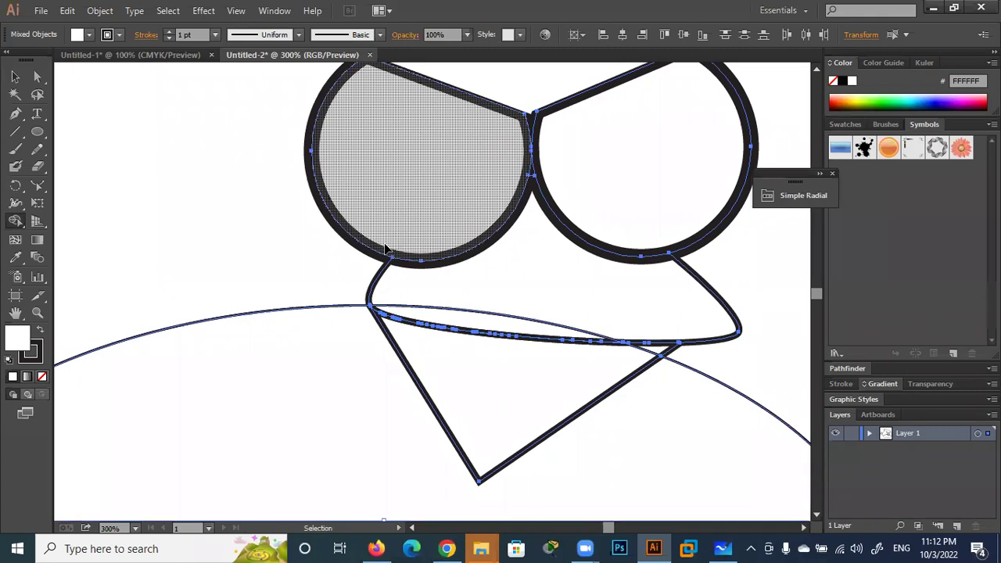
{"action": "key", "text": "ctrl+z"}
{"action": "key", "text": "ctrl+z"}
{"action": "left_click_drag", "start_coordinate": [482, 224], "coordinate": [513, 256]}
{"action": "left_click_drag", "start_coordinate": [598, 233], "coordinate": [565, 274]}
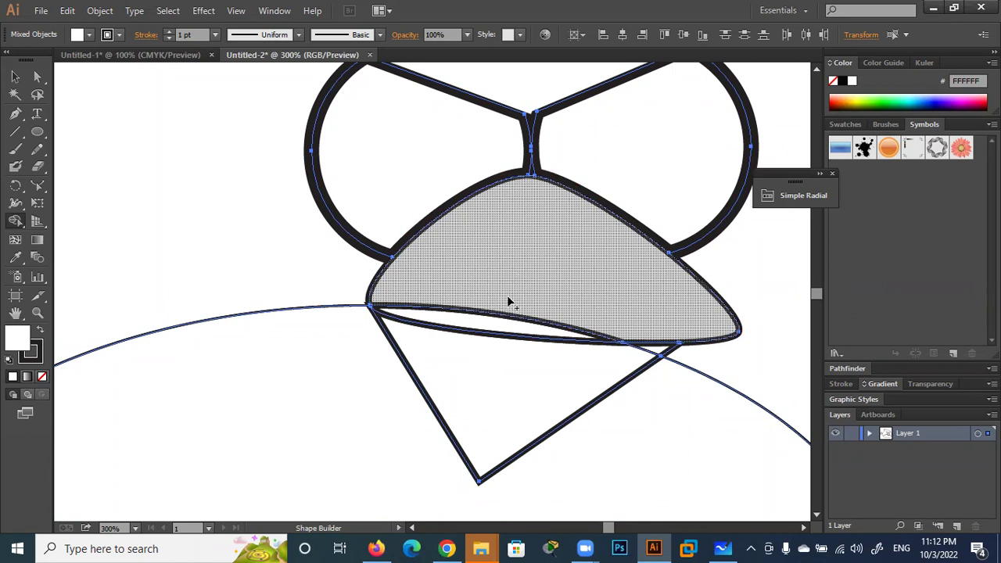
{"action": "left_click_drag", "start_coordinate": [507, 302], "coordinate": [501, 330]}
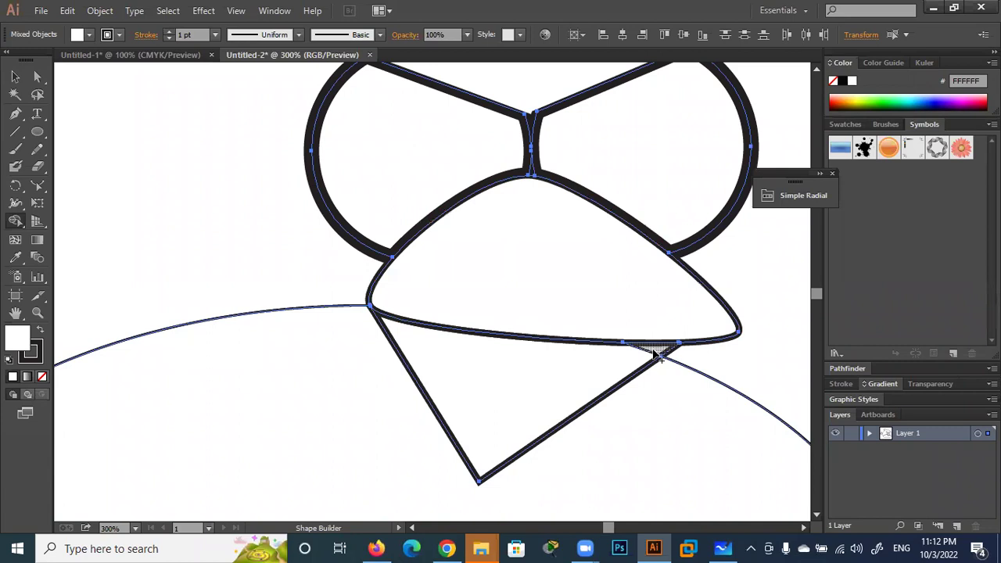
{"action": "left_click_drag", "start_coordinate": [656, 354], "coordinate": [637, 362]}
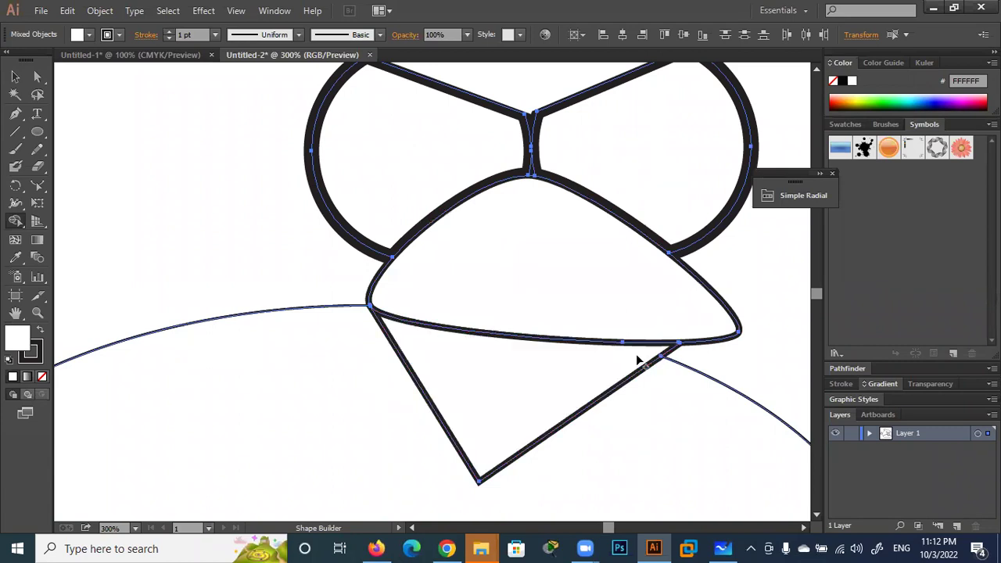
Deselect, zoom out and pan to the whole bird, then bring up the Red bird reference in Chrome
{"action": "key", "text": "v"}
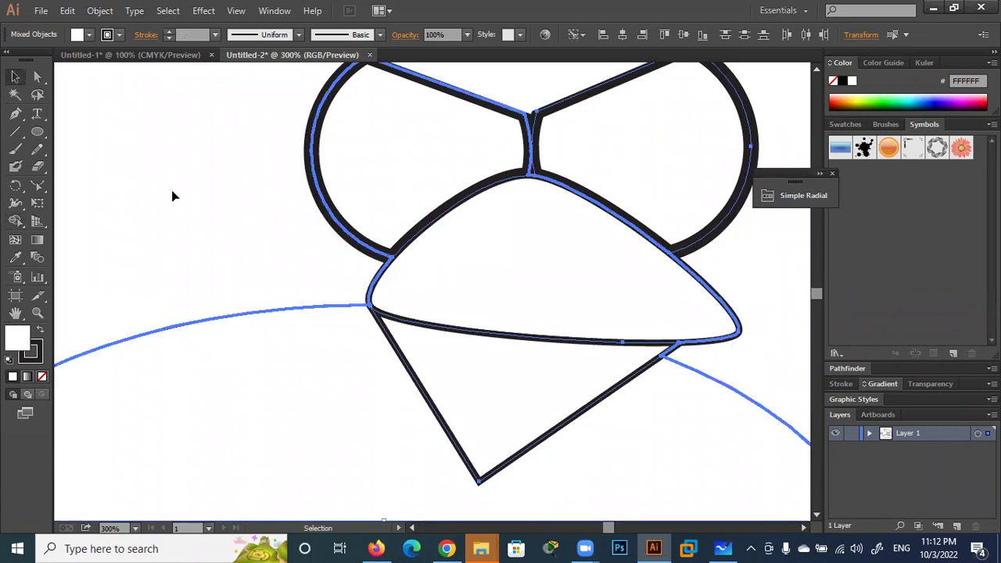
{"action": "scroll", "coordinate": [268, 276], "scroll_direction": "down", "scroll_amount": 2}
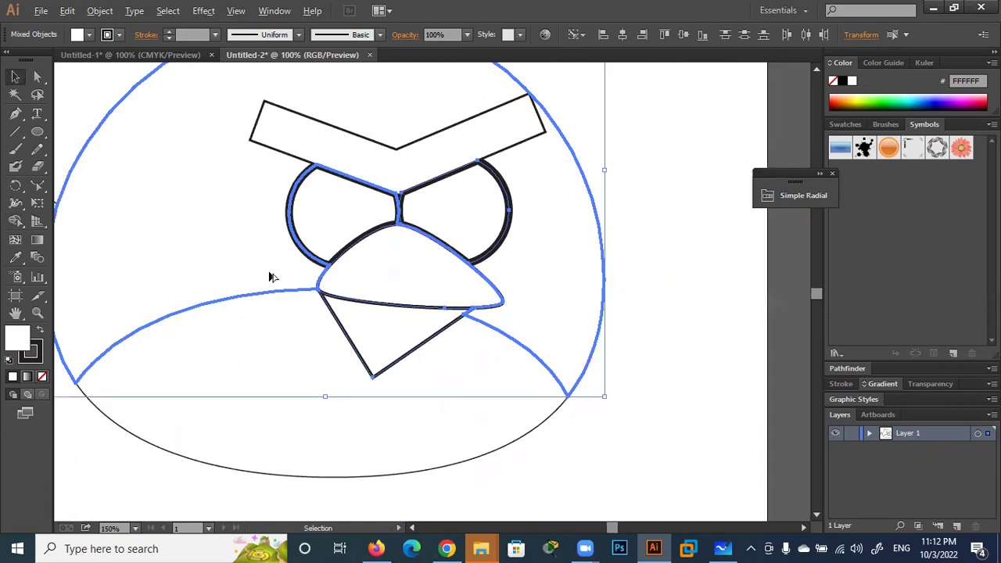
{"action": "scroll", "coordinate": [269, 276], "scroll_direction": "down", "scroll_amount": 1}
{"action": "left_click", "coordinate": [539, 252]}
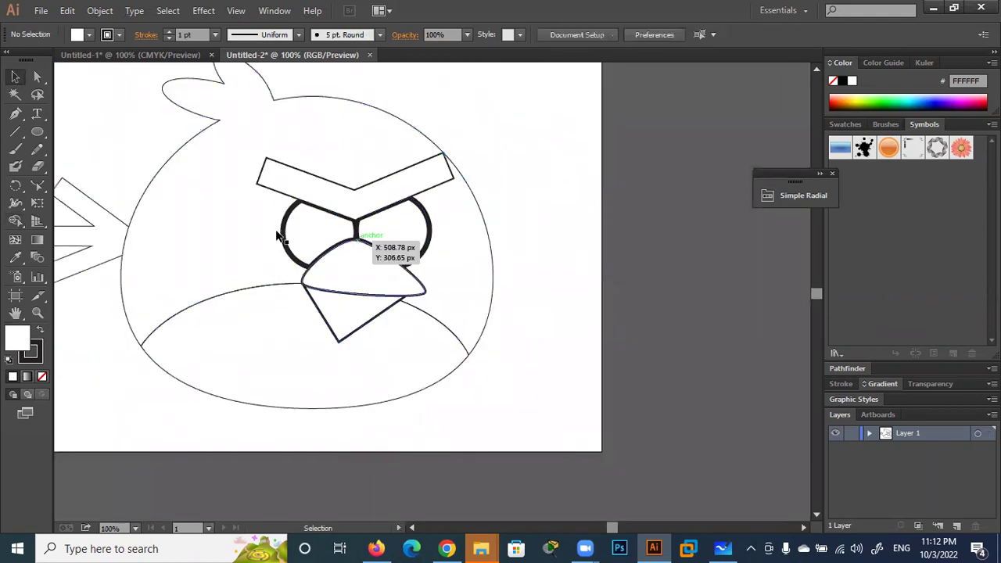
{"action": "mouse_move", "coordinate": [544, 300]}
{"action": "left_mouse_down"}
{"action": "mouse_move", "coordinate": [594, 253]}
{"action": "mouse_move", "coordinate": [617, 284]}
{"action": "left_mouse_up"}
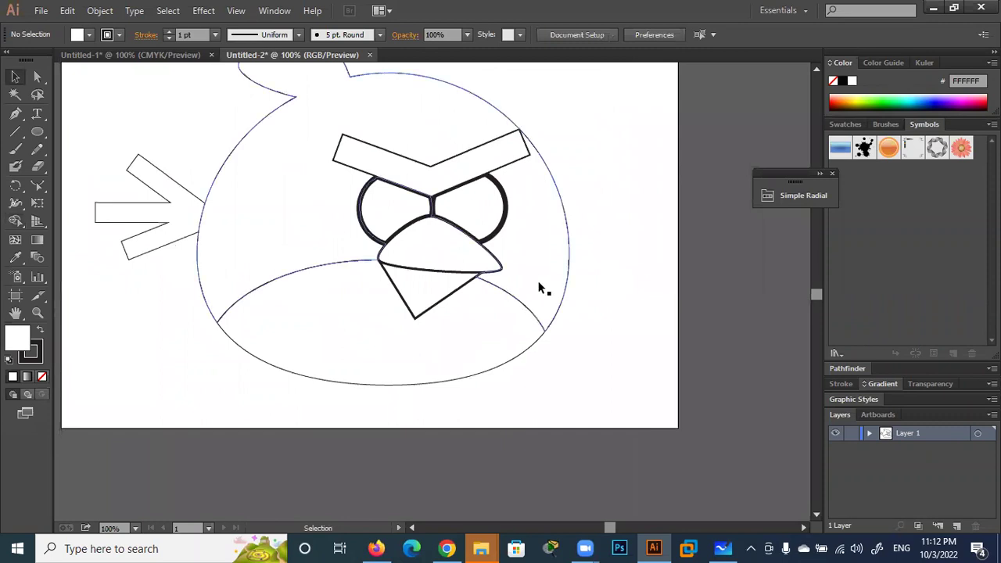
{"action": "mouse_move", "coordinate": [445, 548]}
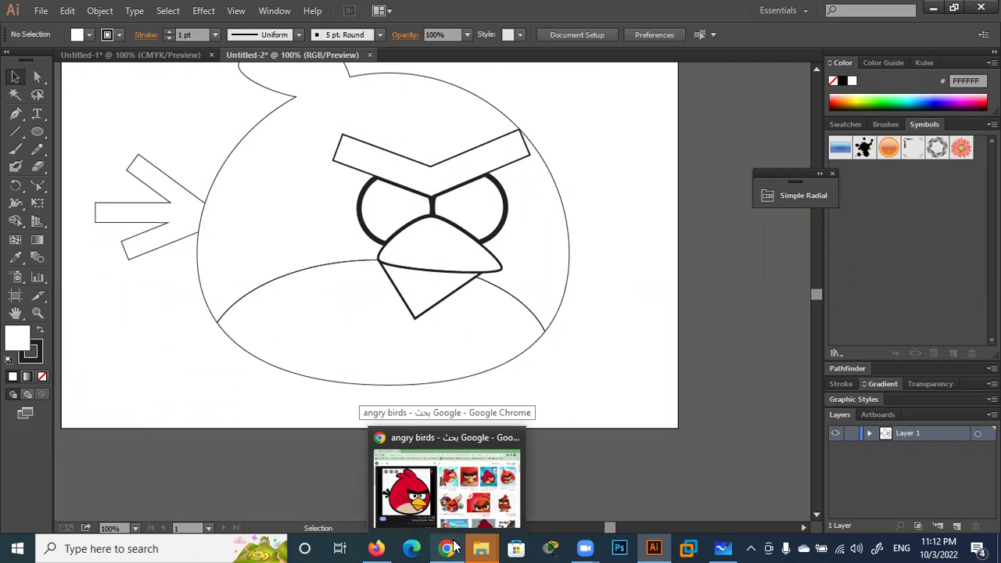
{"action": "left_click", "coordinate": [455, 547]}
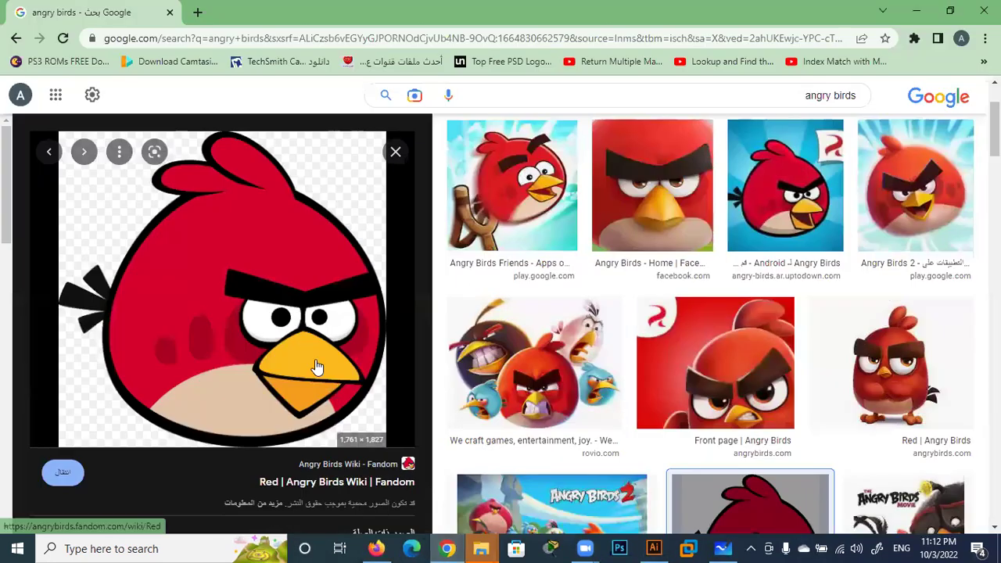
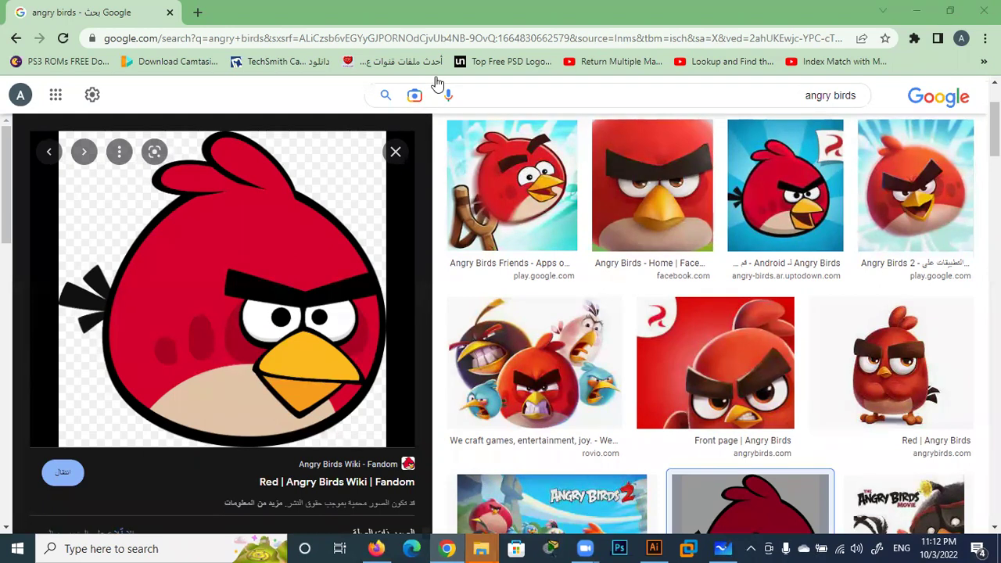
Nudge the eyebrow's right corner anchor outward so its tip meets the head outline
{"action": "key", "text": "alt+Tab"}
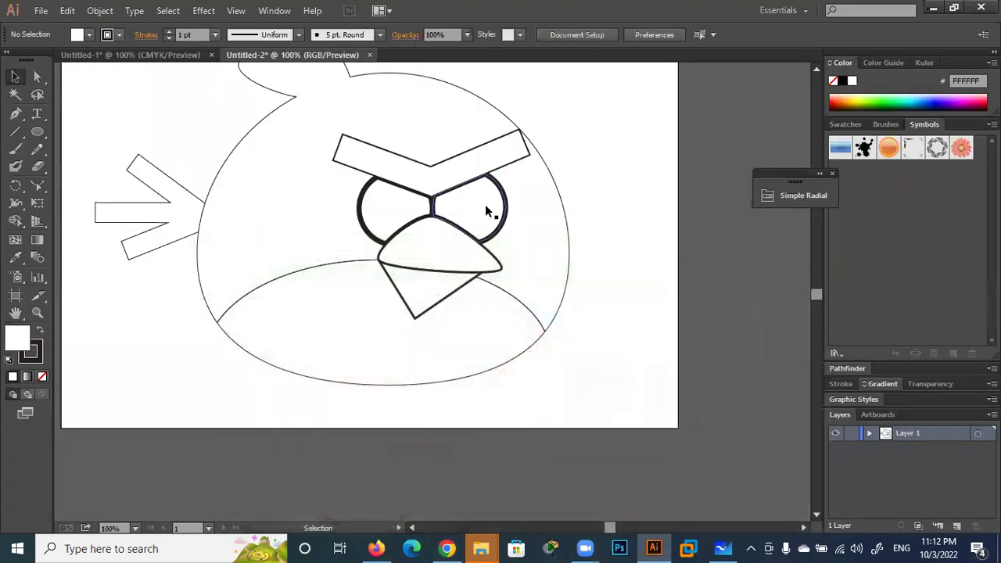
{"action": "scroll", "coordinate": [581, 204], "scroll_direction": "up", "scroll_amount": 3}
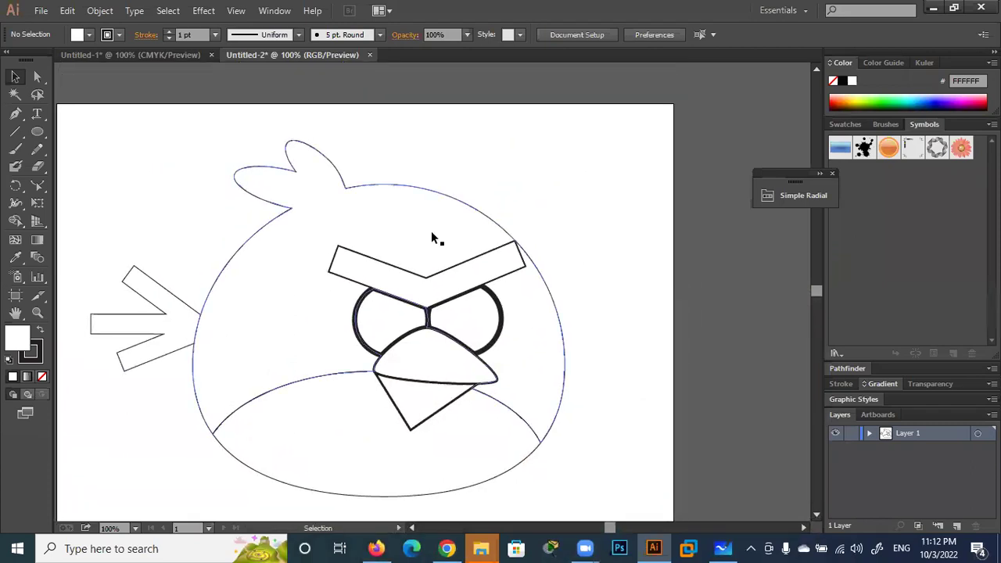
{"action": "left_click", "coordinate": [37, 76]}
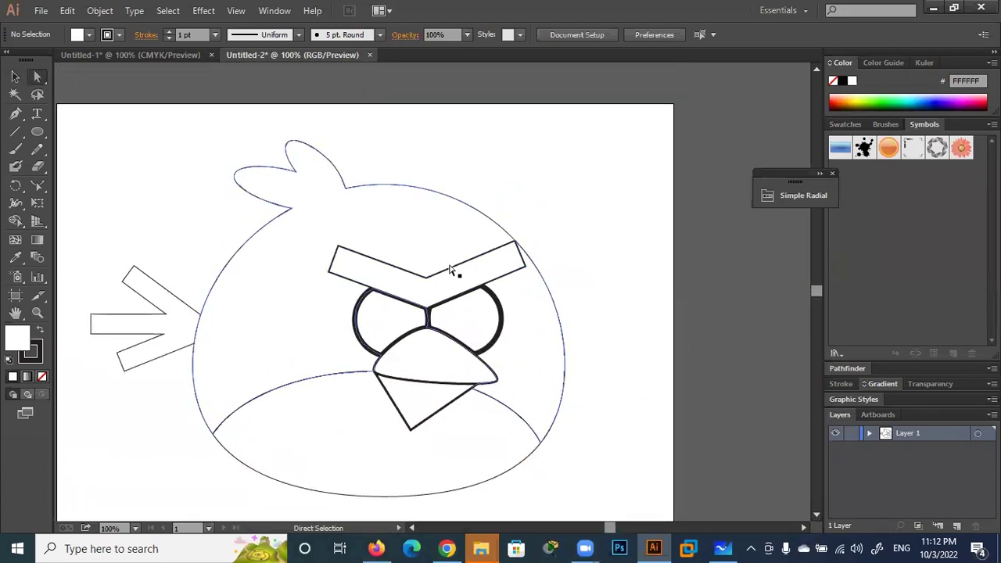
{"action": "left_click", "coordinate": [527, 268]}
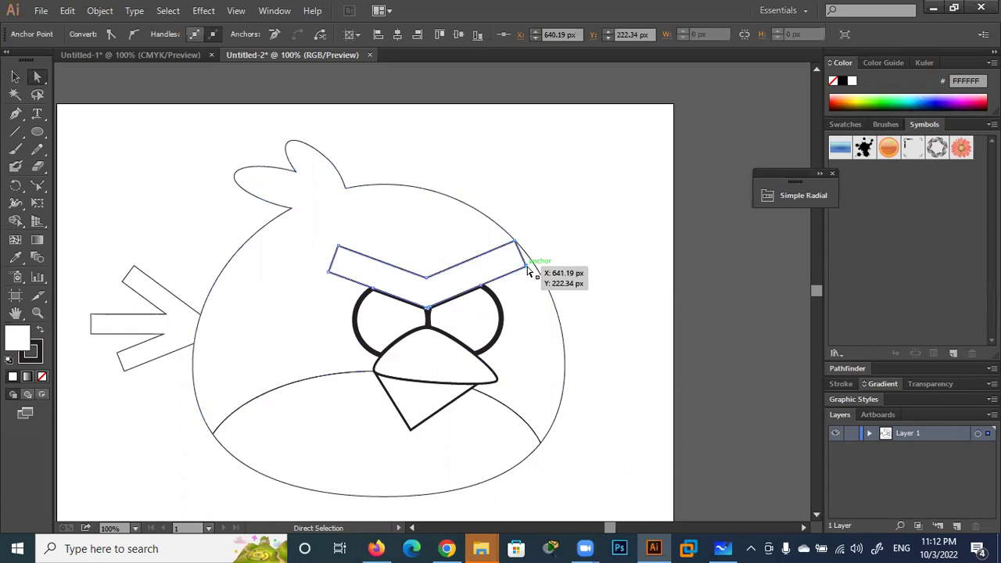
{"action": "left_click_drag", "start_coordinate": [527, 268], "coordinate": [528, 268]}
{"action": "key", "text": "Up"}
{"action": "key", "text": "Up"}
{"action": "key", "text": "Up"}
{"action": "key", "text": "Up"}
{"action": "key", "text": "Up"}
{"action": "key", "text": "Up"}
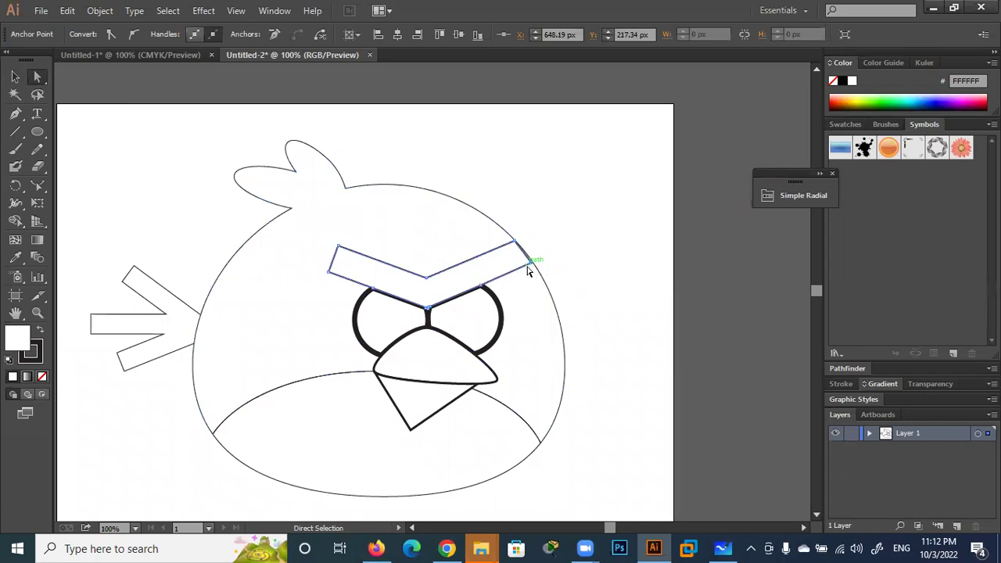
{"action": "key", "text": "Down"}
{"action": "key", "text": "Down"}
{"action": "key", "text": "Down"}
{"action": "key", "text": "Right"}
{"action": "key", "text": "Right"}
{"action": "key", "text": "Right"}
{"action": "left_click", "coordinate": [392, 187]}
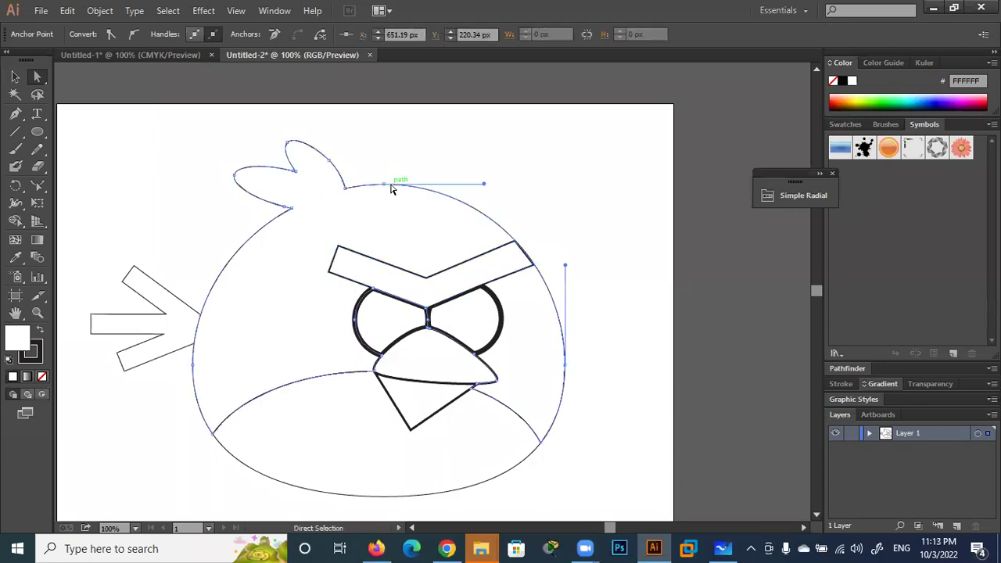
{"action": "key", "text": "v"}
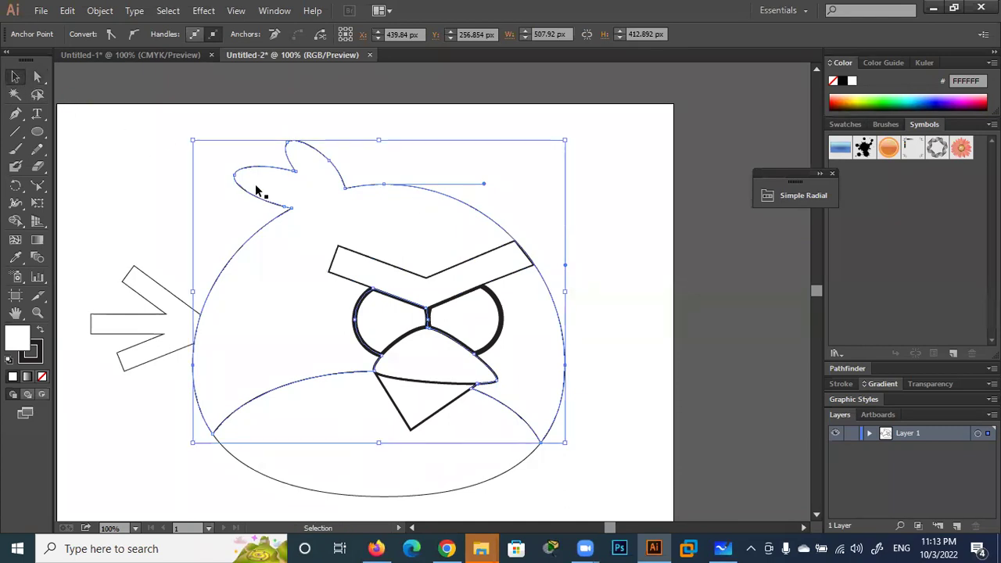
Thicken the head and belly outline strokes to about 7 pt
{"action": "left_click", "coordinate": [241, 187]}
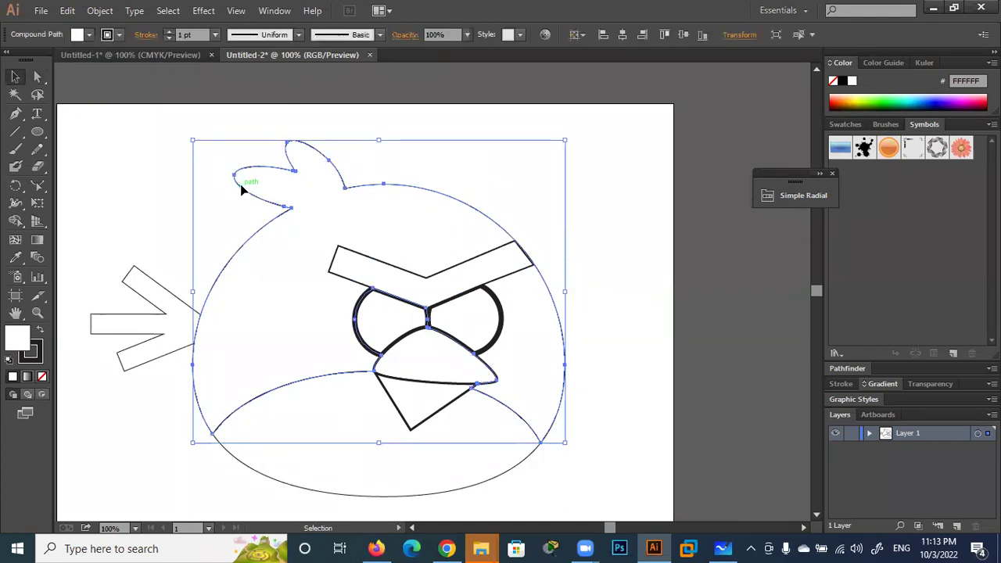
{"action": "left_click", "coordinate": [168, 32]}
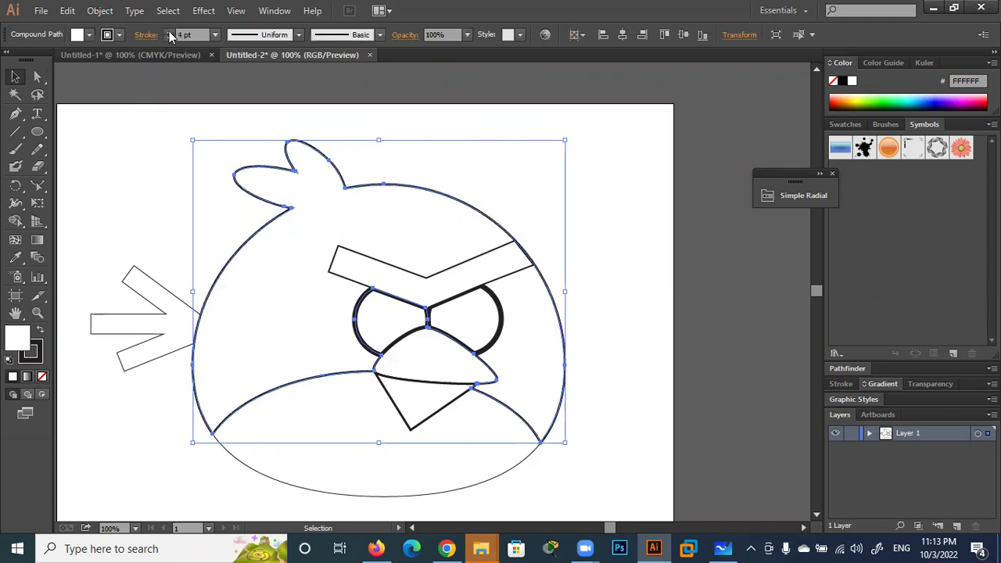
{"action": "left_click", "coordinate": [169, 31]}
{"action": "left_click", "coordinate": [169, 32]}
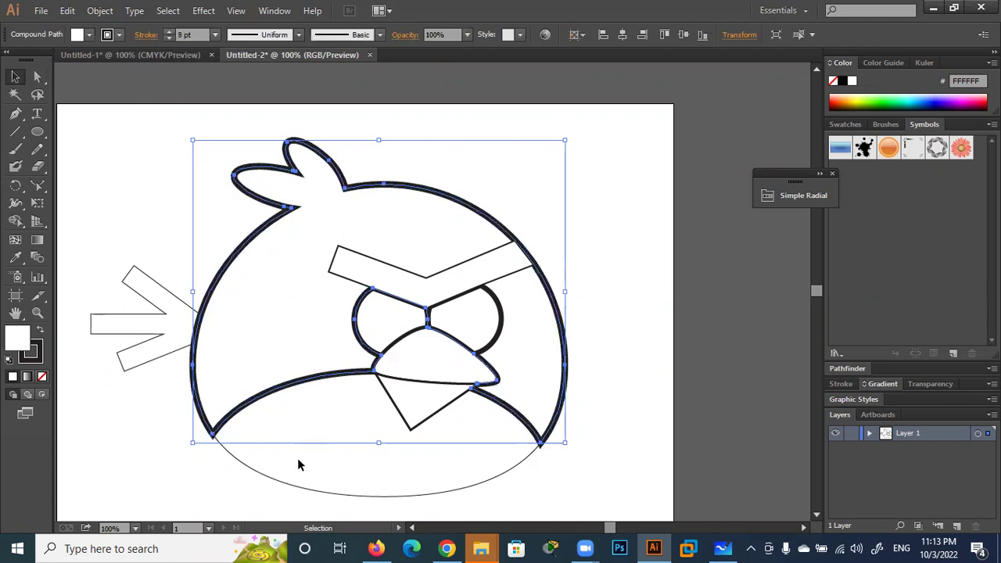
{"action": "left_click", "coordinate": [297, 489]}
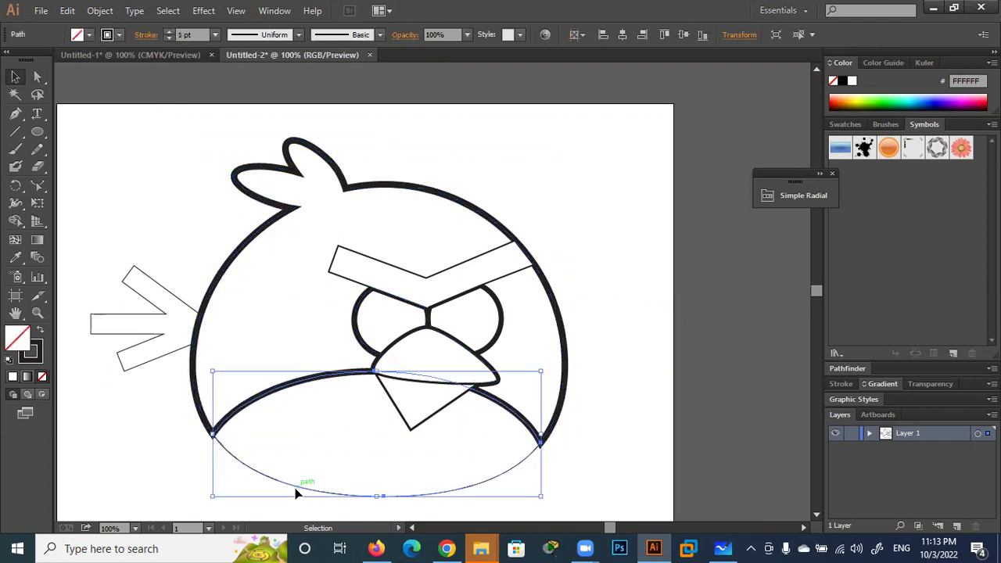
{"action": "left_click", "coordinate": [166, 31]}
{"action": "left_click", "coordinate": [166, 31]}
{"action": "left_click", "coordinate": [166, 31]}
{"action": "left_click", "coordinate": [166, 32]}
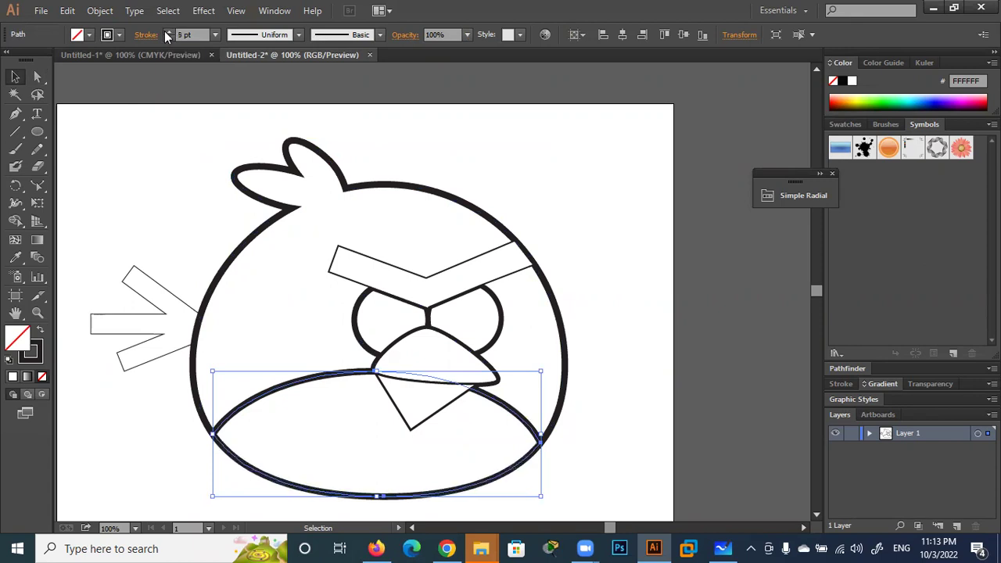
{"action": "left_click", "coordinate": [630, 280]}
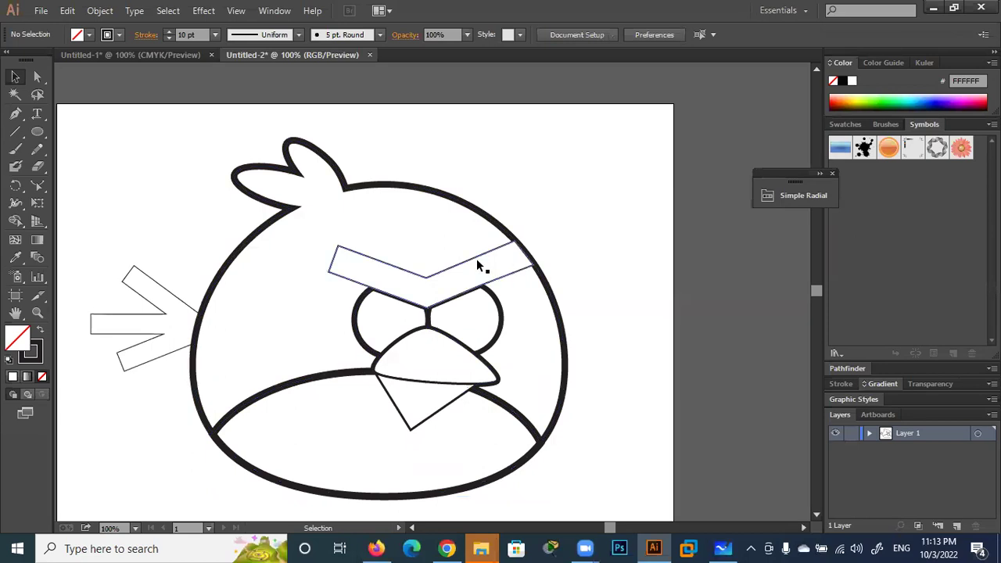
Thicken the eyebrow outline stroke to about 7 pt
{"action": "left_click", "coordinate": [476, 259]}
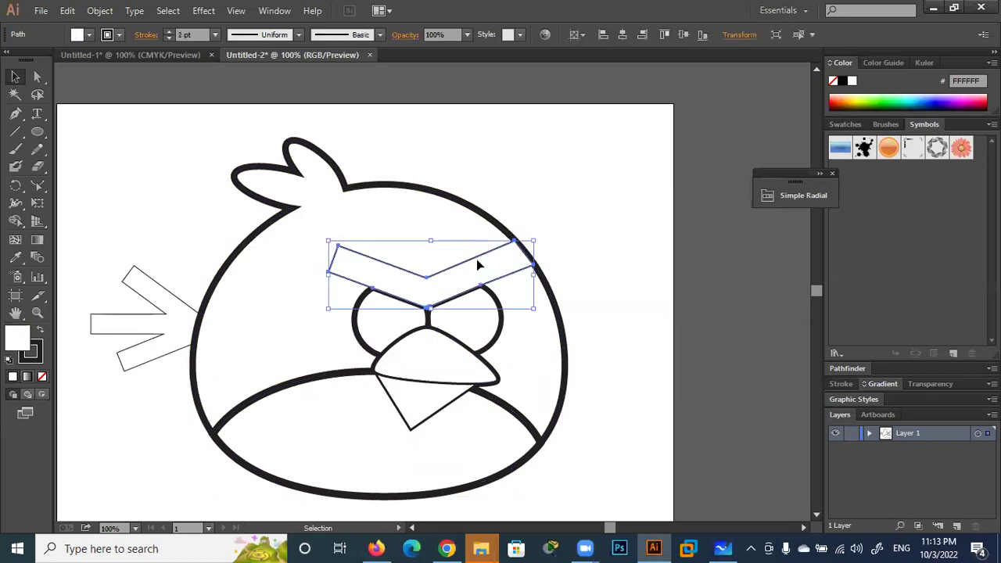
{"action": "left_click", "coordinate": [168, 31]}
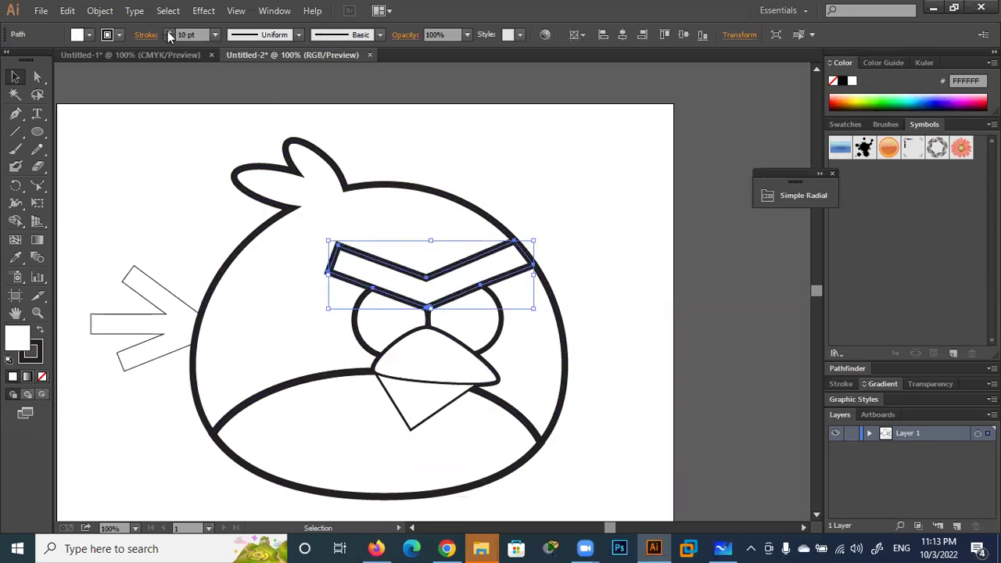
{"action": "left_click", "coordinate": [170, 37]}
{"action": "left_click", "coordinate": [170, 37]}
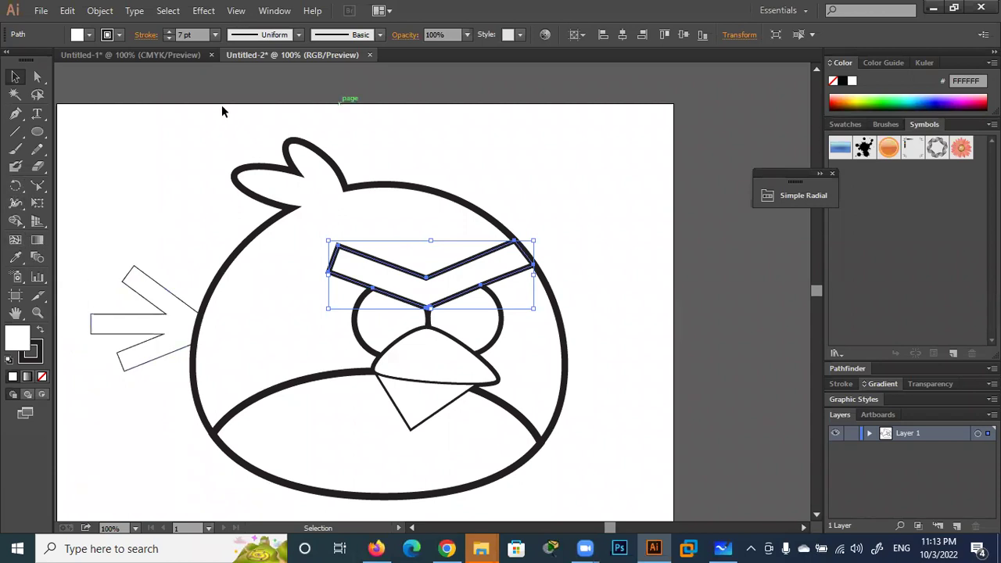
{"action": "left_click", "coordinate": [36, 134]}
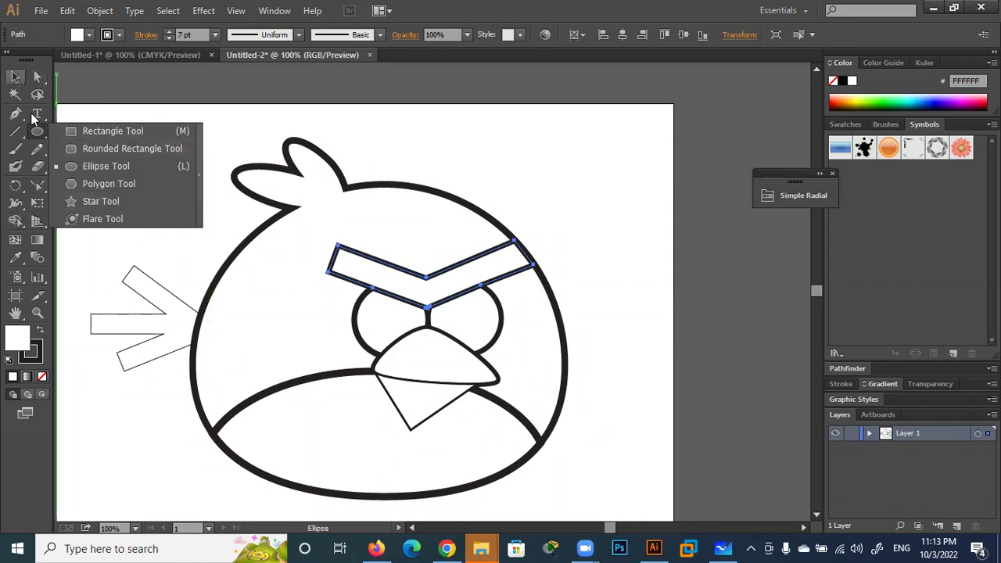
Give the tail feathers a 4 pt stroke and marquee-select the whole bird
{"action": "left_click", "coordinate": [15, 77]}
{"action": "left_click", "coordinate": [150, 277]}
{"action": "left_click", "coordinate": [170, 32]}
{"action": "left_click", "coordinate": [170, 32]}
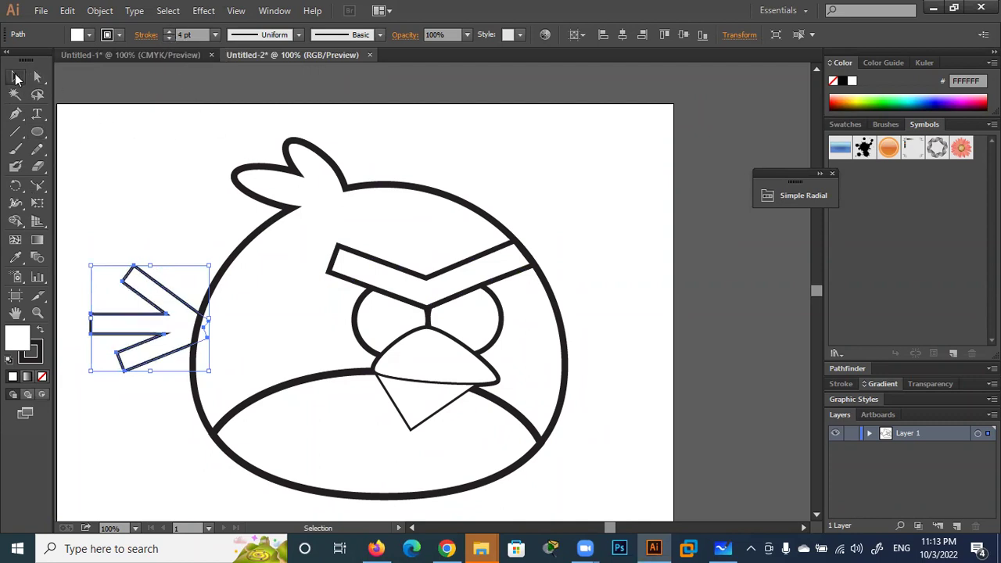
{"action": "left_click_drag", "start_coordinate": [601, 142], "coordinate": [268, 497]}
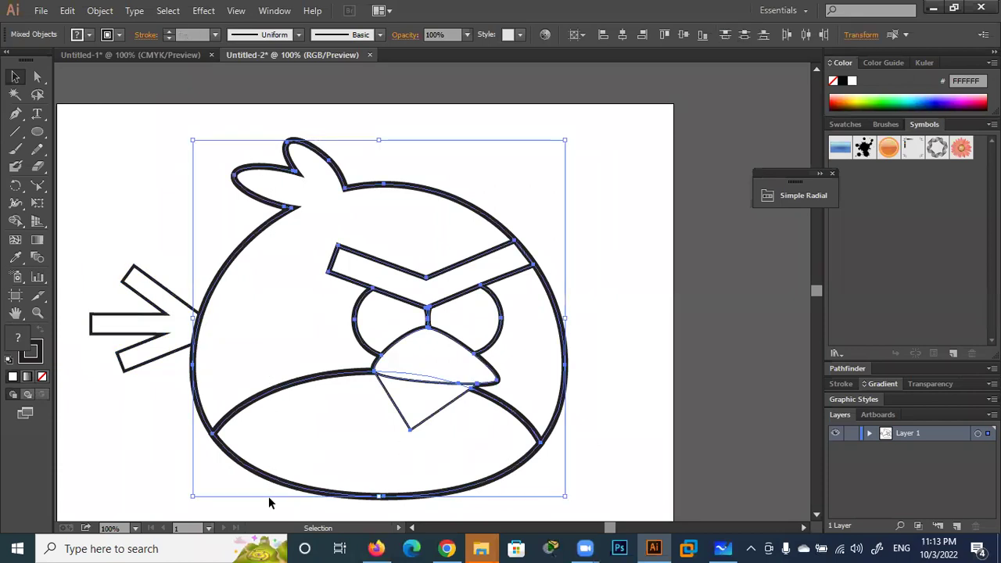
Live Paint the bird's body and right cheek with pink
{"action": "left_click", "coordinate": [15, 221]}
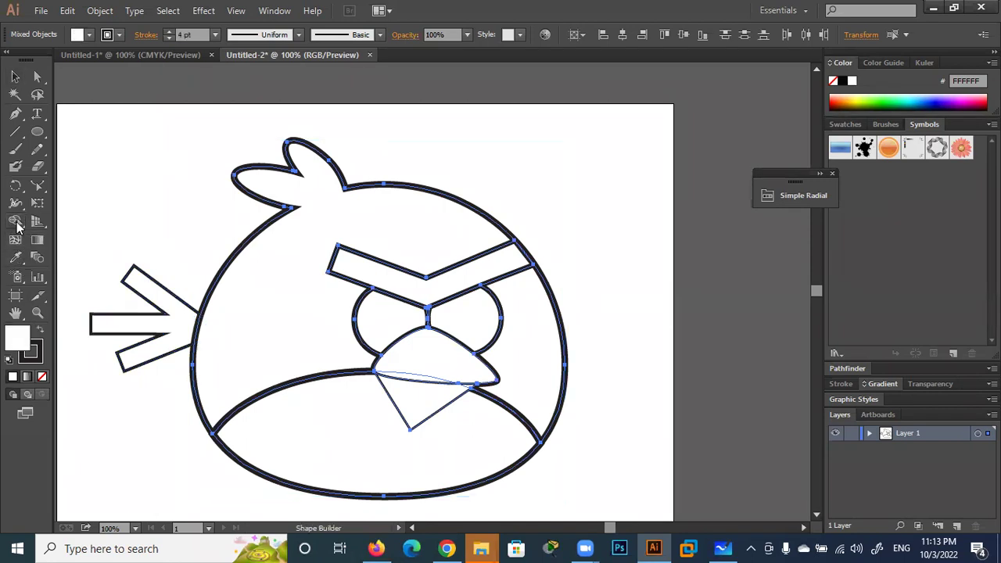
{"action": "key", "text": "k"}
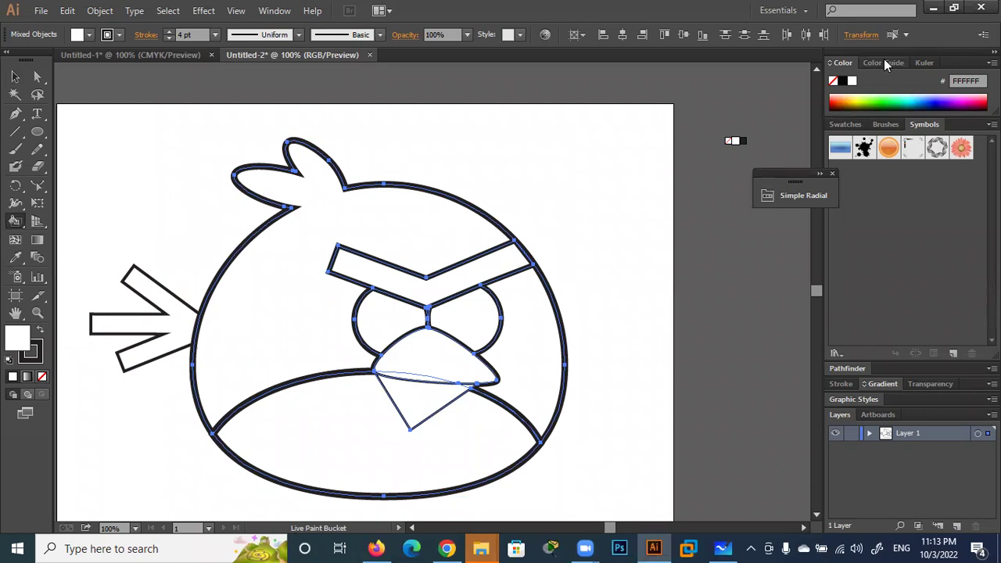
{"action": "left_click", "coordinate": [886, 63]}
{"action": "left_click", "coordinate": [851, 63]}
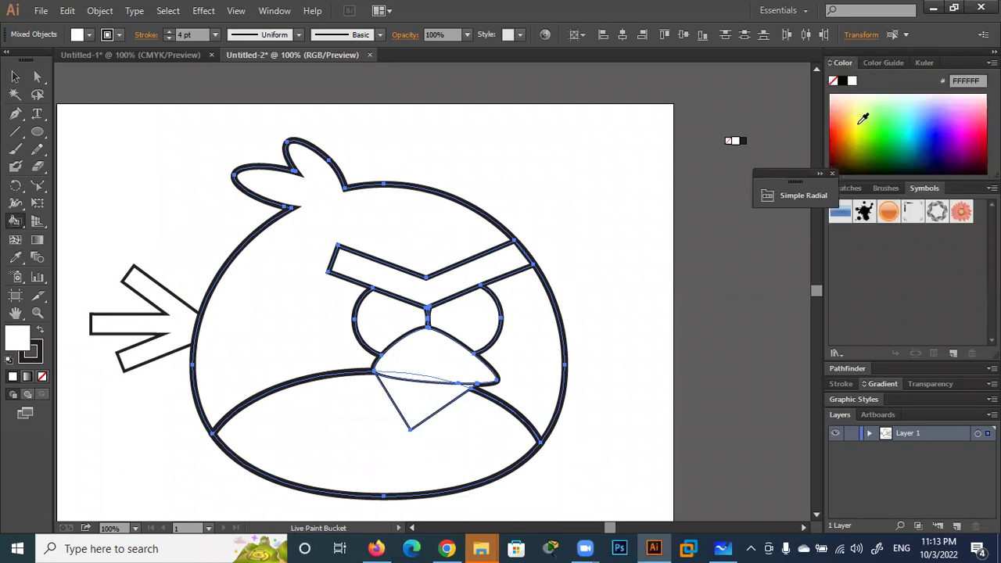
{"action": "left_click", "coordinate": [858, 194]}
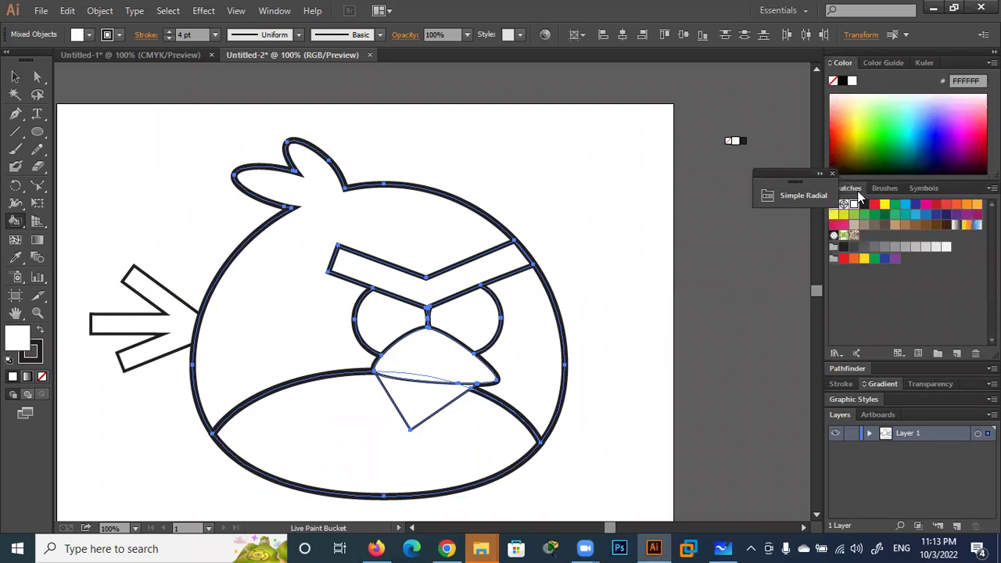
{"action": "left_click", "coordinate": [834, 225]}
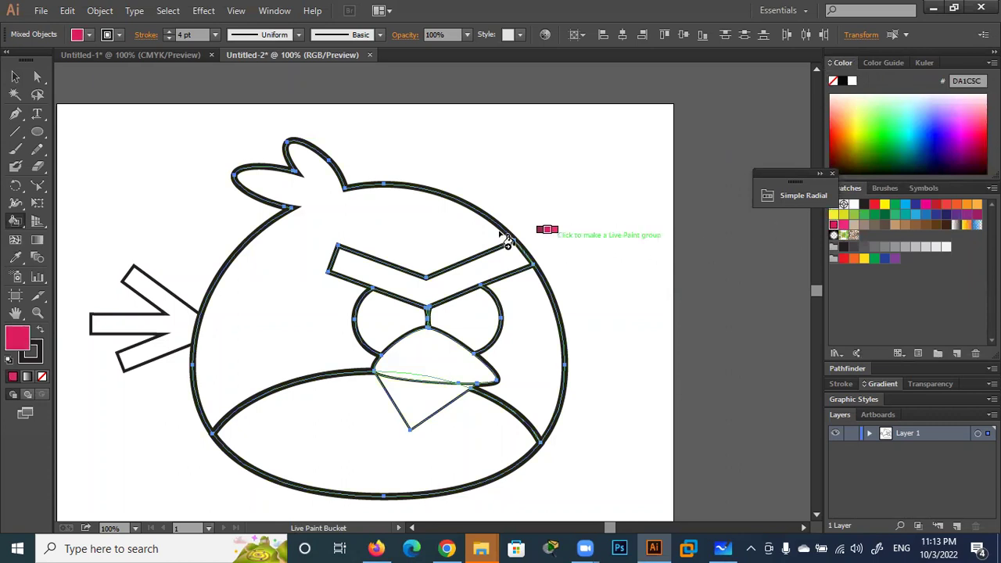
{"action": "left_click", "coordinate": [395, 224]}
{"action": "left_click", "coordinate": [539, 356]}
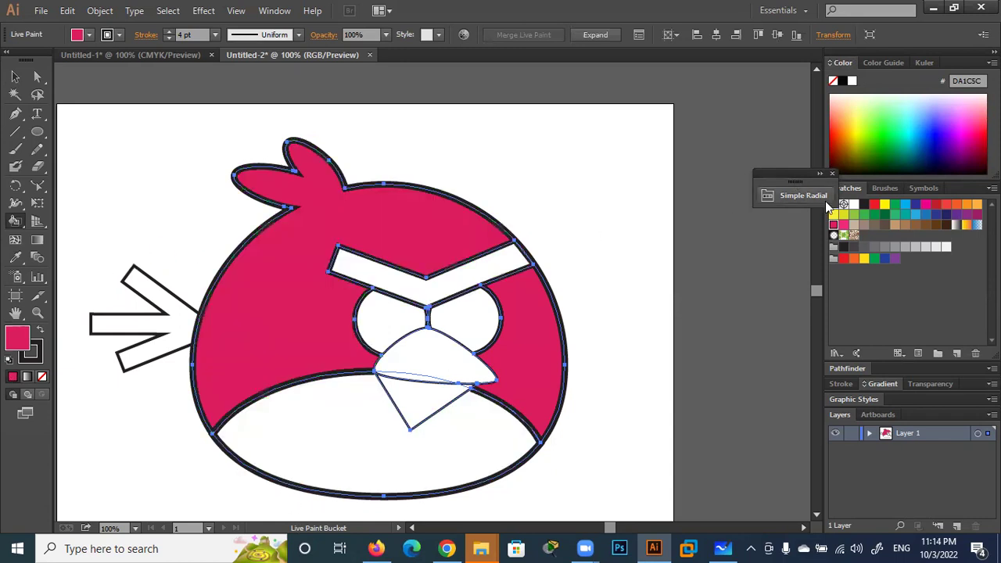
Fill the eyebrow near-black, choose white, and compare with the Chrome reference image
{"action": "left_click", "coordinate": [864, 204]}
{"action": "left_click", "coordinate": [469, 286]}
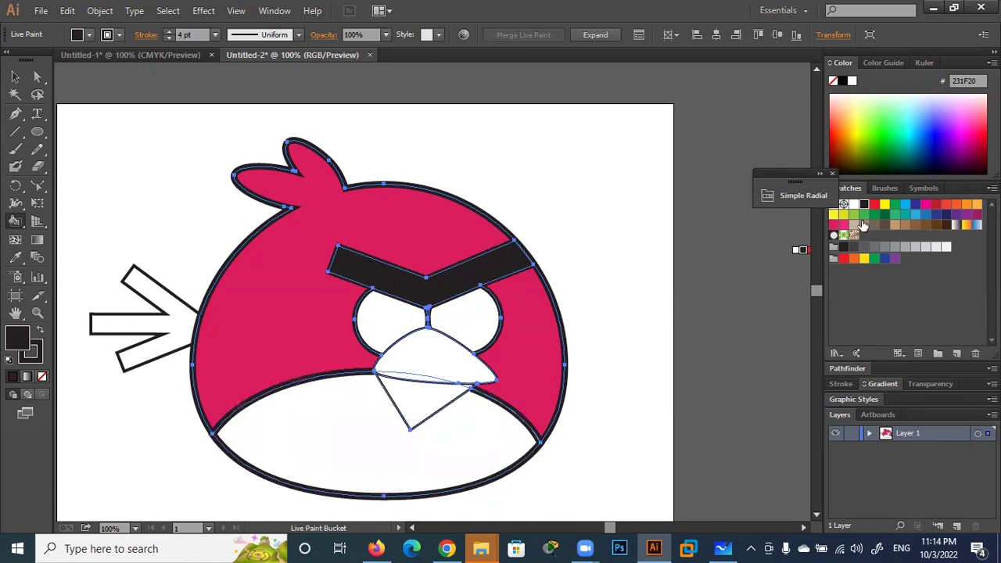
{"action": "left_click", "coordinate": [854, 204]}
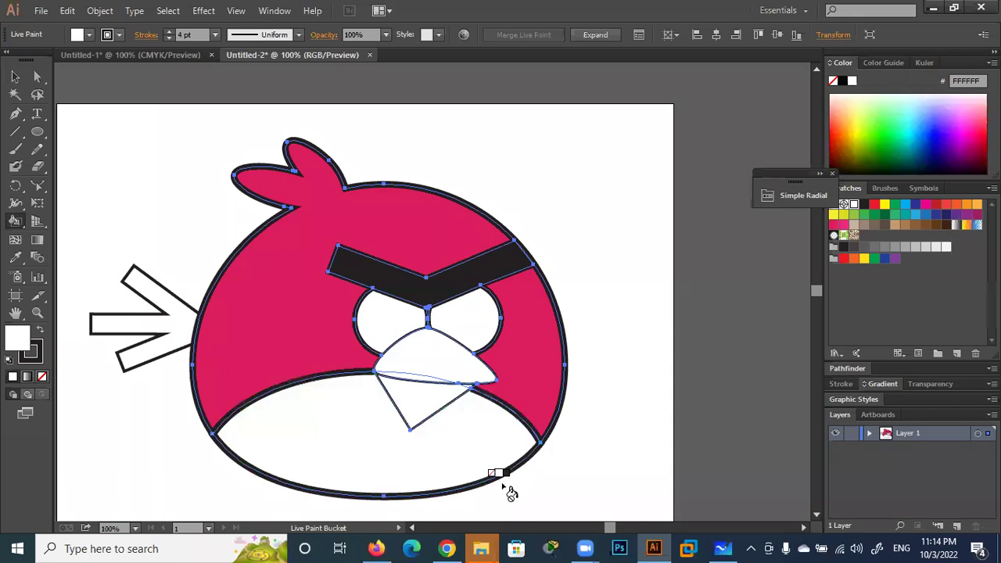
{"action": "left_click", "coordinate": [452, 548]}
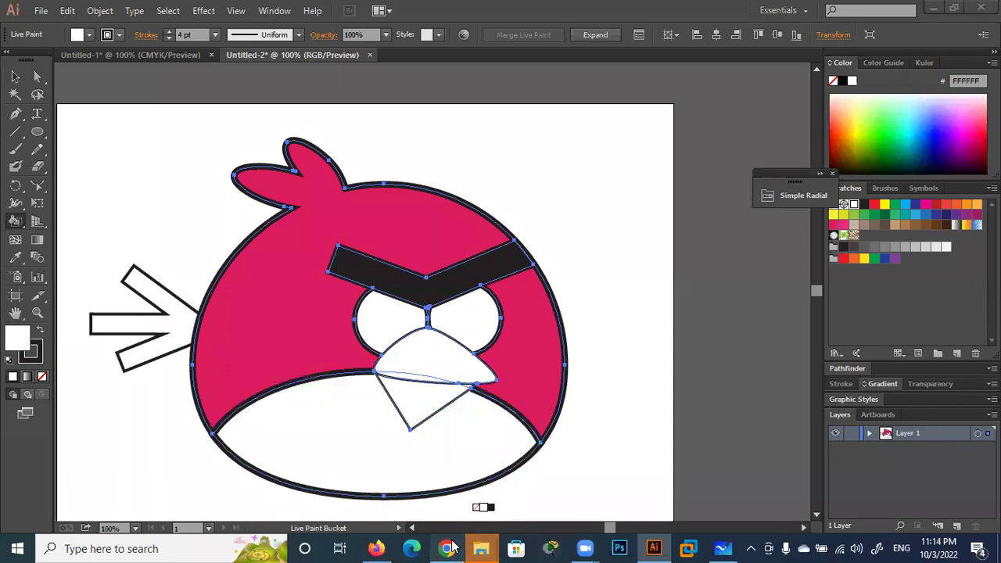
{"action": "left_click", "coordinate": [452, 548]}
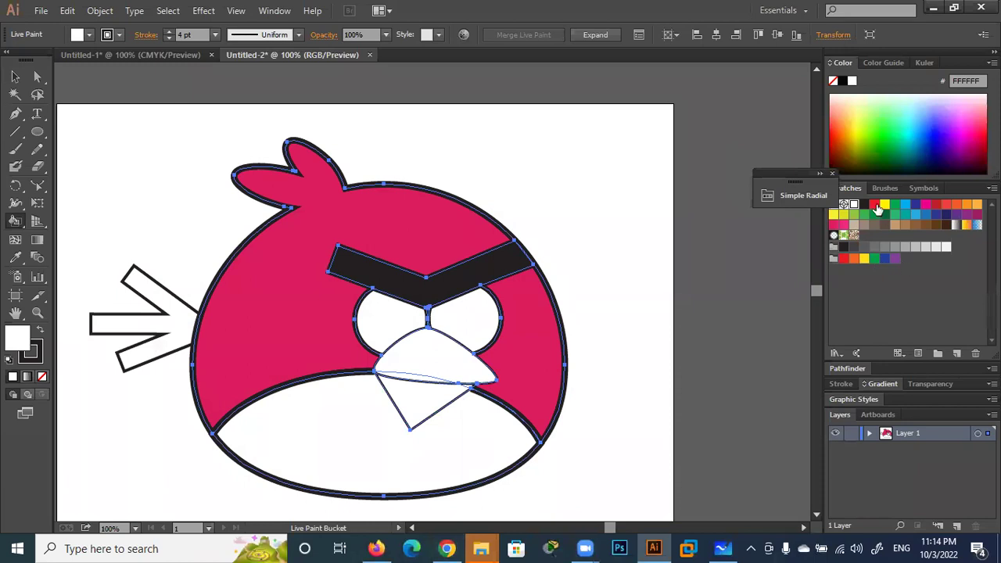
{"action": "left_click", "coordinate": [450, 548]}
Repaint the upper face, body and cheek red (ED1C24), rechecking the reference image
{"action": "left_click", "coordinate": [875, 204]}
{"action": "left_click", "coordinate": [450, 233]}
{"action": "left_click", "coordinate": [520, 328]}
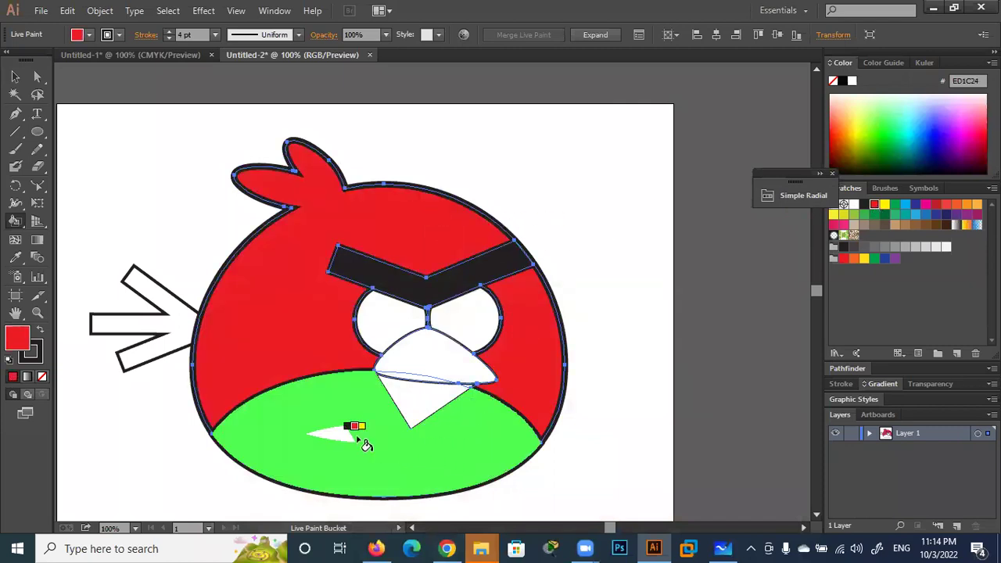
{"action": "left_click", "coordinate": [445, 549]}
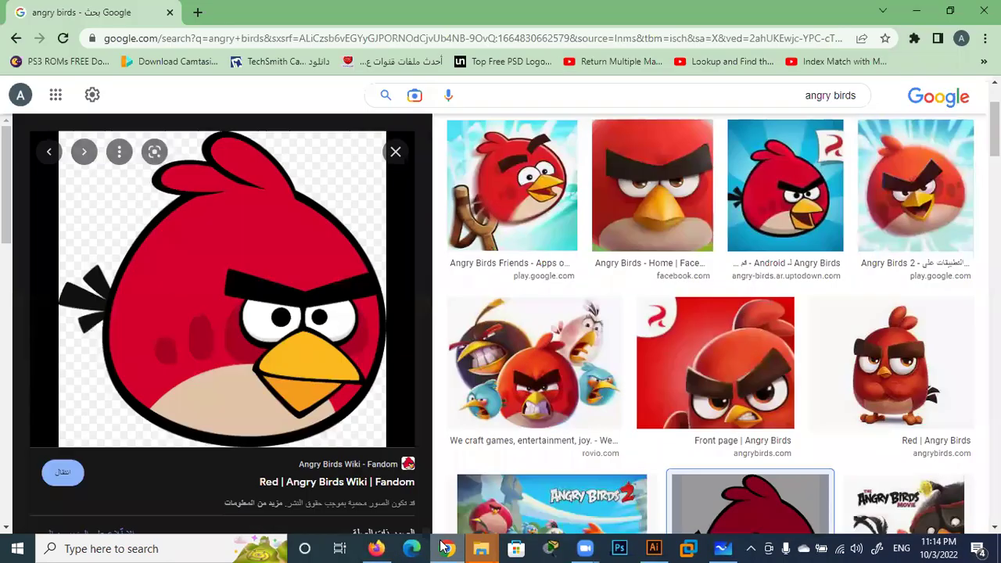
{"action": "left_click", "coordinate": [445, 549]}
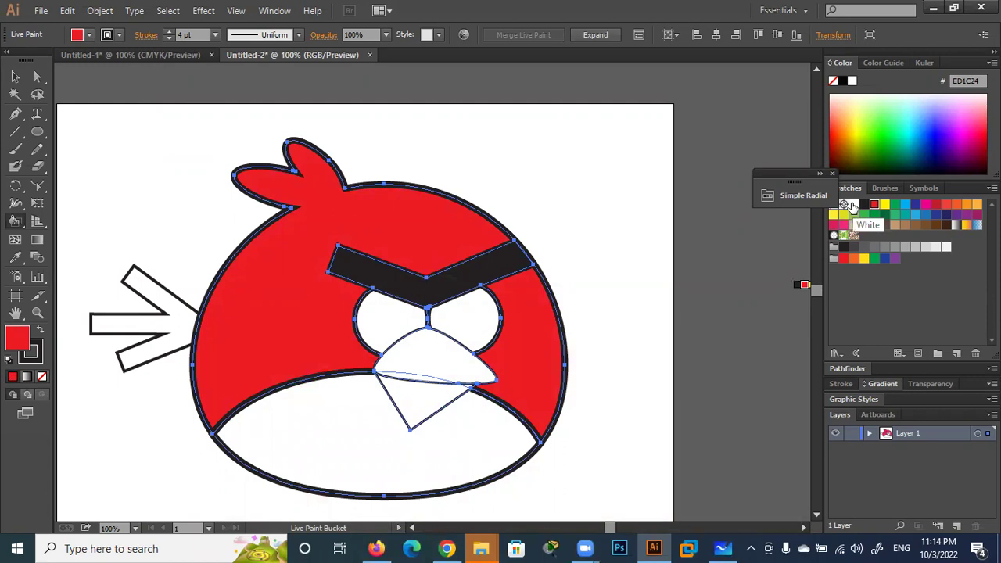
{"action": "left_click", "coordinate": [479, 442]}
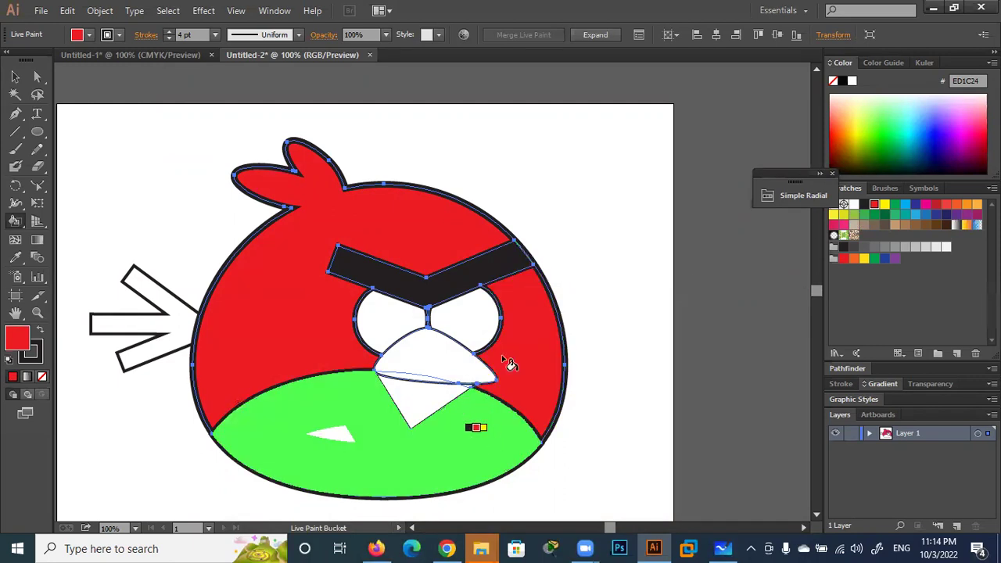
{"action": "key", "text": "ctrl+z"}
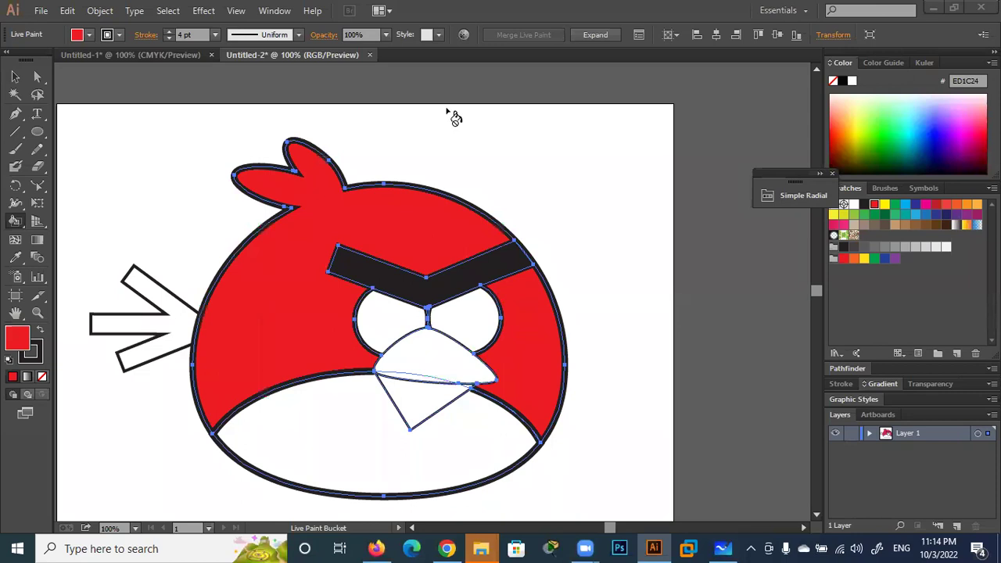
{"action": "left_click", "coordinate": [481, 458]}
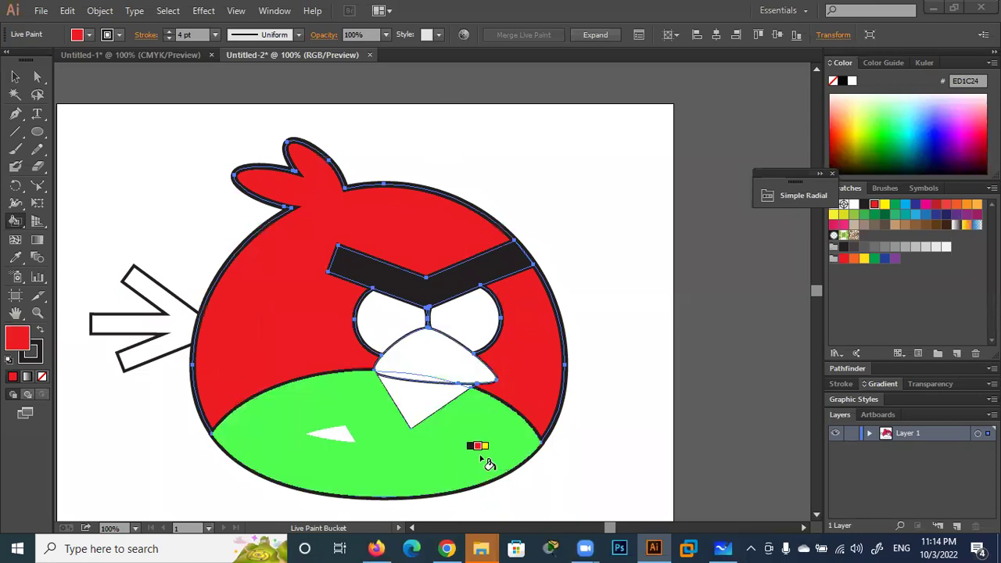
{"action": "left_click", "coordinate": [447, 548]}
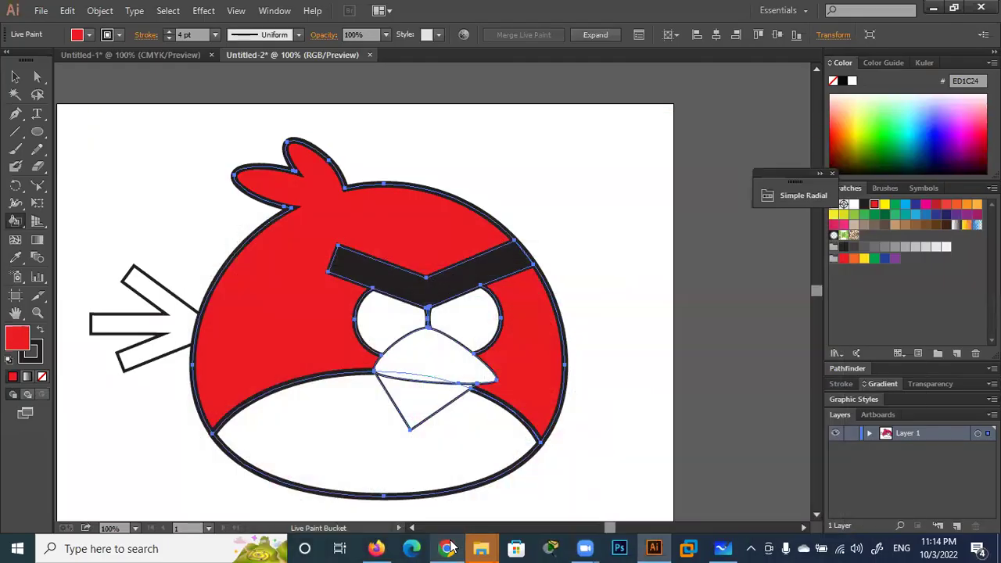
{"action": "left_click", "coordinate": [449, 548]}
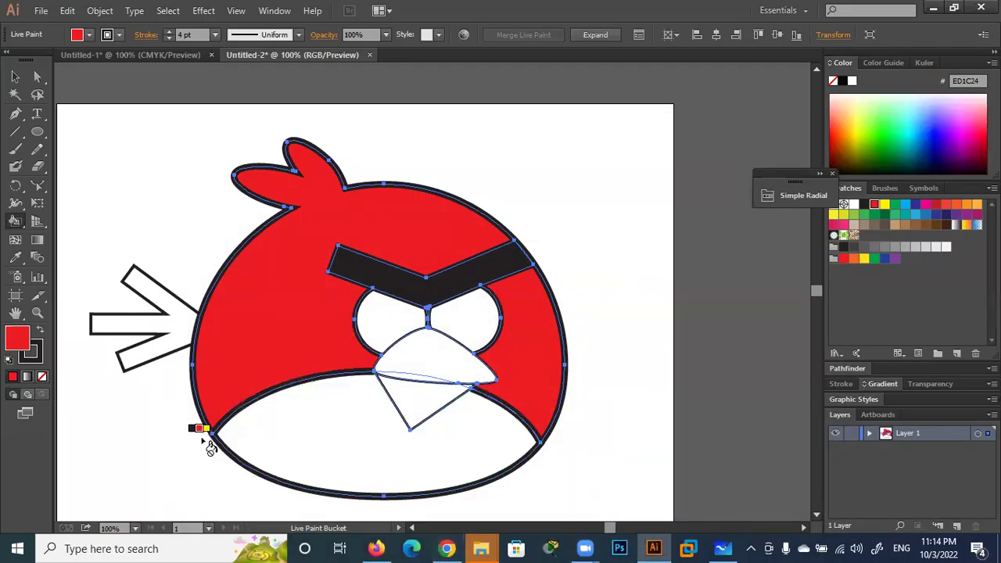
{"action": "left_click", "coordinate": [14, 75]}
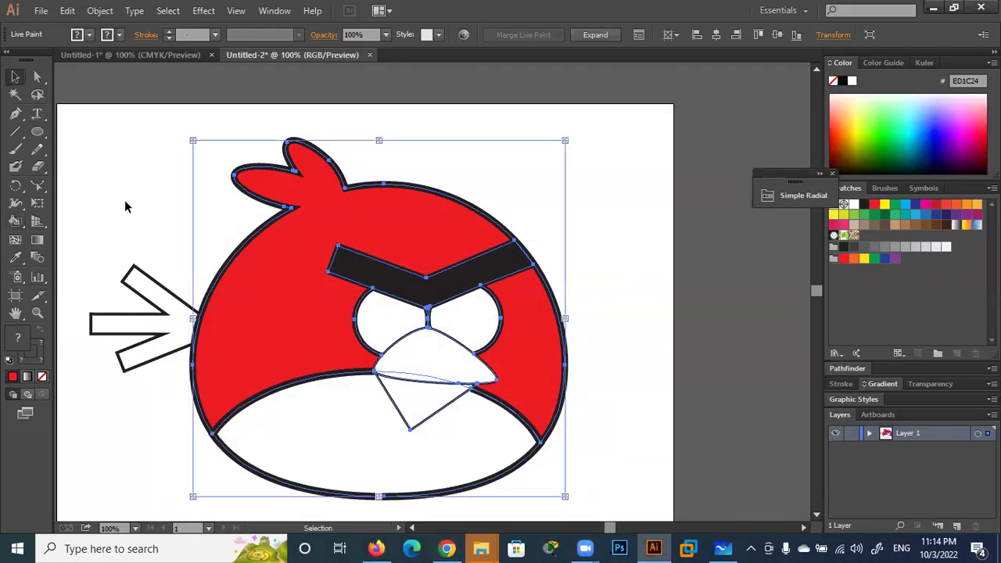
{"action": "left_click", "coordinate": [109, 116]}
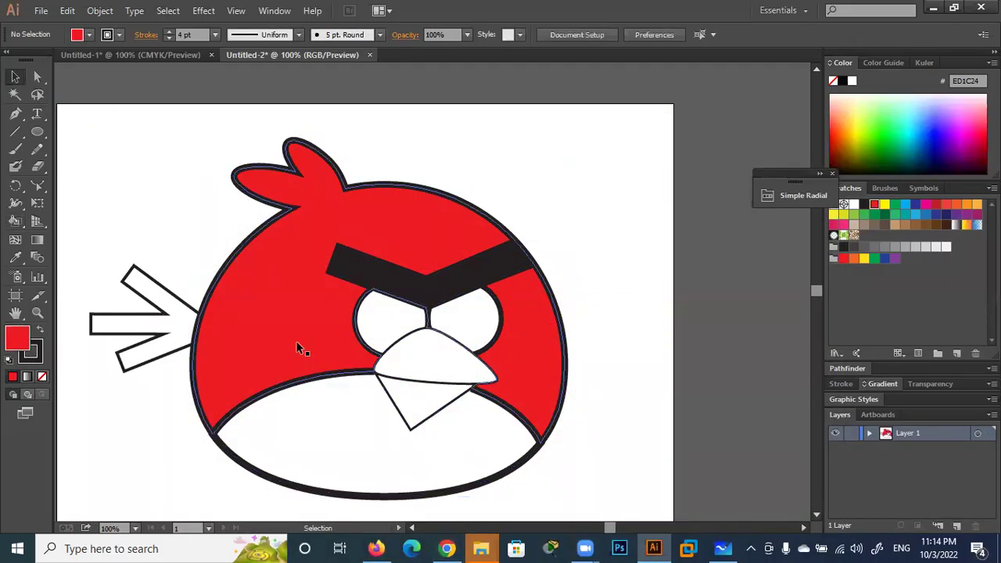
{"action": "left_click", "coordinate": [303, 382]}
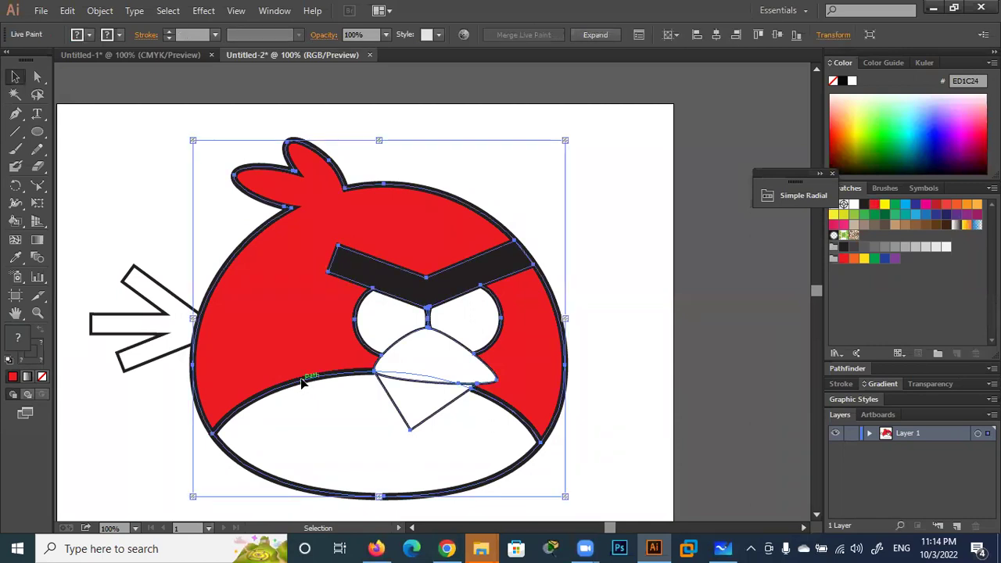
{"action": "left_click", "coordinate": [37, 77]}
Select the lower belly outline path with Group Selection
{"action": "left_click_drag", "start_coordinate": [35, 78], "coordinate": [94, 91]}
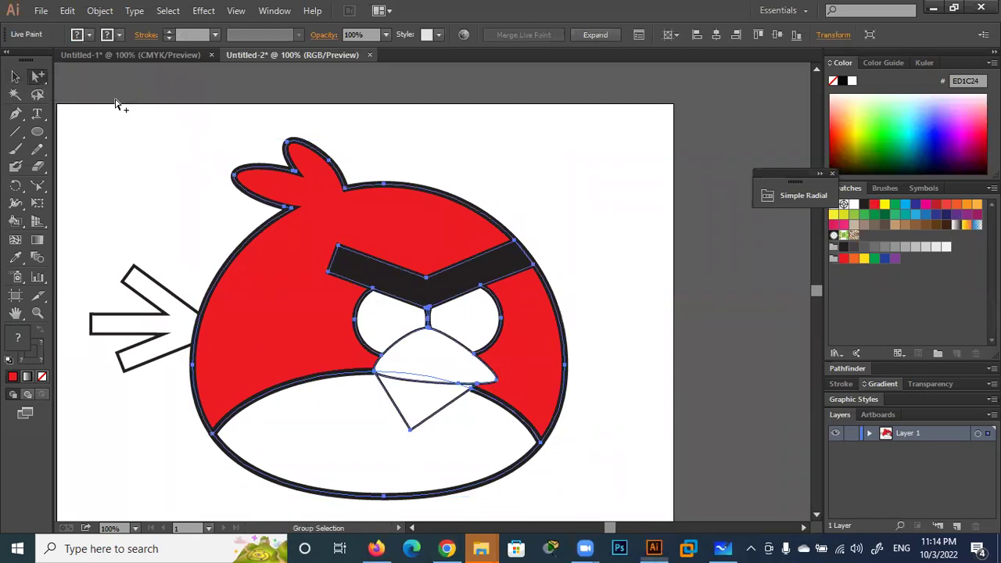
{"action": "left_click", "coordinate": [117, 102]}
{"action": "left_click", "coordinate": [296, 386]}
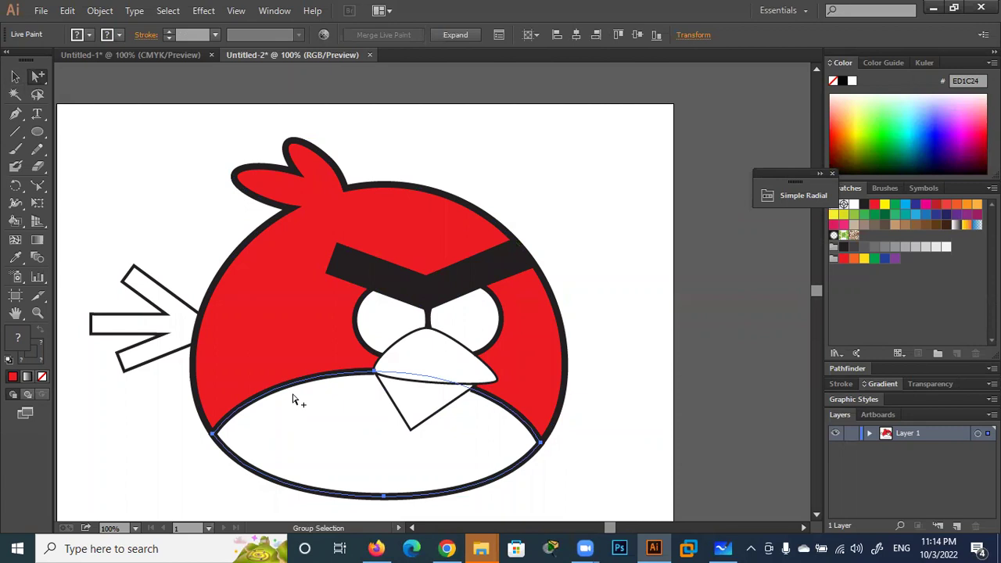
{"action": "scroll", "coordinate": [294, 399], "scroll_direction": "up", "scroll_amount": 1}
{"action": "scroll", "coordinate": [294, 399], "scroll_direction": "down", "scroll_amount": 1}
{"action": "left_click", "coordinate": [38, 184]}
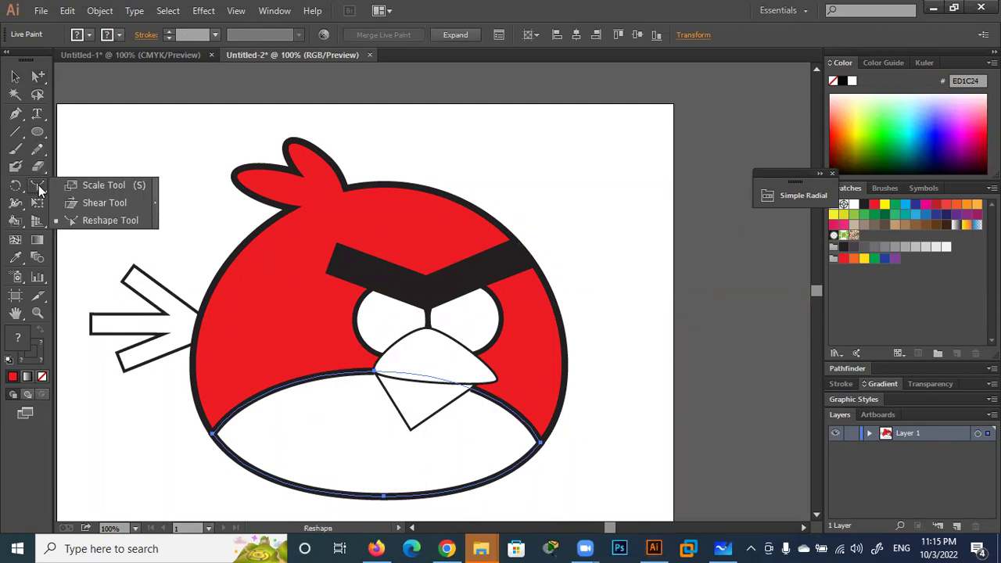
{"action": "left_click", "coordinate": [36, 186]}
Cut the belly outline at its right and left end anchors with the Scissors tool
{"action": "left_click_drag", "start_coordinate": [39, 167], "coordinate": [82, 180]}
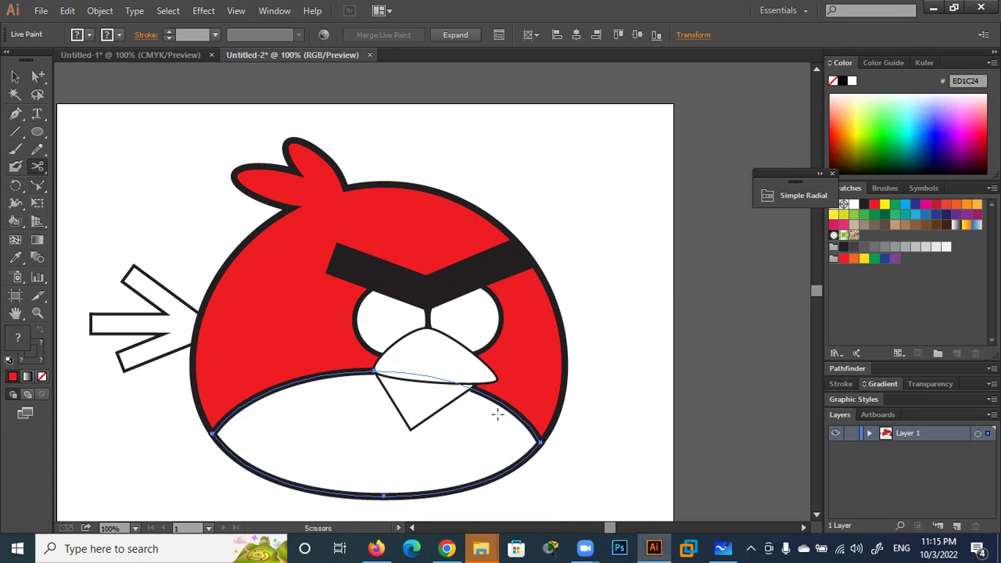
{"action": "left_click", "coordinate": [541, 443]}
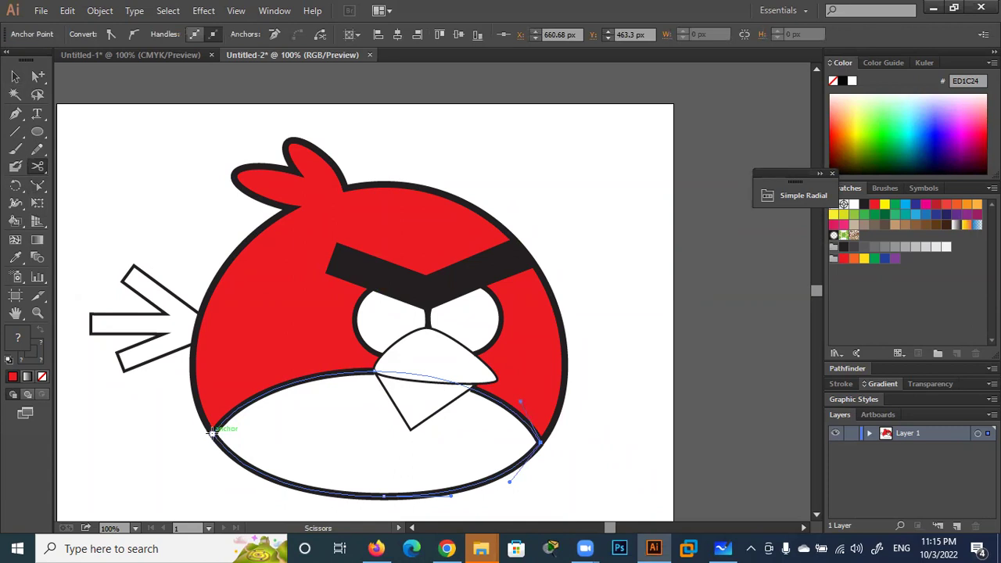
{"action": "left_click", "coordinate": [211, 431]}
{"action": "left_click", "coordinate": [15, 76]}
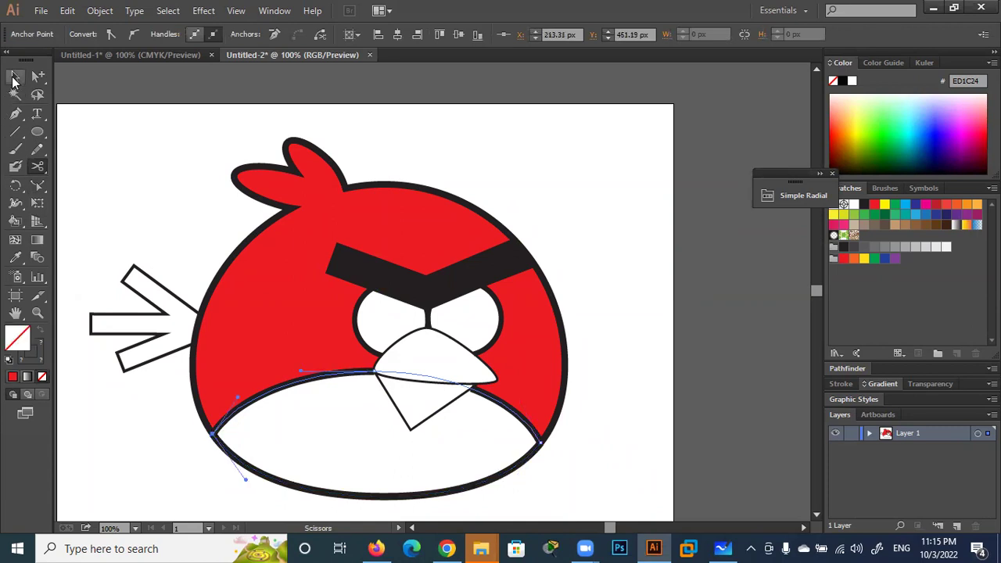
{"action": "left_click", "coordinate": [107, 76]}
{"action": "left_click", "coordinate": [289, 388]}
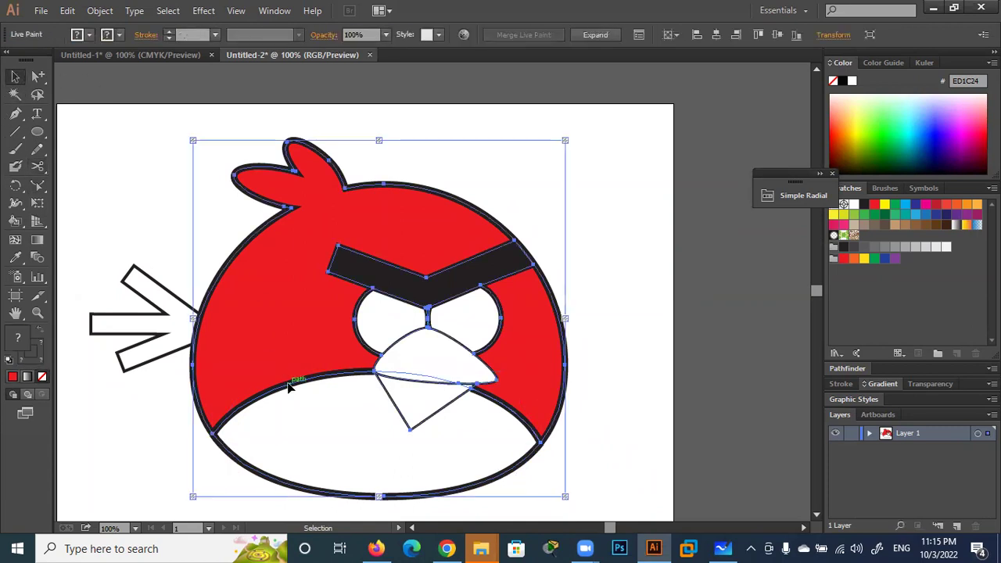
{"action": "left_click", "coordinate": [39, 76]}
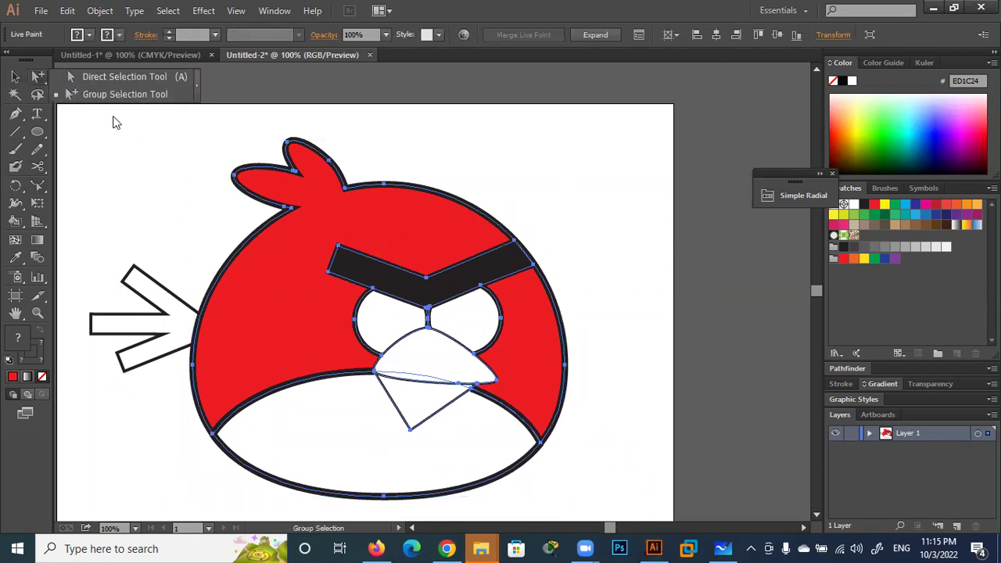
{"action": "left_click", "coordinate": [280, 92]}
Set the arc between body and belly to a 2 pt stroke
{"action": "left_click", "coordinate": [301, 382]}
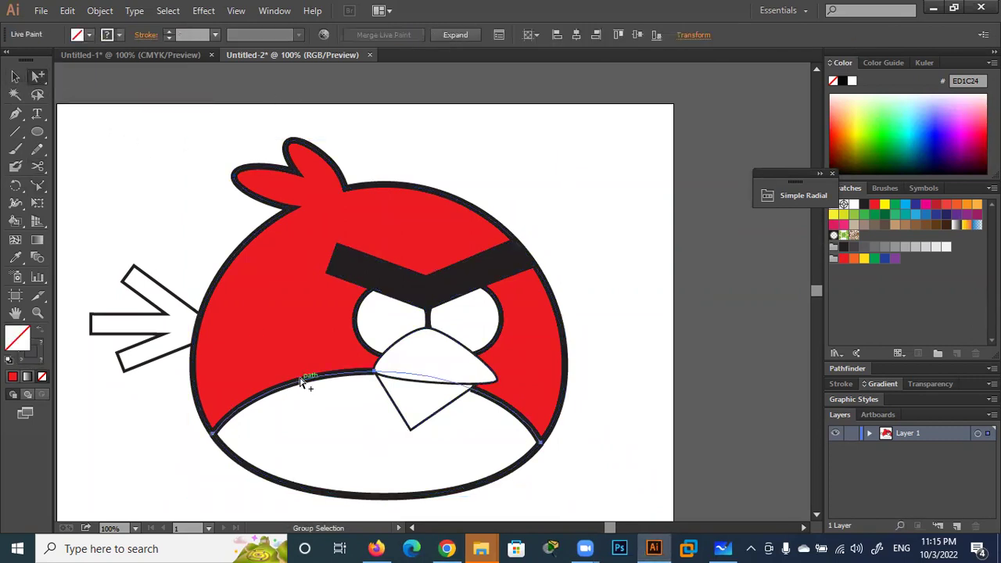
{"action": "left_click", "coordinate": [167, 33]}
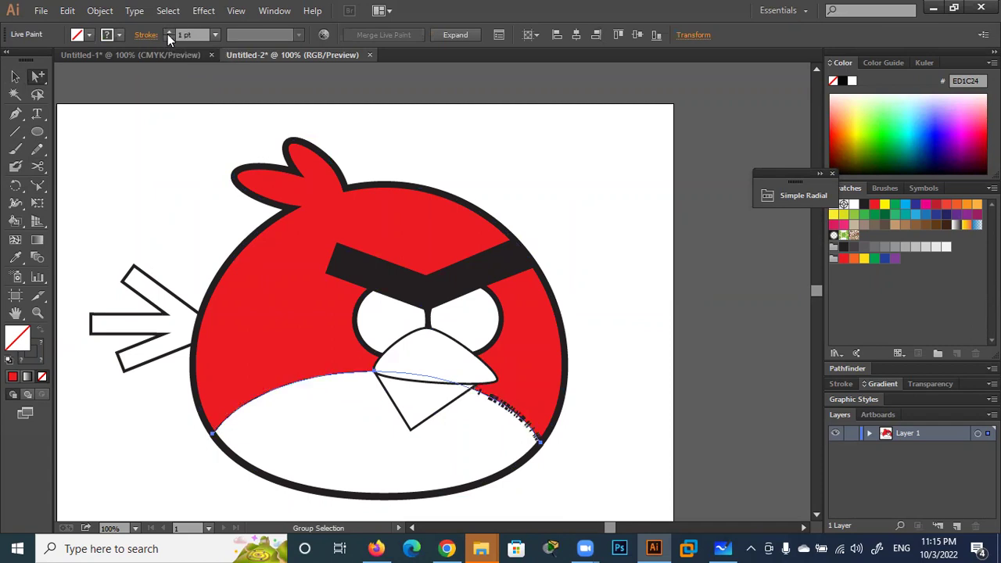
{"action": "left_click", "coordinate": [167, 33]}
{"action": "left_click", "coordinate": [14, 76]}
{"action": "left_click", "coordinate": [196, 149]}
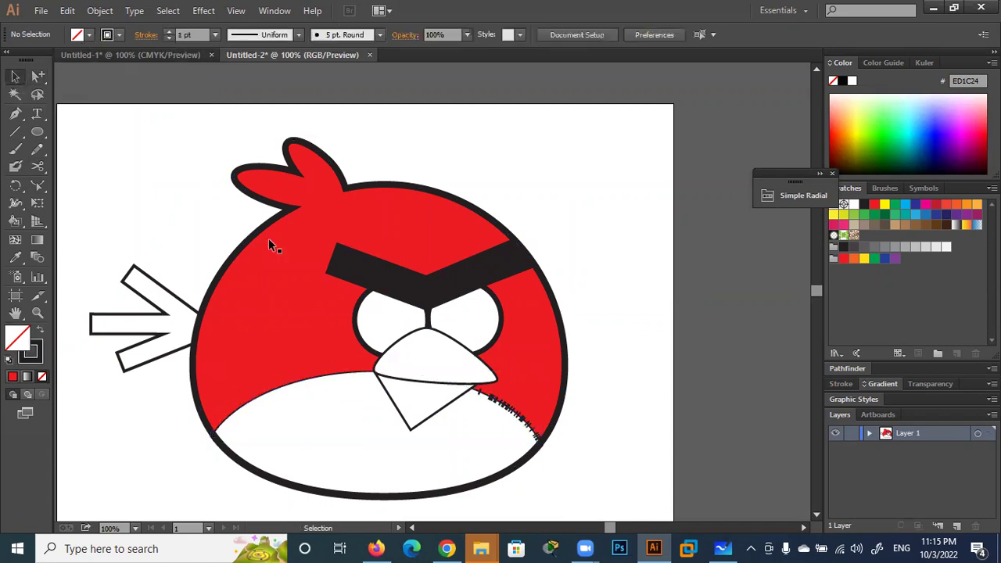
{"action": "scroll", "coordinate": [469, 426], "scroll_direction": "up", "scroll_amount": 1}
Select the whole bird and try 1 pt and 0 pt outline weights, then undo
{"action": "scroll", "coordinate": [469, 426], "scroll_direction": "up", "scroll_amount": 1}
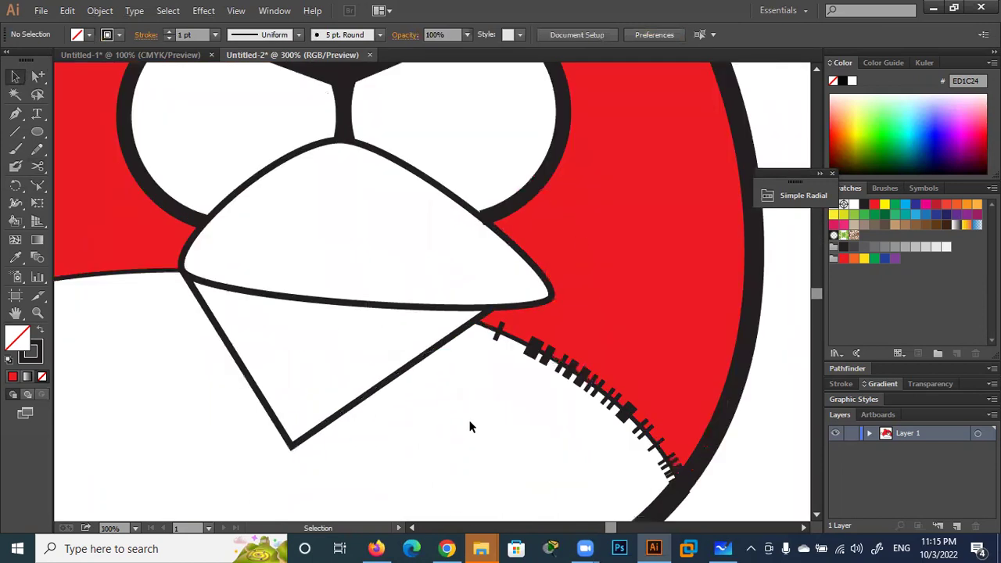
{"action": "left_click_drag", "start_coordinate": [510, 431], "coordinate": [432, 382]}
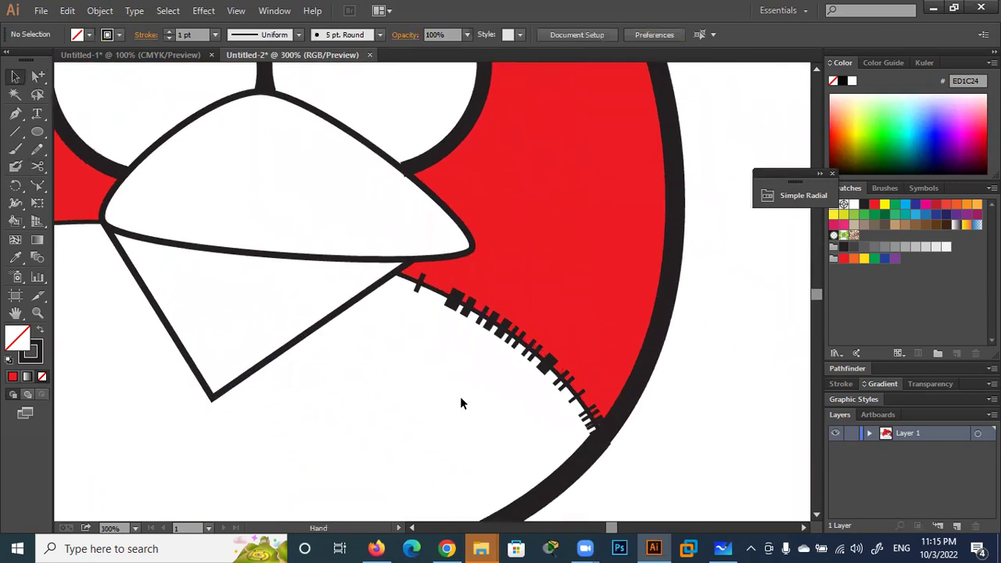
{"action": "left_click", "coordinate": [492, 321]}
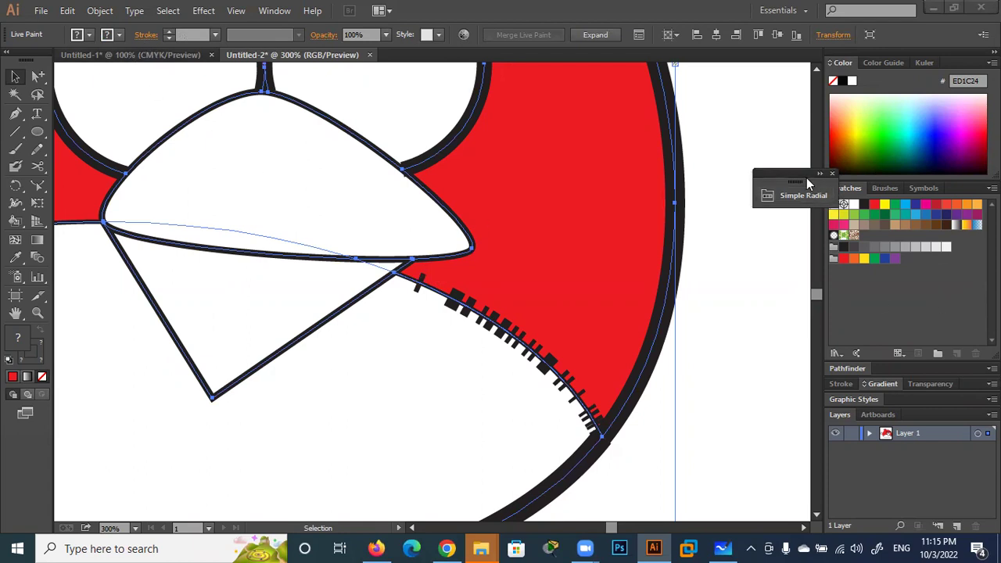
{"action": "left_click_drag", "start_coordinate": [786, 172], "coordinate": [729, 136]}
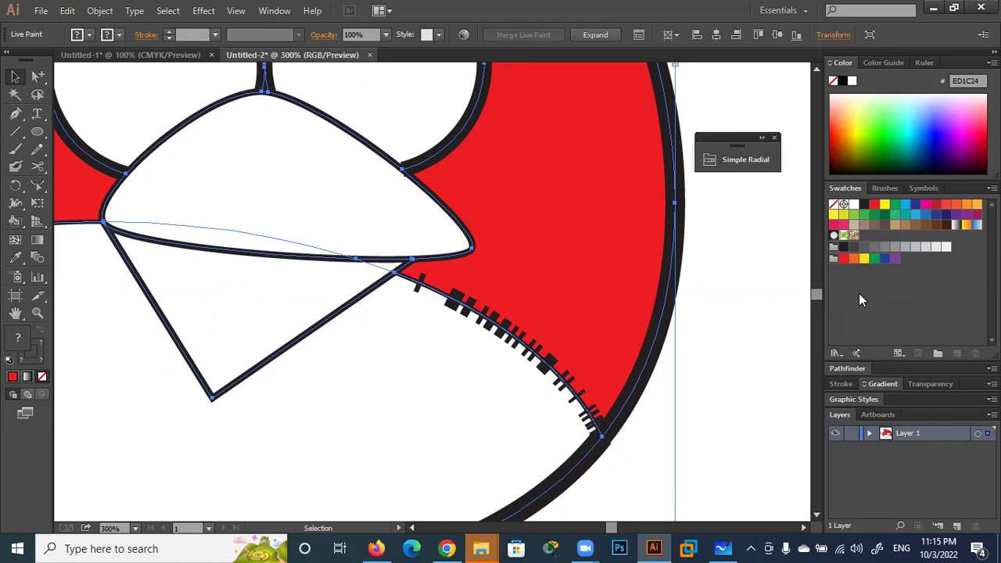
{"action": "left_click", "coordinate": [165, 34]}
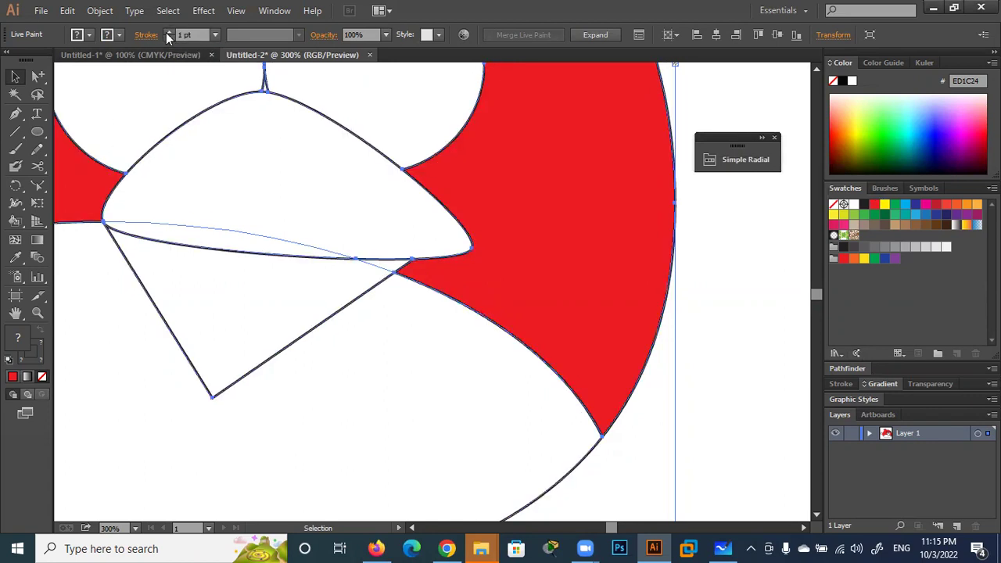
{"action": "left_click", "coordinate": [168, 40]}
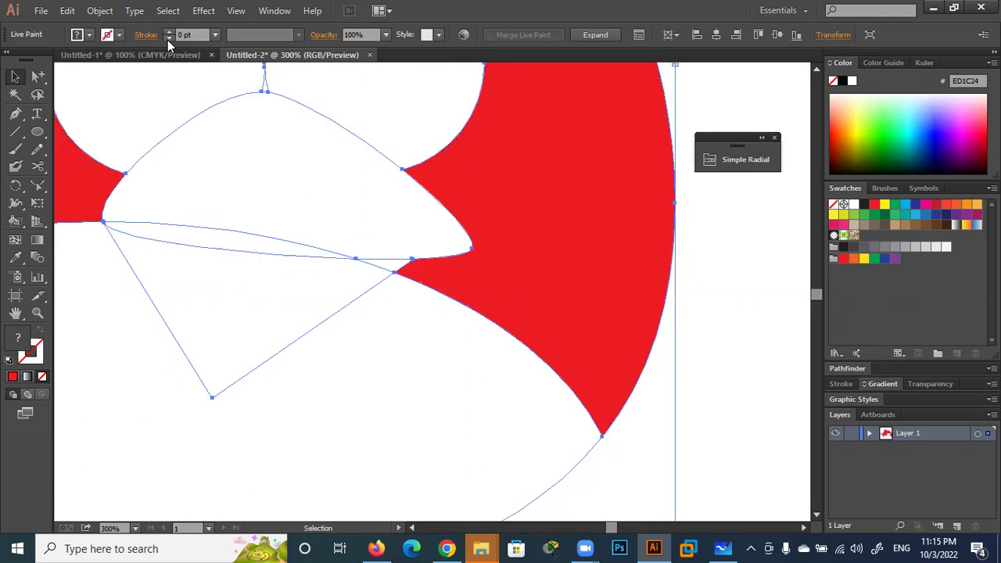
{"action": "key", "text": "ctrl+z"}
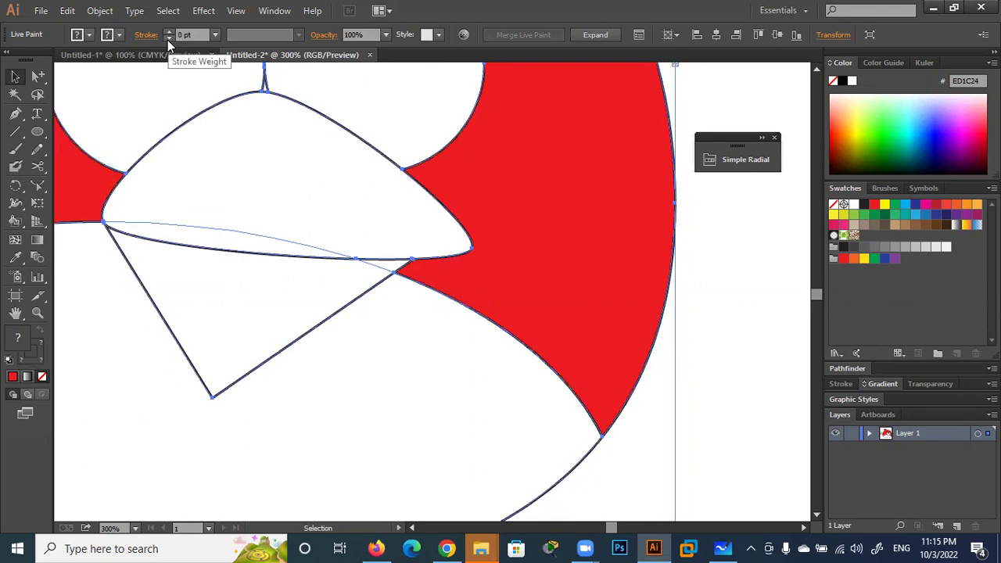
Restroke all the bird's outlines at 6 pt
{"action": "left_click", "coordinate": [167, 32]}
{"action": "left_click", "coordinate": [168, 32]}
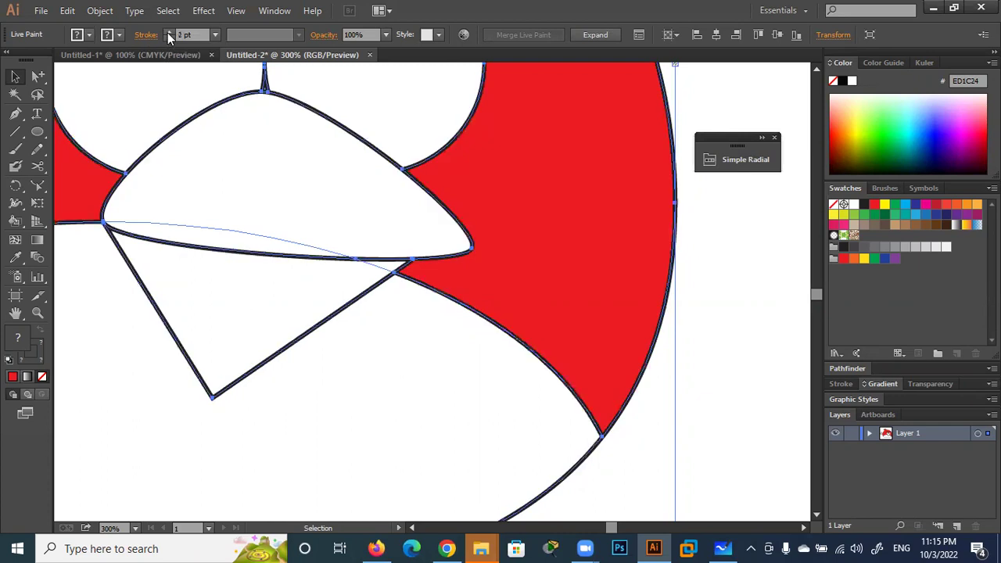
{"action": "left_click", "coordinate": [167, 32]}
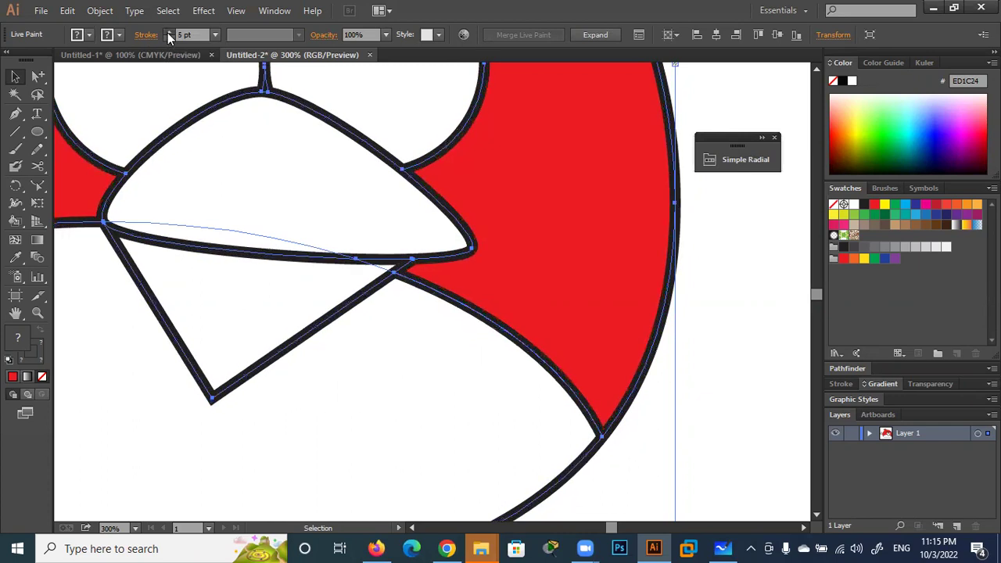
{"action": "left_click", "coordinate": [621, 470]}
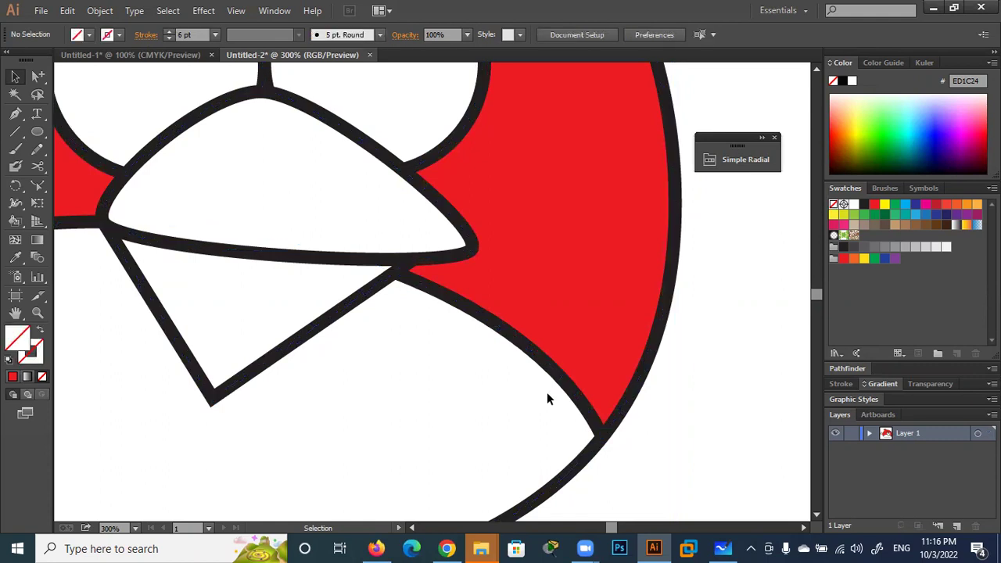
Select the Live Paint artwork and choose the Group Selection tool
{"action": "left_click", "coordinate": [439, 296]}
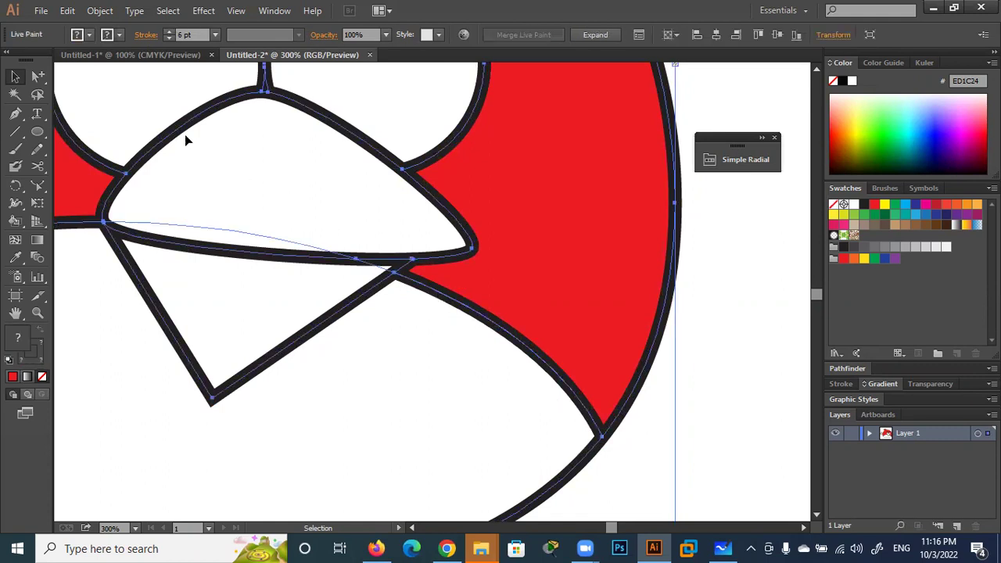
{"action": "left_click", "coordinate": [37, 76], "text": "alt"}
{"action": "left_click_drag", "start_coordinate": [37, 76], "coordinate": [95, 79]}
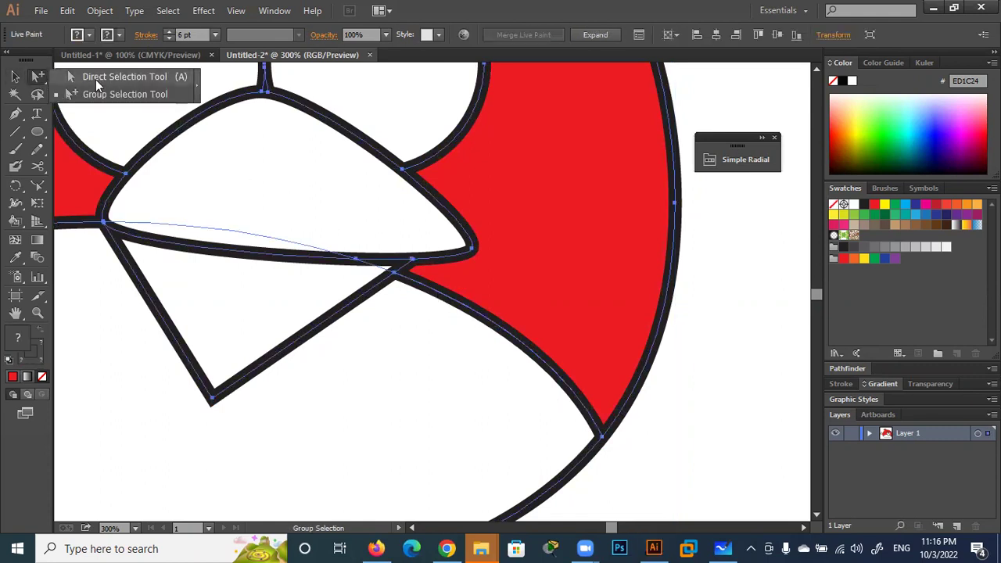
Select the belly edge curve and thin its stroke to 1 pt
{"action": "left_click", "coordinate": [682, 492]}
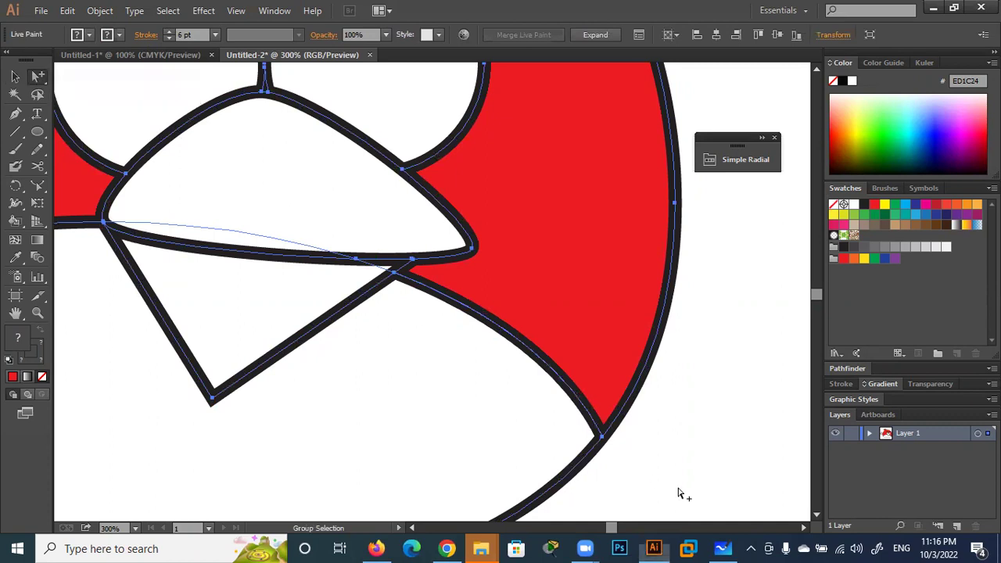
{"action": "left_click", "coordinate": [439, 297]}
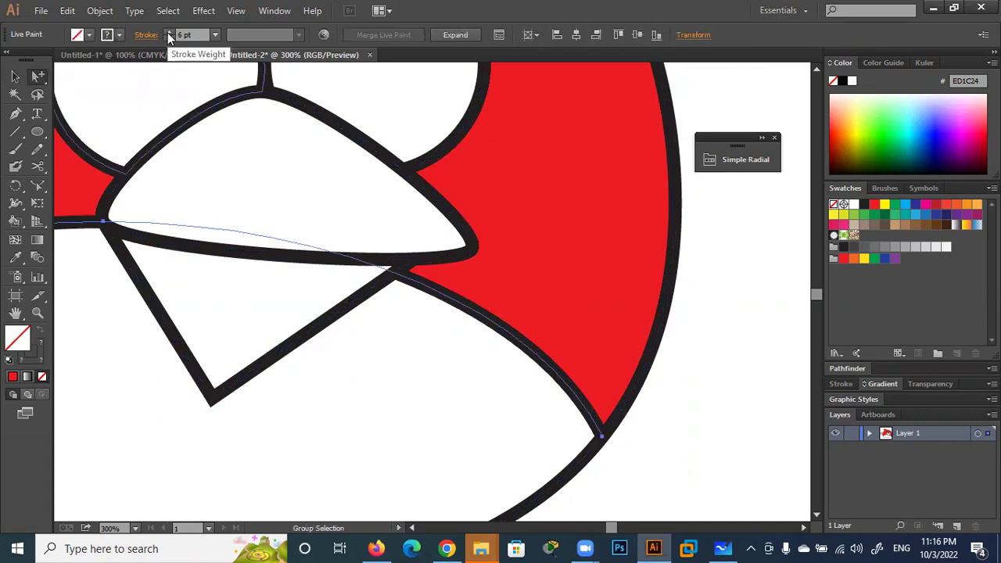
{"action": "left_click", "coordinate": [171, 39]}
{"action": "left_click", "coordinate": [171, 39]}
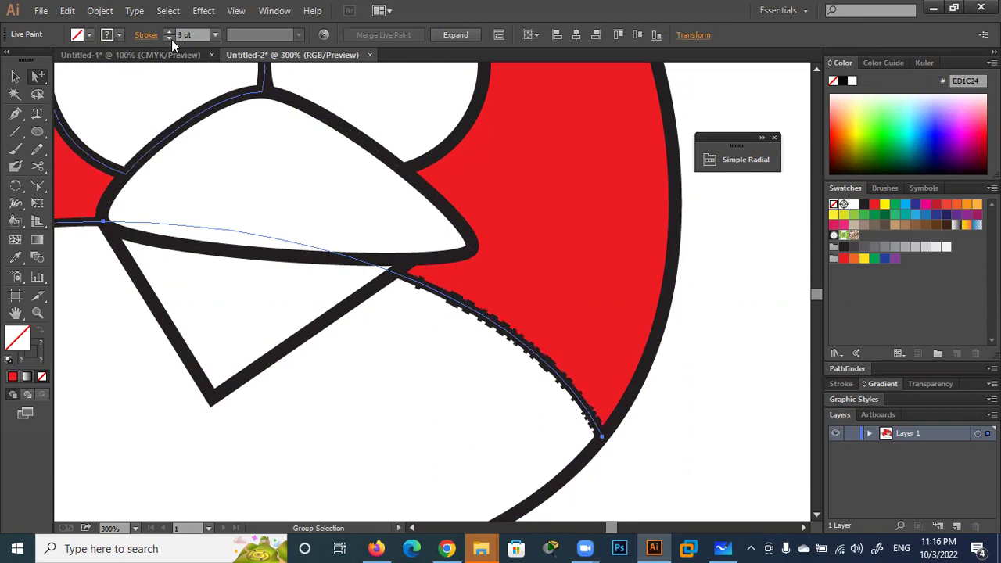
{"action": "left_click", "coordinate": [171, 39]}
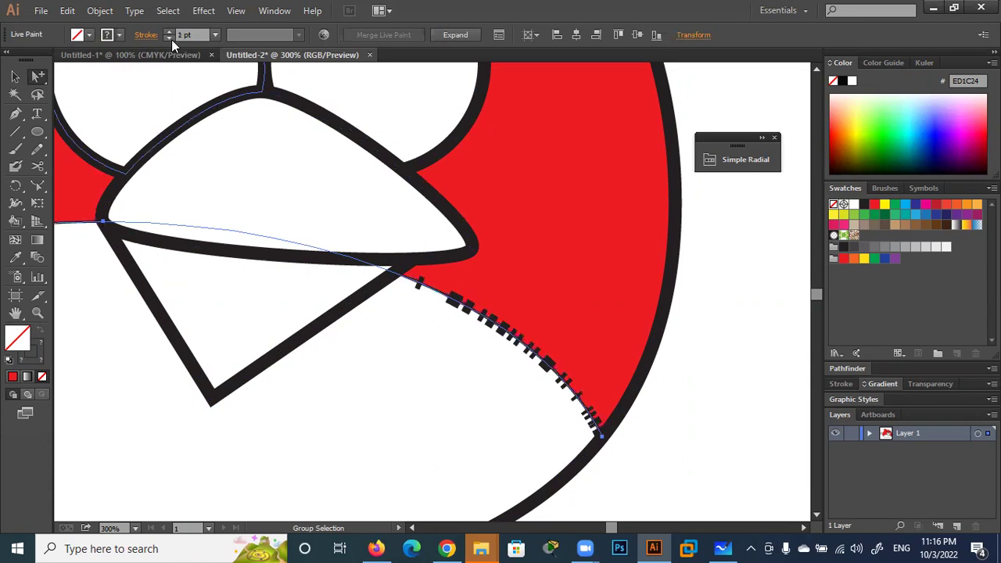
{"action": "left_click", "coordinate": [172, 39]}
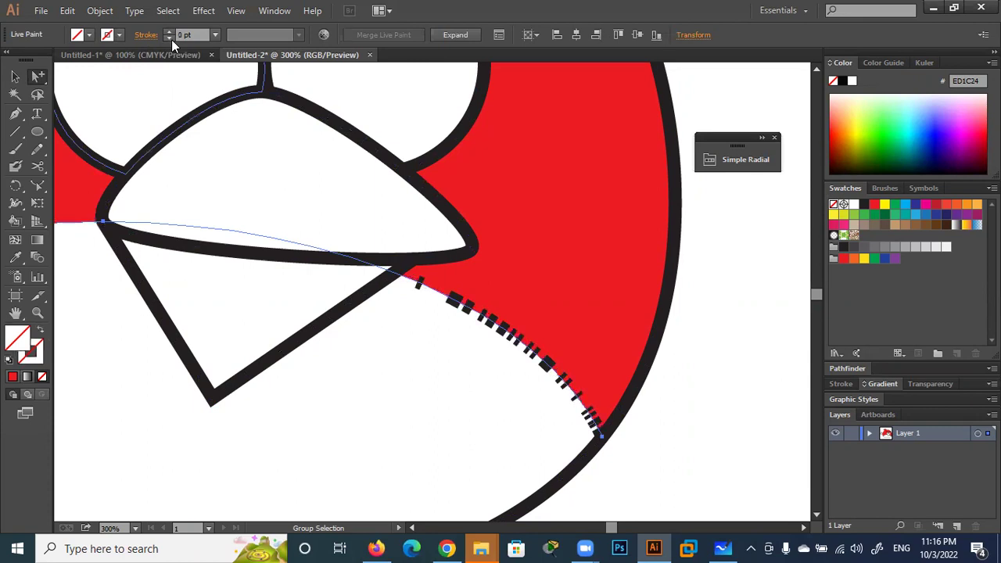
Reselect the belly edge path and set its stroke weight to 0 pt
{"action": "scroll", "coordinate": [371, 359], "scroll_direction": "down", "scroll_amount": 2}
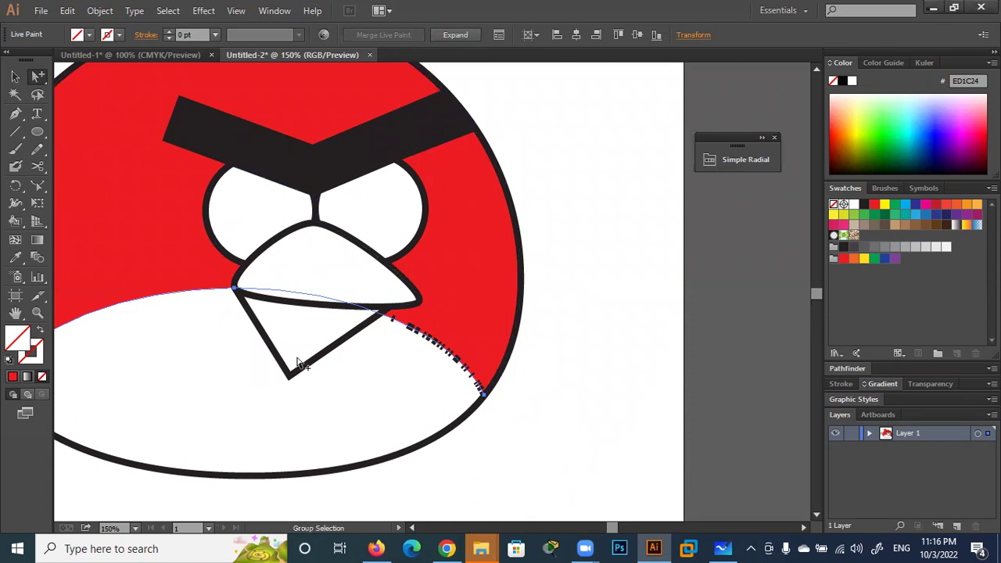
{"action": "scroll", "coordinate": [290, 368], "scroll_direction": "down", "scroll_amount": 1}
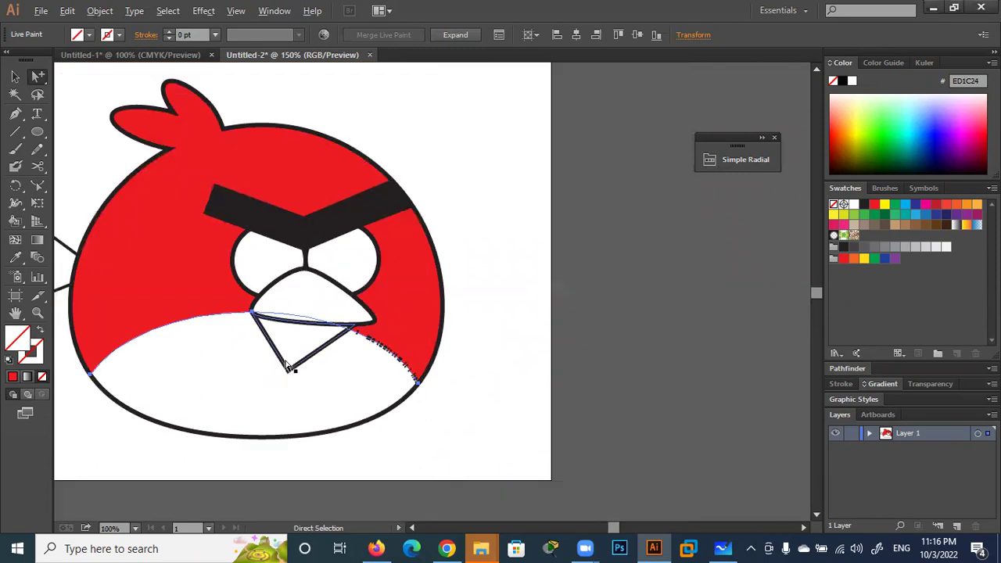
{"action": "scroll", "coordinate": [290, 367], "scroll_direction": "up", "scroll_amount": 1}
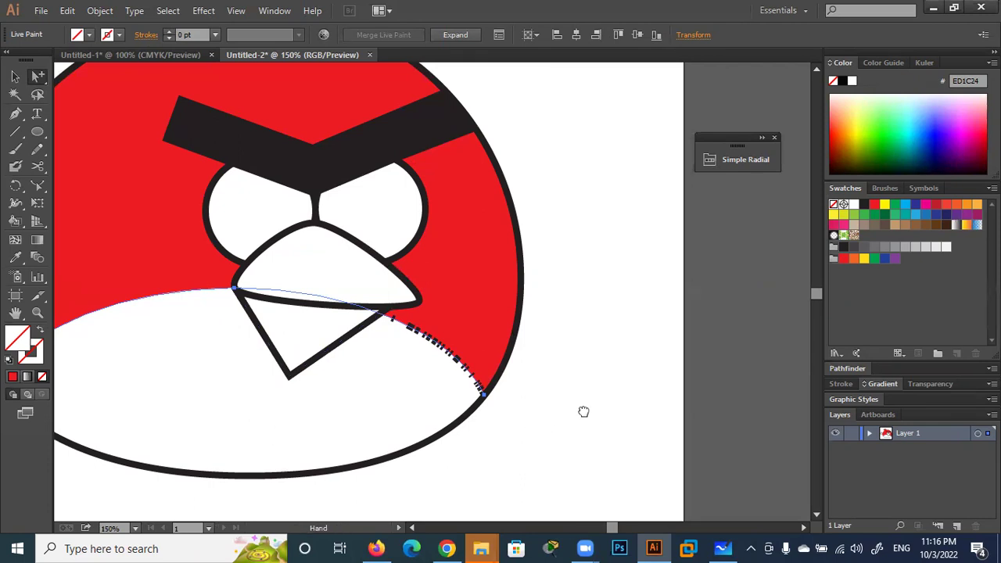
{"action": "left_click_drag", "start_coordinate": [584, 412], "coordinate": [677, 373]}
{"action": "left_click", "coordinate": [614, 313], "text": "ctrl"}
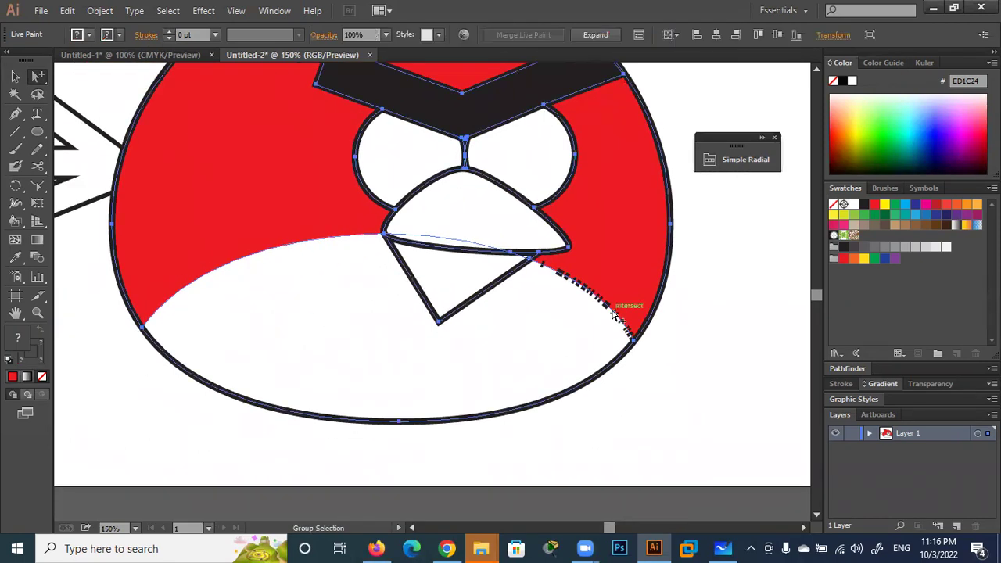
{"action": "left_click", "coordinate": [689, 402]}
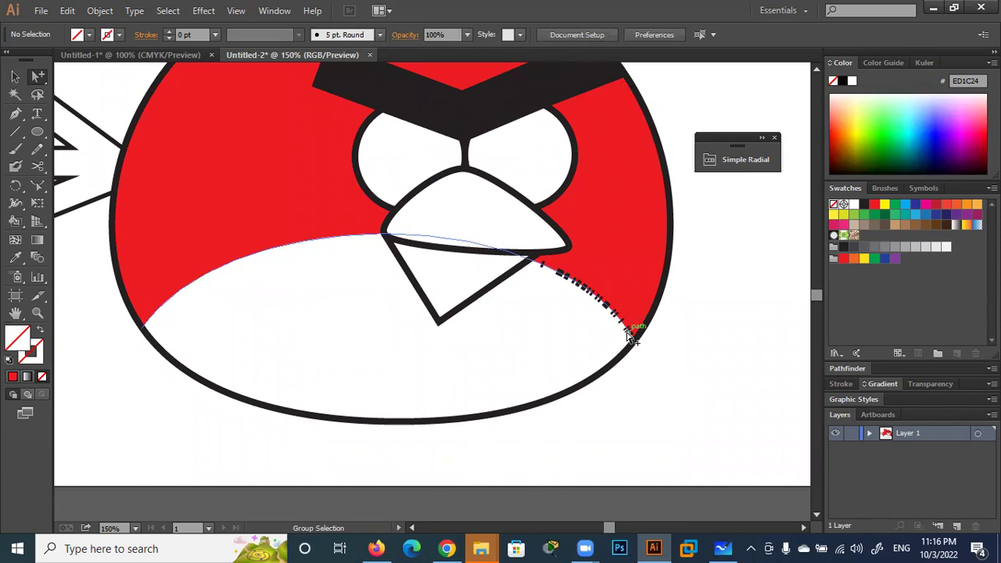
{"action": "left_click", "coordinate": [630, 334]}
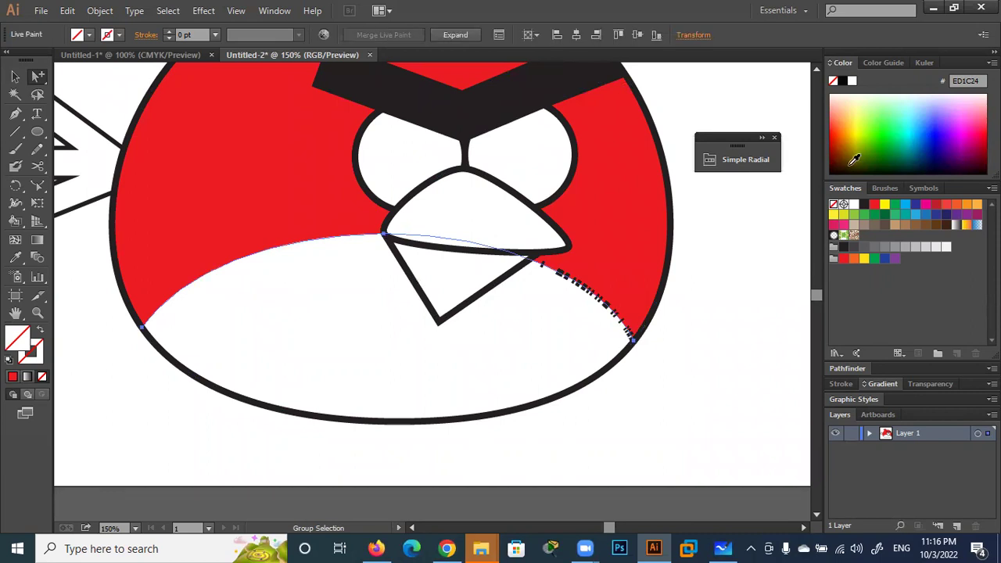
{"action": "left_click", "coordinate": [840, 384]}
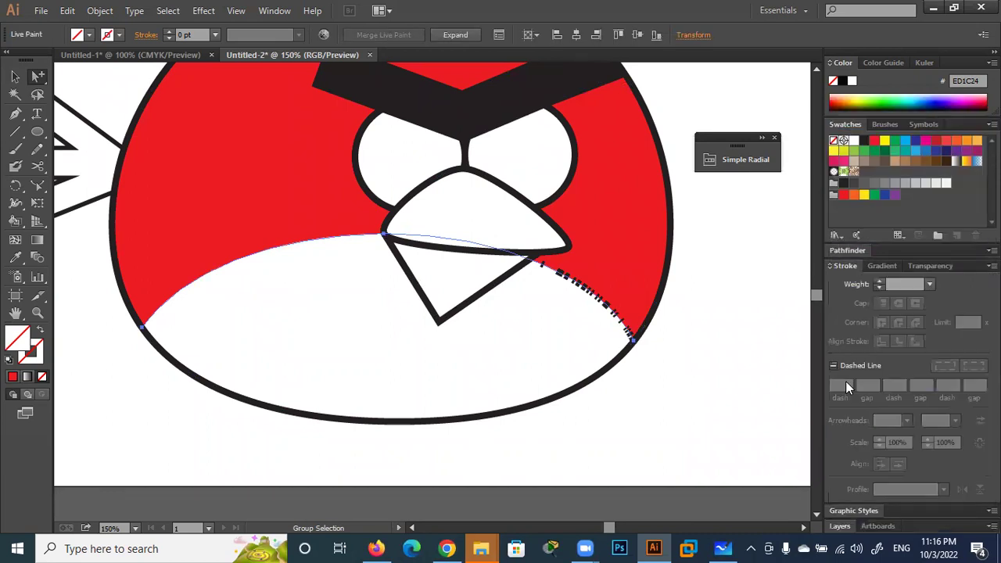
{"action": "left_click", "coordinate": [879, 282]}
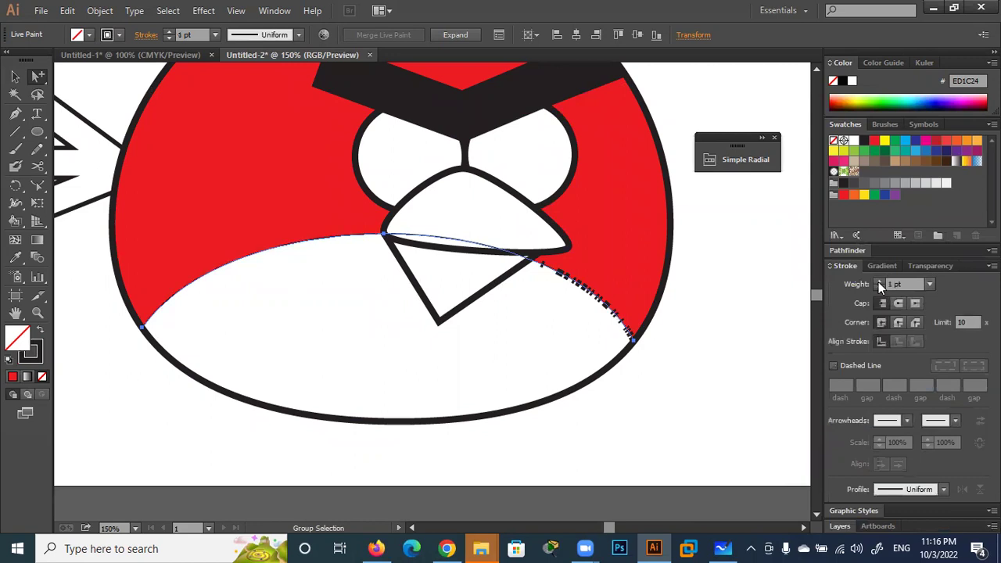
{"action": "left_click", "coordinate": [879, 281]}
{"action": "left_click", "coordinate": [876, 288]}
{"action": "left_click", "coordinate": [877, 288]}
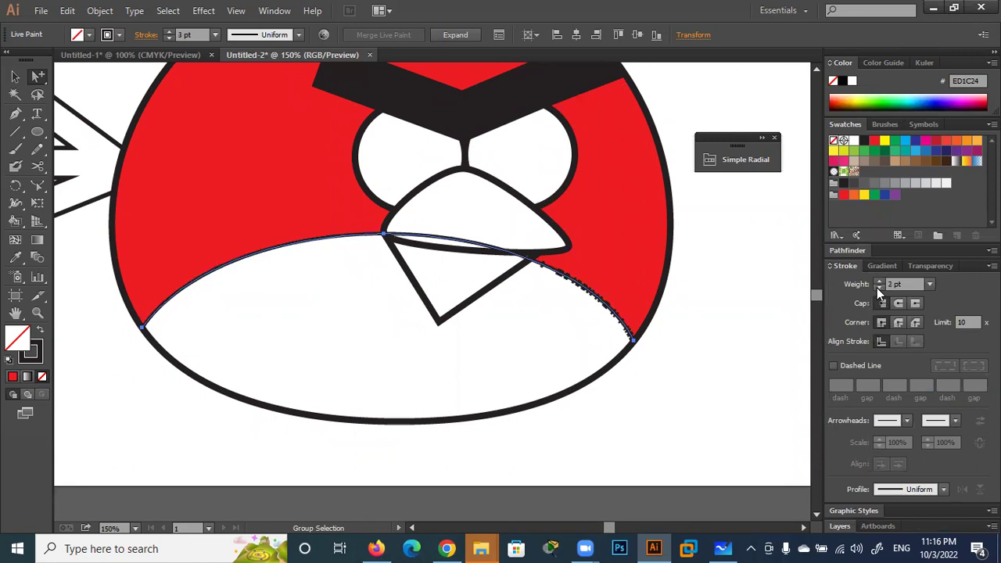
Select the Live Paint bird together with the head outline, eye and beak
{"action": "left_click", "coordinate": [562, 352]}
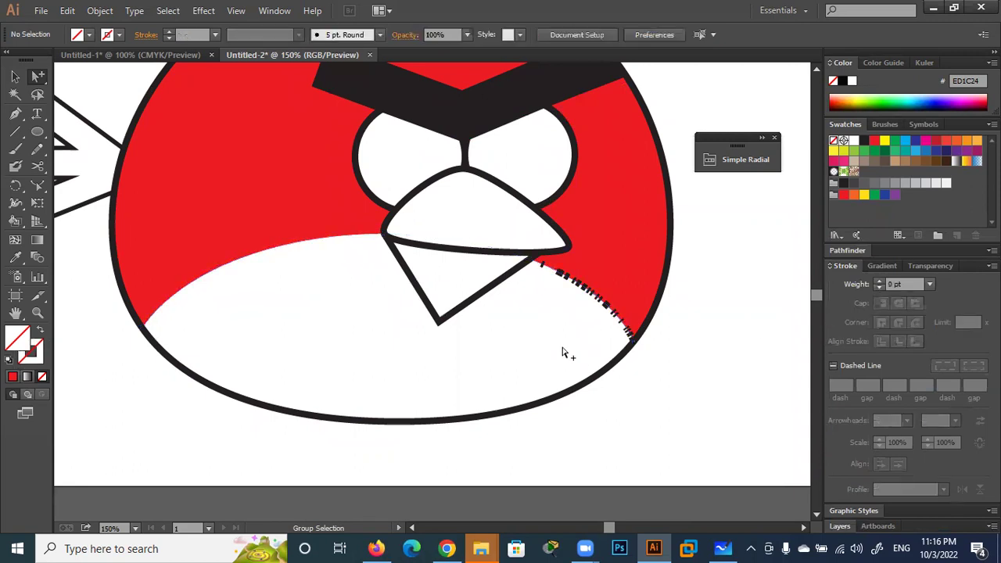
{"action": "left_click", "coordinate": [595, 300]}
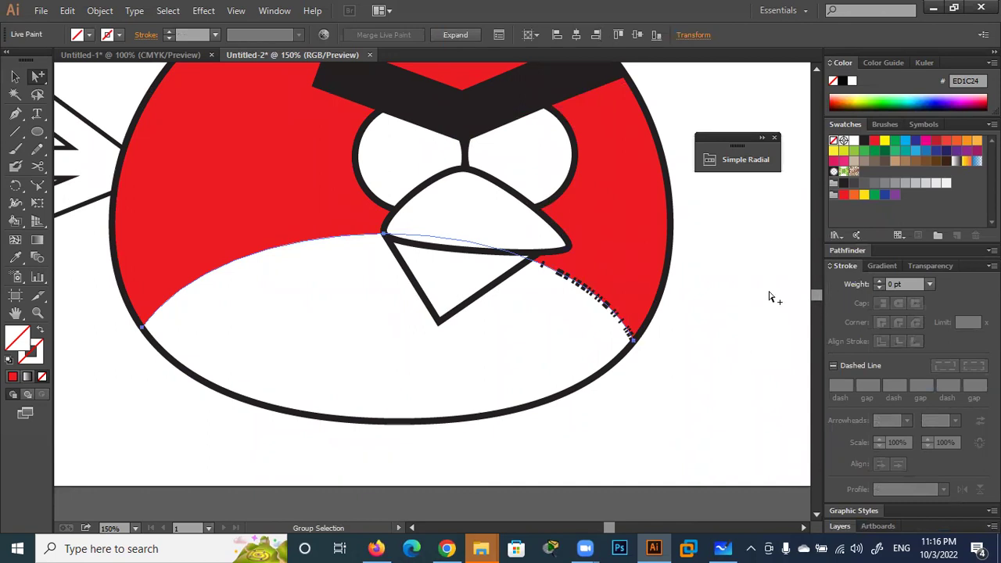
{"action": "left_click", "coordinate": [652, 317]}
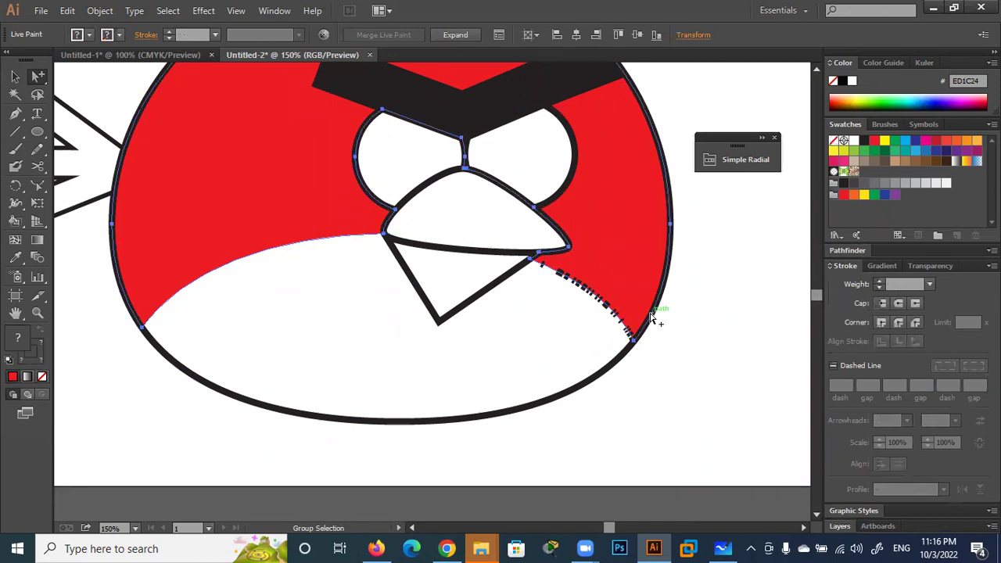
Select only the red shape's path using Group Selection
{"action": "scroll", "coordinate": [599, 322], "scroll_direction": "up", "scroll_amount": 3}
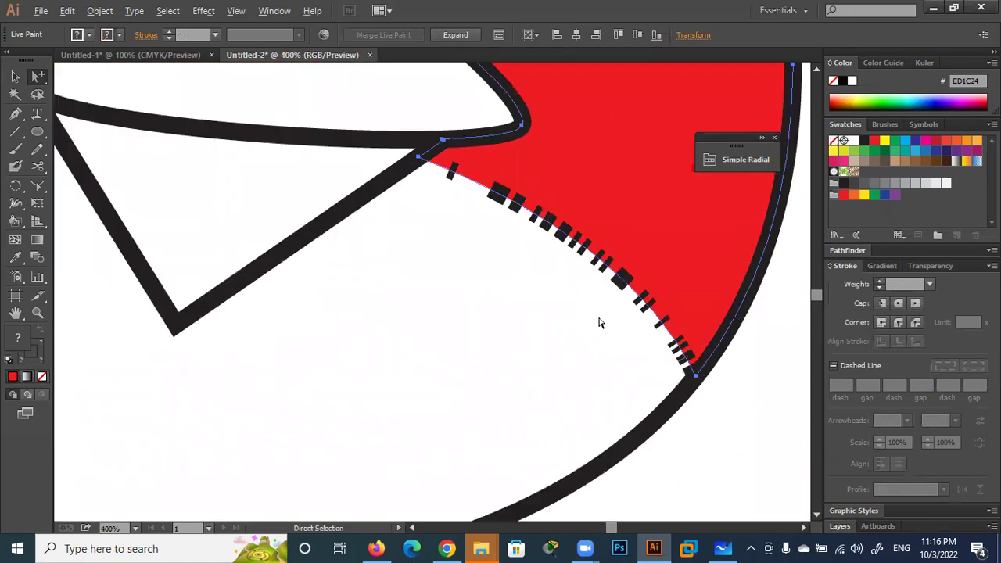
{"action": "key", "text": "alt"}
{"action": "left_click", "coordinate": [314, 188]}
{"action": "left_click", "coordinate": [693, 374]}
{"action": "left_click", "coordinate": [412, 167], "text": "shift"}
{"action": "left_click", "coordinate": [696, 376]}
Cut off the belly-edge segment at both ends and remove its dashed stroke
{"action": "left_click", "coordinate": [37, 167]}
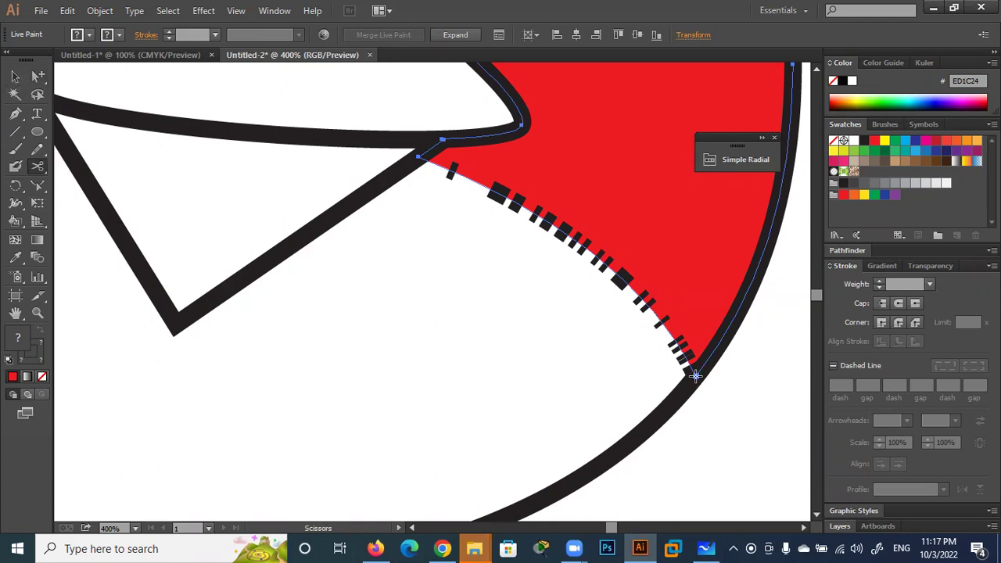
{"action": "left_click", "coordinate": [696, 376]}
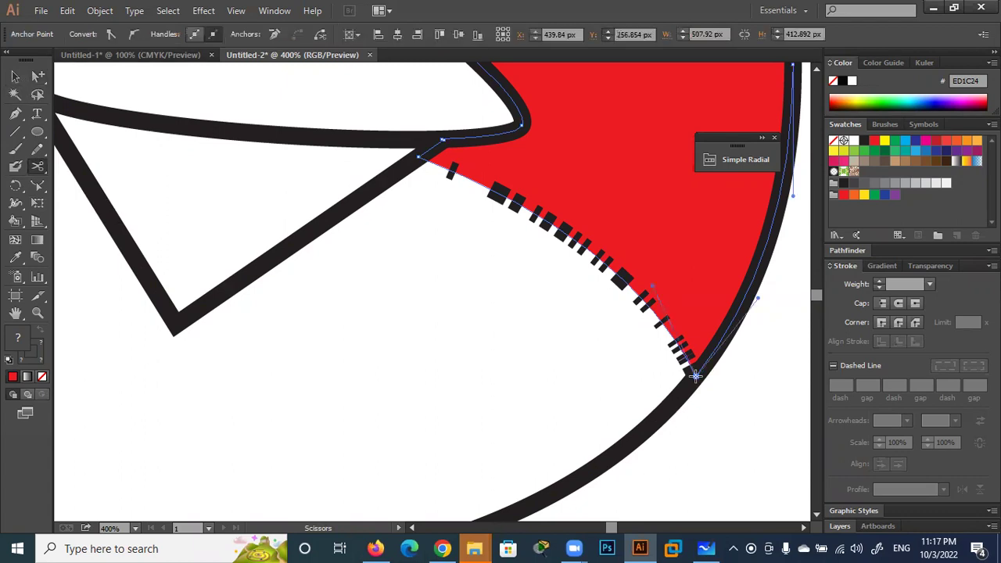
{"action": "left_click", "coordinate": [417, 156]}
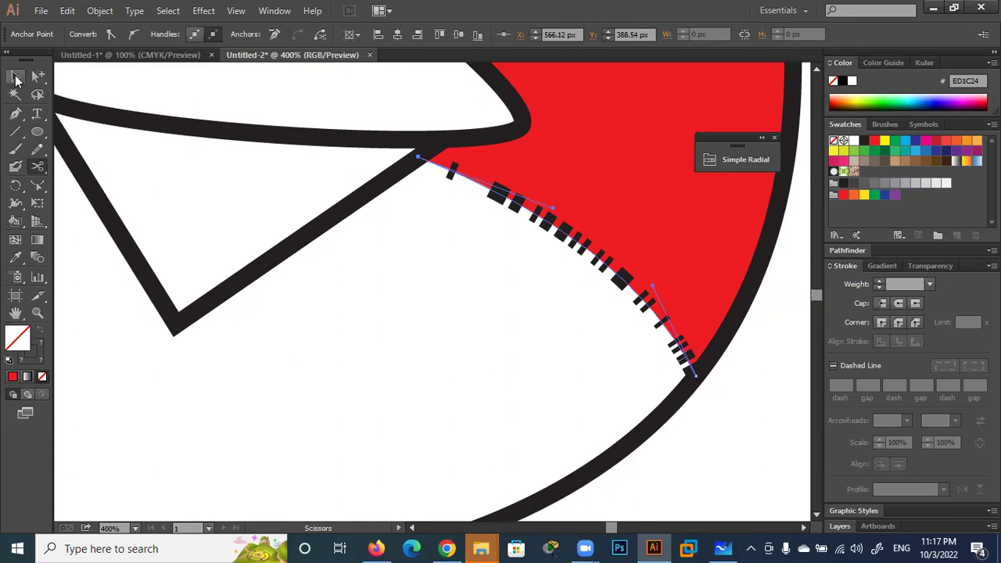
{"action": "left_click", "coordinate": [14, 76]}
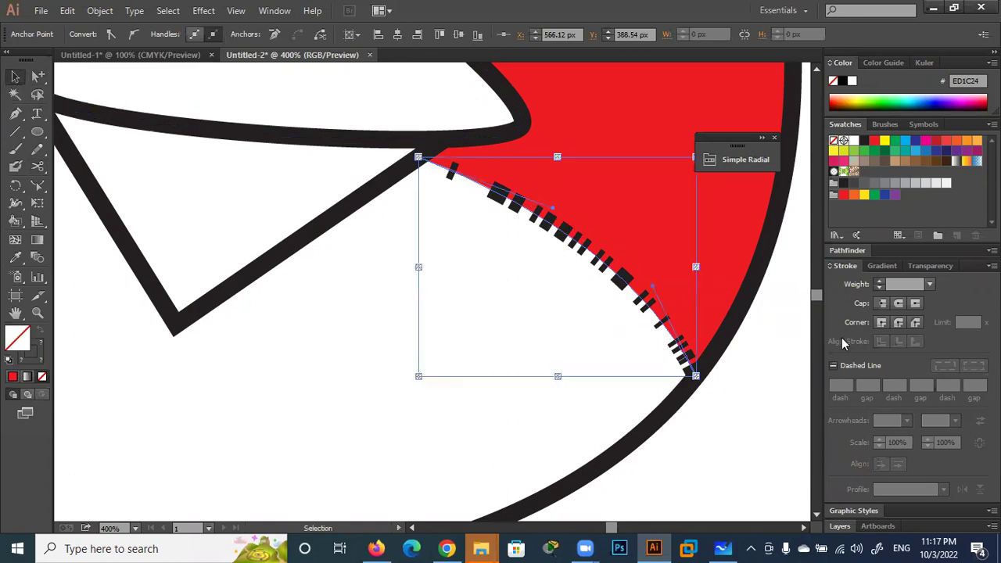
{"action": "left_click", "coordinate": [880, 288]}
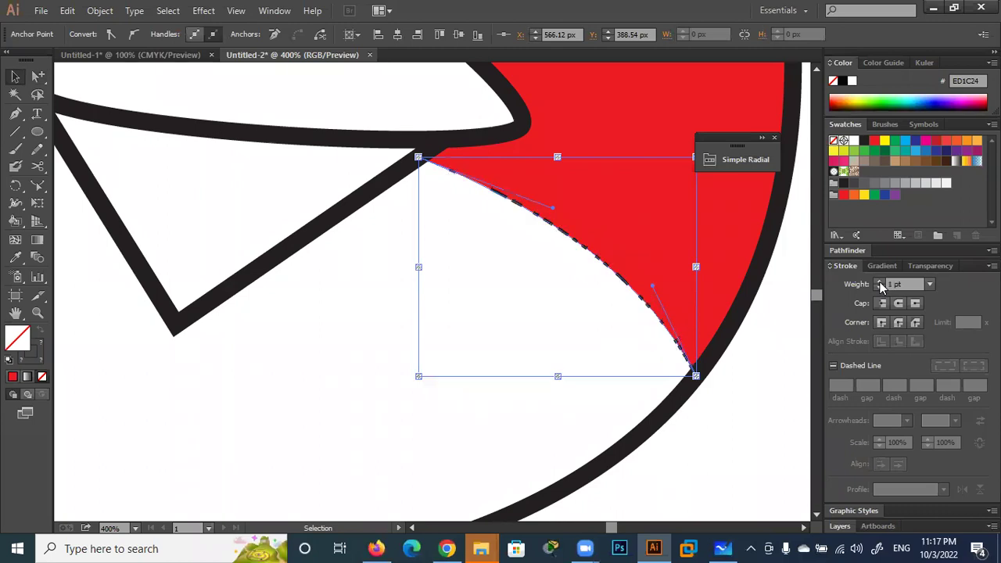
{"action": "left_click", "coordinate": [879, 286]}
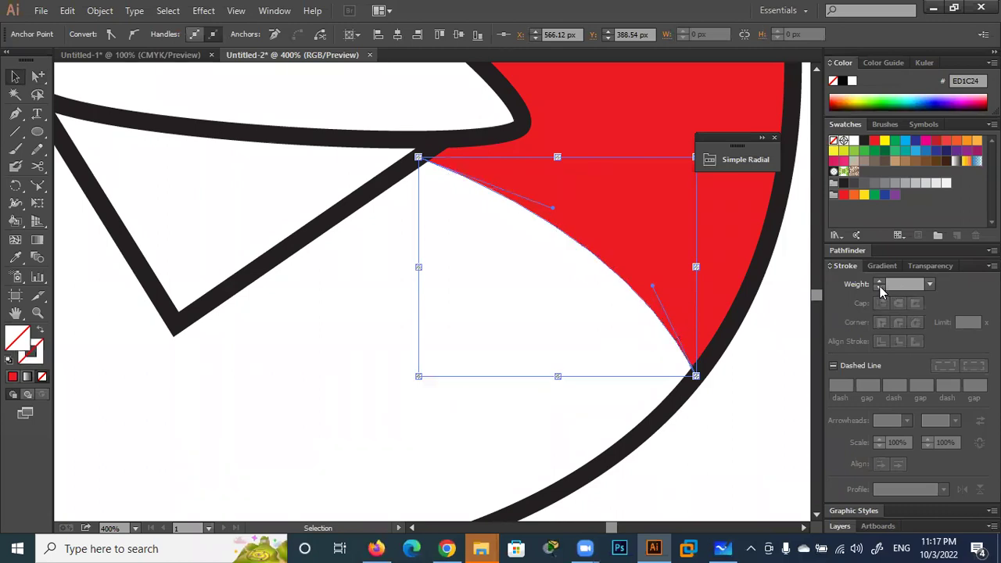
{"action": "left_click", "coordinate": [785, 385]}
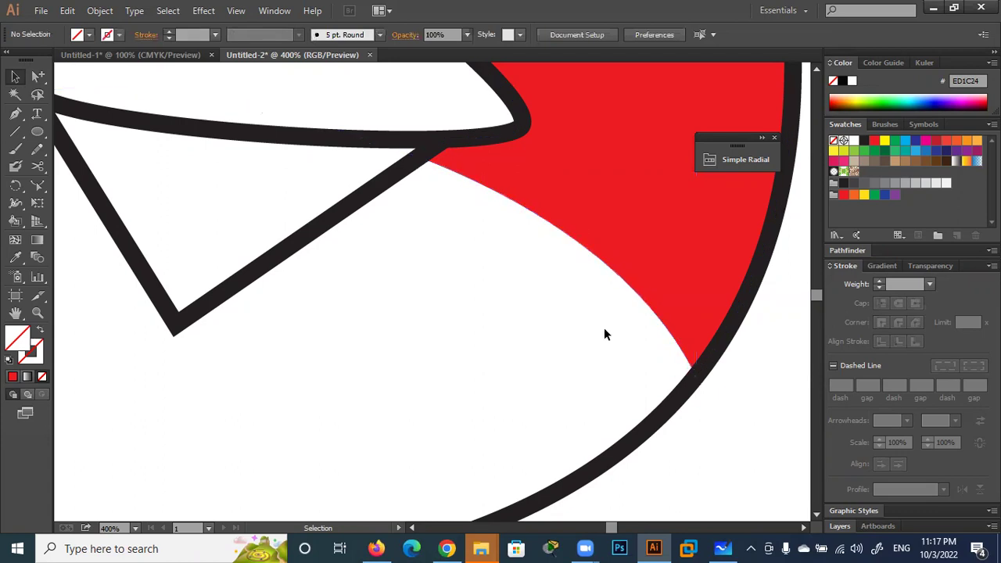
Start drawing a circle pupil on the bird's right eye
{"action": "scroll", "coordinate": [605, 350], "scroll_direction": "down", "scroll_amount": 1}
{"action": "scroll", "coordinate": [606, 350], "scroll_direction": "down", "scroll_amount": 1}
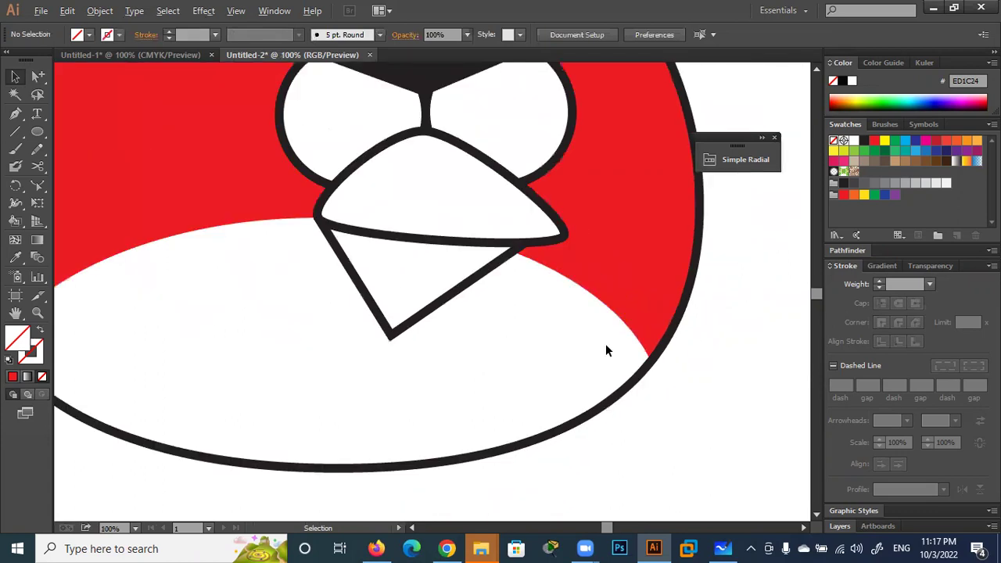
{"action": "scroll", "coordinate": [606, 350], "scroll_direction": "down", "scroll_amount": 1}
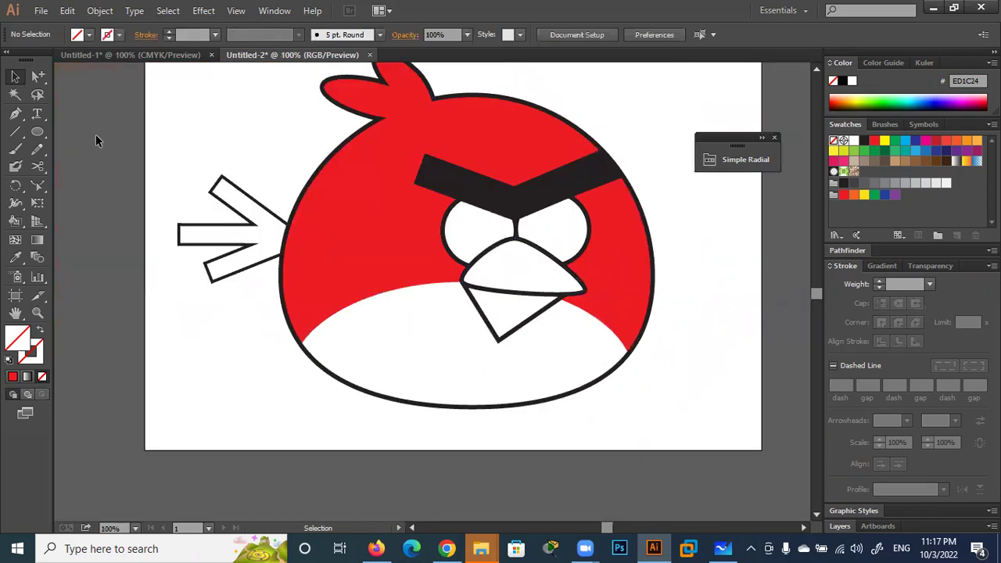
{"action": "left_click", "coordinate": [40, 136]}
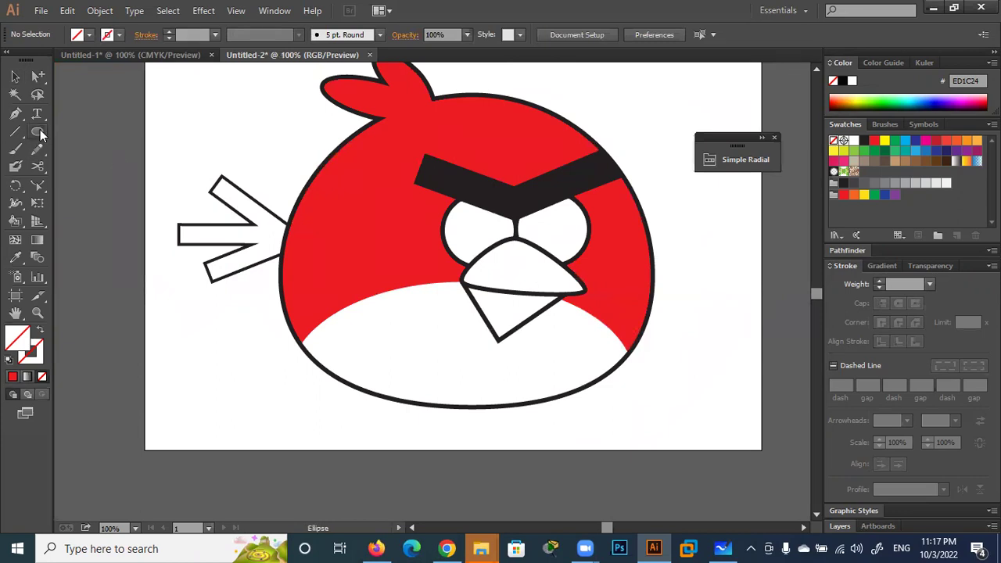
{"action": "left_click_drag", "start_coordinate": [558, 223], "coordinate": [538, 240]}
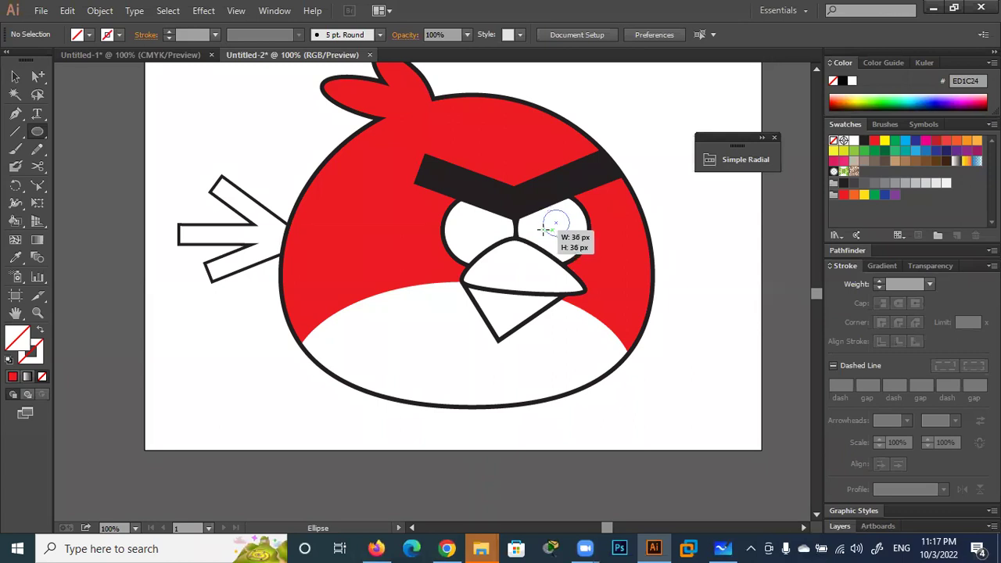
Size the pupil to about 26 px, fill it black, and Alt-drag a copy into the left eye
{"action": "left_click_drag", "start_coordinate": [538, 239], "coordinate": [541, 228]}
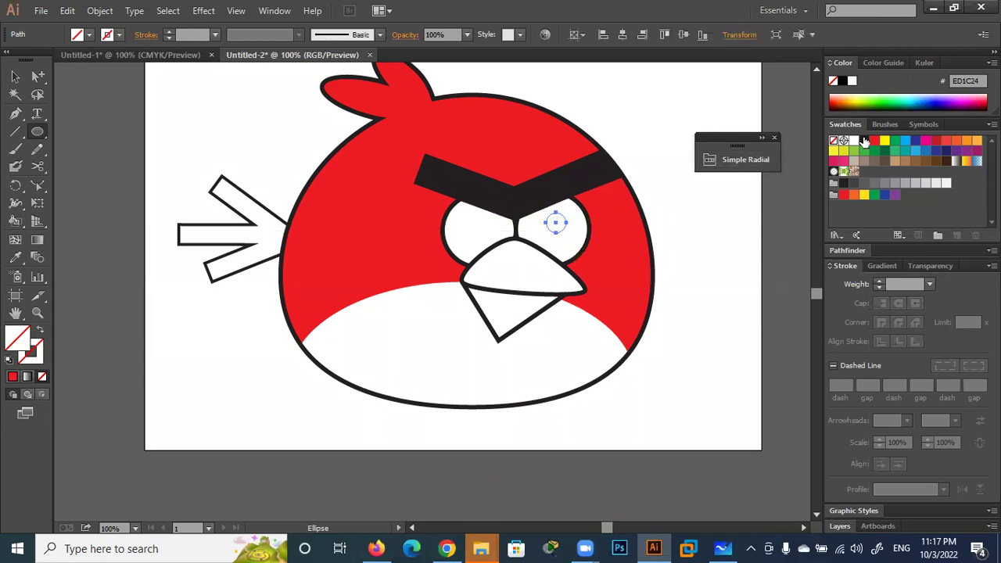
{"action": "left_click", "coordinate": [864, 141]}
{"action": "left_click", "coordinate": [15, 75]}
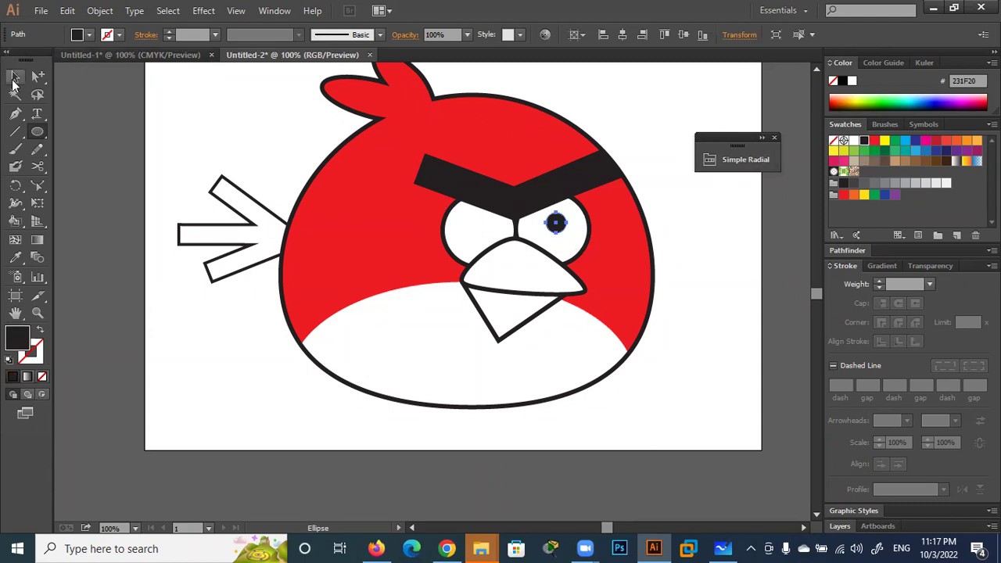
{"action": "left_click", "coordinate": [657, 288]}
{"action": "left_click_drag", "start_coordinate": [556, 229], "coordinate": [510, 234]}
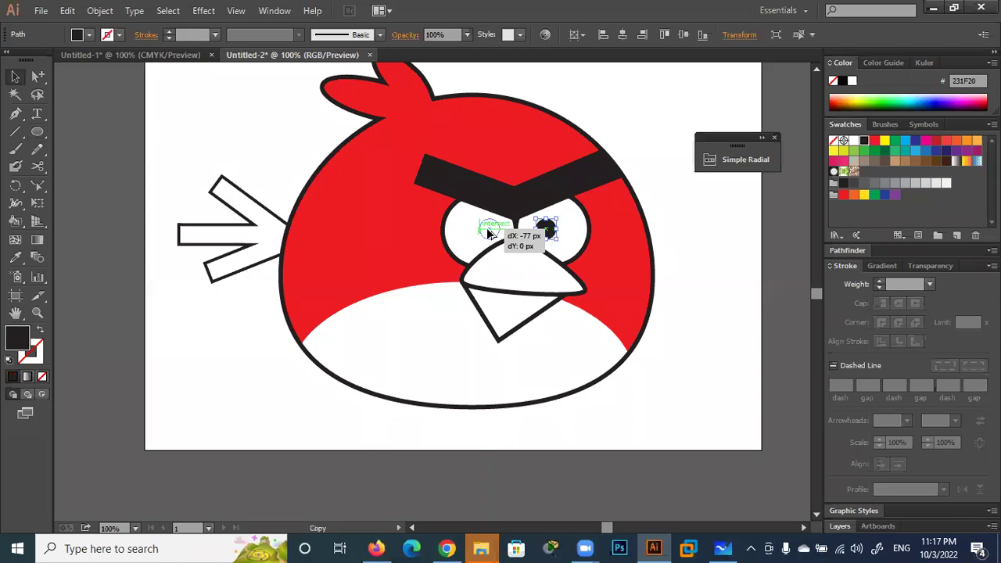
{"action": "left_click_drag", "start_coordinate": [510, 234], "coordinate": [487, 228]}
{"action": "left_click", "coordinate": [721, 293]}
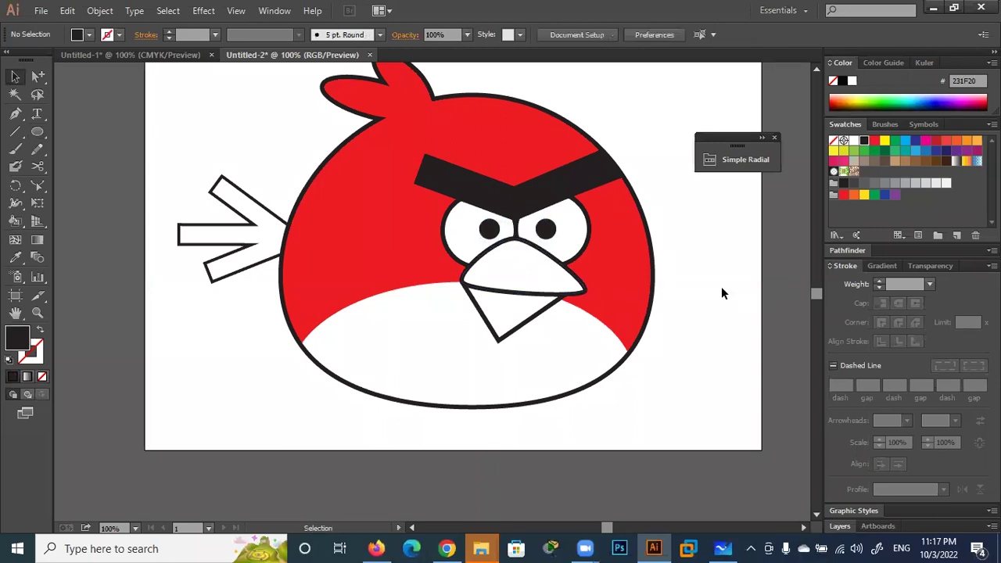
Fill the white tail feather shape with the black swatch
{"action": "left_click", "coordinate": [259, 235]}
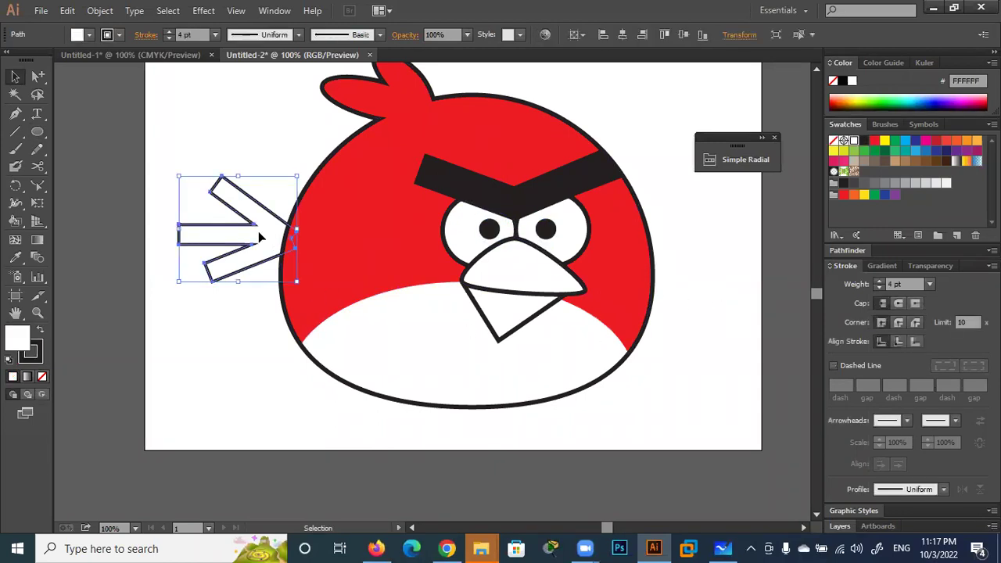
{"action": "double_click", "coordinate": [19, 336]}
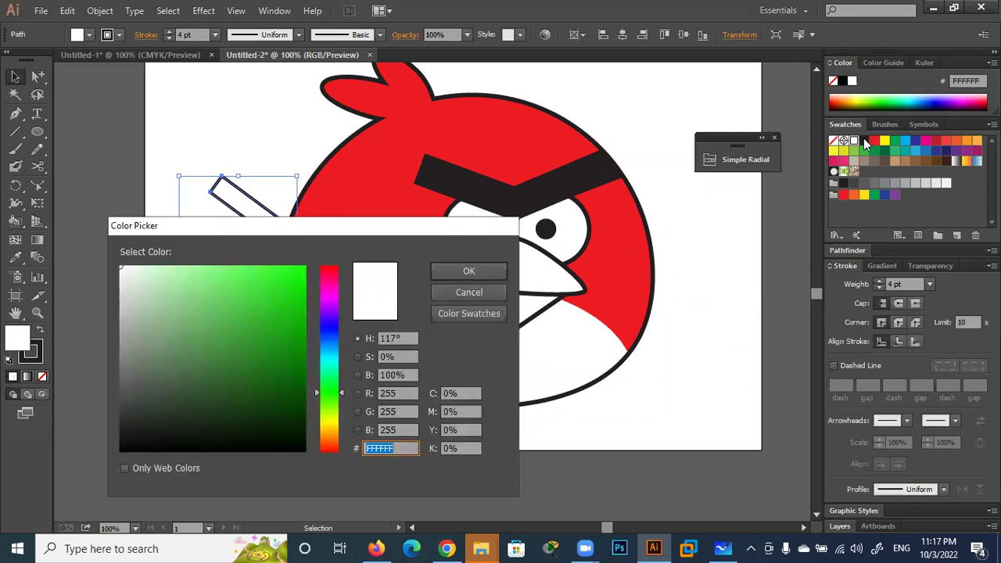
{"action": "left_click", "coordinate": [469, 293]}
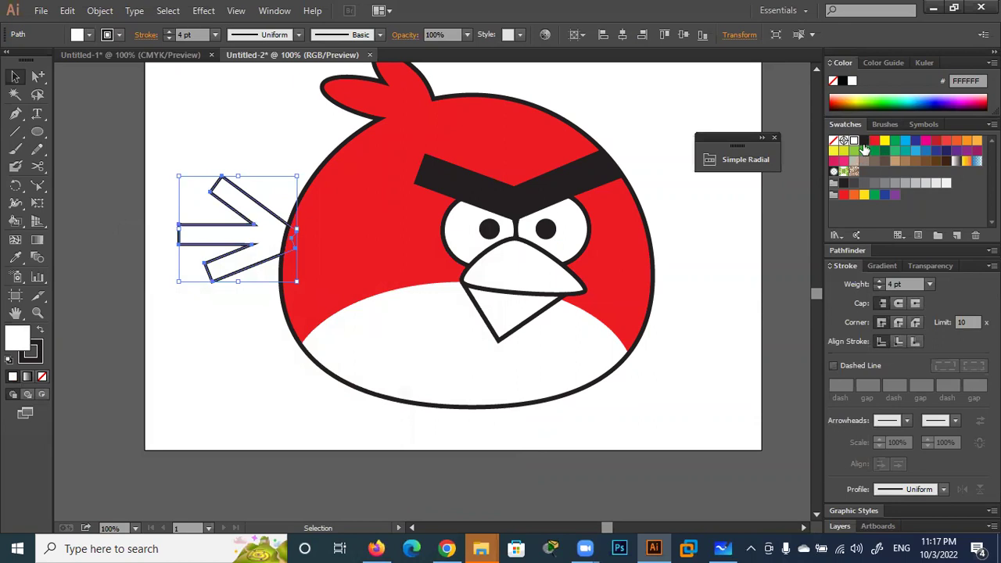
{"action": "left_click", "coordinate": [865, 142]}
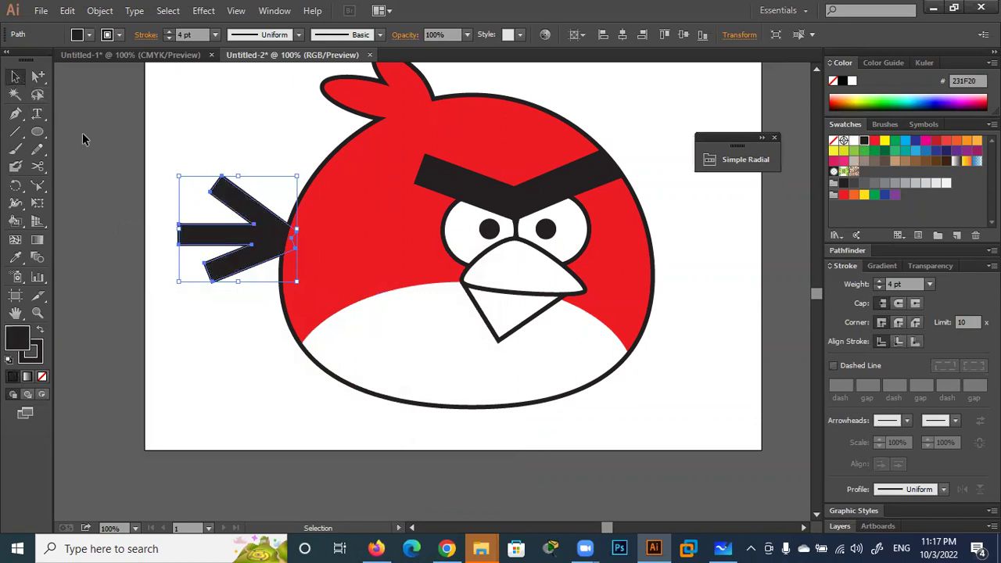
{"action": "left_click", "coordinate": [165, 274]}
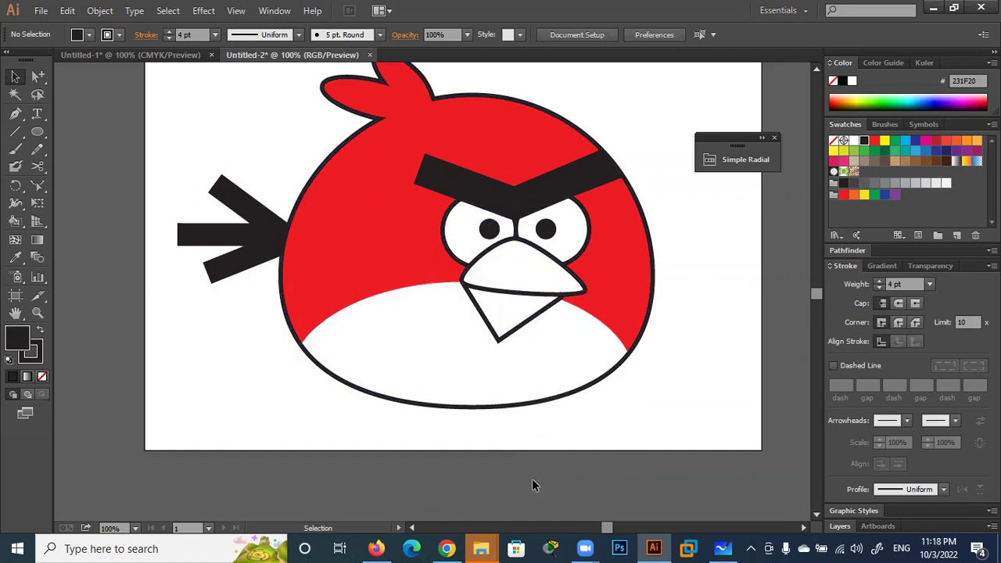
{"action": "left_click", "coordinate": [541, 272]}
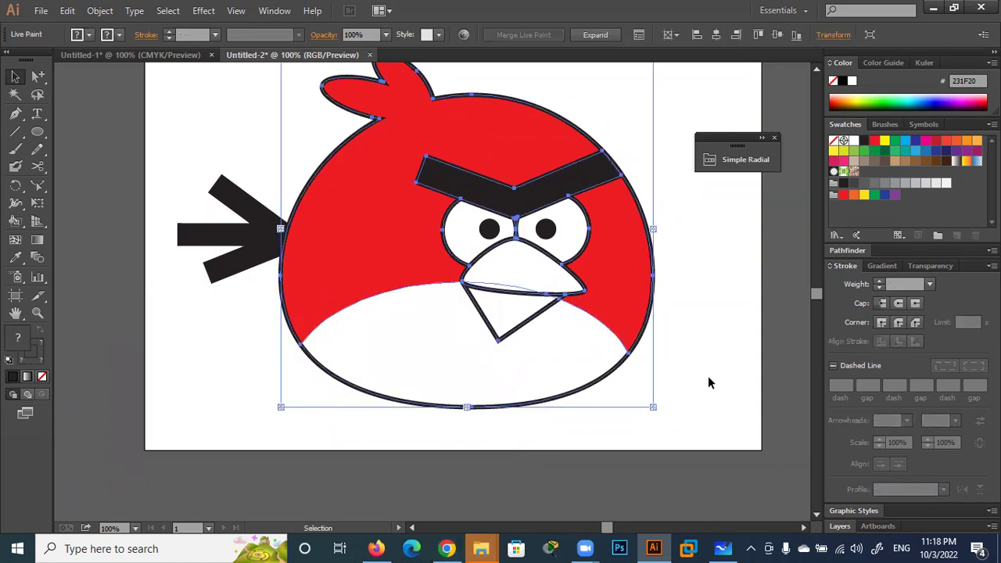
{"action": "left_click", "coordinate": [749, 381]}
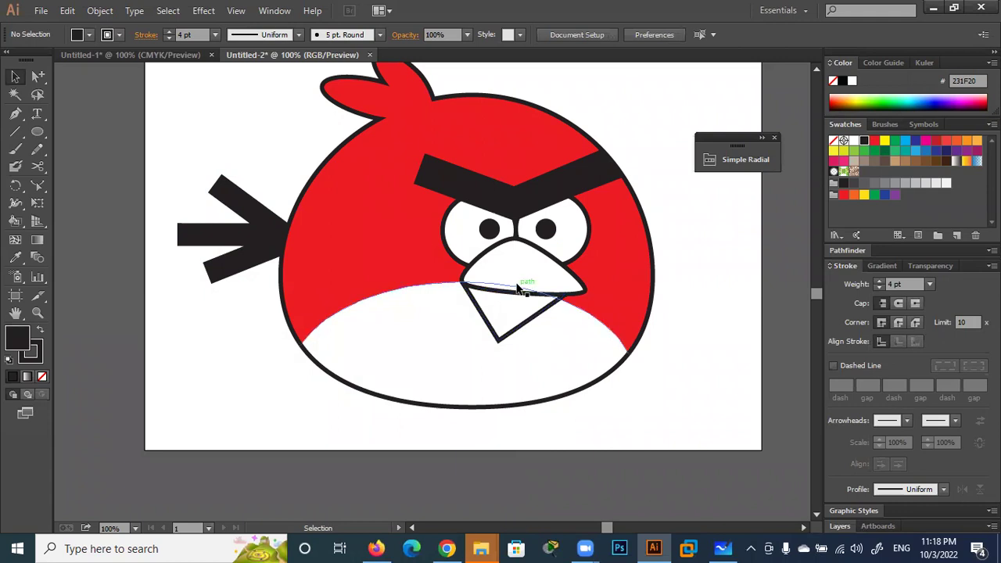
{"action": "left_click", "coordinate": [574, 291]}
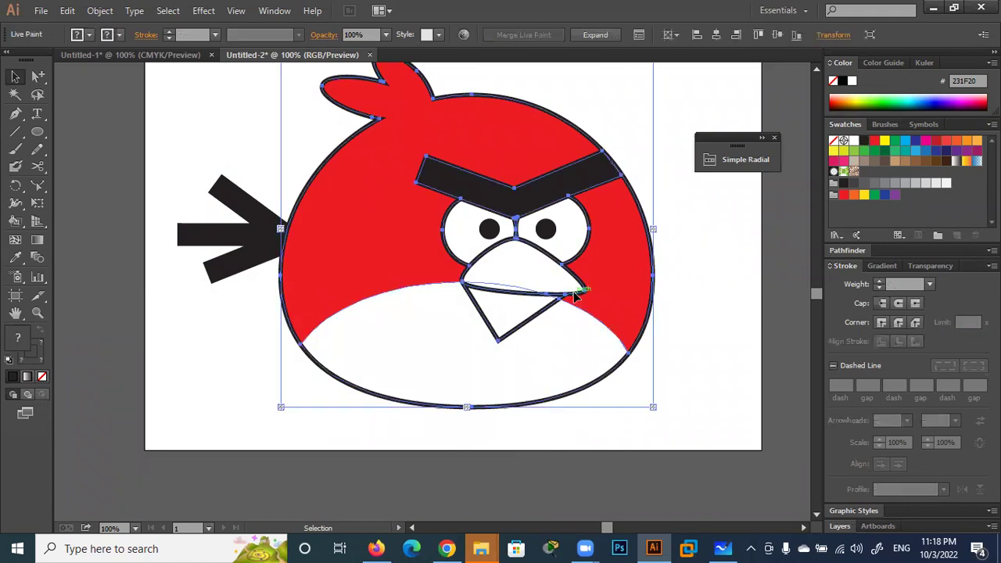
{"action": "scroll", "coordinate": [499, 372], "scroll_direction": "up", "scroll_amount": 2}
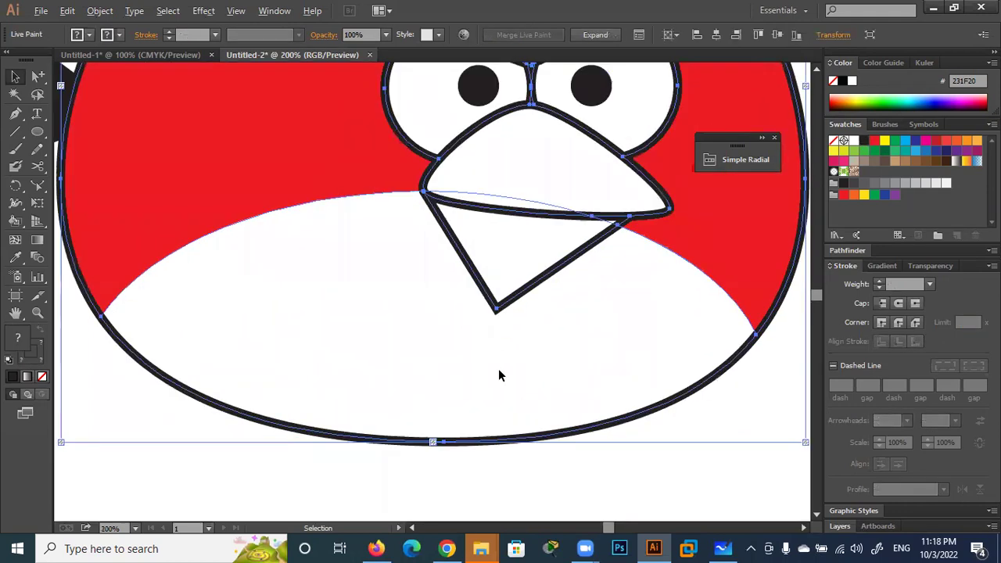
{"action": "scroll", "coordinate": [498, 375], "scroll_direction": "up", "scroll_amount": 2}
{"action": "scroll", "coordinate": [564, 302], "scroll_direction": "up", "scroll_amount": 2}
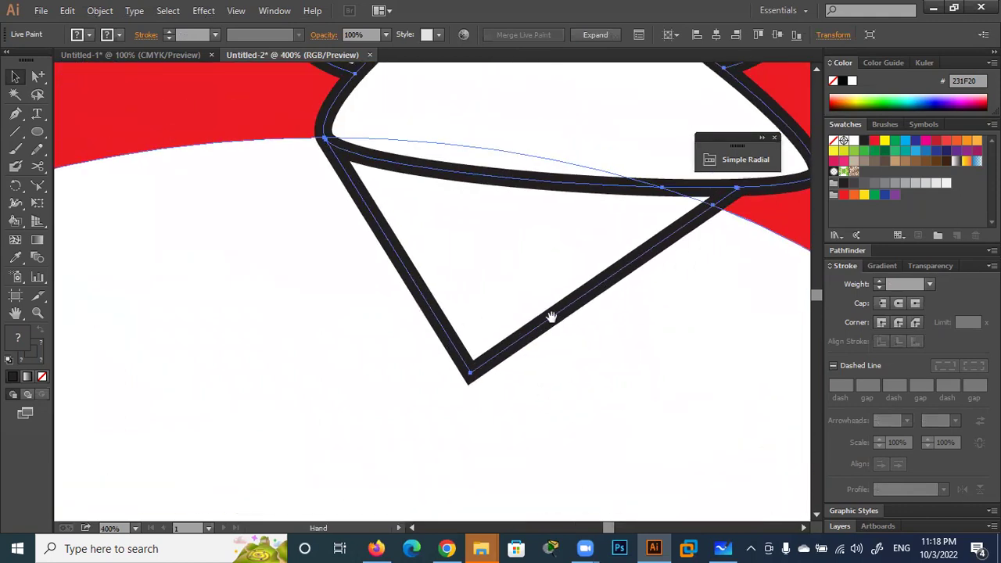
{"action": "scroll", "coordinate": [548, 313], "scroll_direction": "up", "scroll_amount": 1}
{"action": "left_click", "coordinate": [14, 204]}
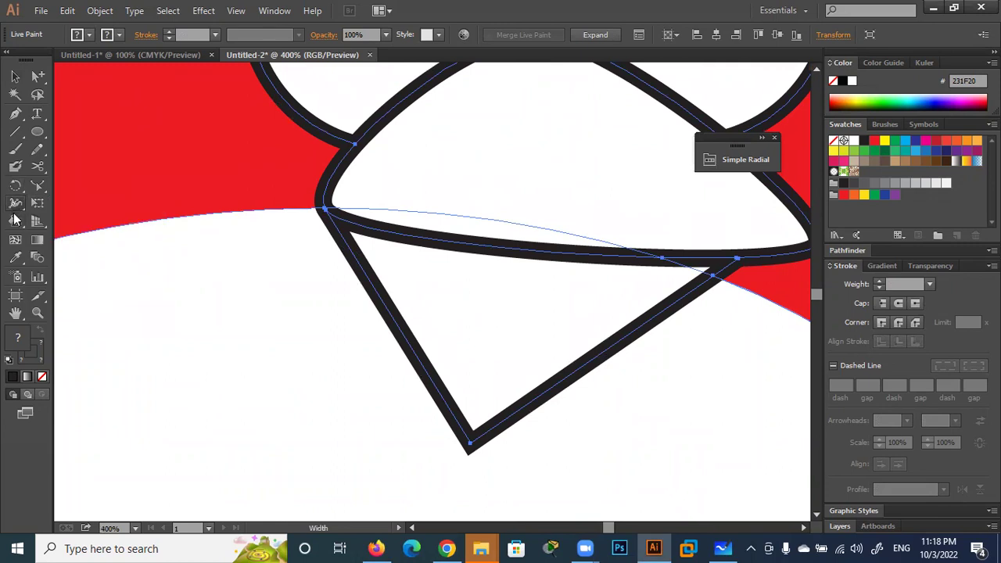
{"action": "left_click", "coordinate": [15, 221]}
{"action": "left_click", "coordinate": [63, 220]}
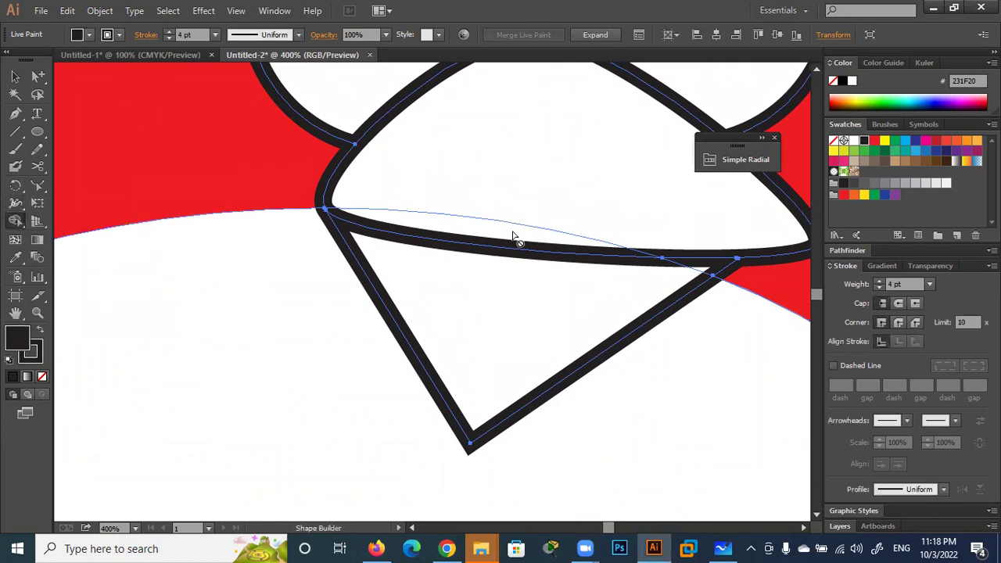
{"action": "scroll", "coordinate": [513, 235], "scroll_direction": "down", "scroll_amount": 1, "text": "alt"}
{"action": "scroll", "coordinate": [514, 234], "scroll_direction": "down", "scroll_amount": 1, "text": "alt"}
{"action": "scroll", "coordinate": [513, 235], "scroll_direction": "down", "scroll_amount": 1, "text": "alt"}
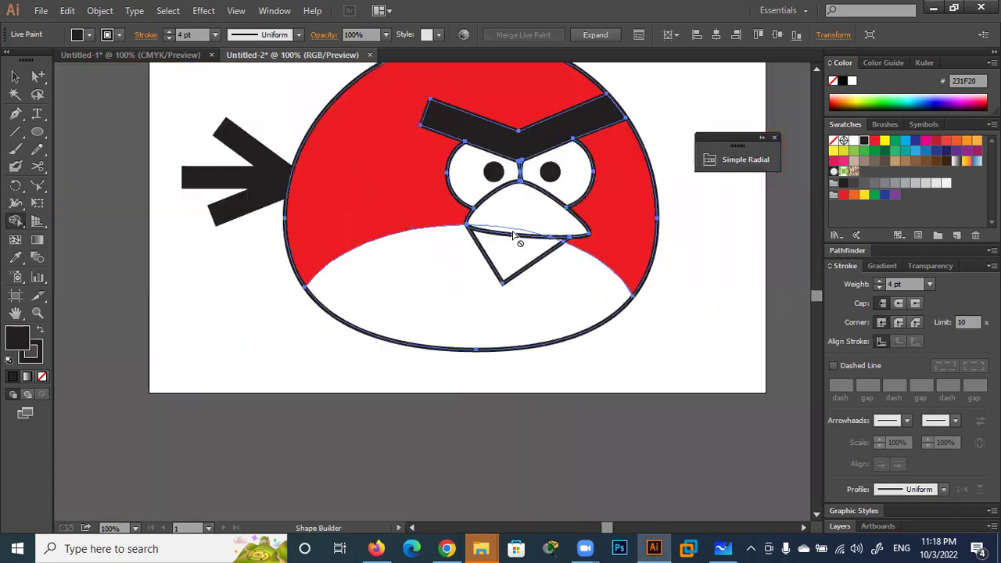
{"action": "left_click", "coordinate": [15, 76]}
{"action": "left_click", "coordinate": [156, 109]}
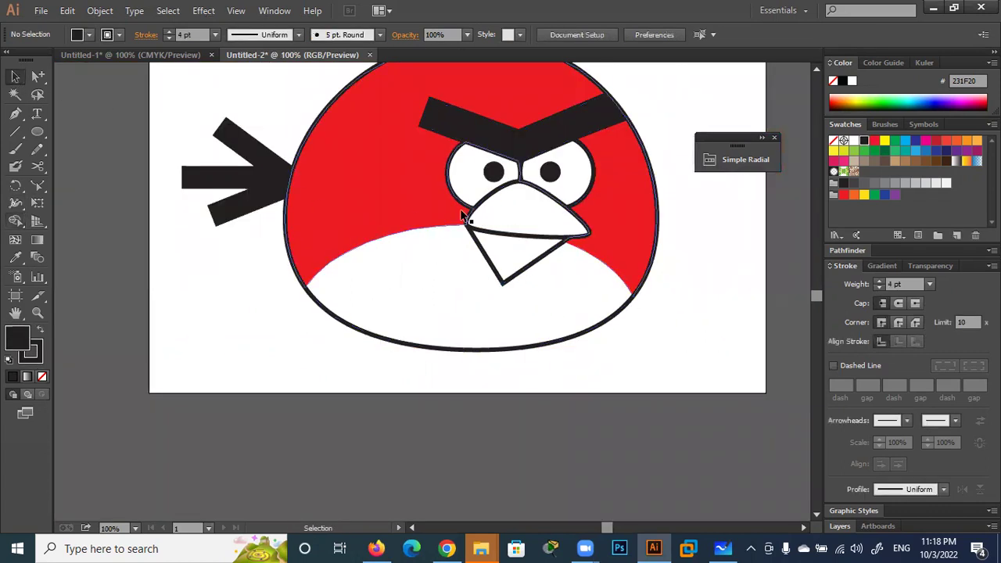
{"action": "left_click_drag", "start_coordinate": [671, 105], "coordinate": [380, 396]}
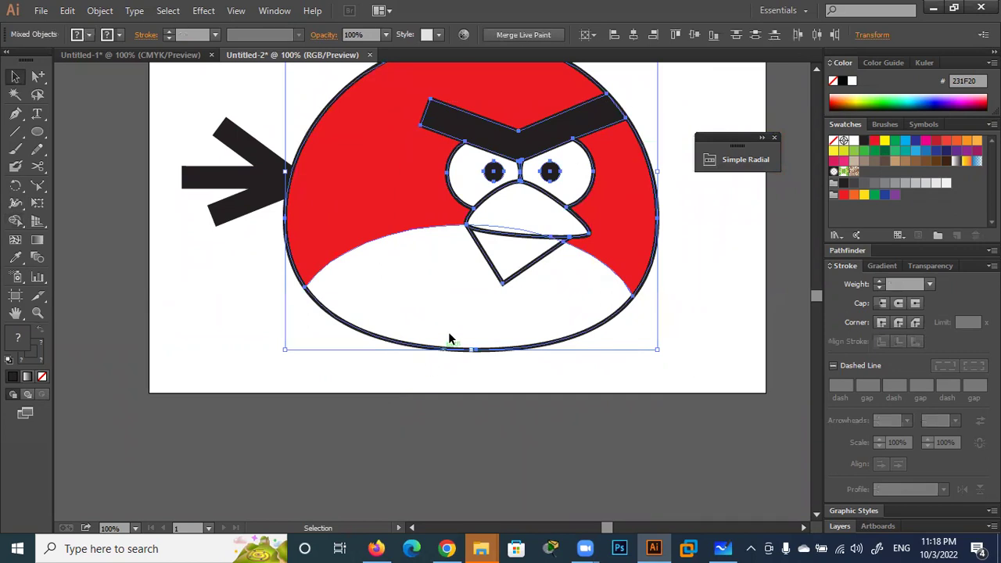
{"action": "left_click", "coordinate": [16, 203]}
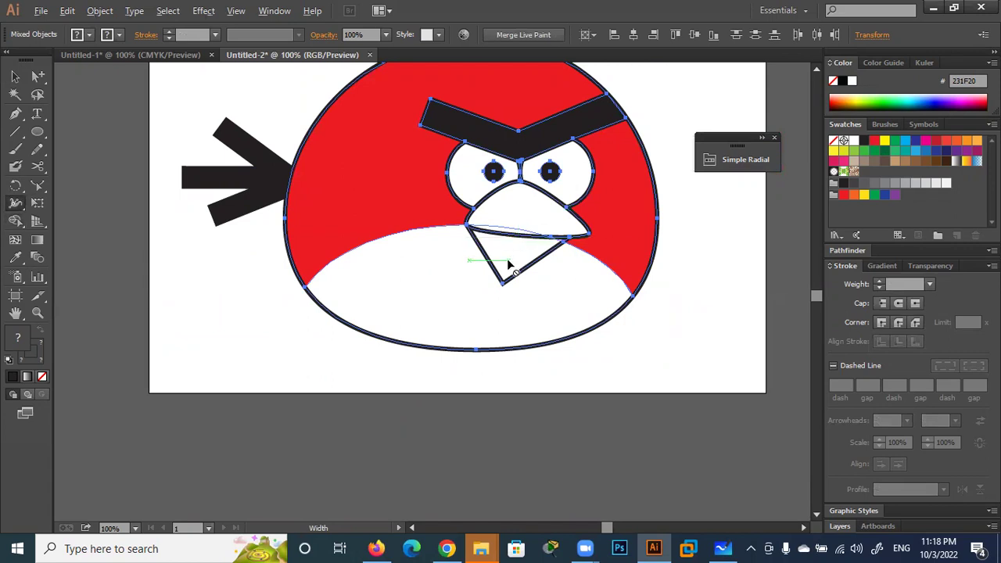
{"action": "scroll", "coordinate": [509, 266], "scroll_direction": "down", "scroll_amount": 2, "text": "alt"}
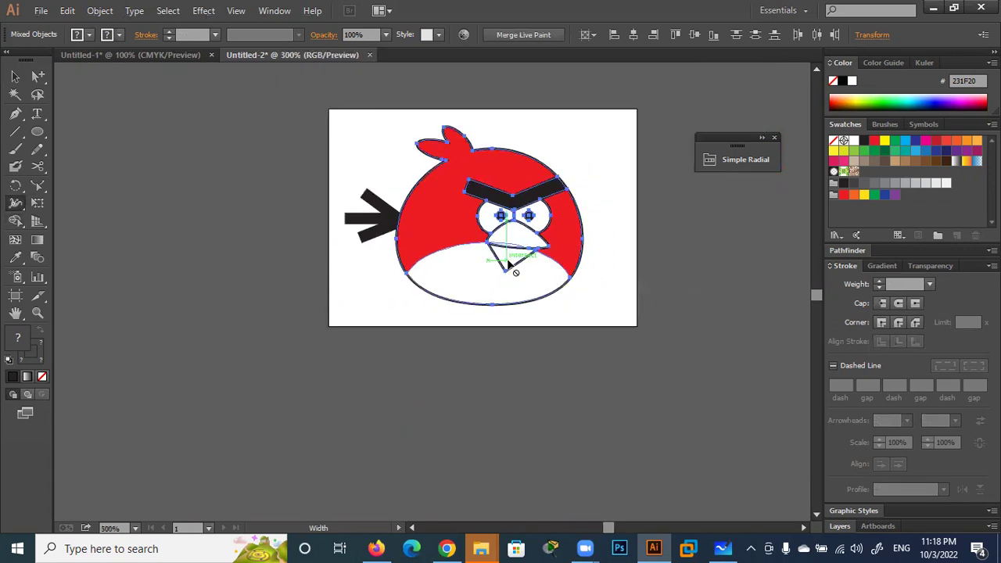
{"action": "scroll", "coordinate": [508, 262], "scroll_direction": "up", "scroll_amount": 5, "text": "alt"}
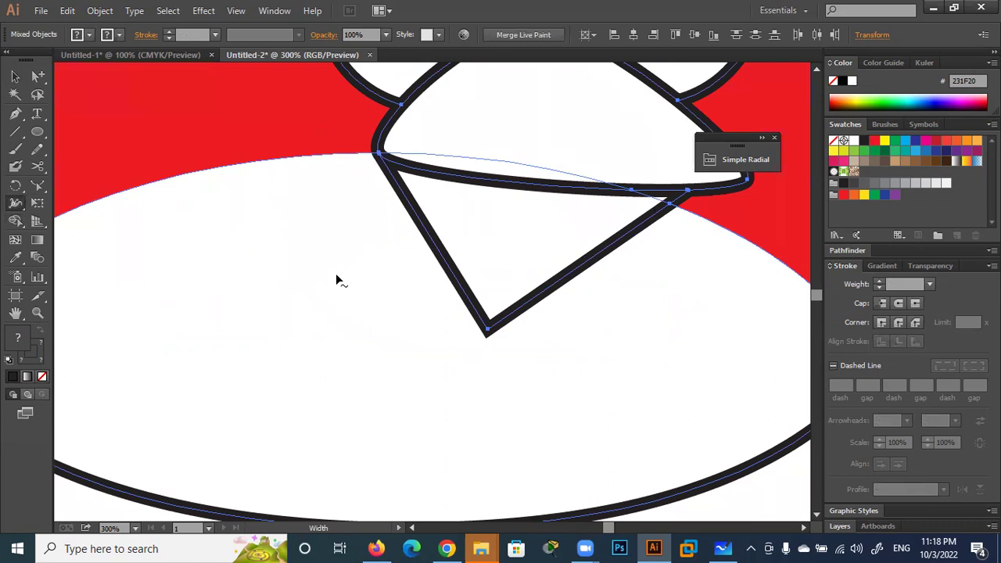
{"action": "left_click", "coordinate": [15, 76]}
{"action": "left_click", "coordinate": [763, 501]}
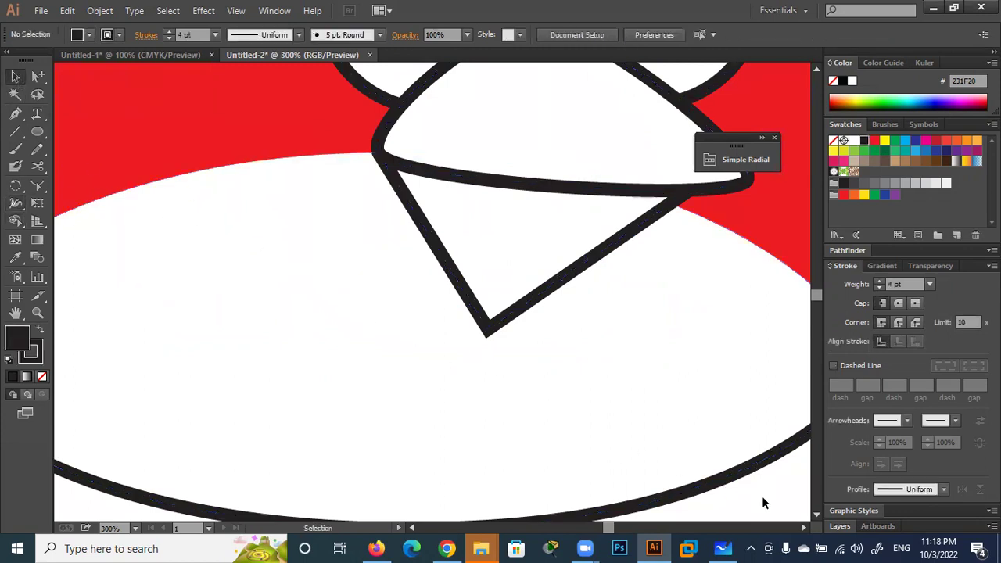
{"action": "left_click", "coordinate": [15, 222]}
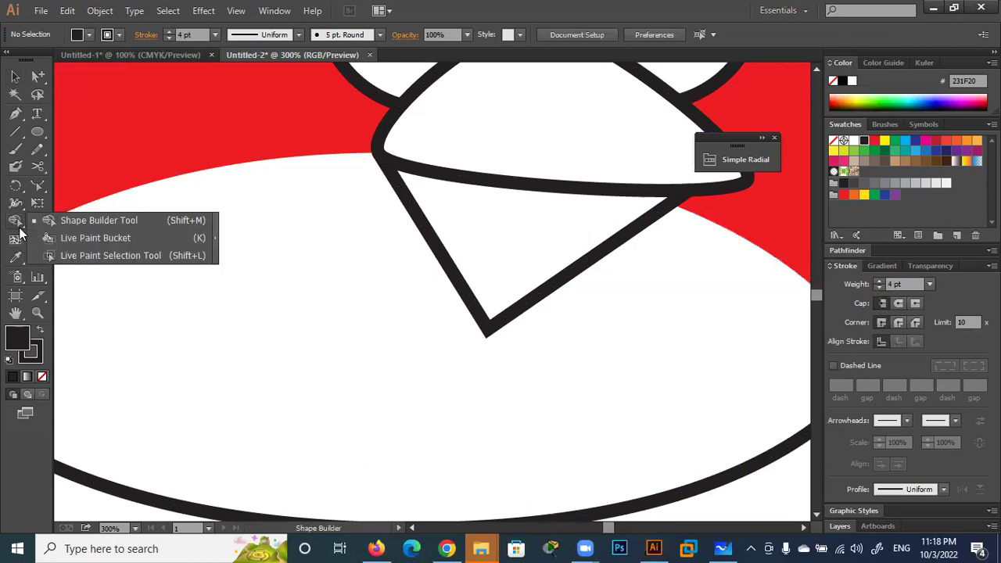
{"action": "left_click", "coordinate": [89, 221]}
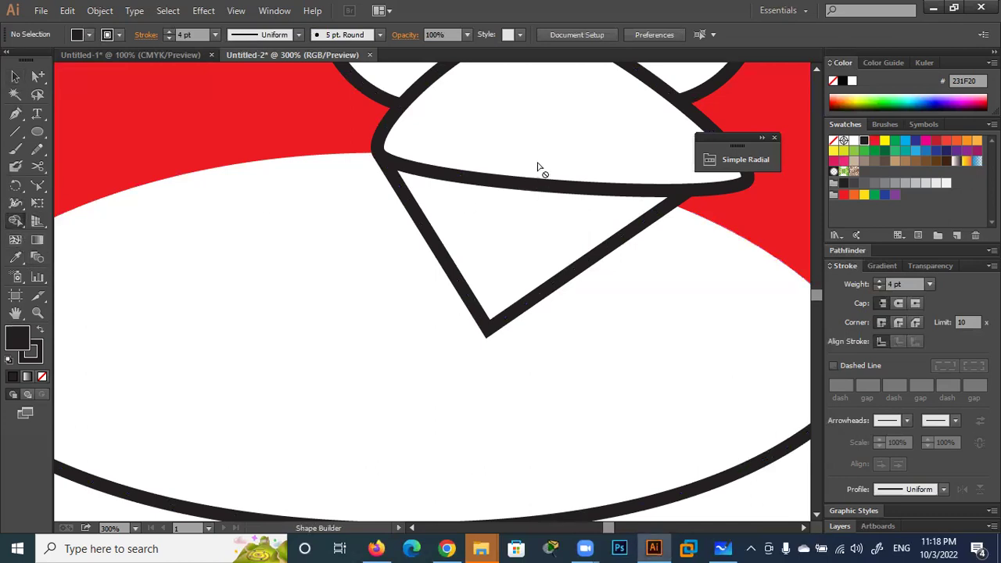
{"action": "left_click", "coordinate": [12, 76]}
{"action": "key", "text": "ctrl+1"}
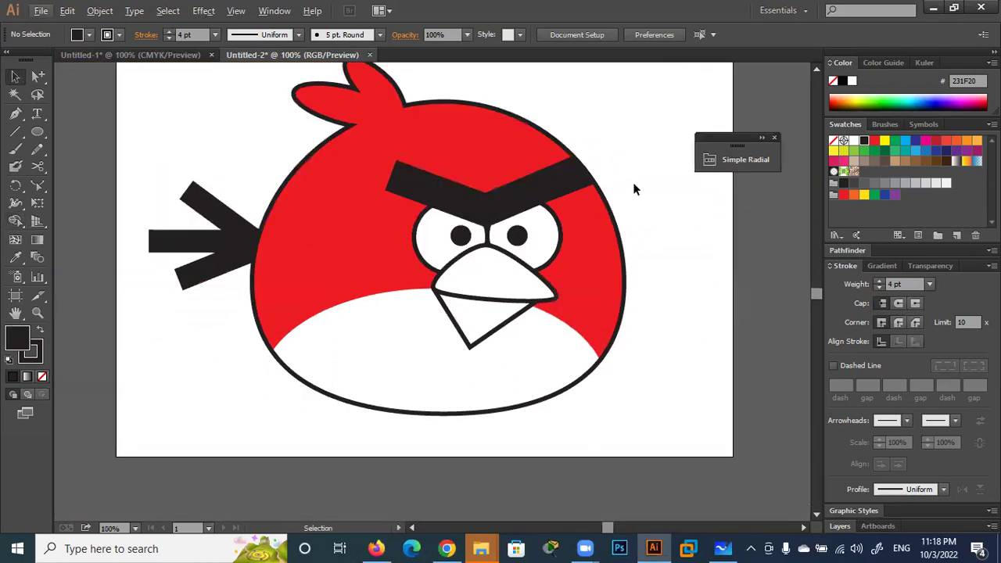
Select all paths and erase the stray curve through the beak with Shape Builder
{"action": "left_click_drag", "start_coordinate": [641, 129], "coordinate": [348, 432]}
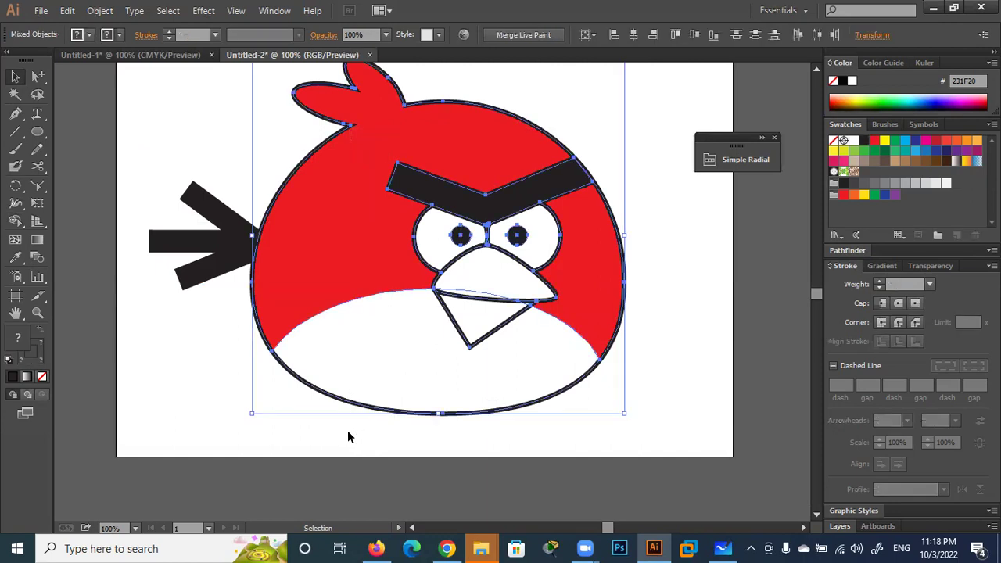
{"action": "scroll", "coordinate": [431, 392], "scroll_direction": "up", "scroll_amount": 1}
{"action": "scroll", "coordinate": [431, 392], "scroll_direction": "up", "scroll_amount": 1}
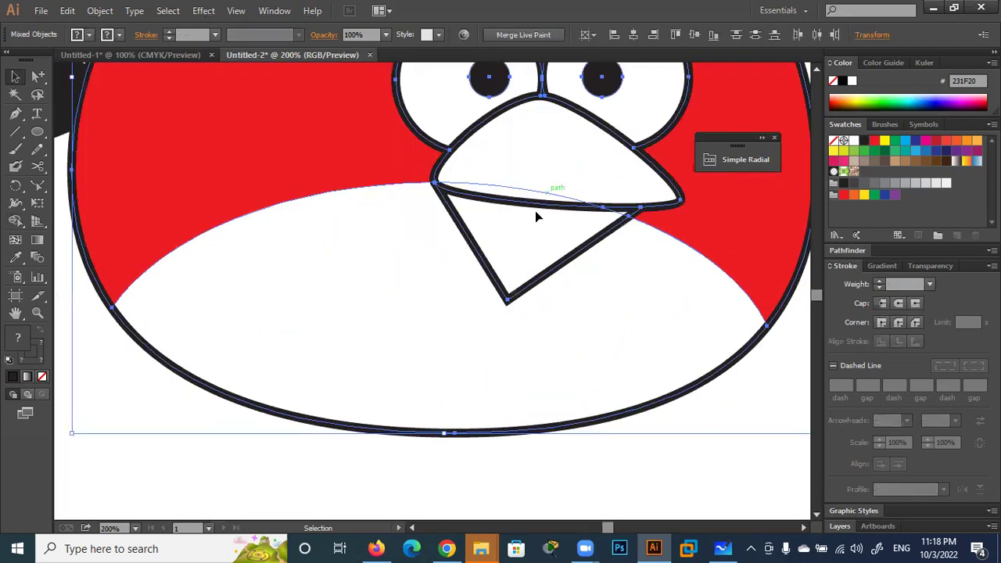
{"action": "left_click", "coordinate": [16, 204]}
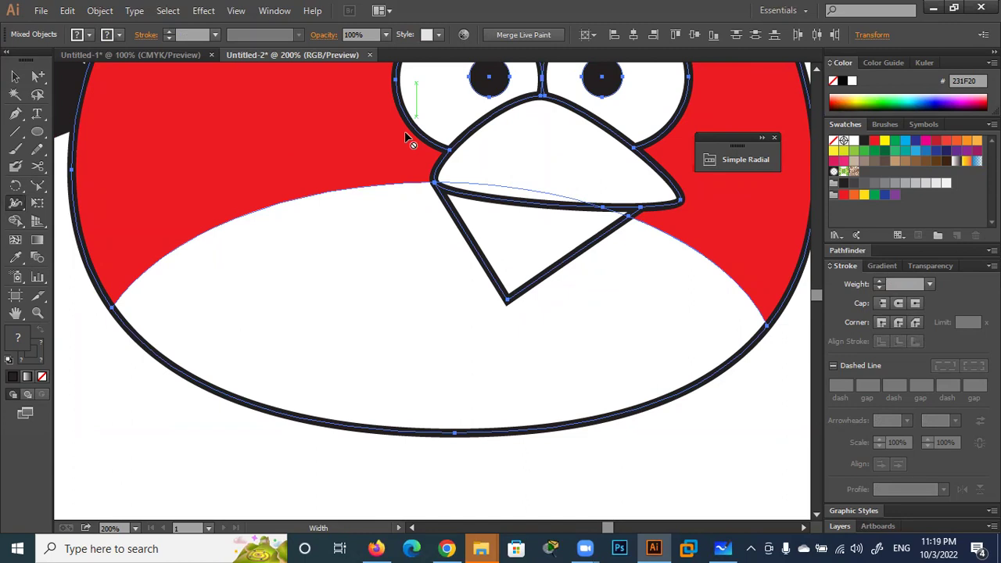
{"action": "left_click", "coordinate": [16, 221]}
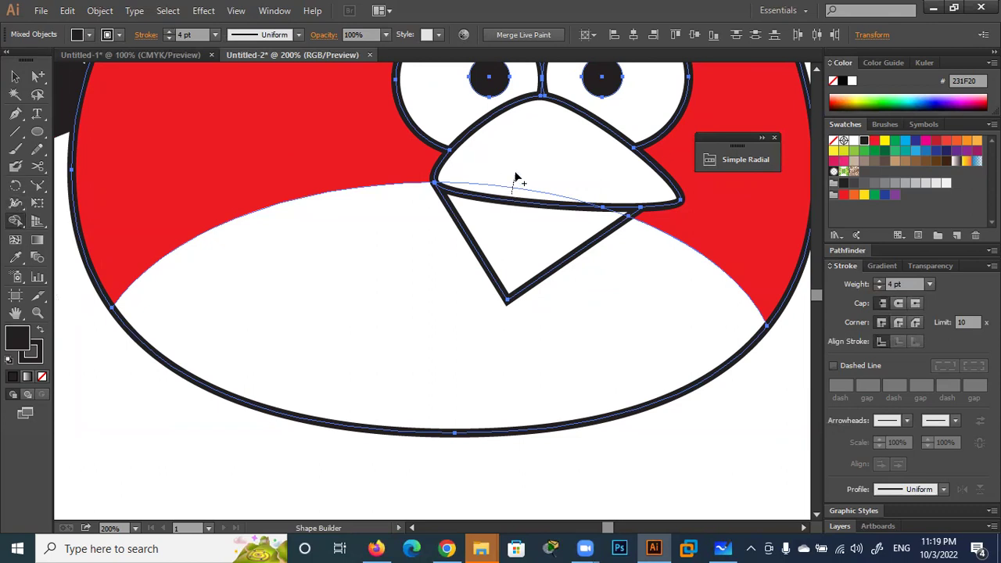
{"action": "left_click_drag", "start_coordinate": [516, 172], "coordinate": [513, 197]}
Merge the small regions near the beak's right tip and deselect the artwork
{"action": "left_click", "coordinate": [15, 75]}
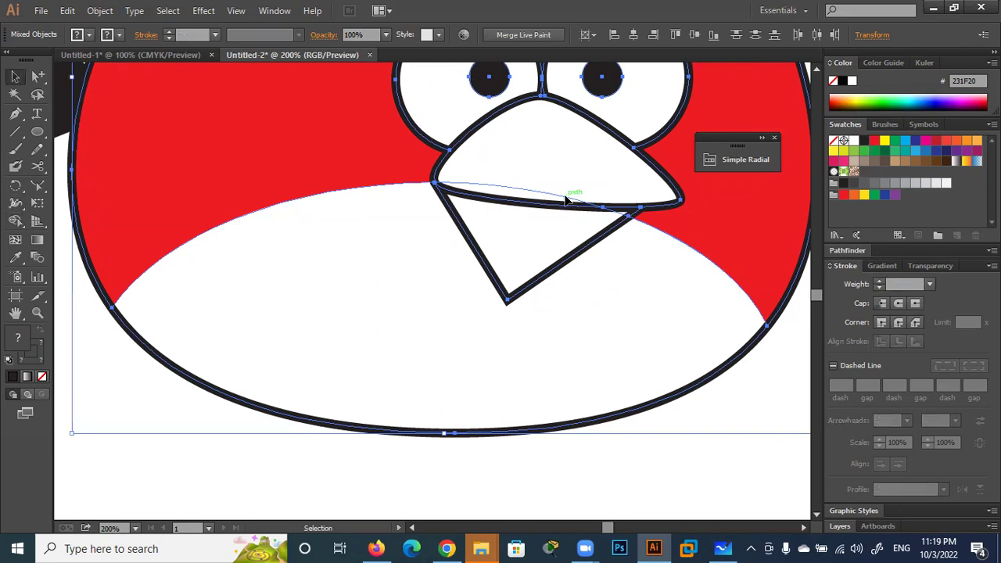
{"action": "left_click", "coordinate": [565, 200]}
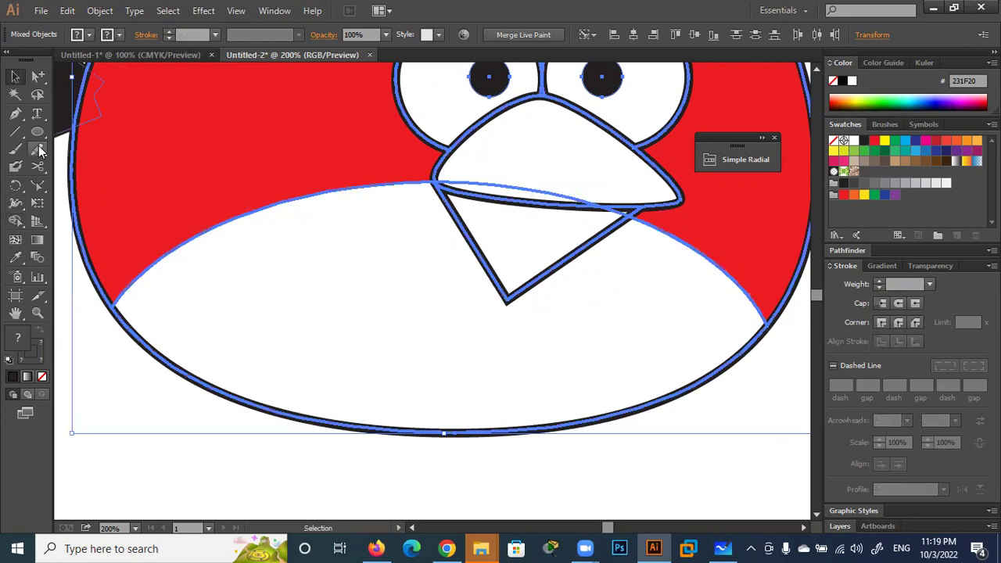
{"action": "left_click", "coordinate": [15, 221]}
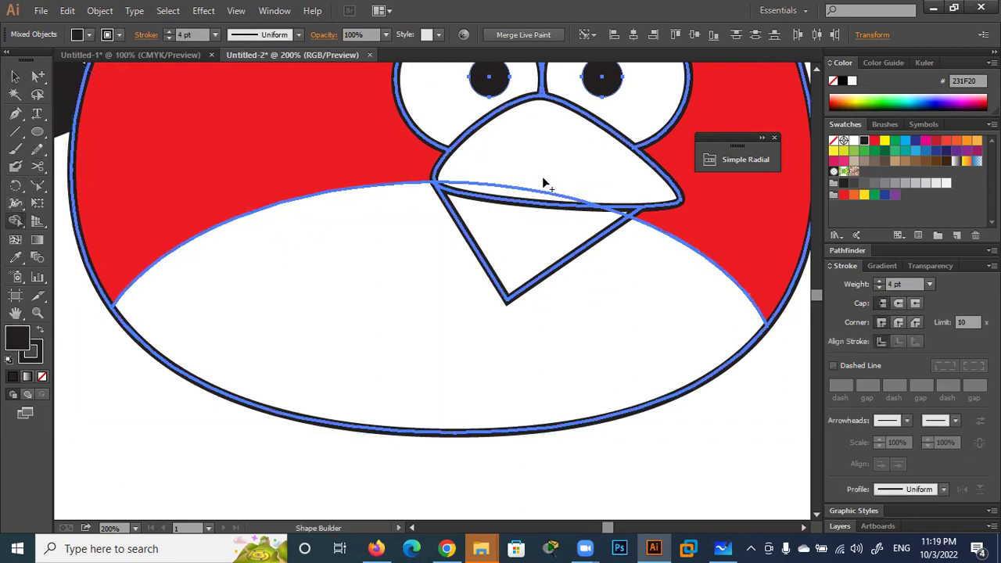
{"action": "left_click_drag", "start_coordinate": [533, 199], "coordinate": [545, 169]}
{"action": "left_click", "coordinate": [15, 76]}
{"action": "left_click", "coordinate": [645, 487]}
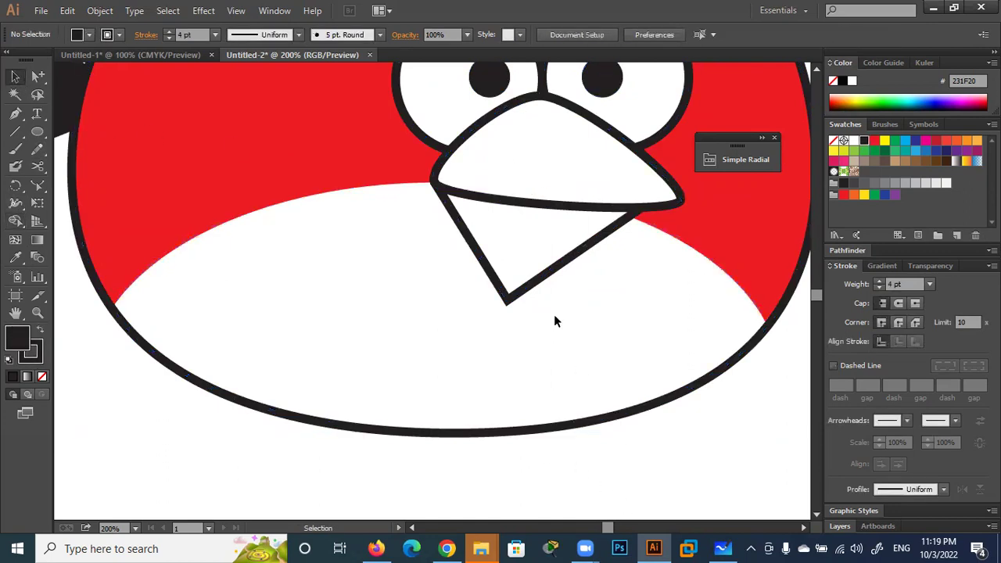
Zoom in and cut the belly's dividing curve with Scissors at the beak's left corner
{"action": "left_click", "coordinate": [526, 194]}
{"action": "scroll", "coordinate": [525, 194], "scroll_direction": "up", "scroll_amount": 2}
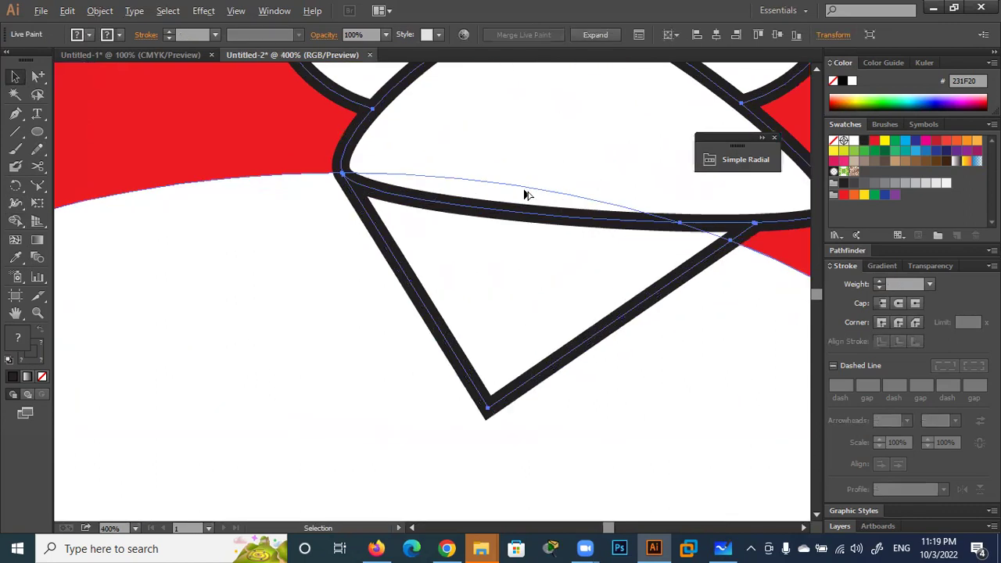
{"action": "scroll", "coordinate": [526, 194], "scroll_direction": "up", "scroll_amount": 1}
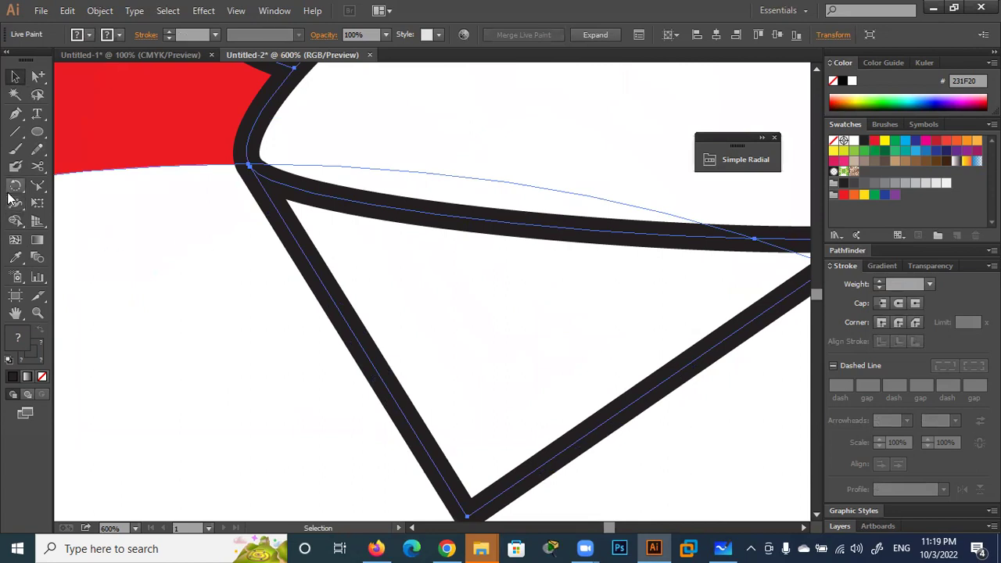
{"action": "left_click_drag", "start_coordinate": [39, 166], "coordinate": [114, 205]}
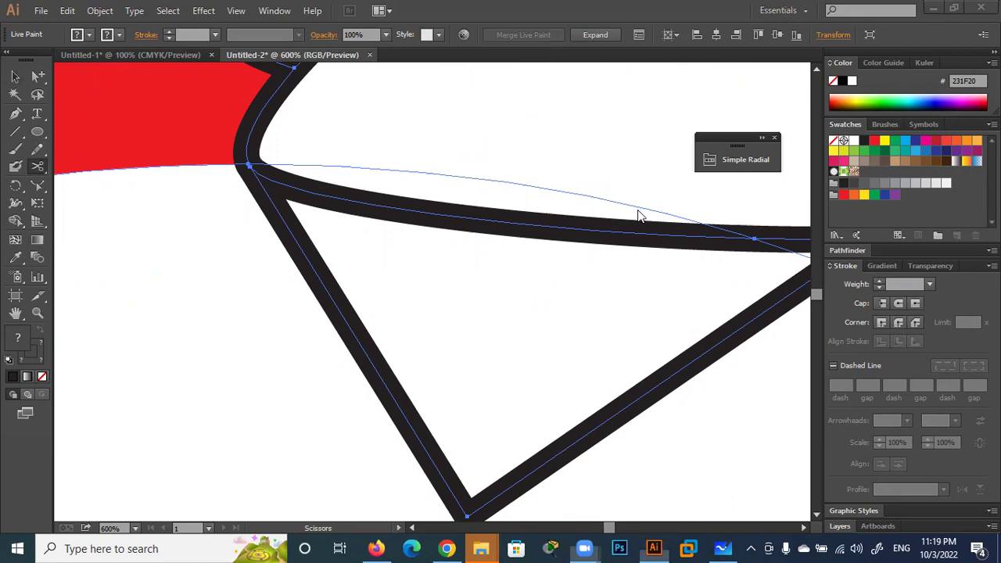
{"action": "left_click", "coordinate": [42, 168]}
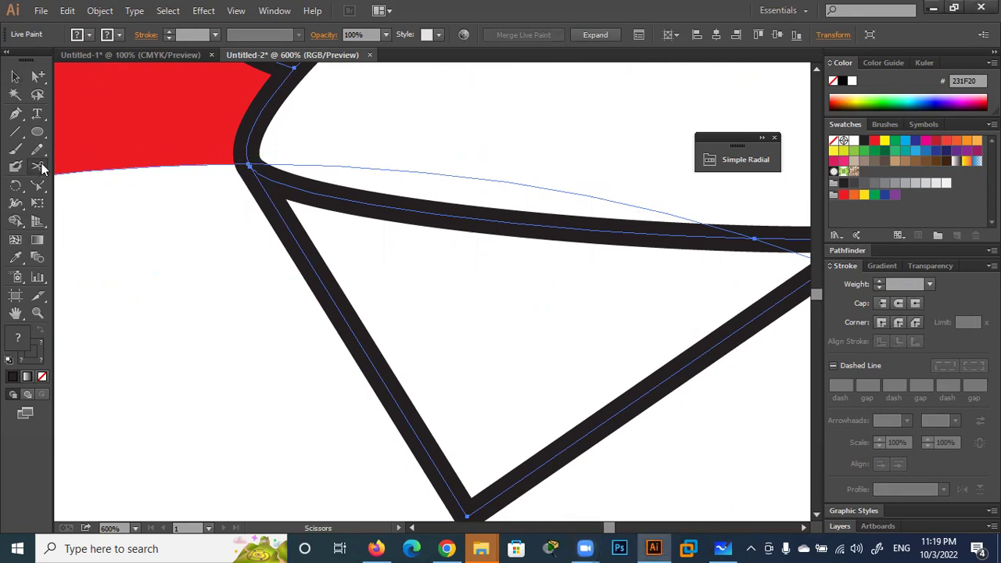
{"action": "left_click", "coordinate": [38, 76]}
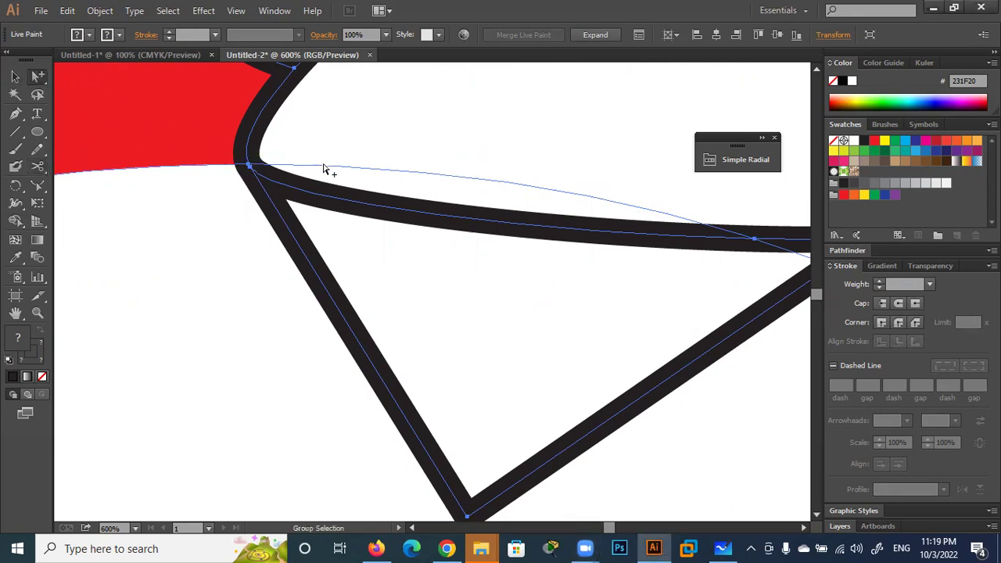
{"action": "left_click", "coordinate": [226, 283]}
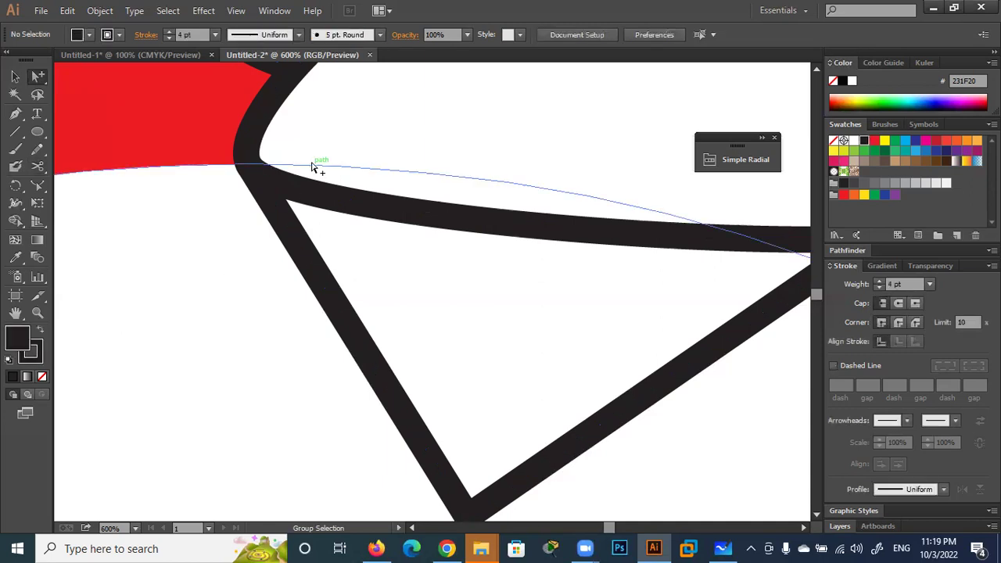
{"action": "left_click", "coordinate": [318, 169]}
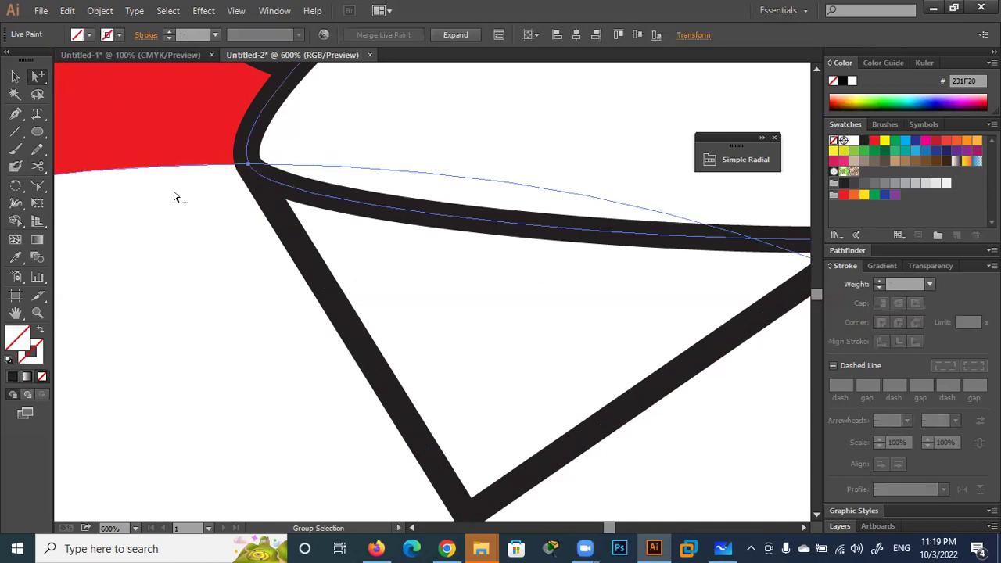
{"action": "left_click", "coordinate": [38, 166]}
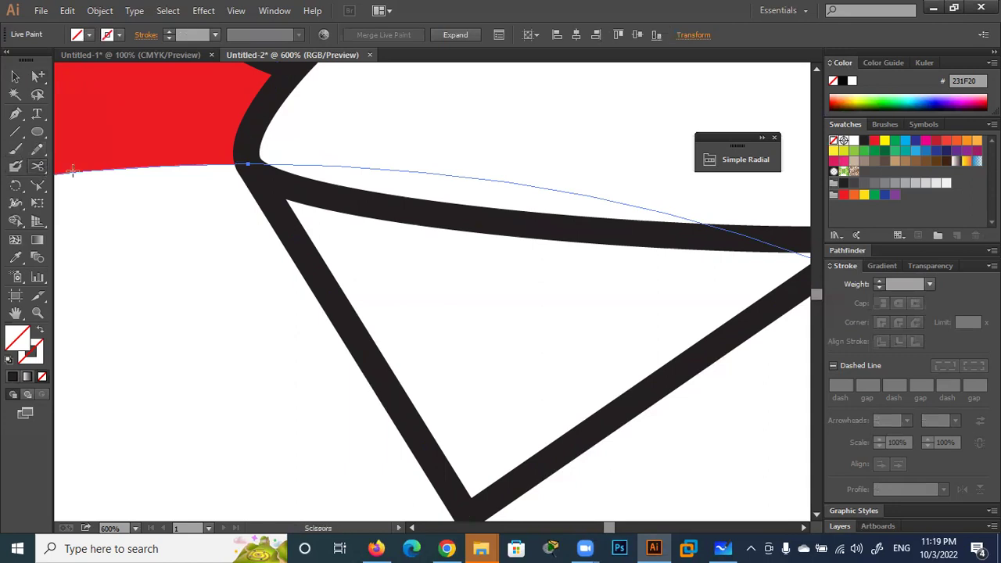
{"action": "left_click", "coordinate": [248, 163]}
{"action": "left_click", "coordinate": [248, 163]}
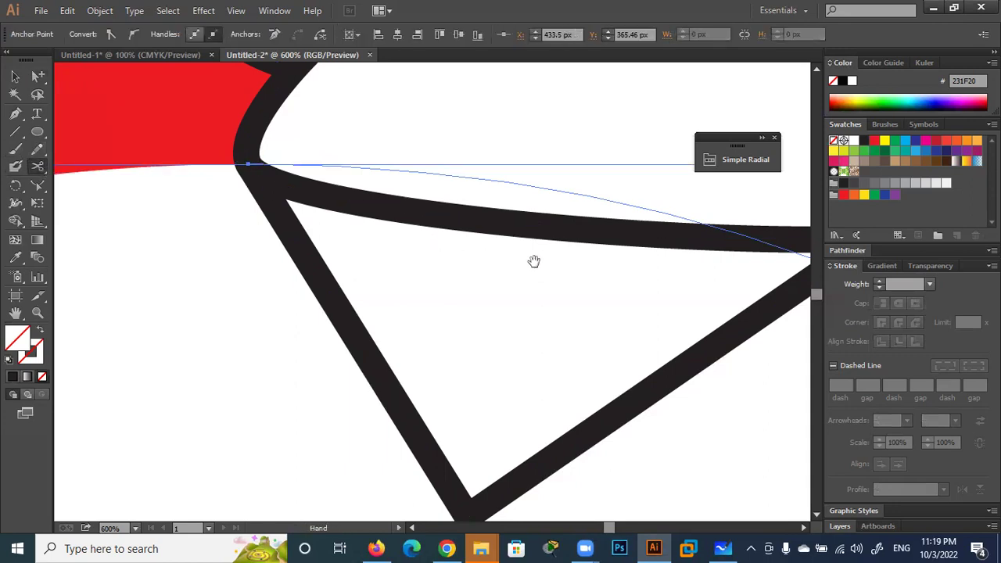
Cut the belly curve where it meets the beak's right edge
{"action": "left_click_drag", "start_coordinate": [534, 261], "coordinate": [304, 152]}
{"action": "left_click_drag", "start_coordinate": [570, 257], "coordinate": [524, 257]}
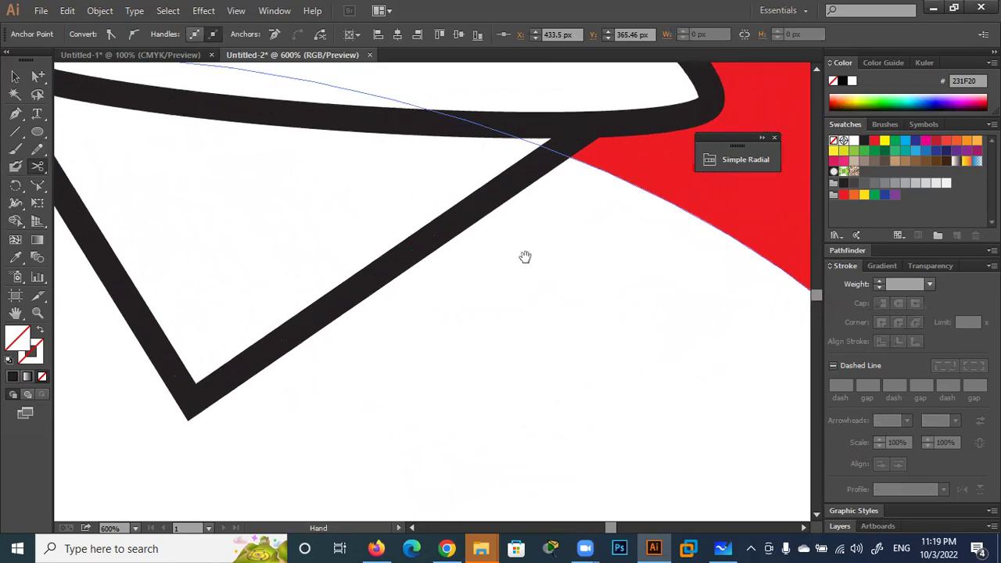
{"action": "left_click", "coordinate": [475, 123]}
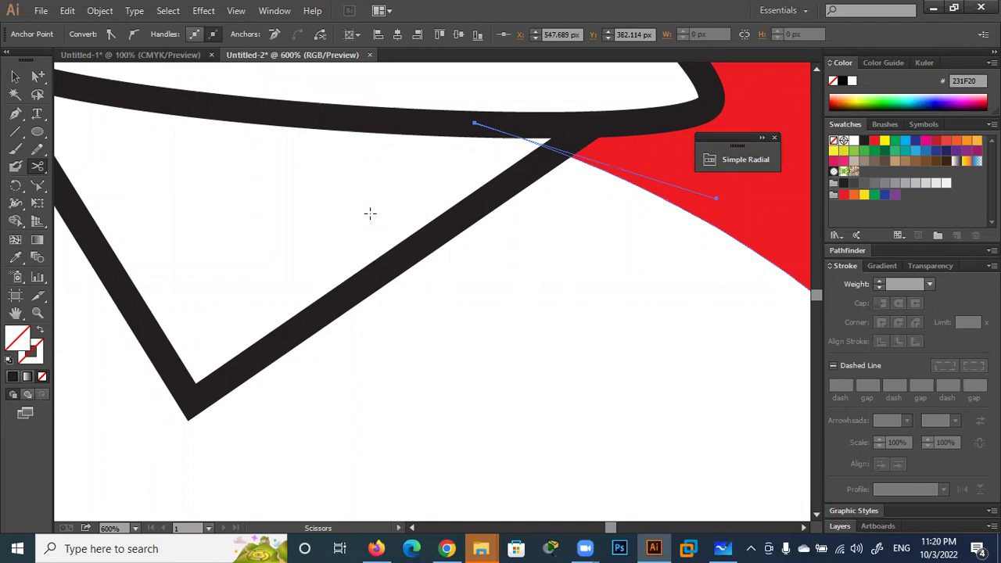
{"action": "left_click", "coordinate": [529, 141]}
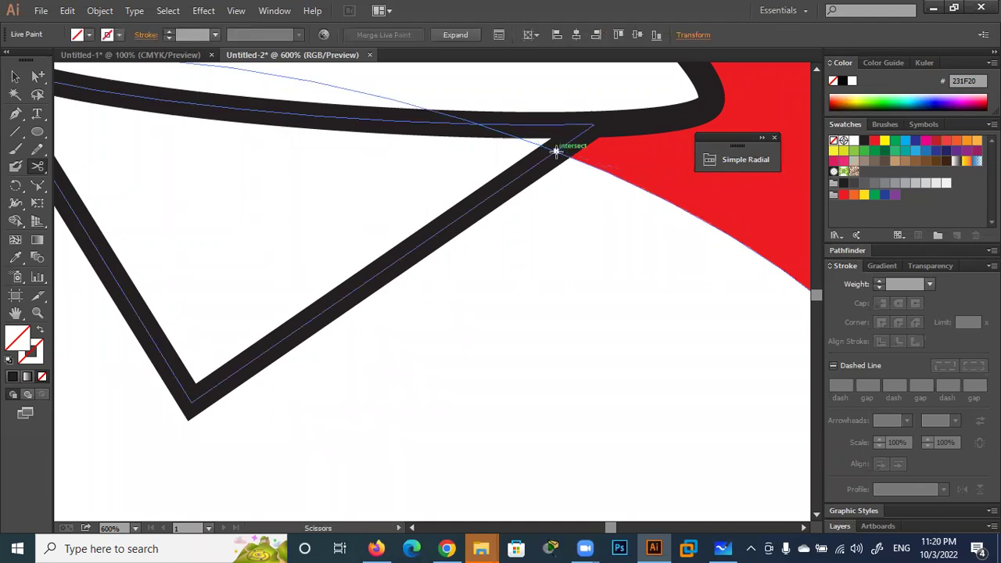
{"action": "left_click", "coordinate": [555, 150]}
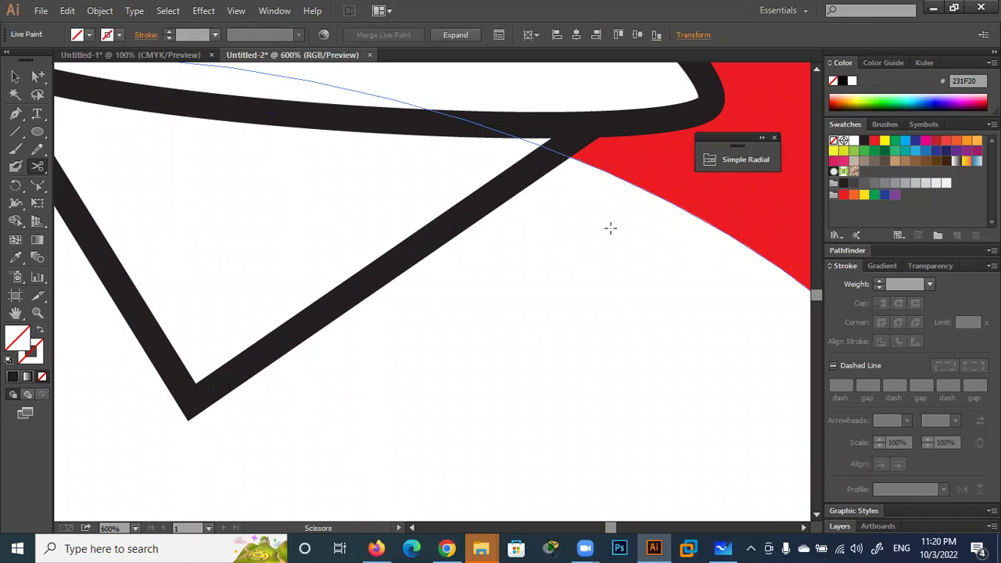
{"action": "left_click", "coordinate": [557, 150]}
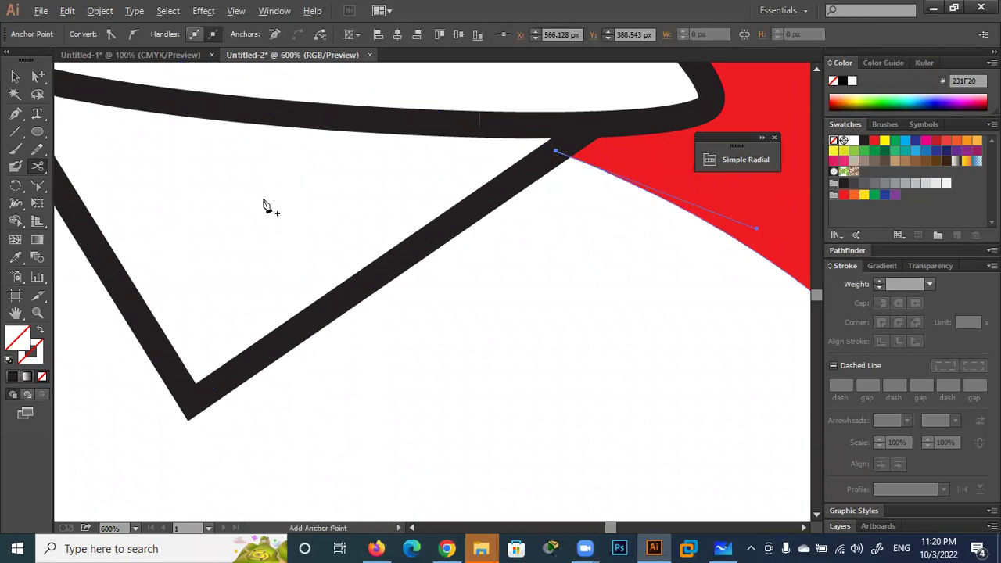
{"action": "scroll", "coordinate": [264, 202], "scroll_direction": "down", "scroll_amount": 1, "text": "alt"}
{"action": "scroll", "coordinate": [273, 185], "scroll_direction": "up", "scroll_amount": 2}
{"action": "scroll", "coordinate": [272, 185], "scroll_direction": "left", "scroll_amount": 2}
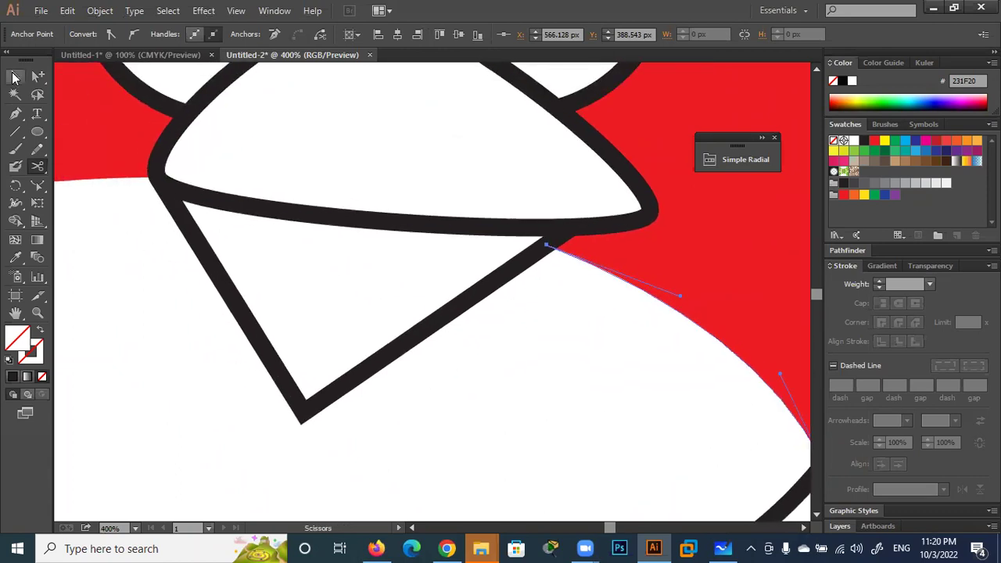
Check the cuts by selecting the separated curve piece across the beak, then zoom out
{"action": "left_click", "coordinate": [14, 77]}
{"action": "left_click", "coordinate": [366, 195]}
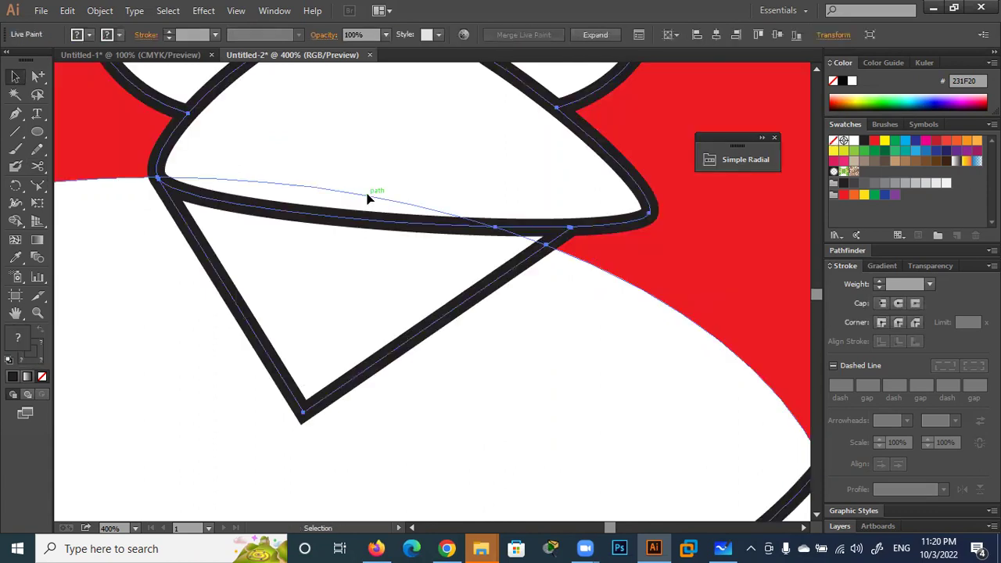
{"action": "left_click", "coordinate": [546, 327]}
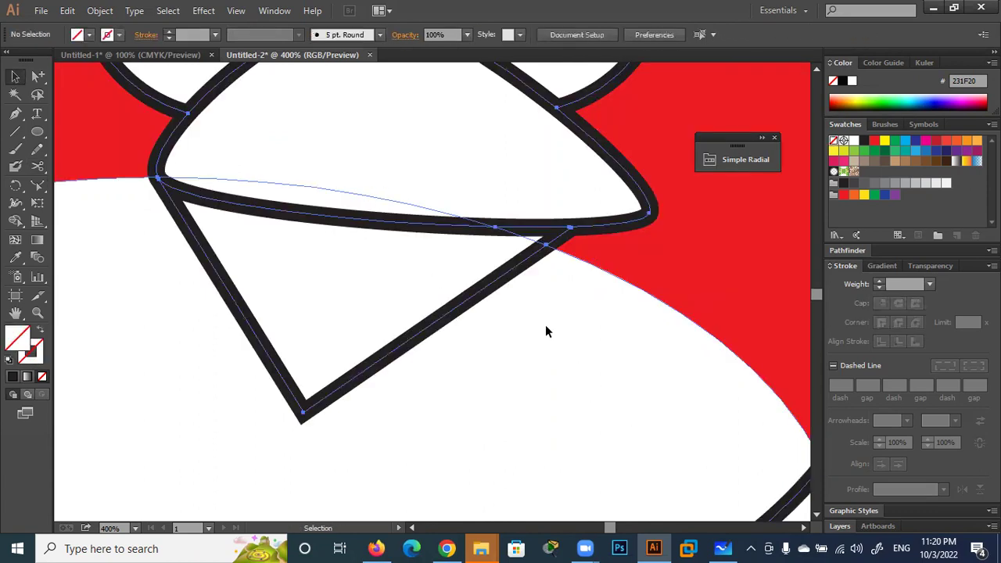
{"action": "left_click", "coordinate": [436, 212]}
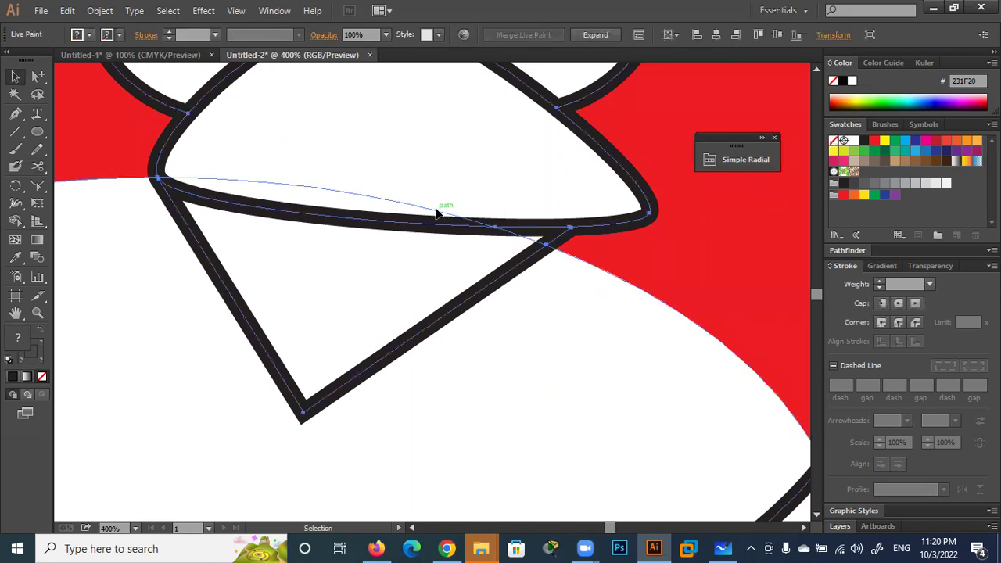
{"action": "left_click", "coordinate": [39, 76]}
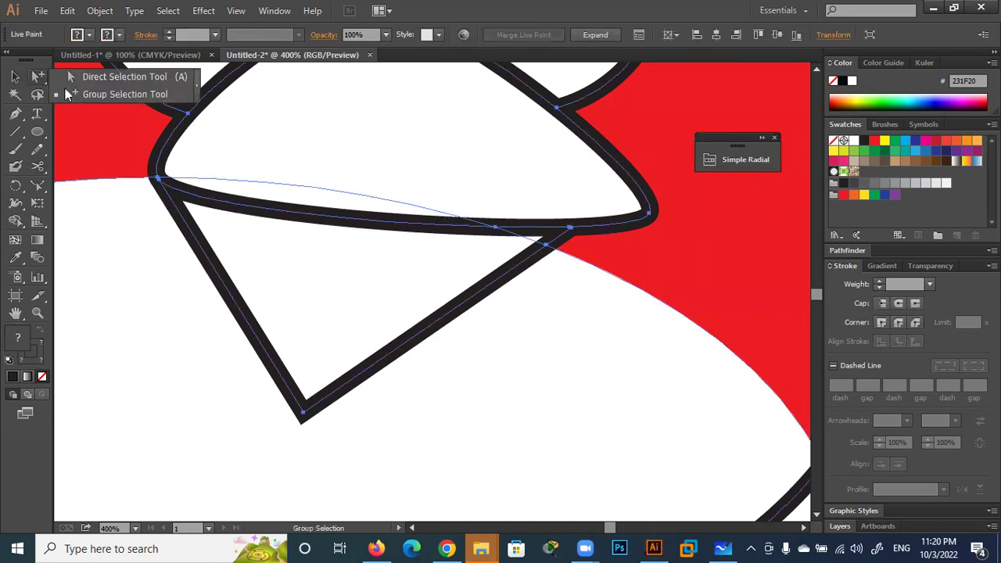
{"action": "left_click", "coordinate": [234, 246]}
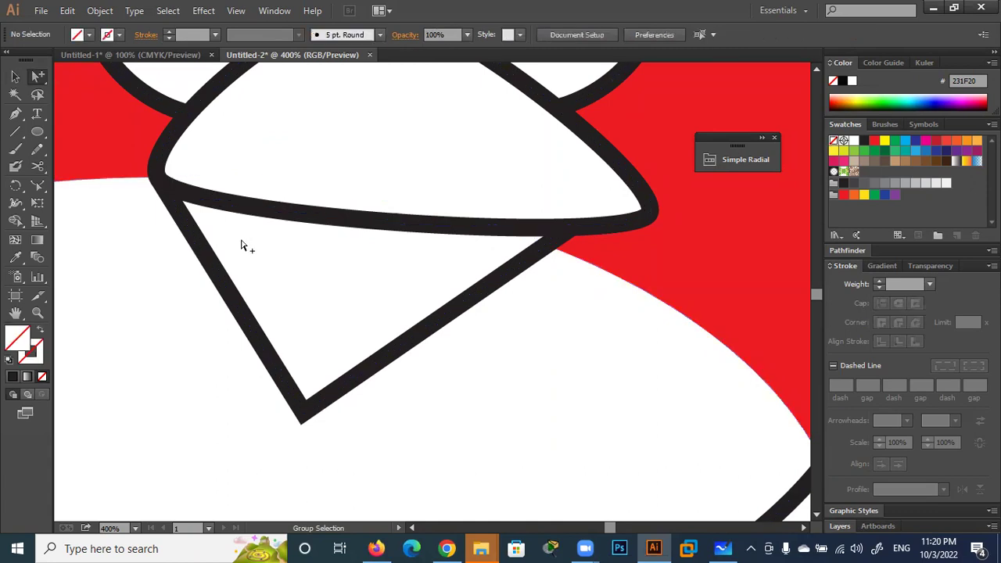
{"action": "left_click", "coordinate": [285, 185]}
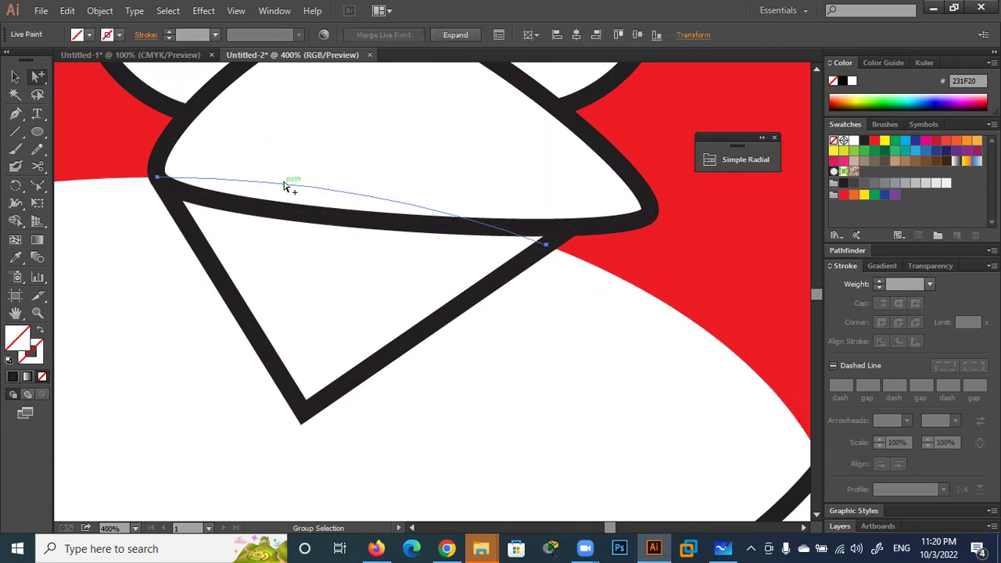
{"action": "left_click", "coordinate": [285, 186]}
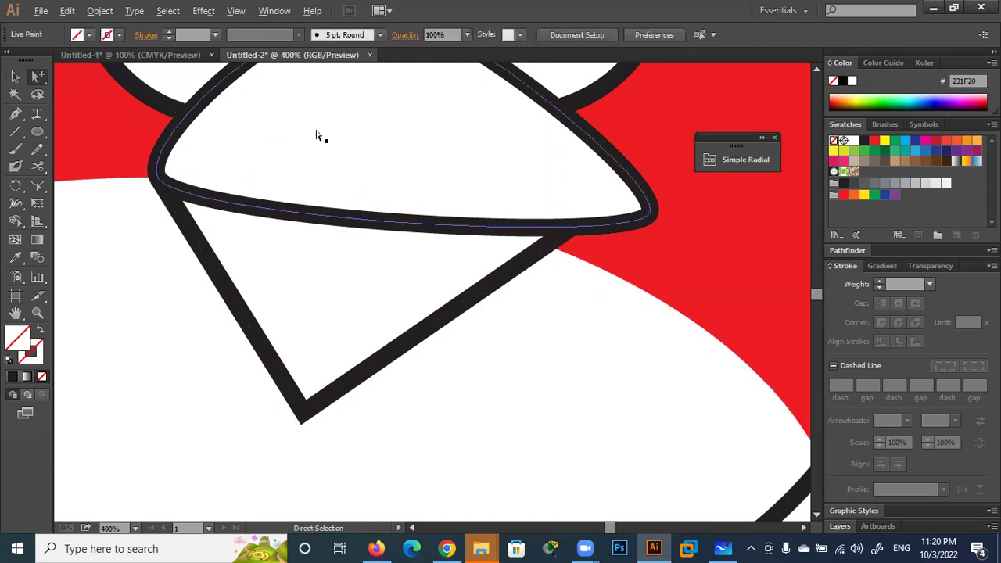
{"action": "scroll", "coordinate": [317, 133], "scroll_direction": "down", "scroll_amount": 3}
{"action": "mouse_move", "coordinate": [536, 167]}
{"action": "left_mouse_down"}
{"action": "mouse_move", "coordinate": [606, 253]}
{"action": "mouse_move", "coordinate": [628, 299]}
{"action": "left_mouse_up"}
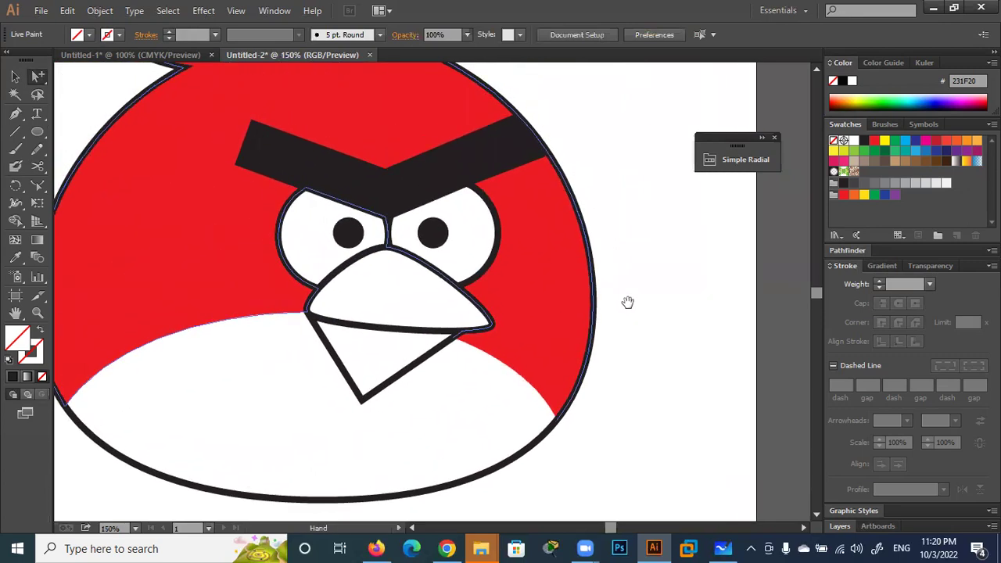
Draw a circle on the red area beside the left eye
{"action": "left_click", "coordinate": [78, 168]}
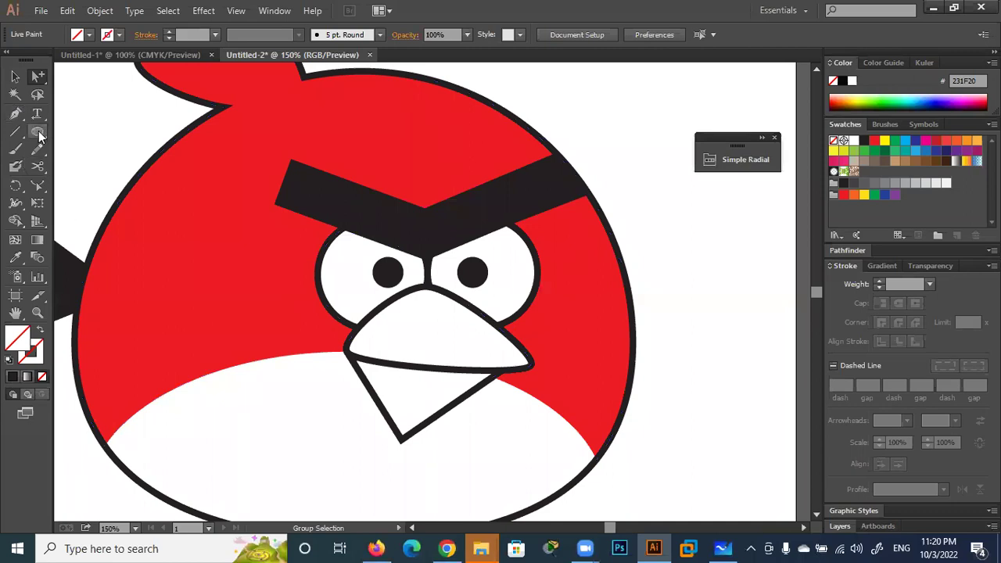
{"action": "left_click_drag", "start_coordinate": [39, 133], "coordinate": [112, 168]}
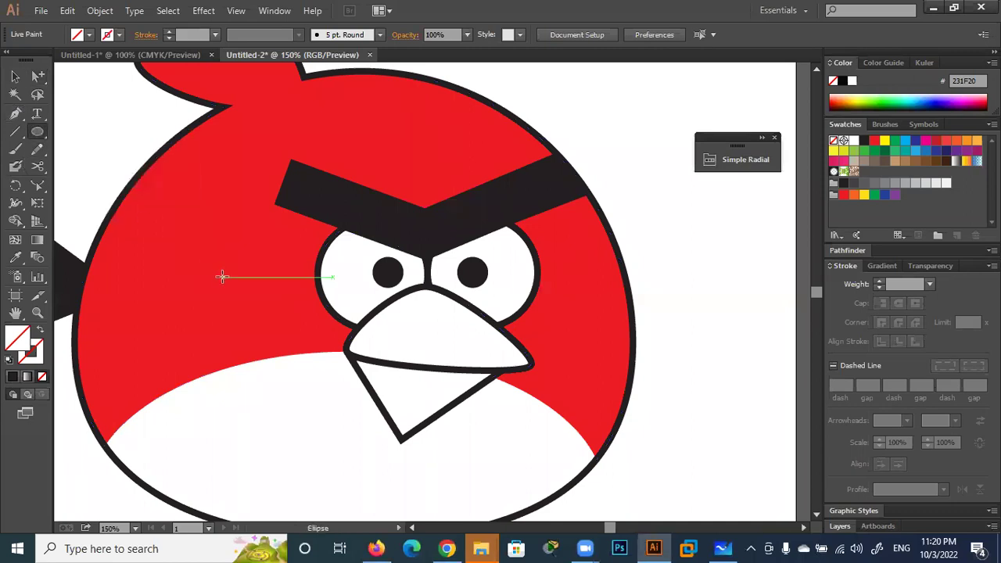
{"action": "left_click_drag", "start_coordinate": [303, 279], "coordinate": [252, 313]}
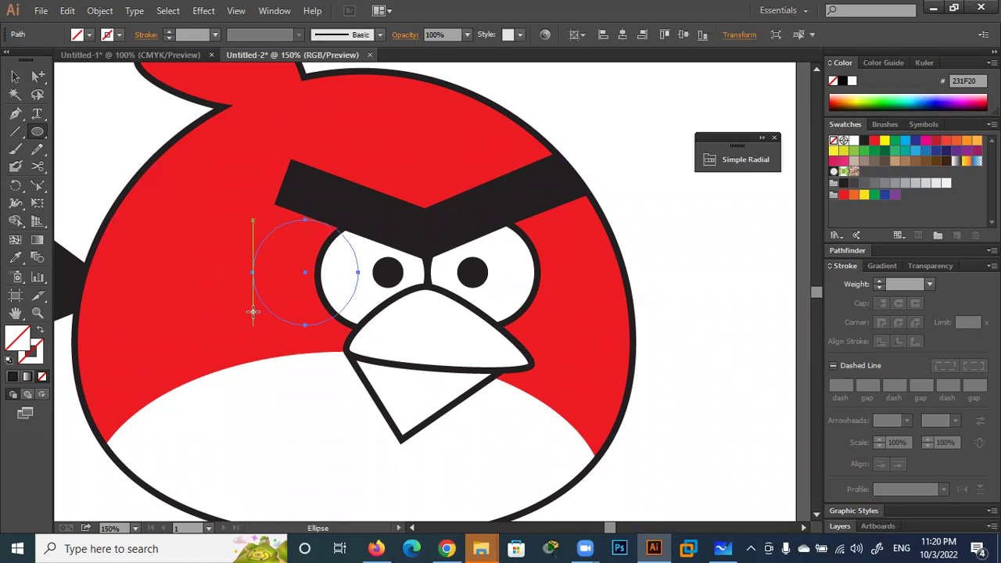
{"action": "left_click", "coordinate": [15, 76]}
Move the circle against the left eye's outer edge and enlarge it to about 94 px
{"action": "left_click_drag", "start_coordinate": [264, 241], "coordinate": [272, 251]}
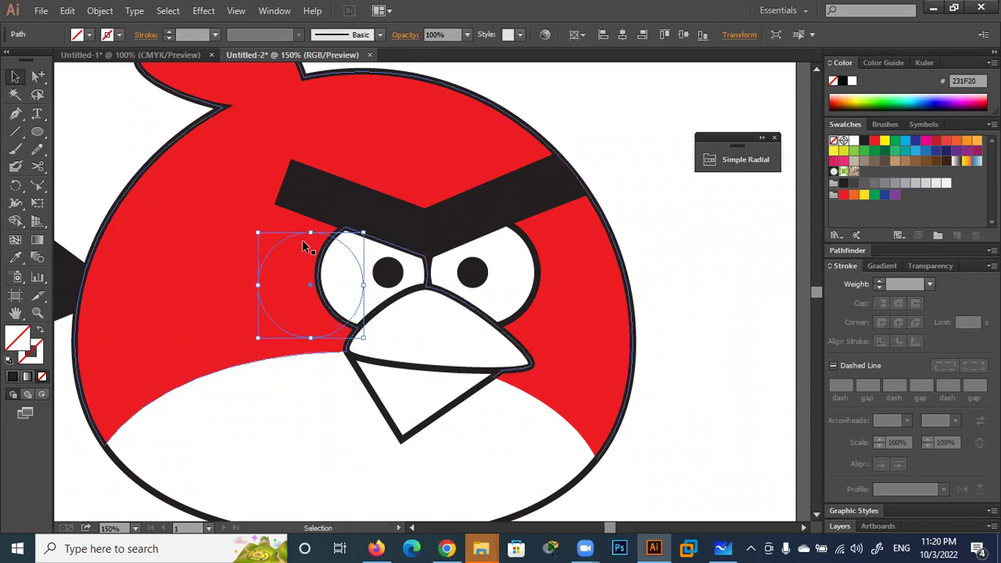
{"action": "left_click_drag", "start_coordinate": [285, 243], "coordinate": [284, 237]}
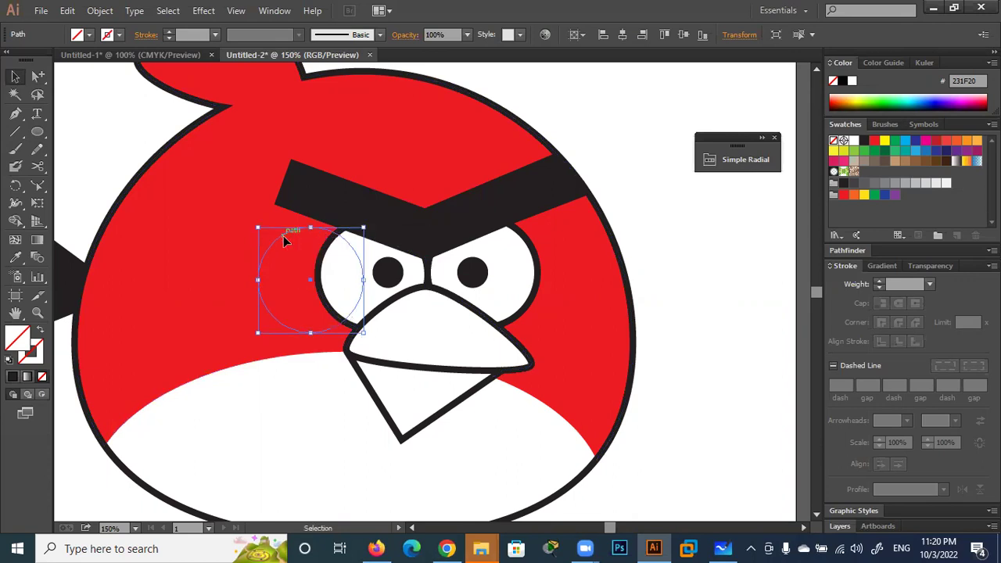
{"action": "mouse_move", "coordinate": [362, 333]}
{"action": "left_mouse_down"}
{"action": "mouse_move", "coordinate": [371, 344]}
{"action": "mouse_move", "coordinate": [363, 331]}
{"action": "left_mouse_up"}
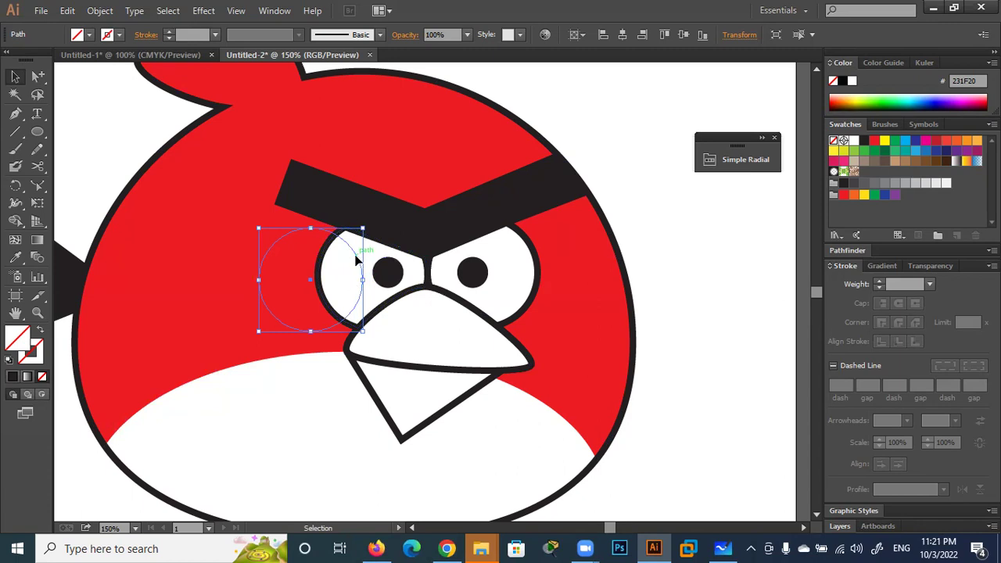
{"action": "key", "text": "Right"}
{"action": "key", "text": "Right"}
{"action": "key", "text": "Right"}
{"action": "key", "text": "Right"}
{"action": "key", "text": "Right"}
{"action": "key", "text": "Right"}
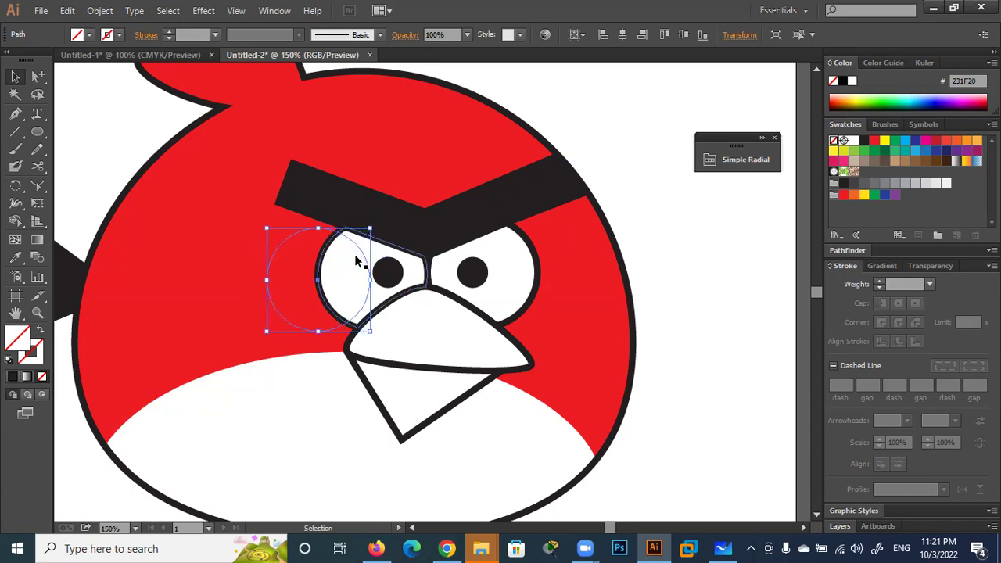
{"action": "left_click", "coordinate": [674, 238]}
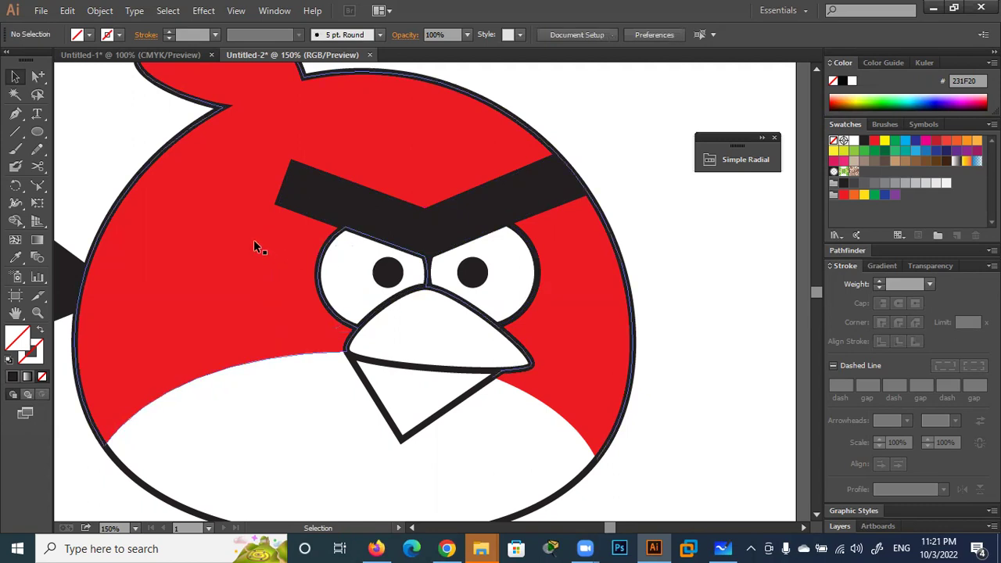
{"action": "left_click", "coordinate": [334, 294]}
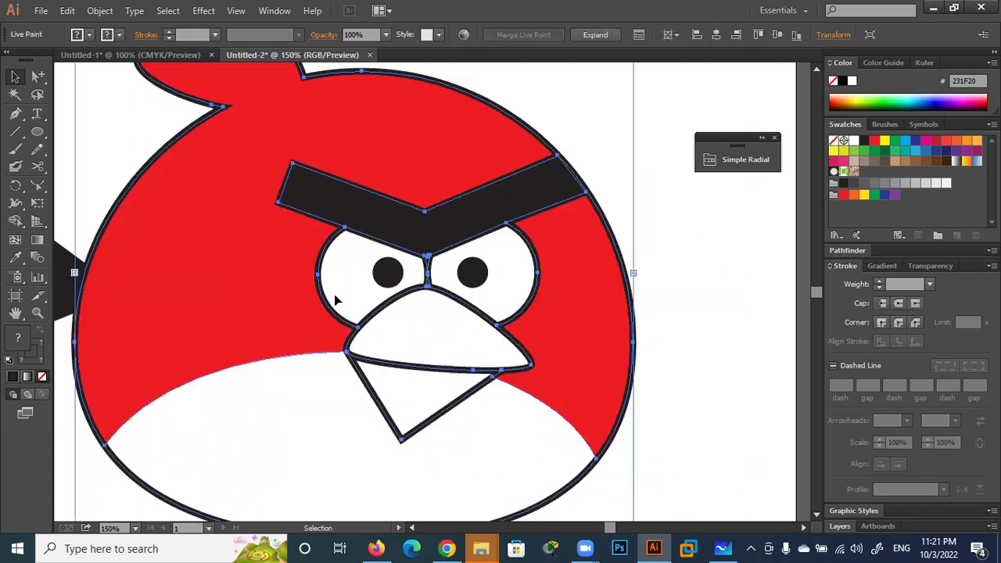
{"action": "left_click", "coordinate": [276, 260]}
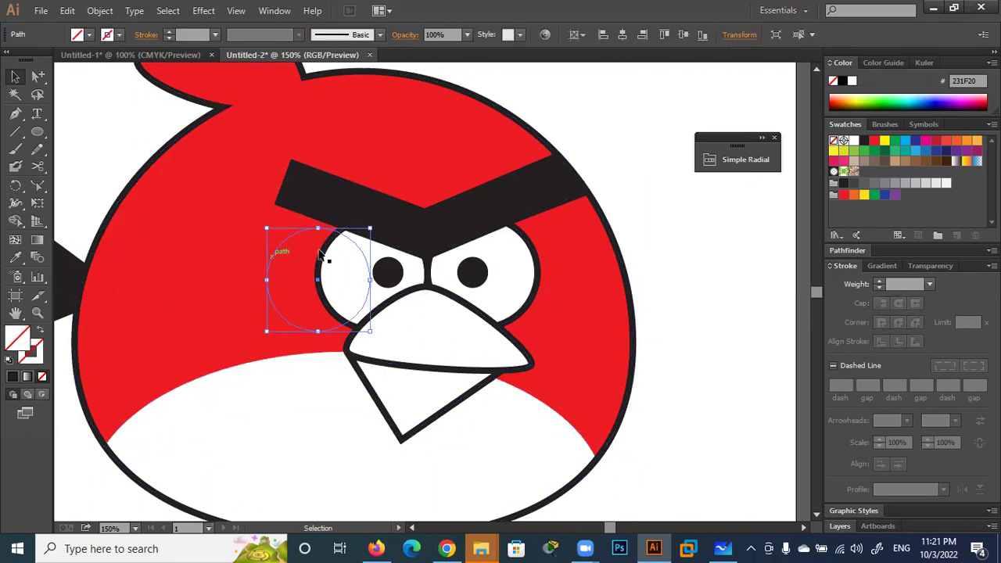
{"action": "left_click", "coordinate": [399, 247], "text": "shift"}
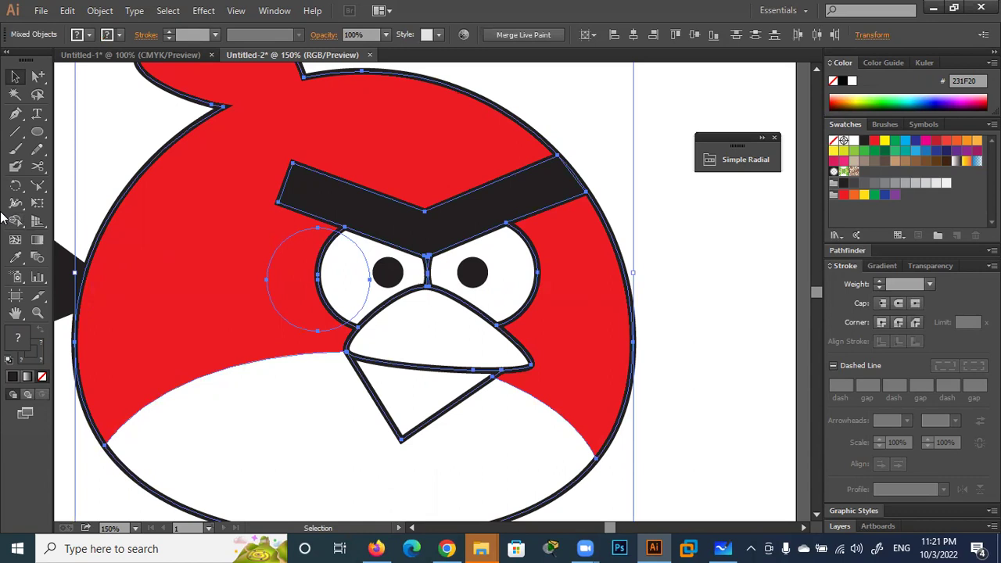
{"action": "left_click_drag", "start_coordinate": [15, 220], "coordinate": [99, 238]}
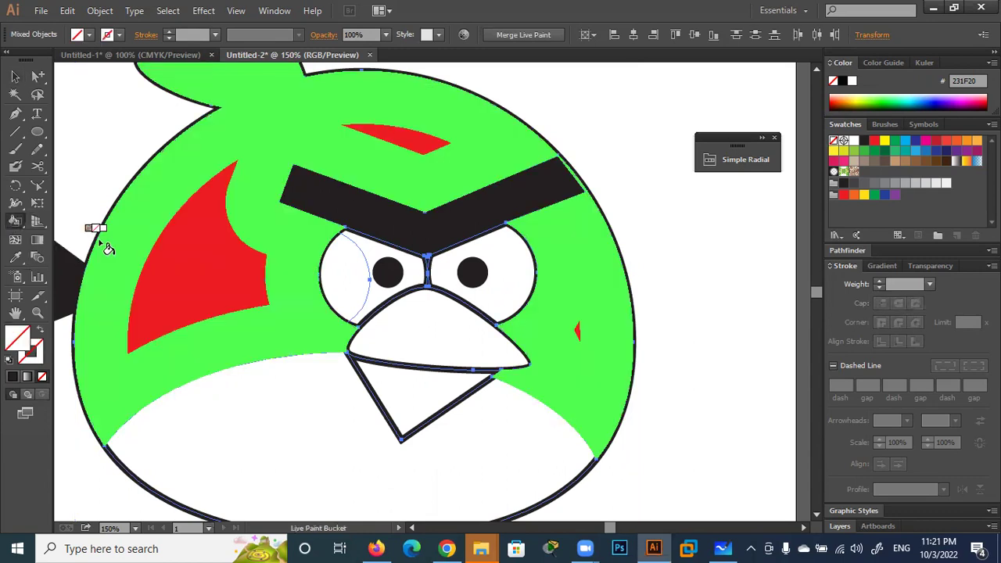
{"action": "left_click", "coordinate": [454, 242]}
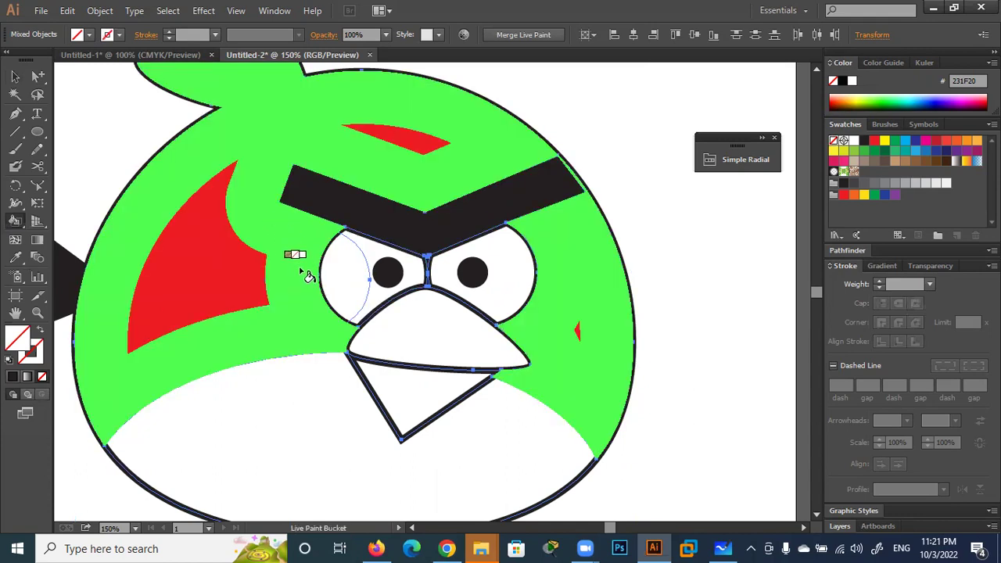
{"action": "left_click", "coordinate": [309, 281]}
{"action": "left_click", "coordinate": [641, 297]}
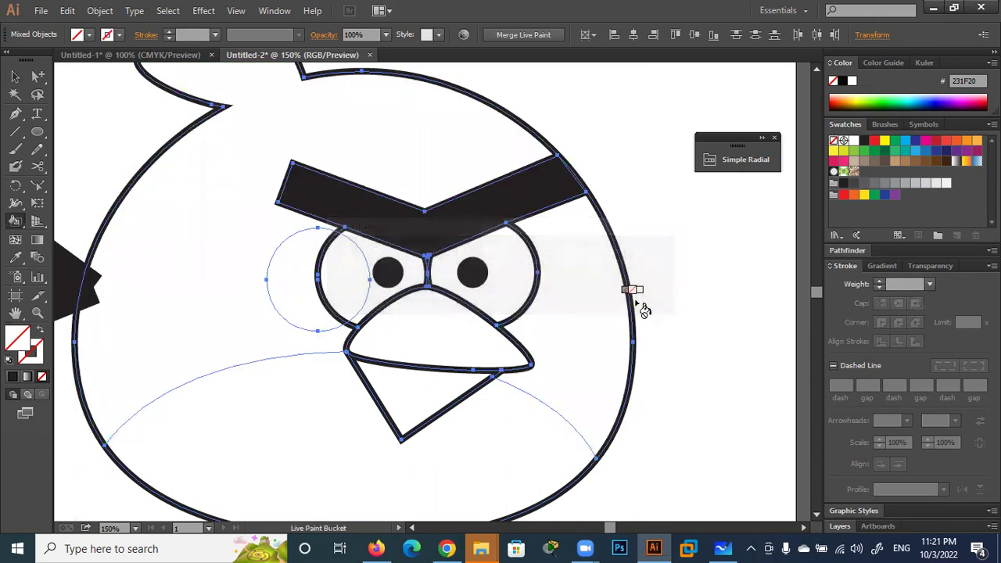
{"action": "key", "text": "ctrl+z"}
{"action": "left_click", "coordinate": [369, 290]}
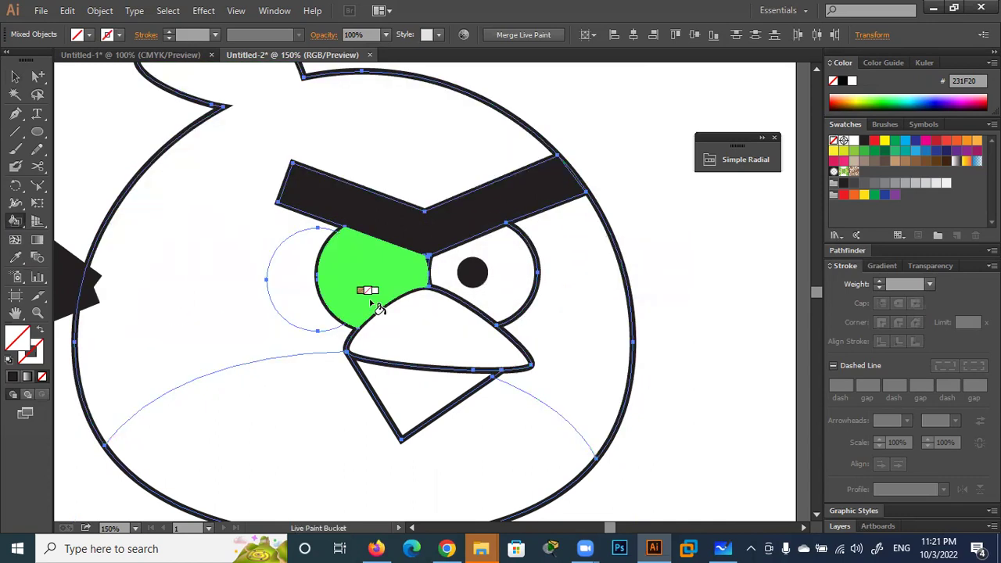
{"action": "key", "text": "ctrl+z"}
{"action": "left_click", "coordinate": [249, 265]}
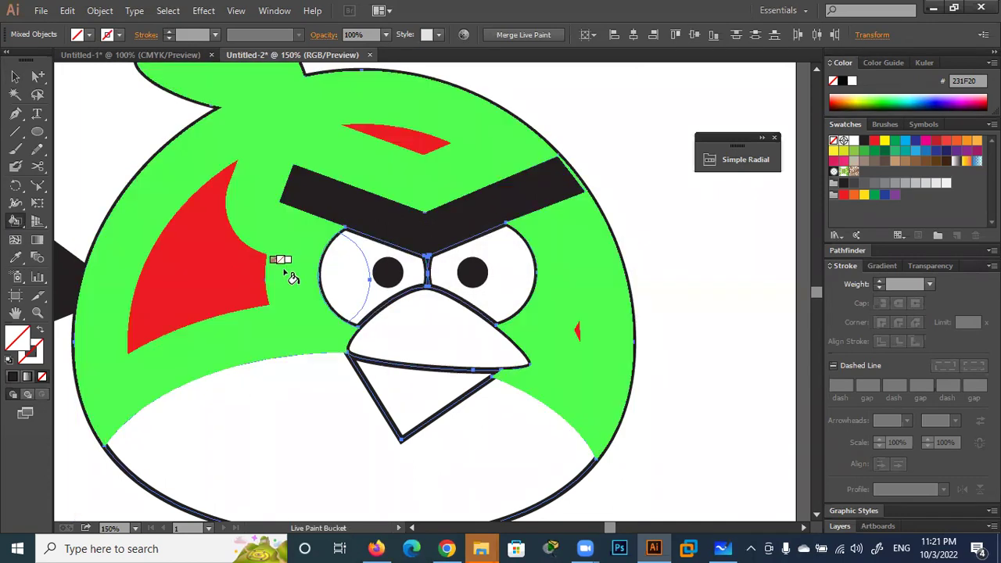
{"action": "key", "text": "ctrl+z"}
{"action": "left_click", "coordinate": [14, 76]}
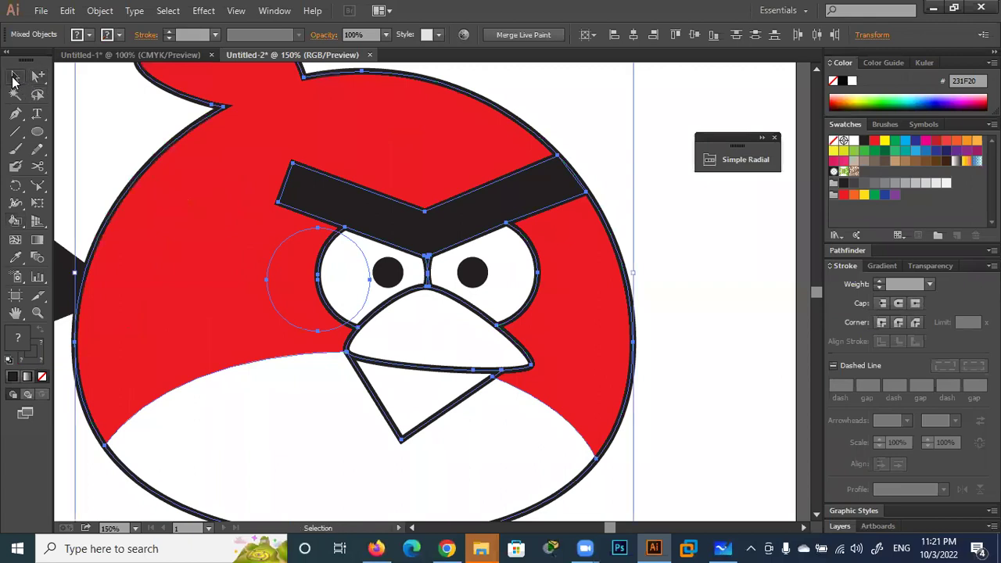
{"action": "left_click", "coordinate": [873, 141]}
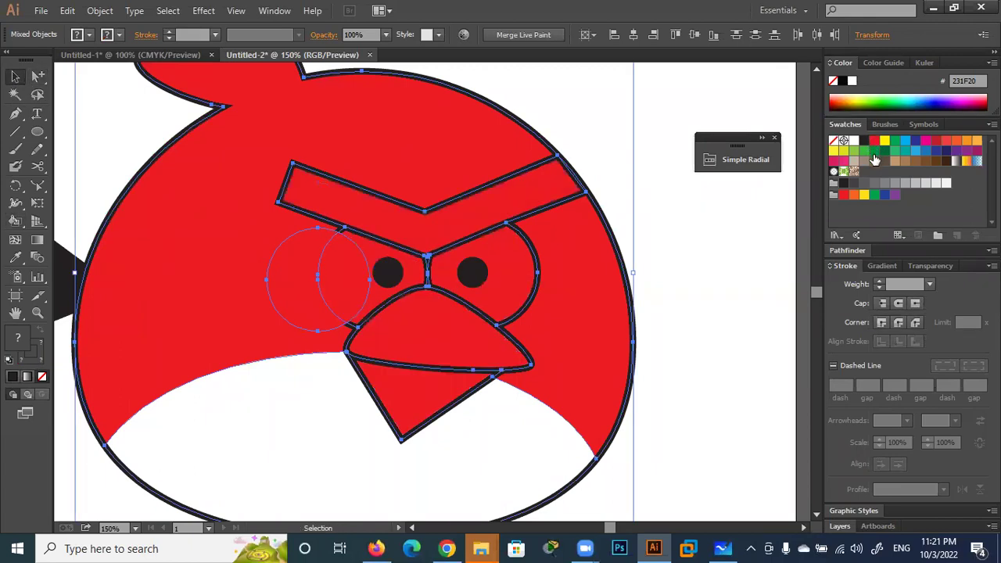
{"action": "key", "text": "ctrl+z"}
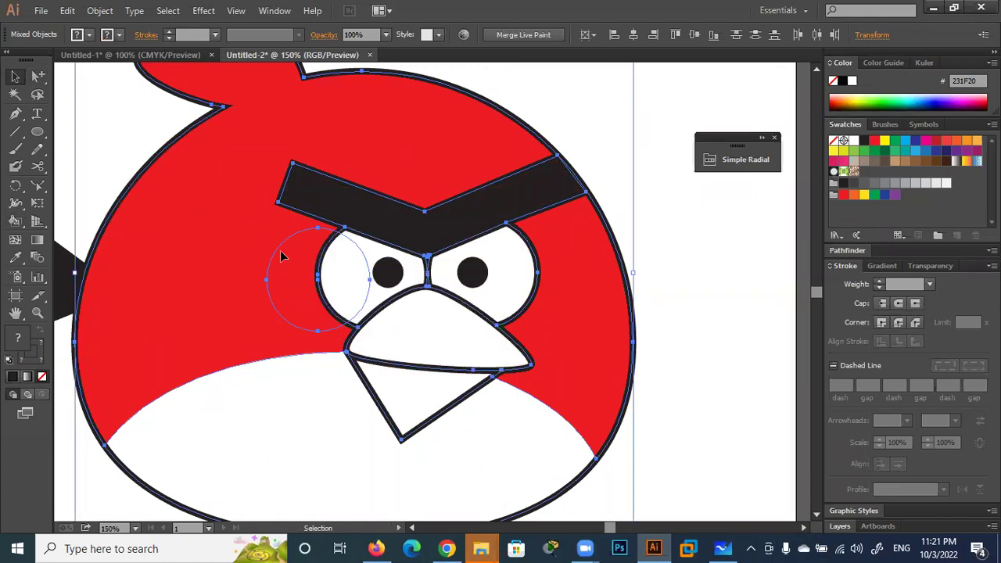
{"action": "left_click", "coordinate": [15, 221]}
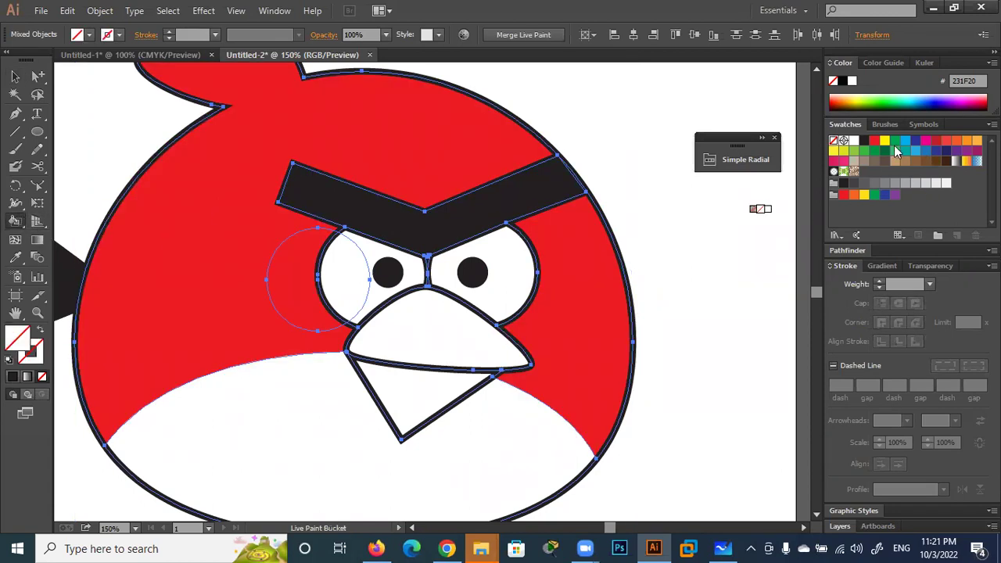
{"action": "left_click", "coordinate": [874, 141]}
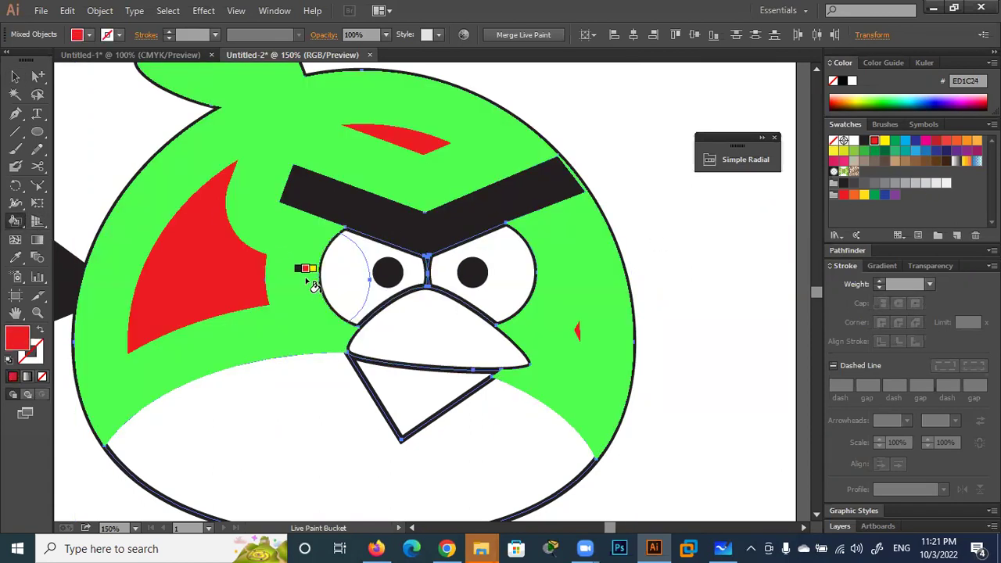
{"action": "left_click", "coordinate": [308, 280]}
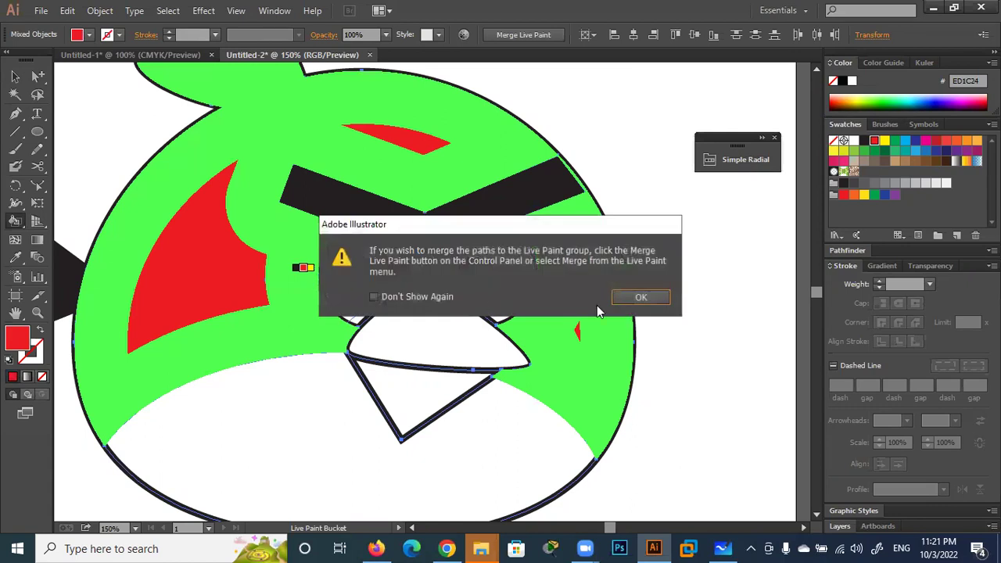
{"action": "left_click", "coordinate": [623, 299]}
{"action": "left_click", "coordinate": [15, 76]}
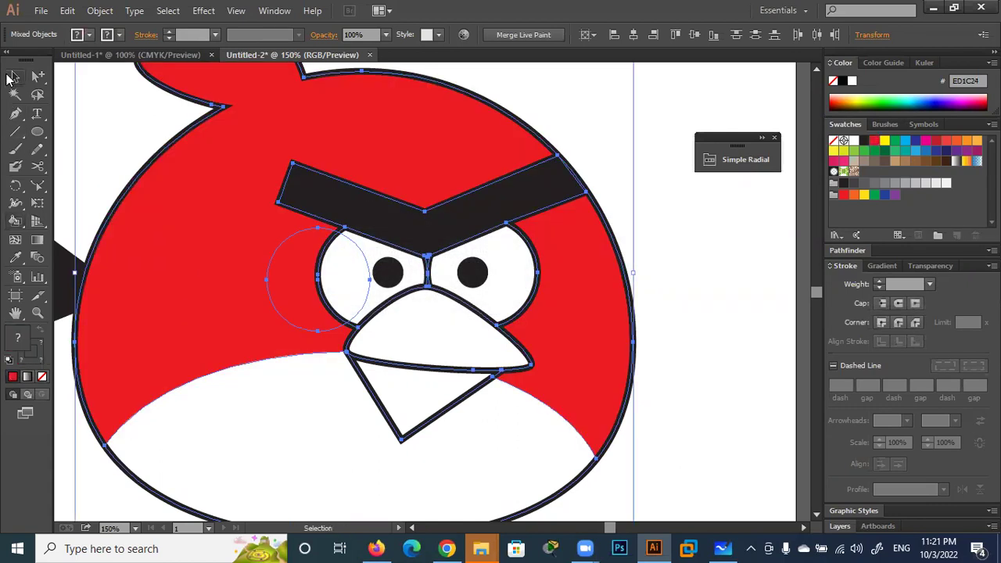
{"action": "left_click", "coordinate": [68, 104]}
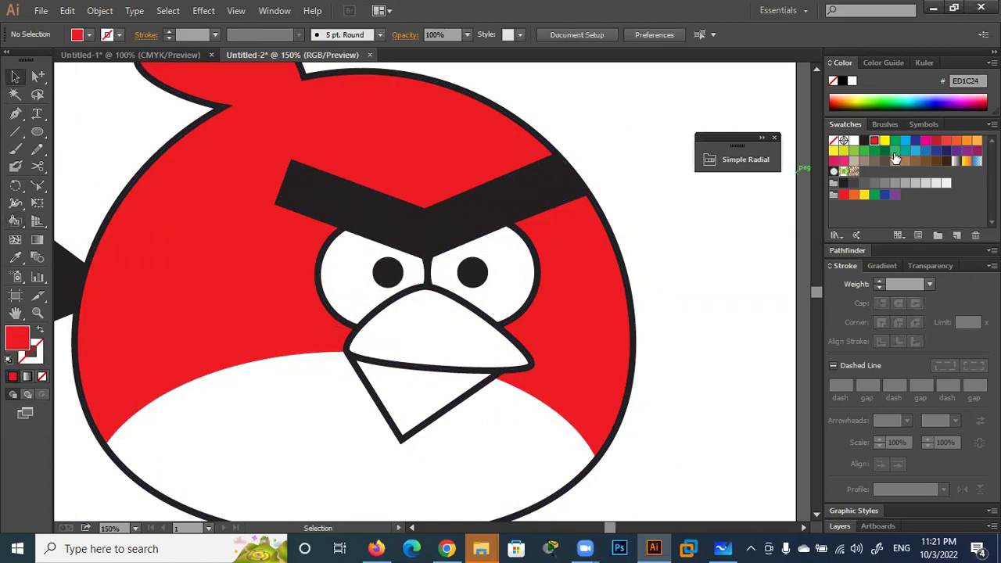
Fill the circle beside the left eye with dark red C90018
{"action": "left_click", "coordinate": [283, 247]}
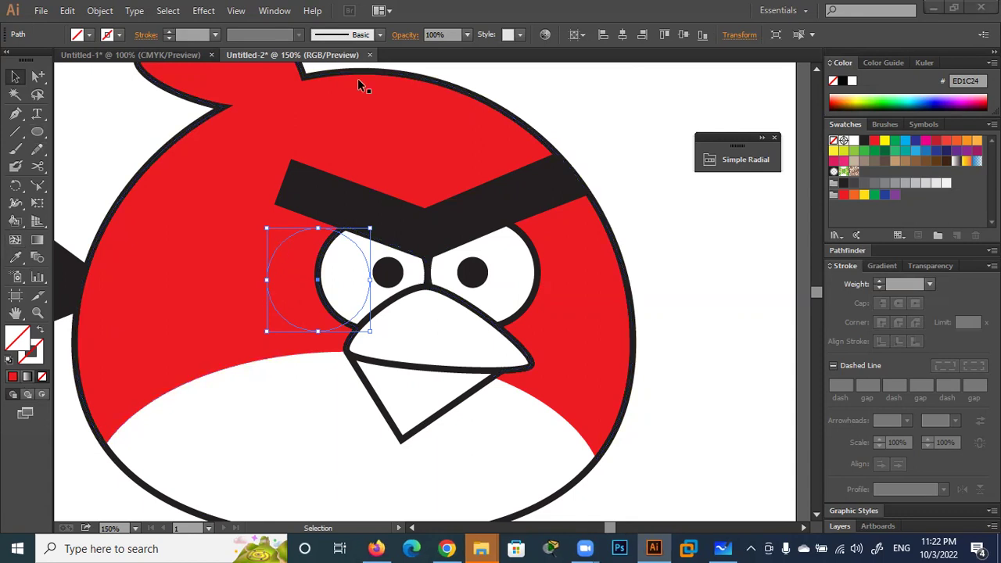
{"action": "left_click", "coordinate": [89, 34]}
{"action": "left_click", "coordinate": [113, 63]}
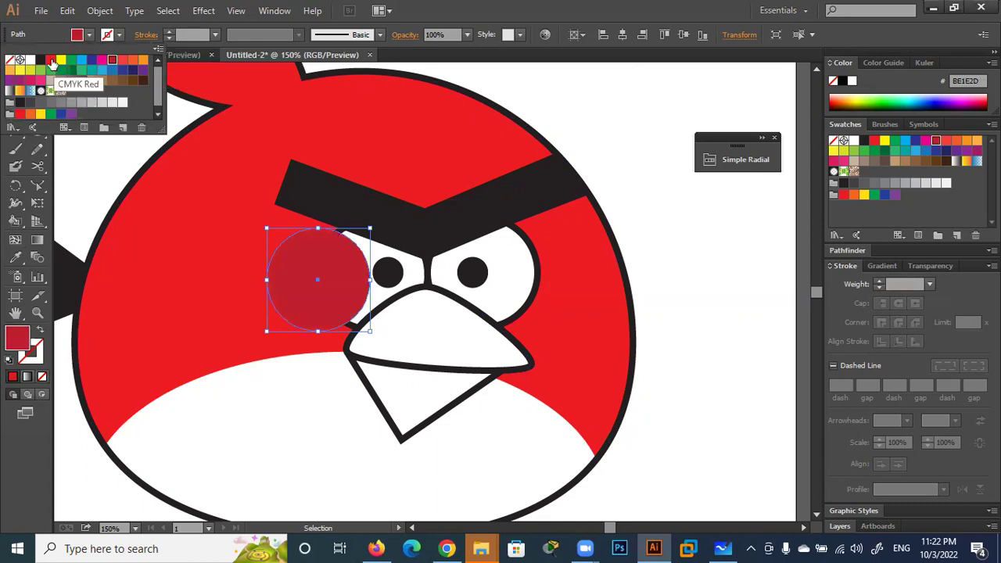
{"action": "left_click", "coordinate": [74, 38]}
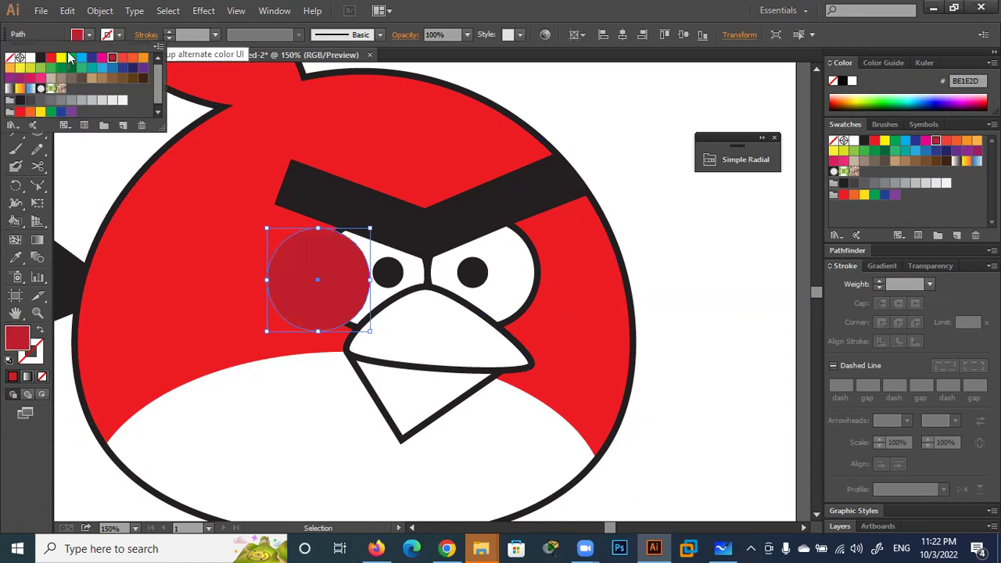
{"action": "left_click", "coordinate": [22, 350]}
{"action": "double_click", "coordinate": [22, 348]}
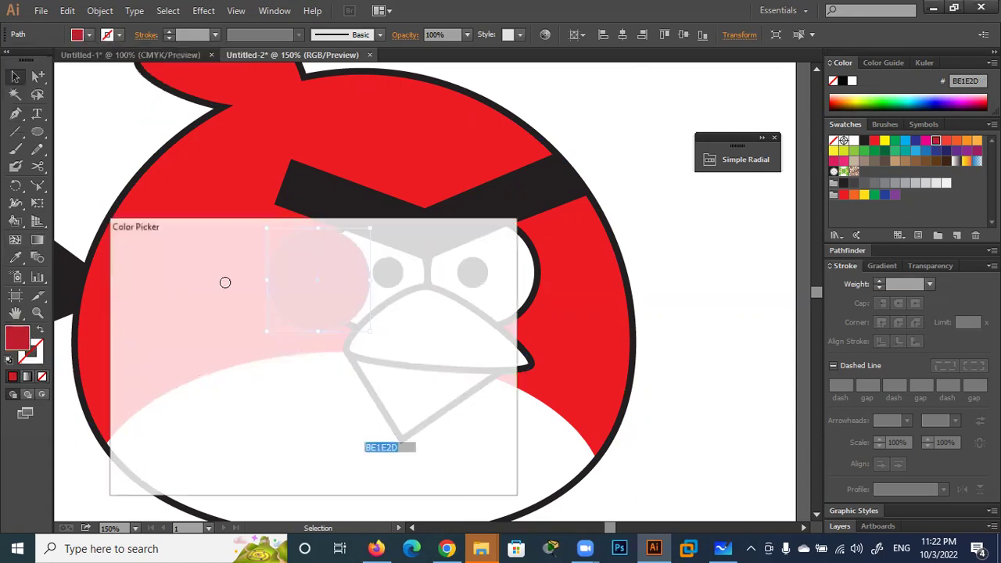
{"action": "type", "text": "C90018"}
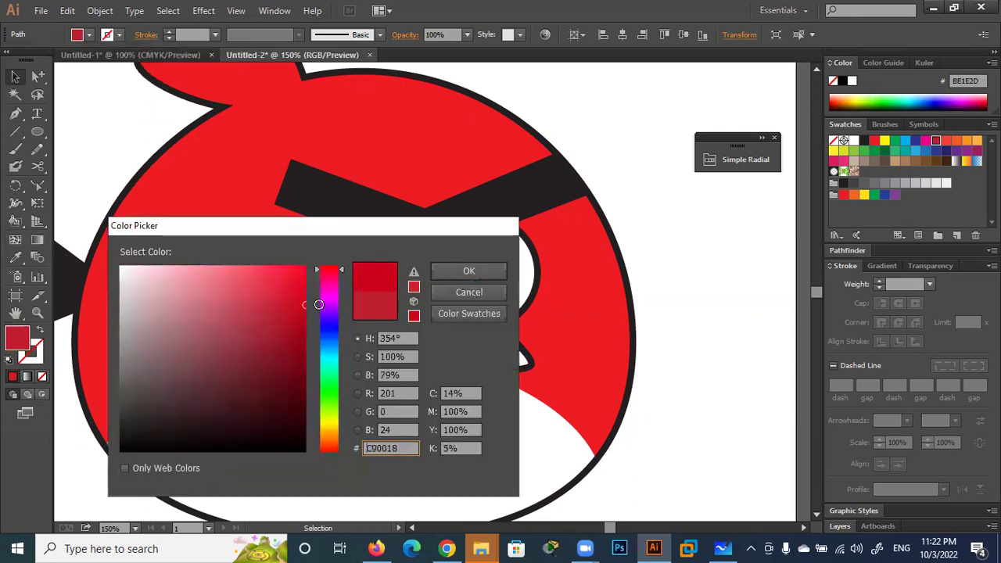
{"action": "left_click", "coordinate": [468, 272]}
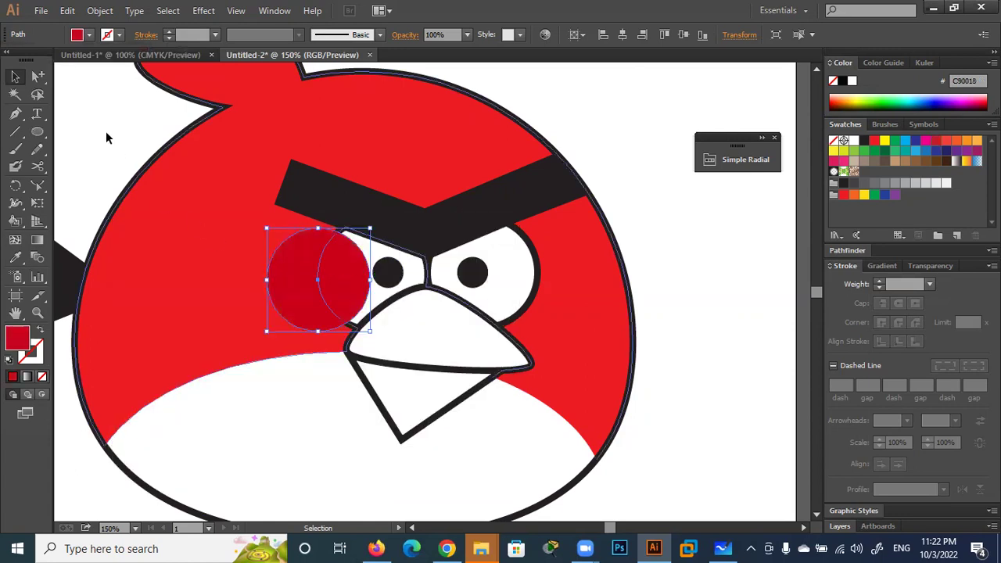
{"action": "left_click", "coordinate": [117, 110]}
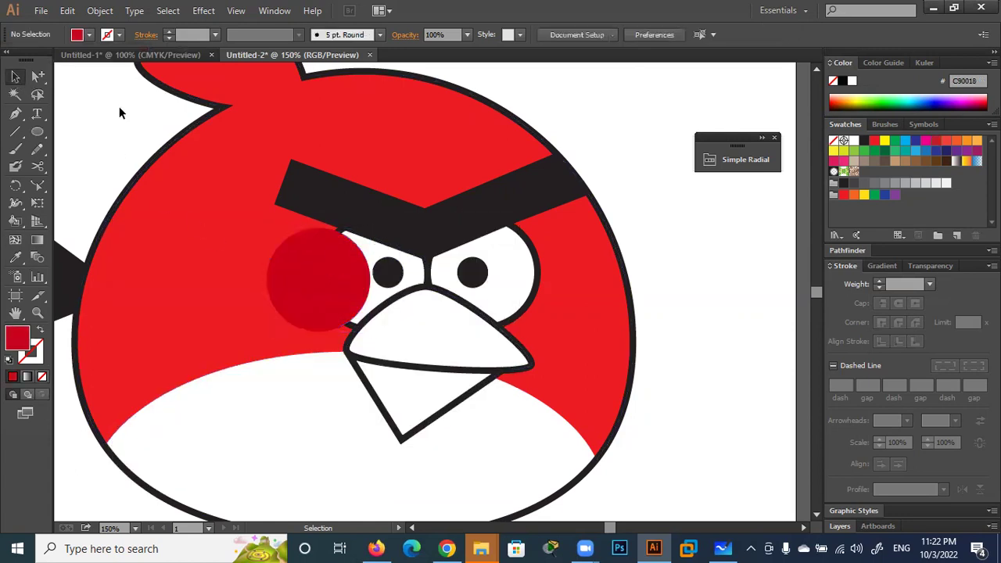
{"action": "left_click", "coordinate": [308, 254]}
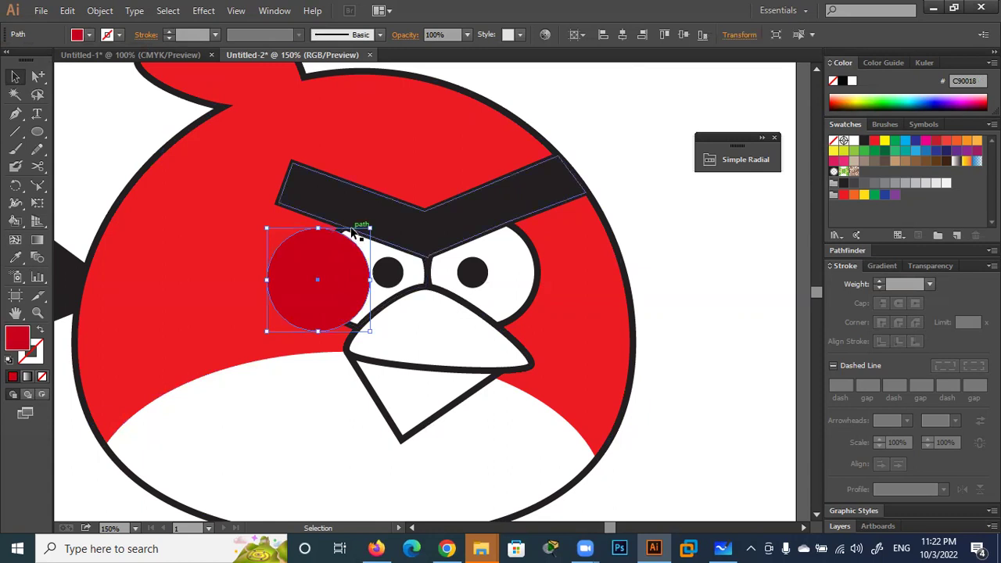
{"action": "left_click", "coordinate": [76, 107]}
Draw a taller ellipse covering the left eye
{"action": "left_click", "coordinate": [37, 132]}
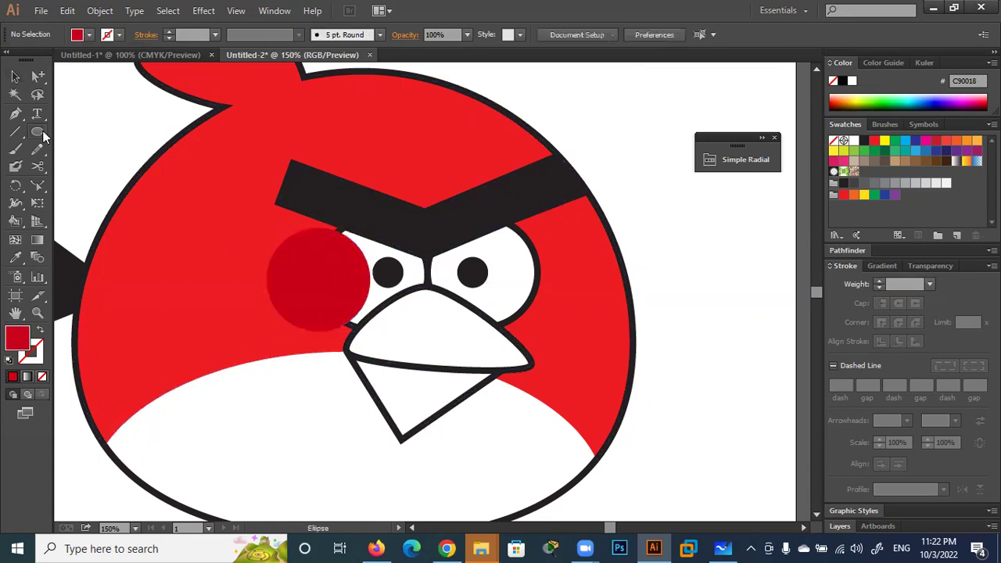
{"action": "left_click_drag", "start_coordinate": [425, 211], "coordinate": [324, 328]}
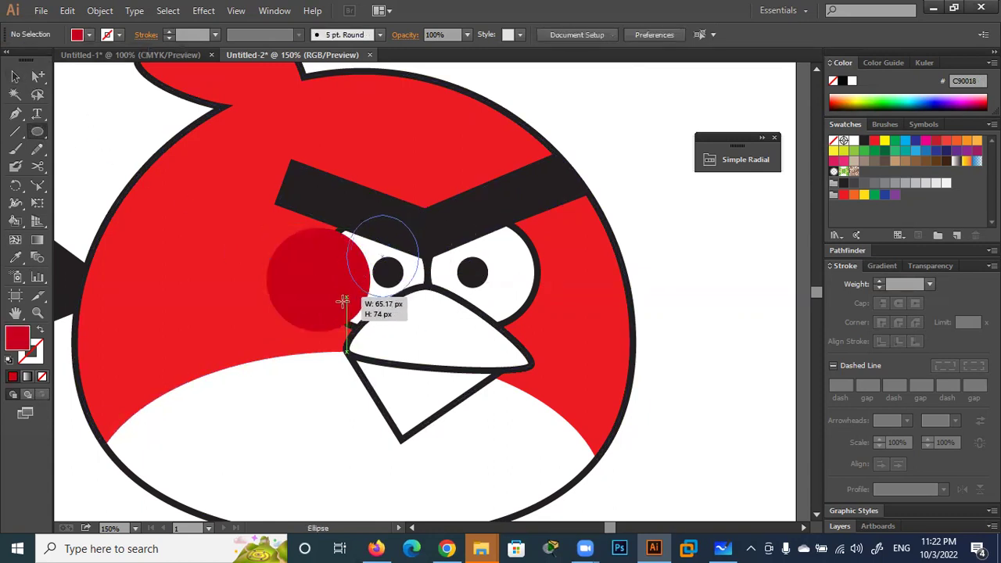
{"action": "left_click_drag", "start_coordinate": [324, 328], "coordinate": [323, 334]}
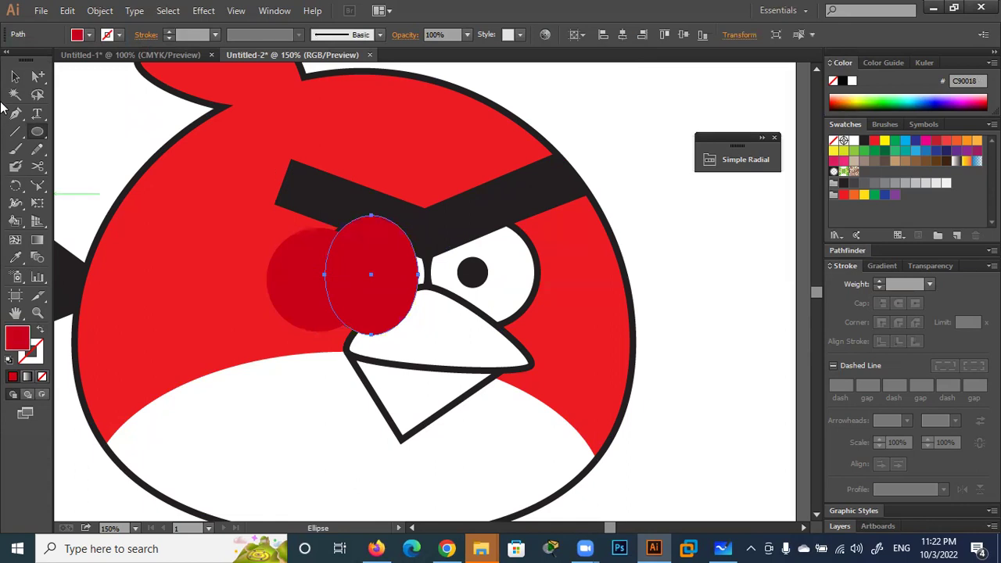
Select the cheek circle and ellipse, then delete the regions over the eye with Shape Builder
{"action": "left_click", "coordinate": [18, 79]}
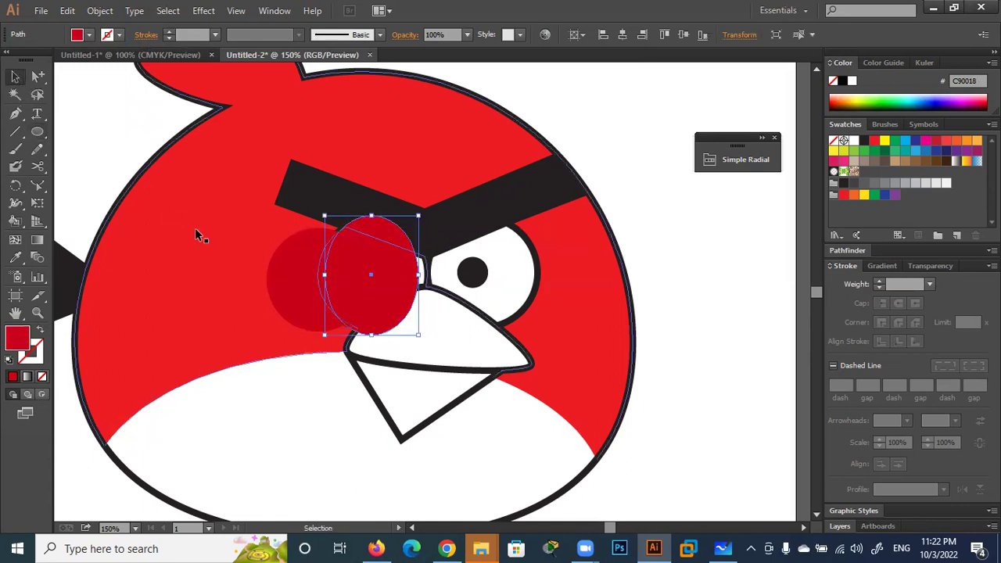
{"action": "left_click", "coordinate": [303, 277], "text": "shift"}
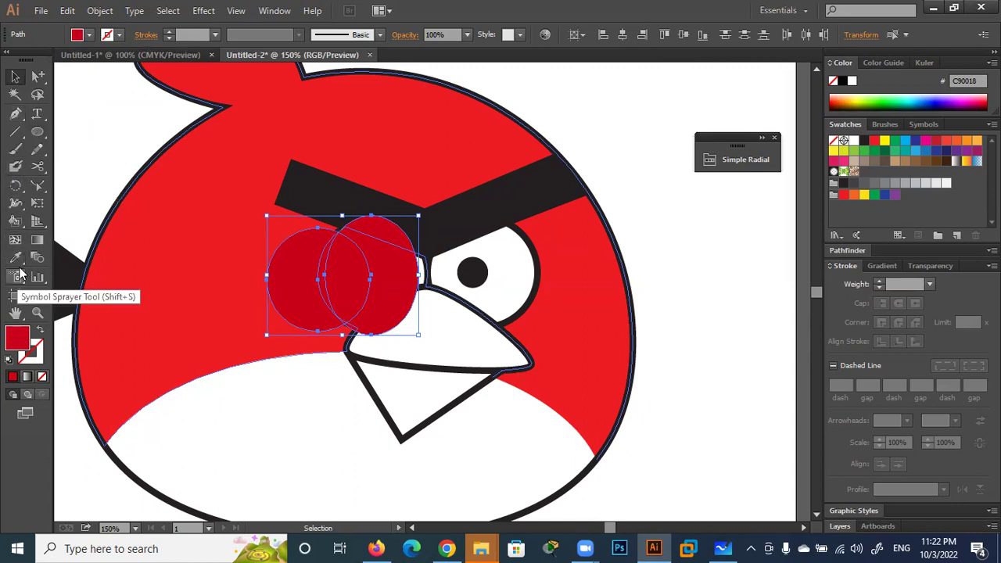
{"action": "left_click", "coordinate": [17, 225]}
{"action": "left_click", "coordinate": [97, 220]}
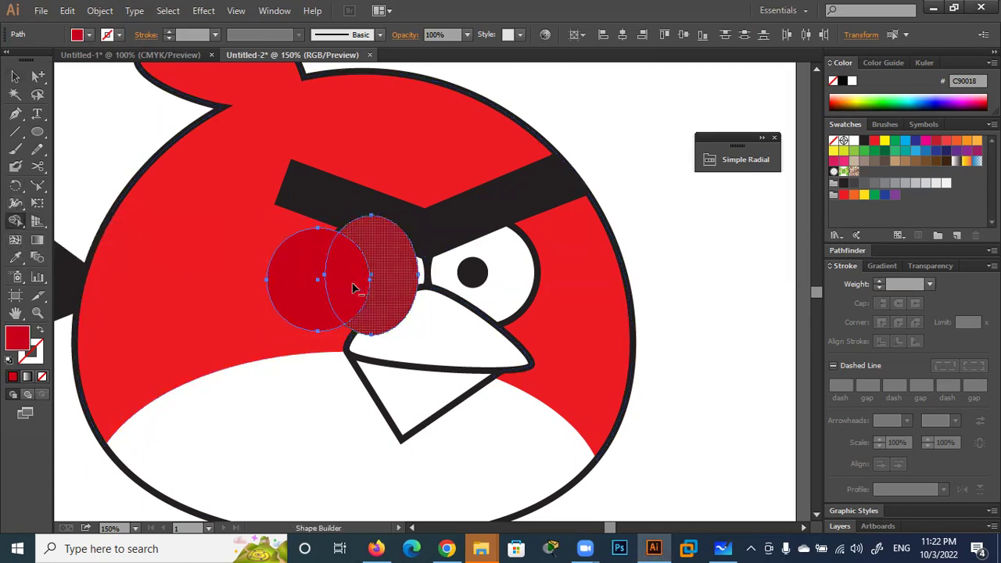
{"action": "left_click", "coordinate": [395, 273], "text": "alt"}
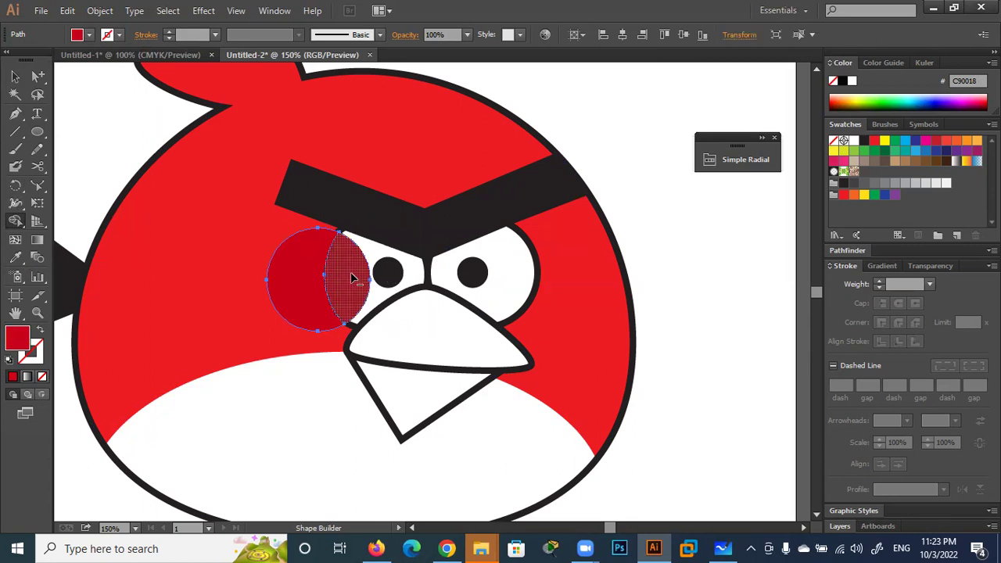
{"action": "left_click", "coordinate": [352, 278], "text": "alt"}
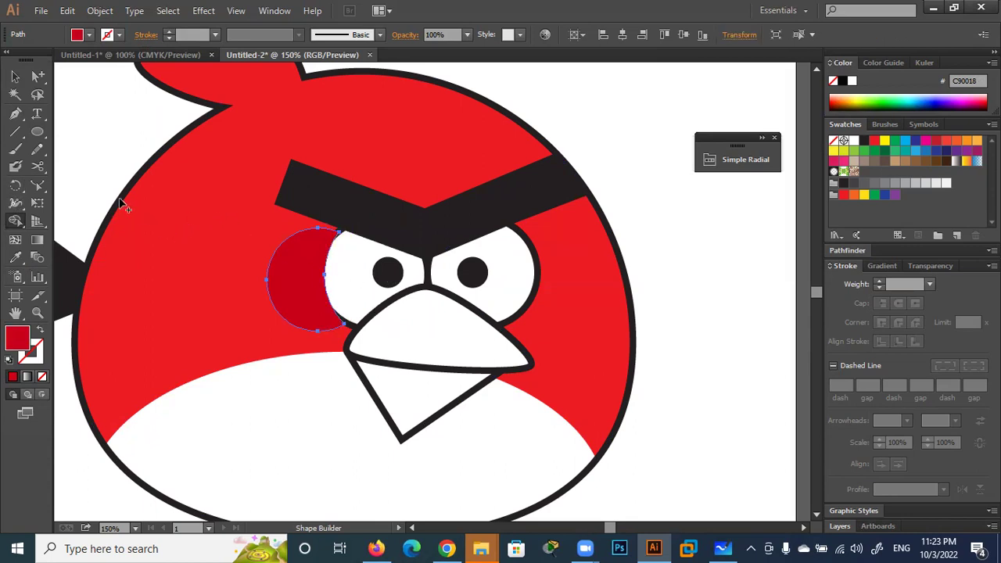
{"action": "left_click", "coordinate": [14, 77]}
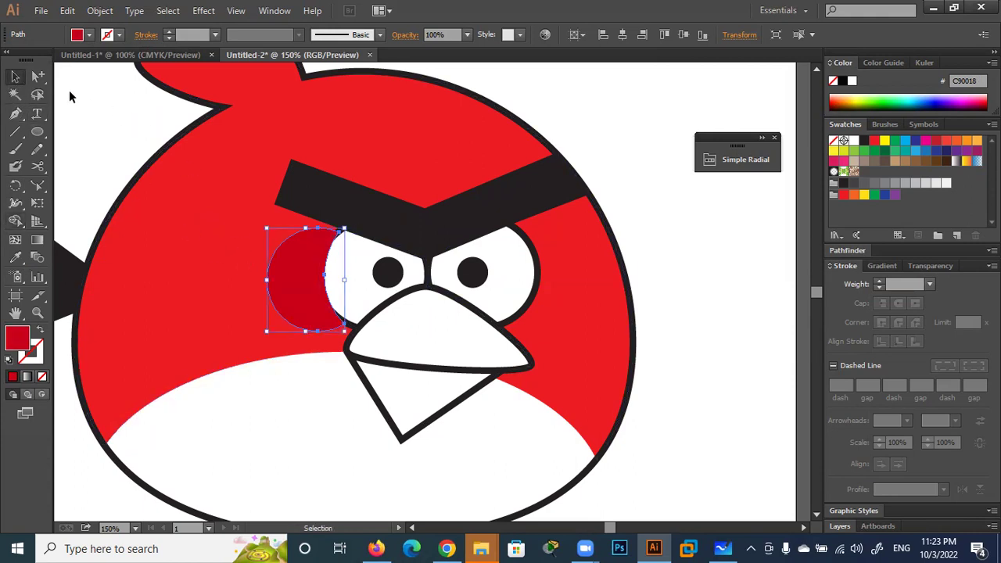
Nudge the cheek shadow and tuck its lower-right anchor against the beak outline
{"action": "left_click_drag", "start_coordinate": [36, 79], "coordinate": [66, 86]}
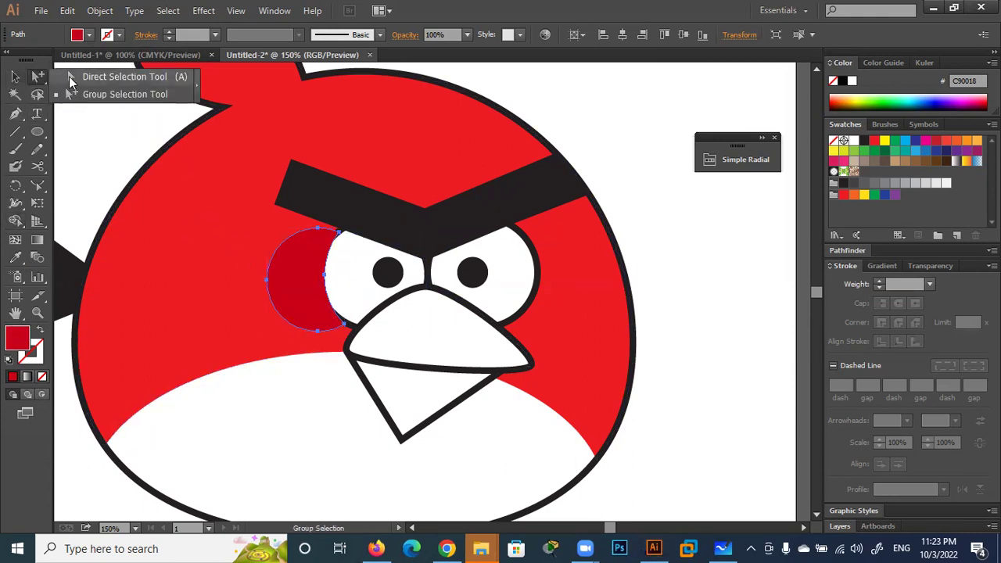
{"action": "left_click", "coordinate": [70, 78]}
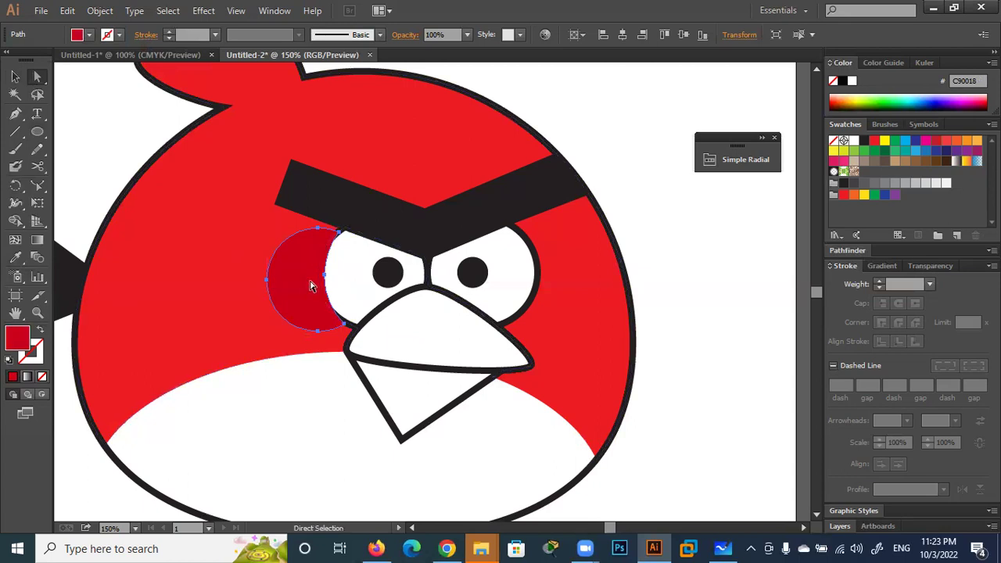
{"action": "key", "text": "Left"}
{"action": "key", "text": "Left"}
{"action": "key", "text": "Left"}
{"action": "key", "text": "Left"}
{"action": "key", "text": "Left"}
{"action": "key", "text": "Left"}
{"action": "key", "text": "Left"}
{"action": "key", "text": "Left"}
{"action": "key", "text": "Left"}
{"action": "key", "text": "Left"}
{"action": "scroll", "coordinate": [299, 329], "scroll_direction": "up", "scroll_amount": 2, "text": "alt"}
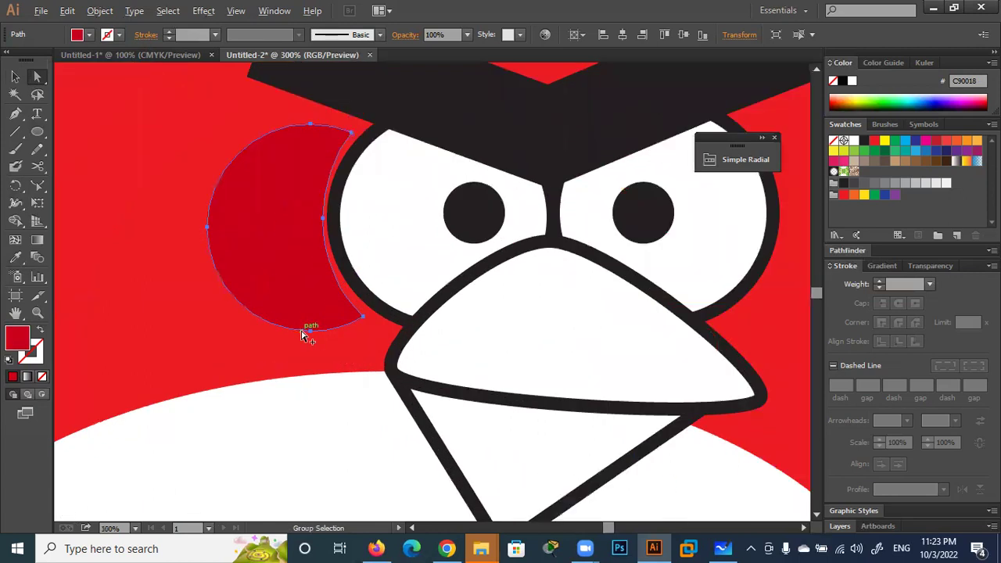
{"action": "scroll", "coordinate": [301, 334], "scroll_direction": "up", "scroll_amount": 1, "text": "alt"}
{"action": "key", "text": "Right"}
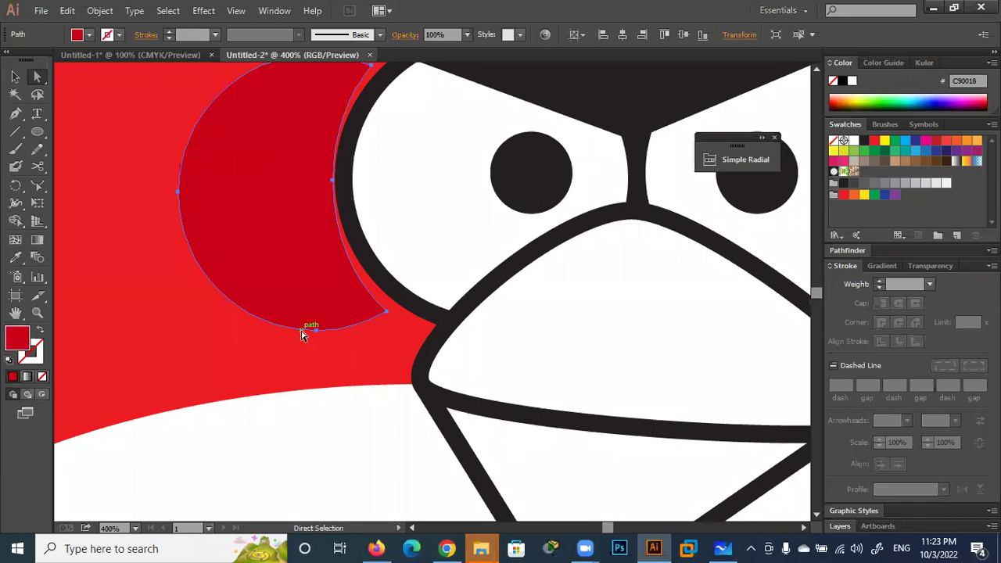
{"action": "left_click", "coordinate": [387, 313]}
{"action": "left_click_drag", "start_coordinate": [389, 315], "coordinate": [404, 312]}
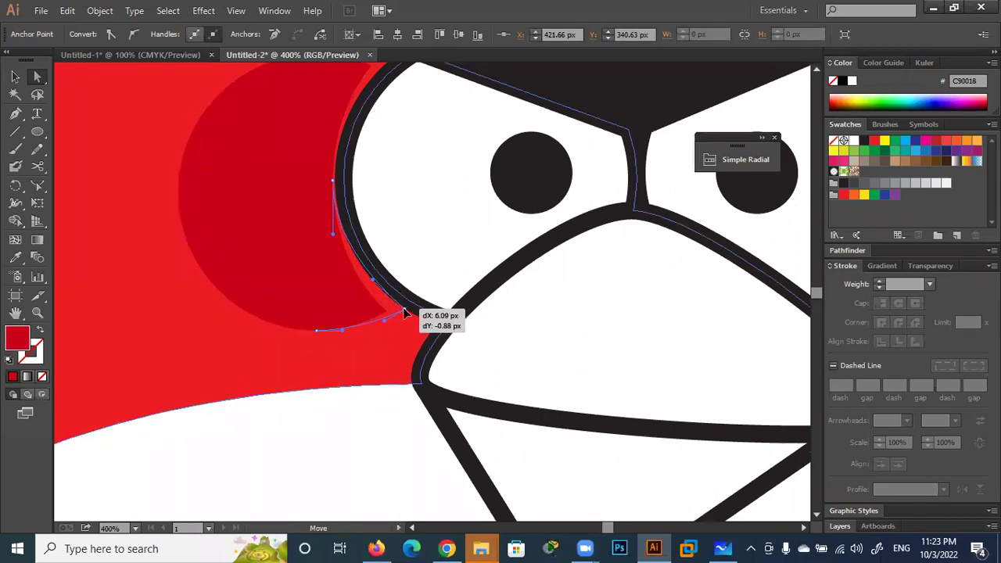
{"action": "left_click_drag", "start_coordinate": [404, 309], "coordinate": [406, 309]}
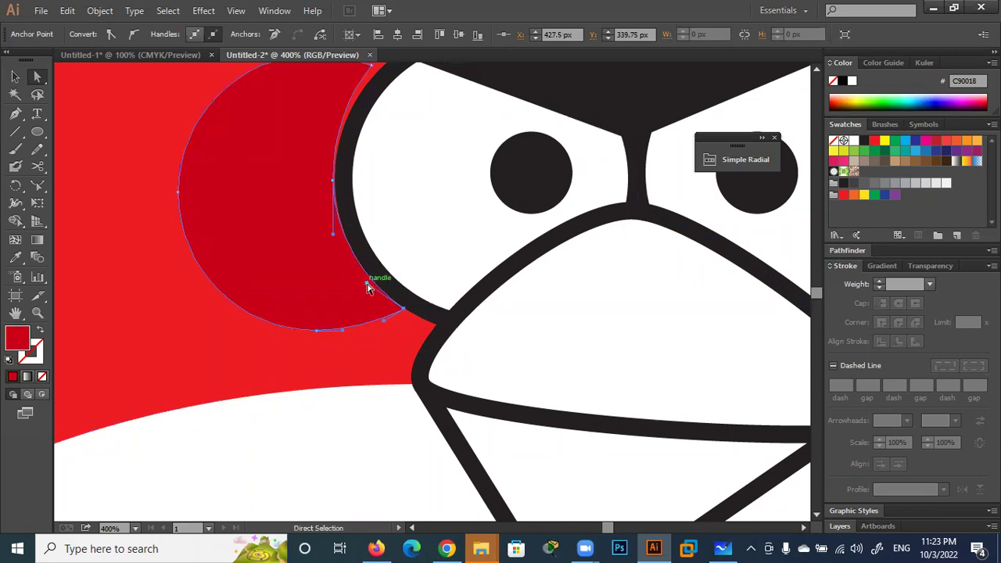
Move the cheek shadow's top anchor onto the eye's black outline
{"action": "left_click", "coordinate": [367, 287]}
{"action": "left_click_drag", "start_coordinate": [404, 159], "coordinate": [402, 269]}
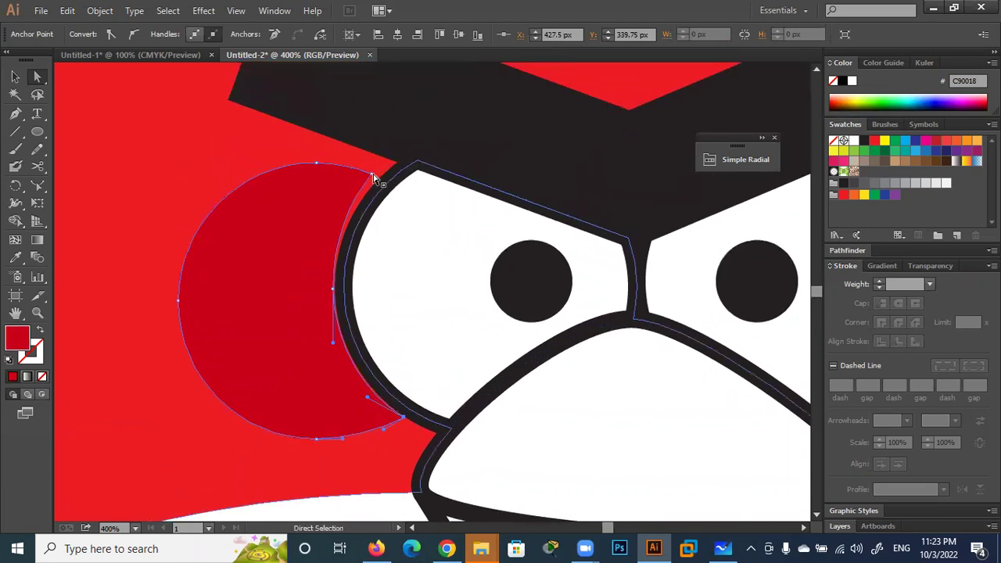
{"action": "left_click_drag", "start_coordinate": [371, 176], "coordinate": [384, 179]}
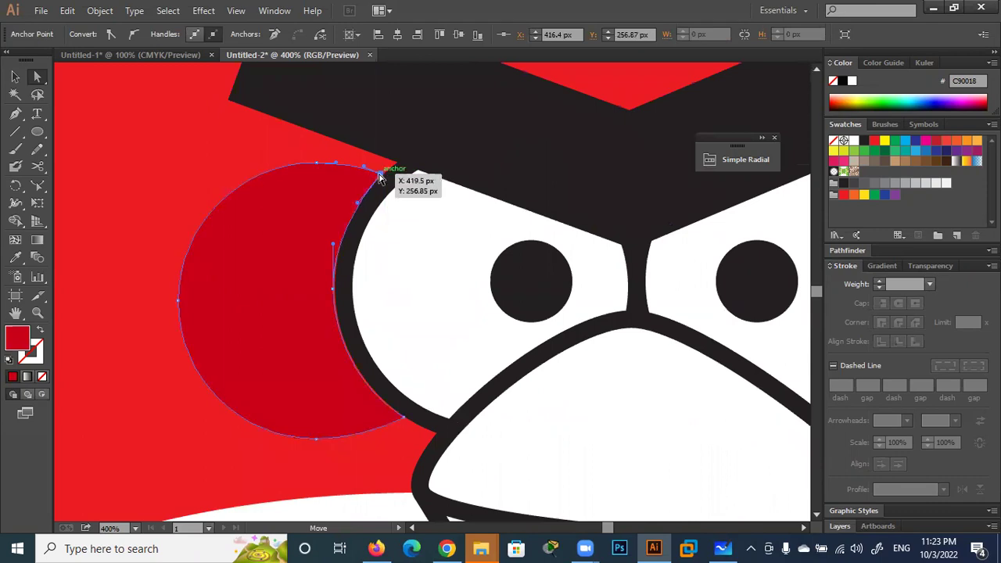
{"action": "left_click_drag", "start_coordinate": [384, 179], "coordinate": [380, 177]}
{"action": "key", "text": "v"}
{"action": "left_click", "coordinate": [157, 139]}
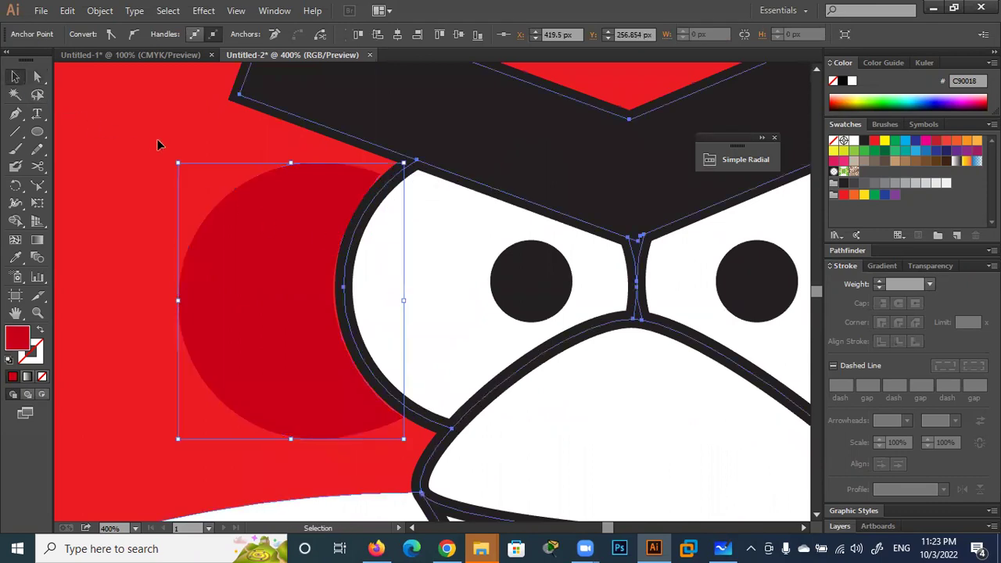
{"action": "left_click", "coordinate": [272, 280]}
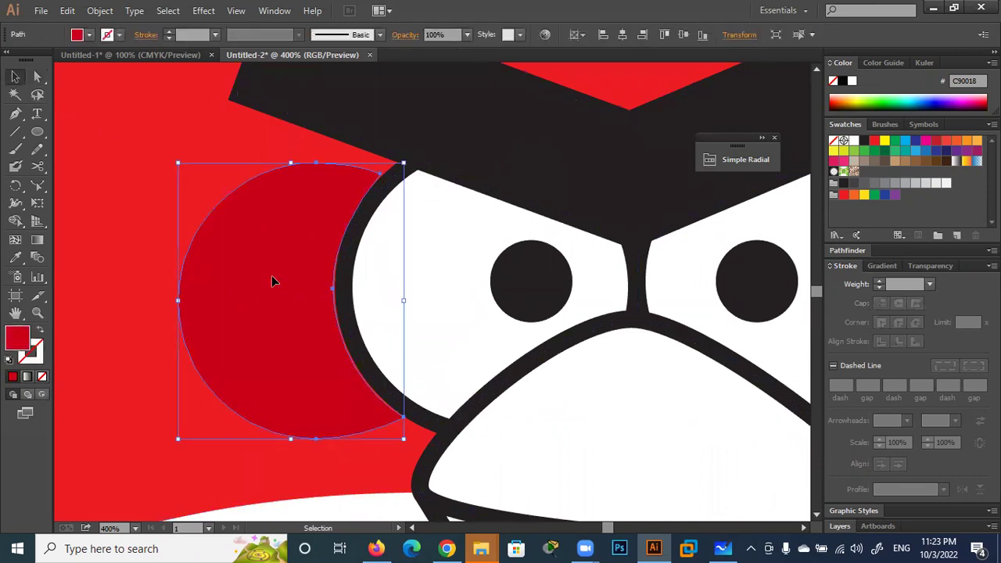
{"action": "left_click", "coordinate": [72, 121]}
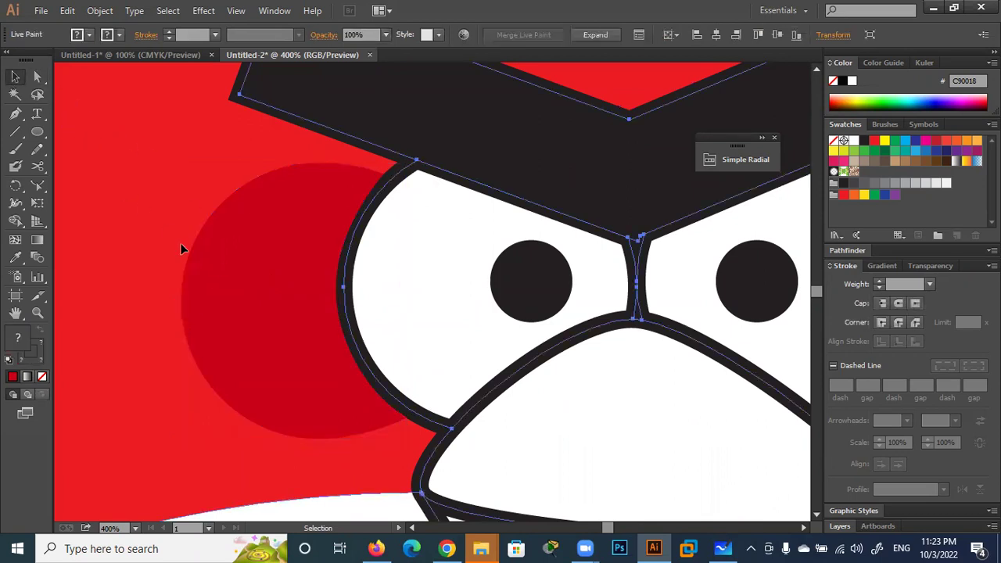
Draw a small dark red circle just left of the cheek shadow
{"action": "scroll", "coordinate": [179, 249], "scroll_direction": "down", "scroll_amount": 1}
{"action": "scroll", "coordinate": [180, 249], "scroll_direction": "down", "scroll_amount": 2}
{"action": "scroll", "coordinate": [180, 249], "scroll_direction": "down", "scroll_amount": 1}
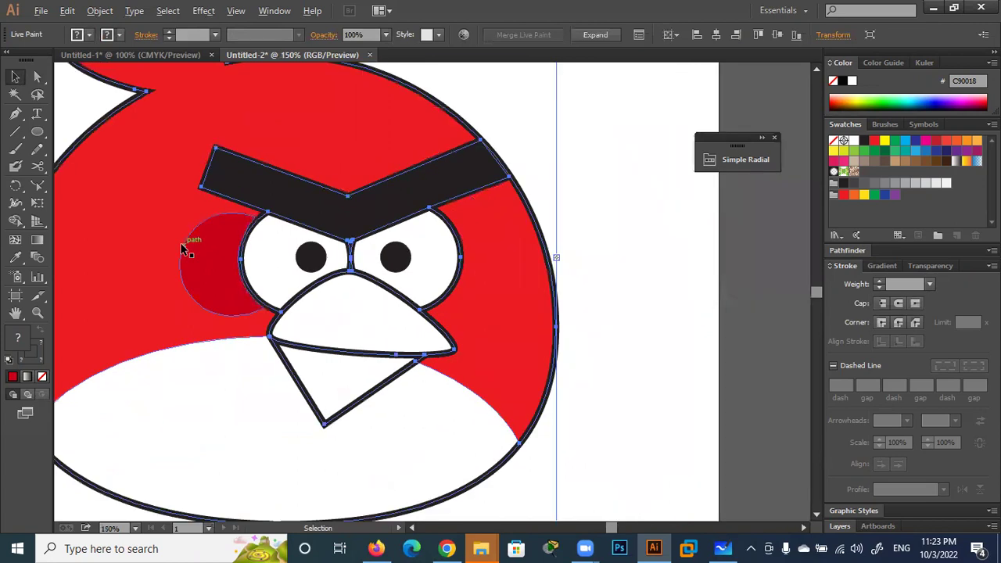
{"action": "left_click_drag", "start_coordinate": [485, 335], "coordinate": [628, 339]}
{"action": "left_click", "coordinate": [37, 131]}
{"action": "left_click_drag", "start_coordinate": [281, 277], "coordinate": [257, 304]}
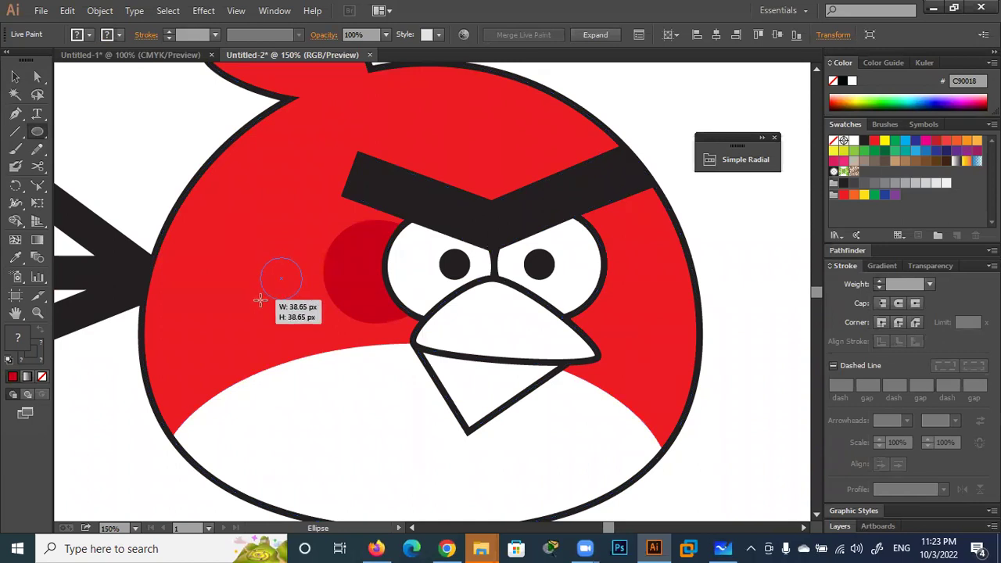
{"action": "left_click_drag", "start_coordinate": [261, 300], "coordinate": [260, 300]}
{"action": "key", "text": "Right"}
{"action": "key", "text": "Right"}
{"action": "key", "text": "Right"}
{"action": "key", "text": "Right"}
{"action": "key", "text": "Right"}
{"action": "key", "text": "Right"}
{"action": "key", "text": "Right"}
{"action": "key", "text": "Right"}
{"action": "key", "text": "Right"}
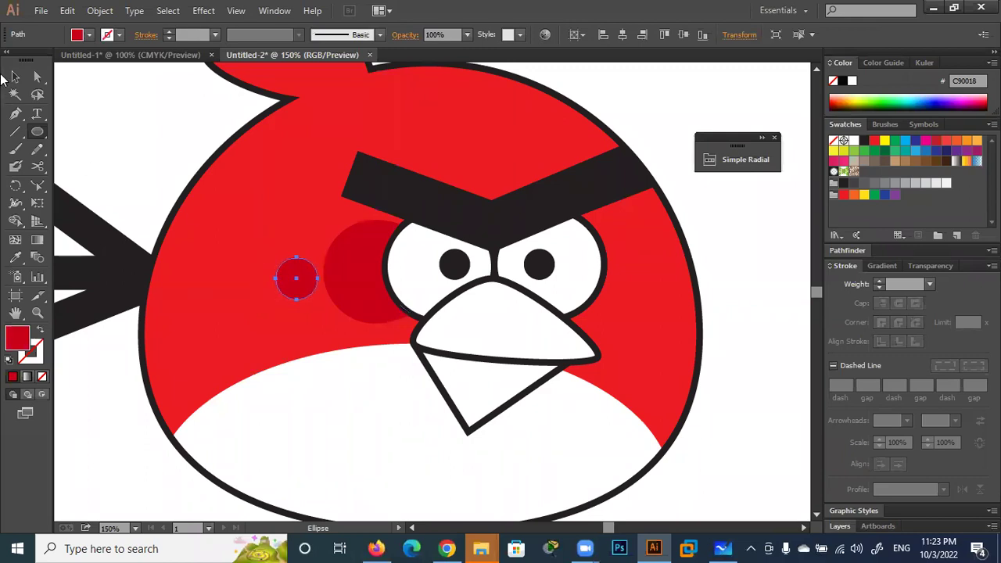
Alt-drag a smaller copy further left and nudge it into place
{"action": "left_click", "coordinate": [15, 76]}
{"action": "left_click_drag", "start_coordinate": [285, 277], "coordinate": [252, 271]}
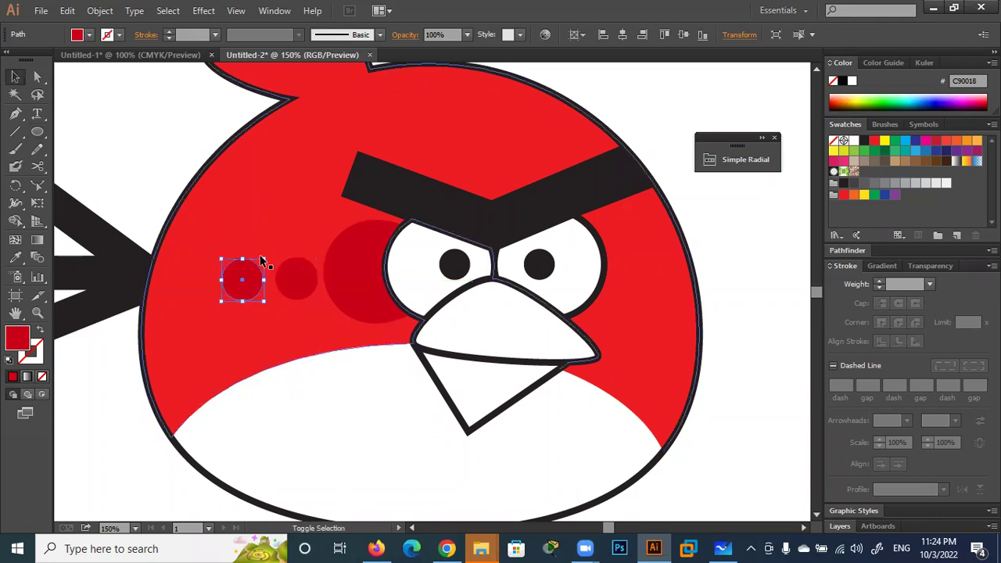
{"action": "left_click_drag", "start_coordinate": [265, 260], "coordinate": [254, 261]}
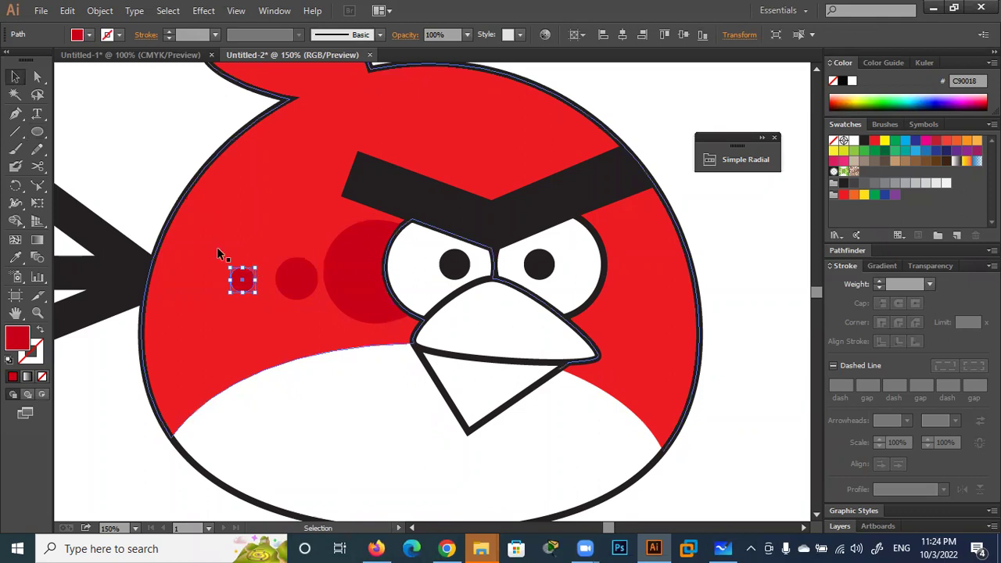
{"action": "left_click", "coordinate": [180, 187]}
{"action": "left_click", "coordinate": [250, 284]}
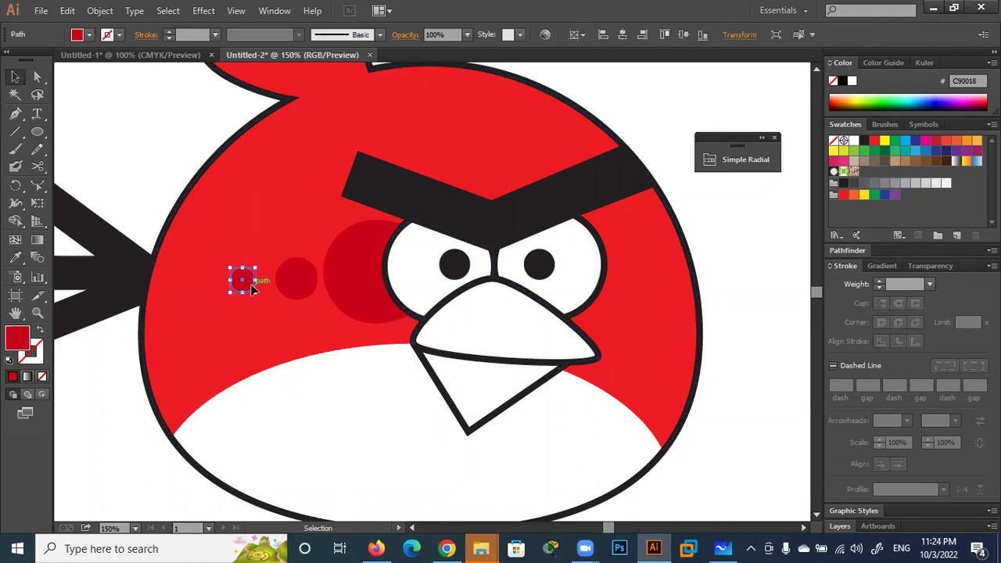
{"action": "key", "text": "Right"}
{"action": "key", "text": "Right"}
{"action": "key", "text": "Right"}
{"action": "key", "text": "Right"}
{"action": "key", "text": "Right"}
{"action": "key", "text": "Right"}
{"action": "left_click_drag", "start_coordinate": [250, 288], "coordinate": [253, 291]}
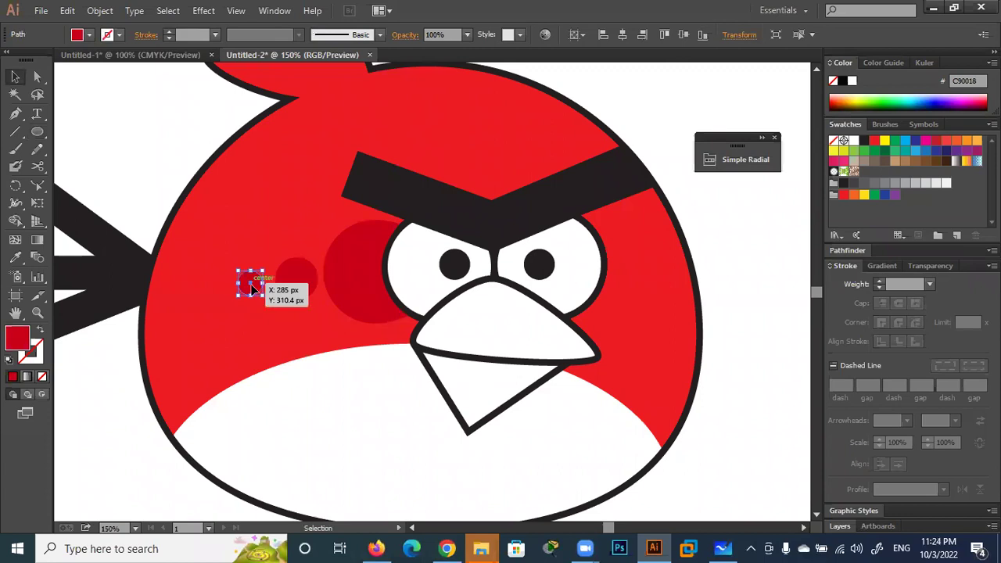
{"action": "left_click", "coordinate": [94, 103]}
{"action": "left_click", "coordinate": [14, 113]}
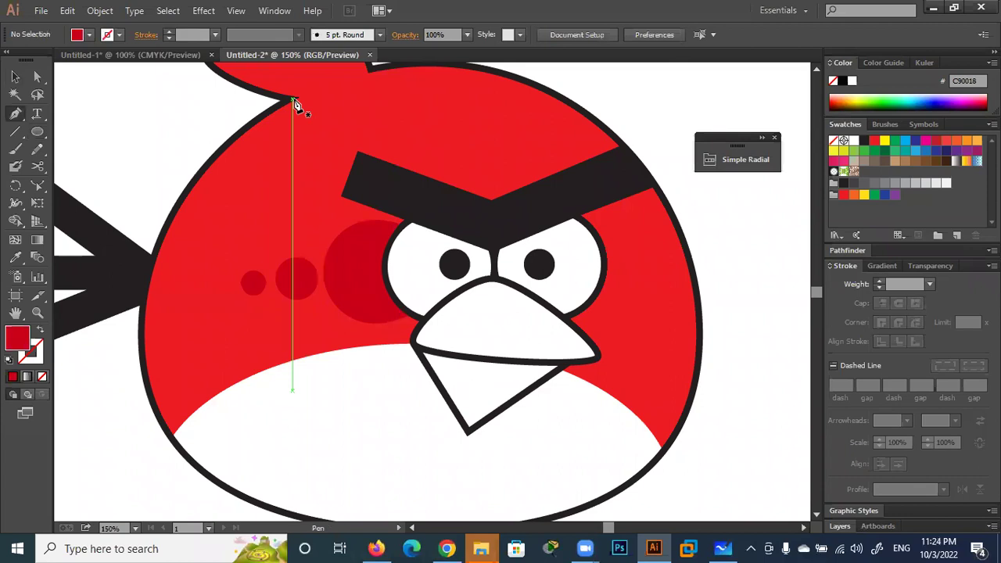
Trace a shading path from the head's top notch down the body to the belly edge
{"action": "left_click", "coordinate": [292, 100]}
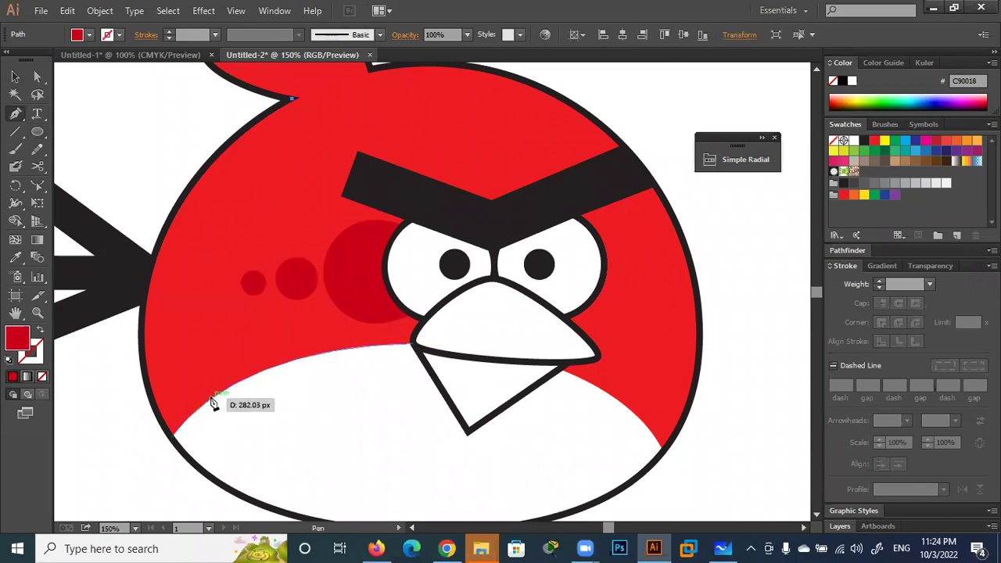
{"action": "mouse_move", "coordinate": [210, 401]}
{"action": "left_mouse_down"}
{"action": "mouse_move", "coordinate": [229, 502]}
{"action": "mouse_move", "coordinate": [273, 439]}
{"action": "left_mouse_up"}
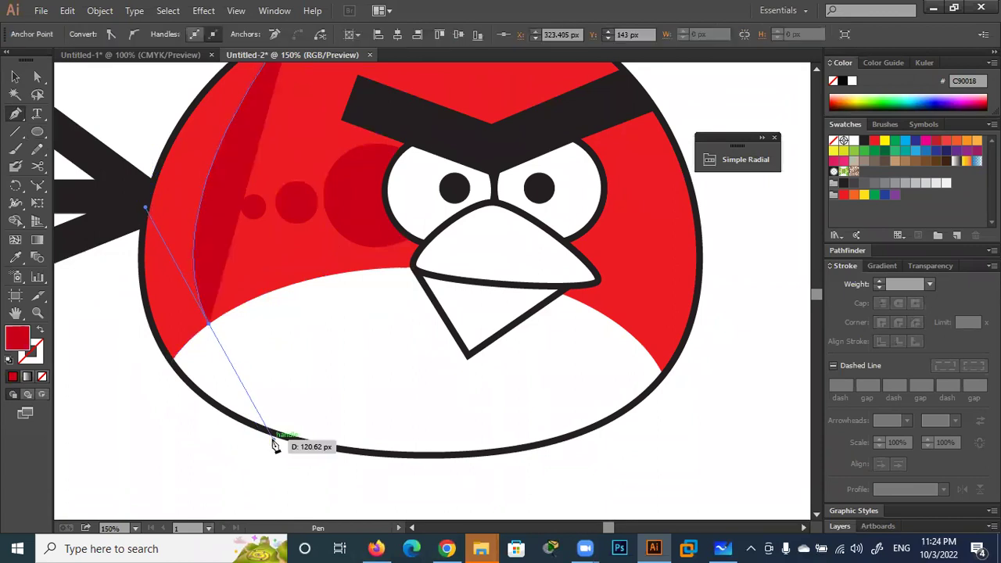
{"action": "left_click", "coordinate": [210, 326]}
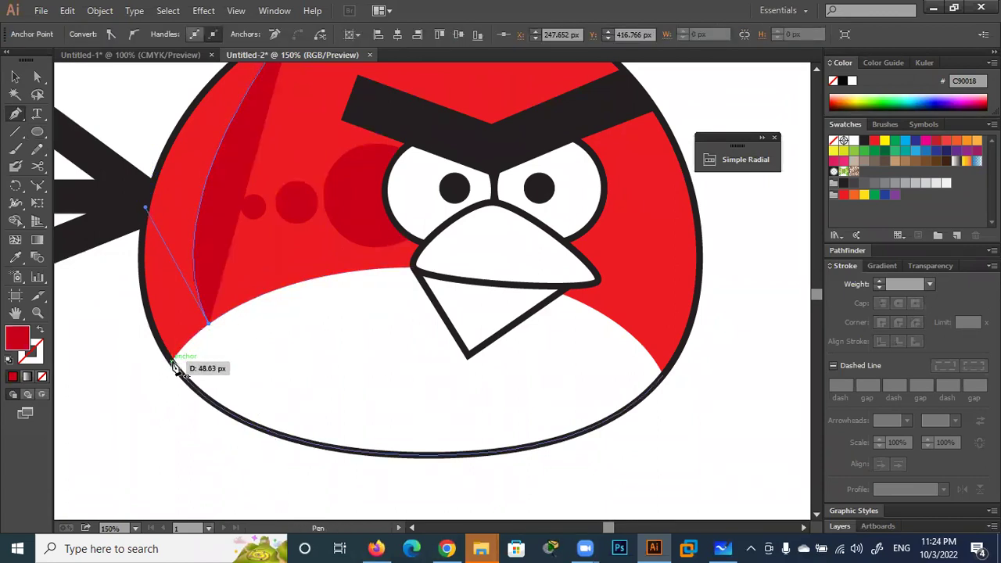
{"action": "left_click_drag", "start_coordinate": [174, 362], "coordinate": [161, 375]}
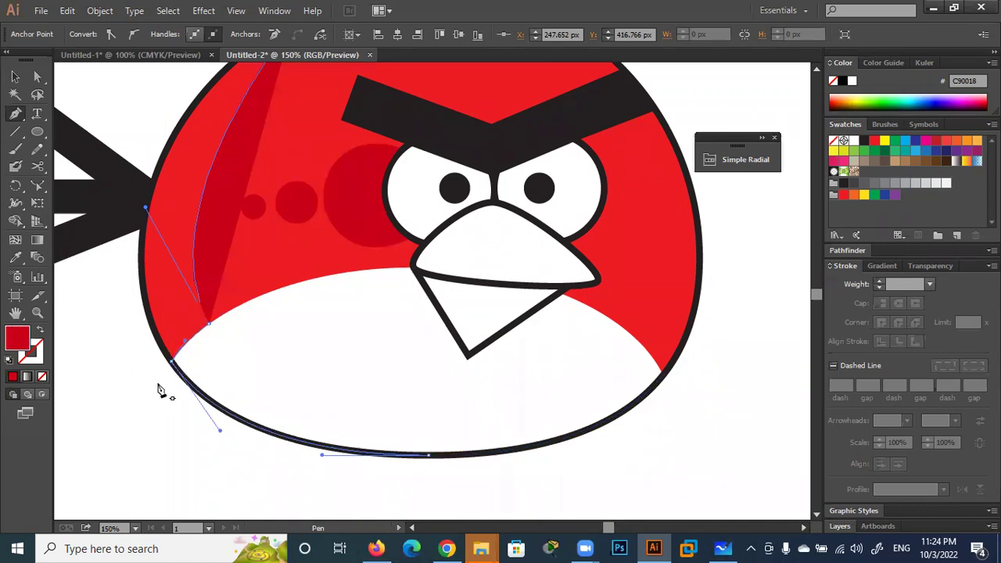
{"action": "key", "text": "shift+x"}
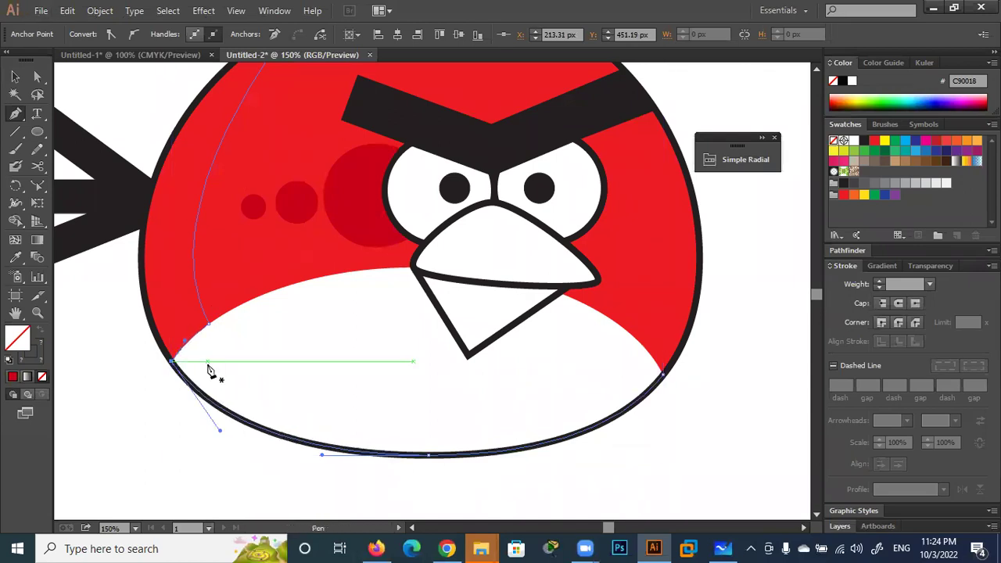
{"action": "left_click", "coordinate": [208, 367], "text": "ctrl"}
{"action": "key", "text": "shift+x"}
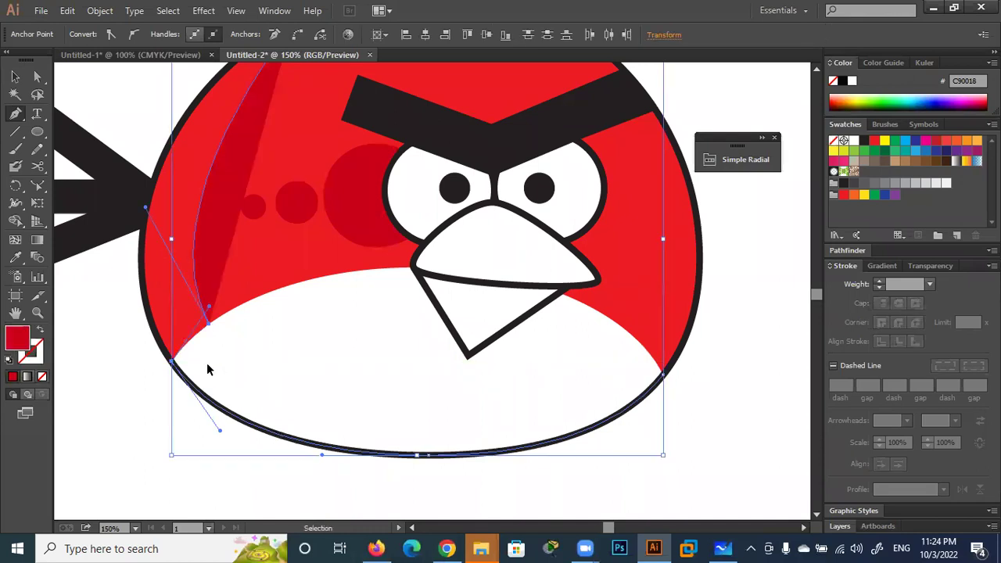
{"action": "left_click", "coordinate": [209, 331]}
Add a smooth anchor along the shading edge and curve it from the top point
{"action": "mouse_move", "coordinate": [258, 371]}
{"action": "left_mouse_down"}
{"action": "mouse_move", "coordinate": [362, 291]}
{"action": "mouse_move", "coordinate": [348, 320]}
{"action": "left_mouse_up"}
{"action": "key", "text": "ctrl+plus"}
{"action": "key", "text": "ctrl+plus"}
{"action": "mouse_move", "coordinate": [251, 289]}
{"action": "left_mouse_down"}
{"action": "mouse_move", "coordinate": [219, 340]}
{"action": "mouse_move", "coordinate": [230, 326]}
{"action": "left_mouse_up"}
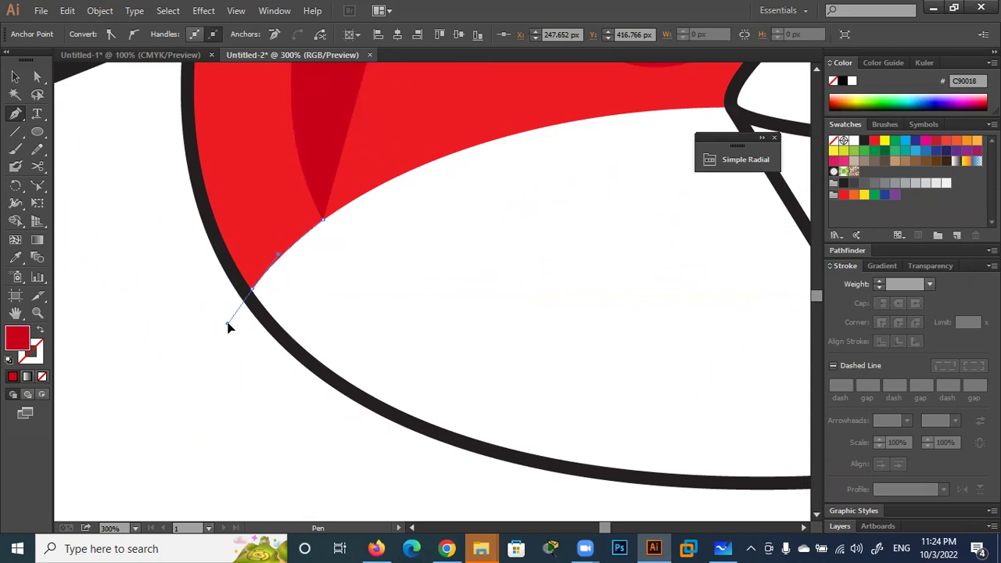
{"action": "left_click", "coordinate": [252, 292]}
{"action": "scroll", "coordinate": [398, 284], "scroll_direction": "up", "scroll_amount": 5}
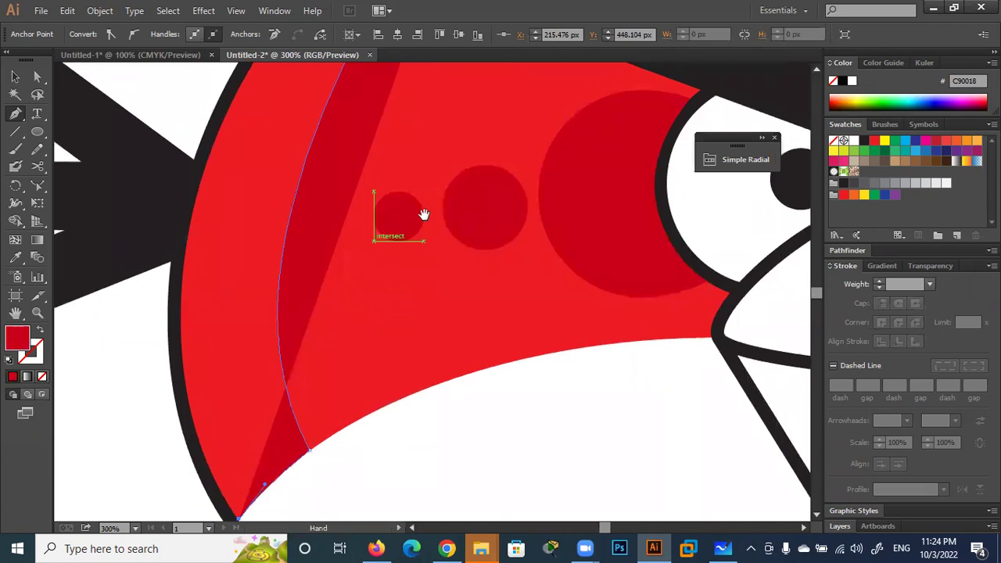
{"action": "left_click_drag", "start_coordinate": [479, 211], "coordinate": [480, 249]}
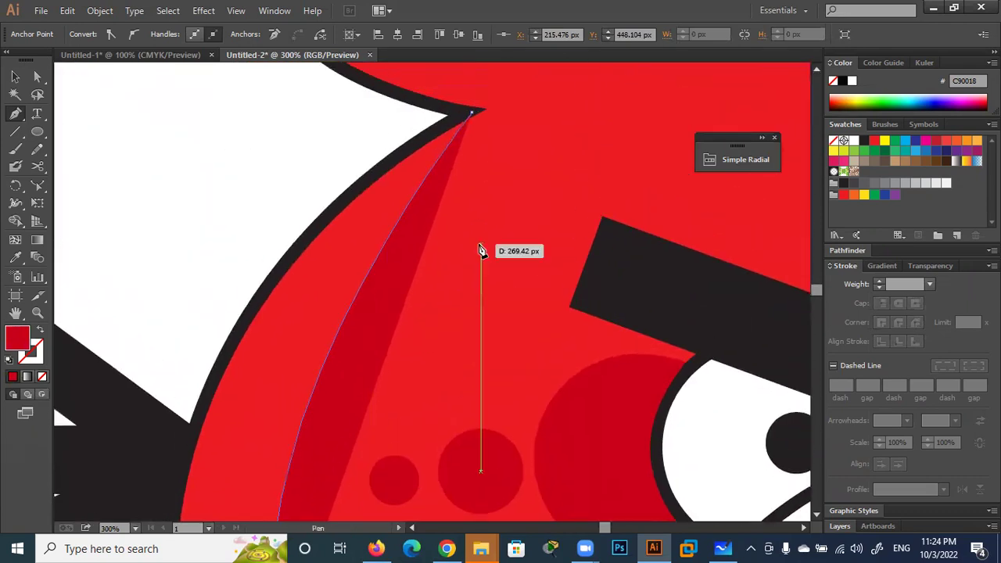
{"action": "scroll", "coordinate": [480, 249], "scroll_direction": "down", "scroll_amount": 2}
{"action": "scroll", "coordinate": [481, 250], "scroll_direction": "down", "scroll_amount": 2}
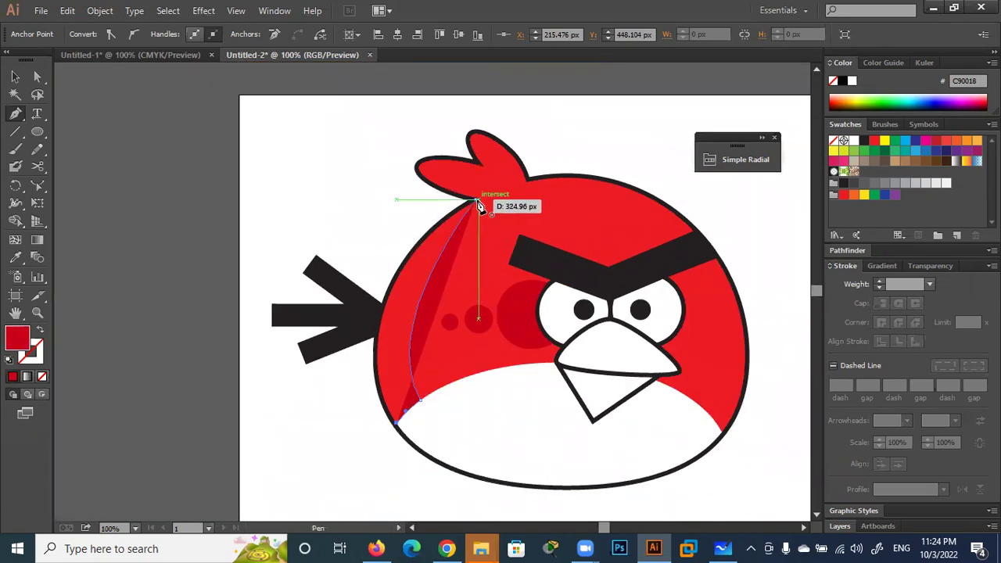
{"action": "left_click_drag", "start_coordinate": [476, 201], "coordinate": [633, 94]}
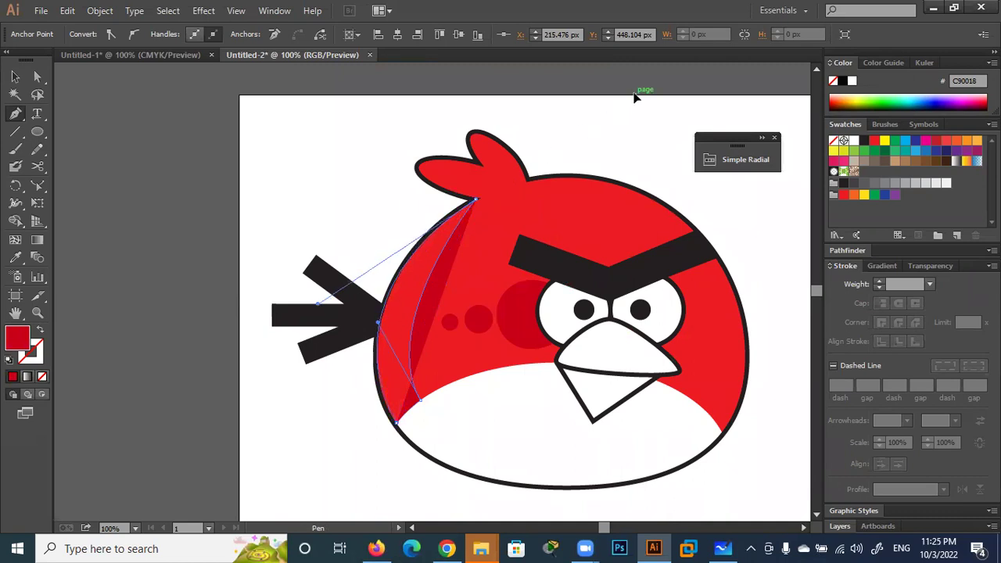
Fine-tune the top curve and close the dark red crescent path
{"action": "left_click_drag", "start_coordinate": [634, 94], "coordinate": [637, 94]}
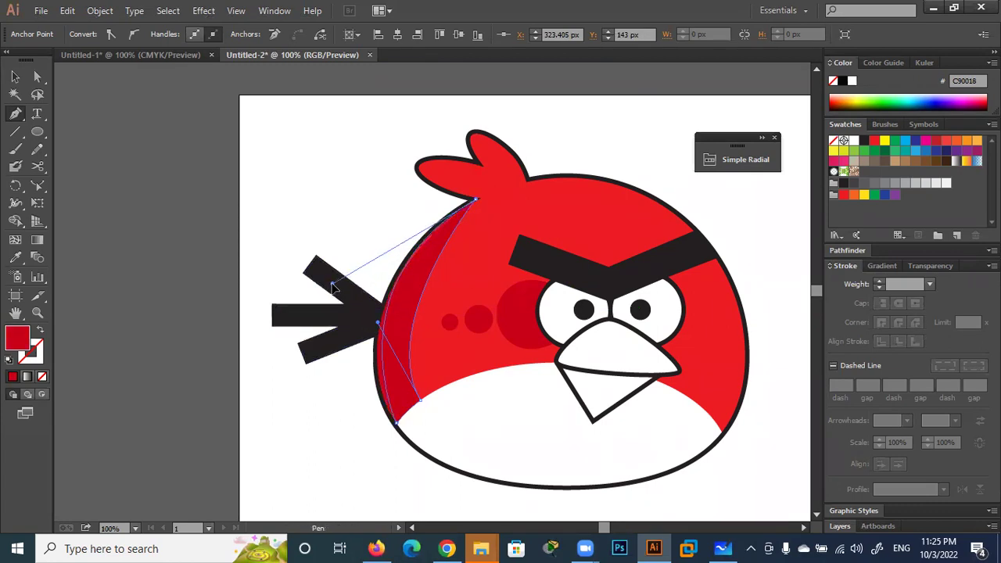
{"action": "left_click", "coordinate": [332, 287]}
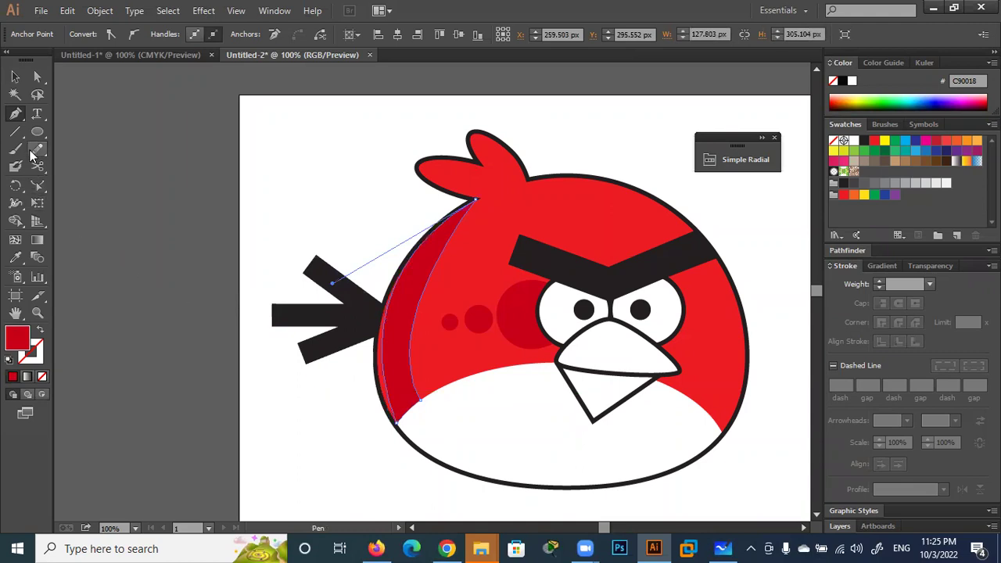
{"action": "left_click", "coordinate": [39, 186]}
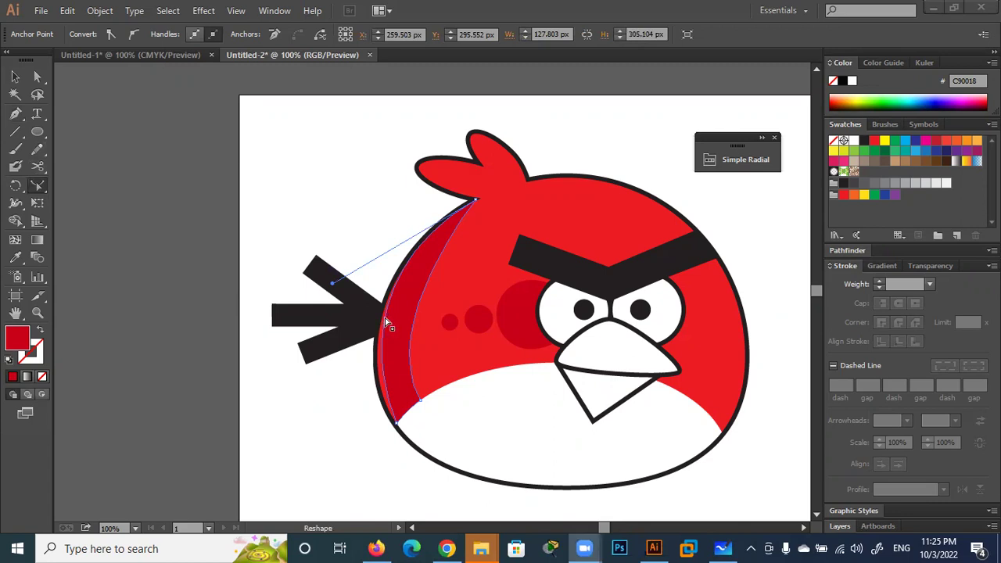
{"action": "scroll", "coordinate": [341, 358], "scroll_direction": "up", "scroll_amount": 2}
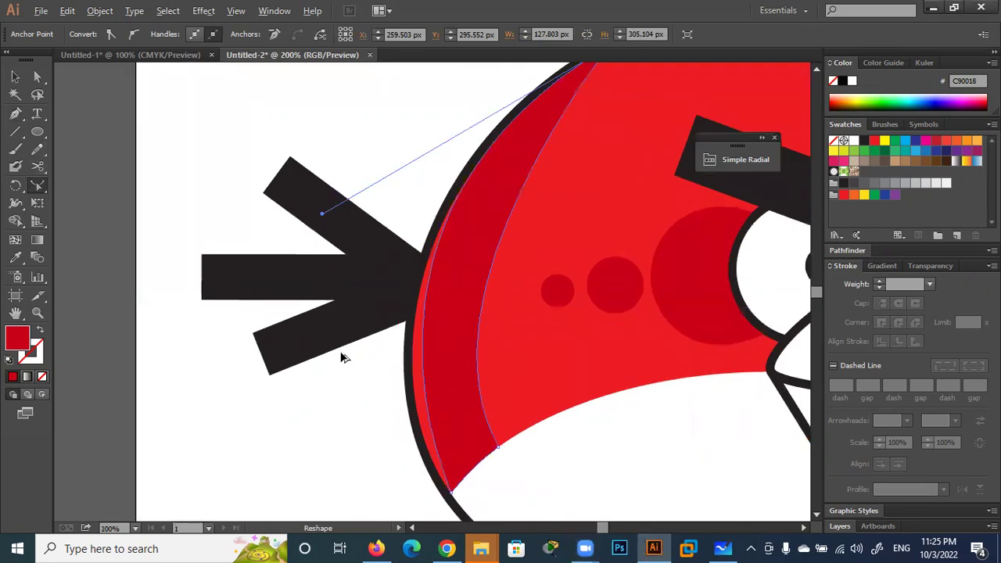
{"action": "scroll", "coordinate": [341, 357], "scroll_direction": "up", "scroll_amount": 3}
{"action": "scroll", "coordinate": [341, 358], "scroll_direction": "down", "scroll_amount": 2}
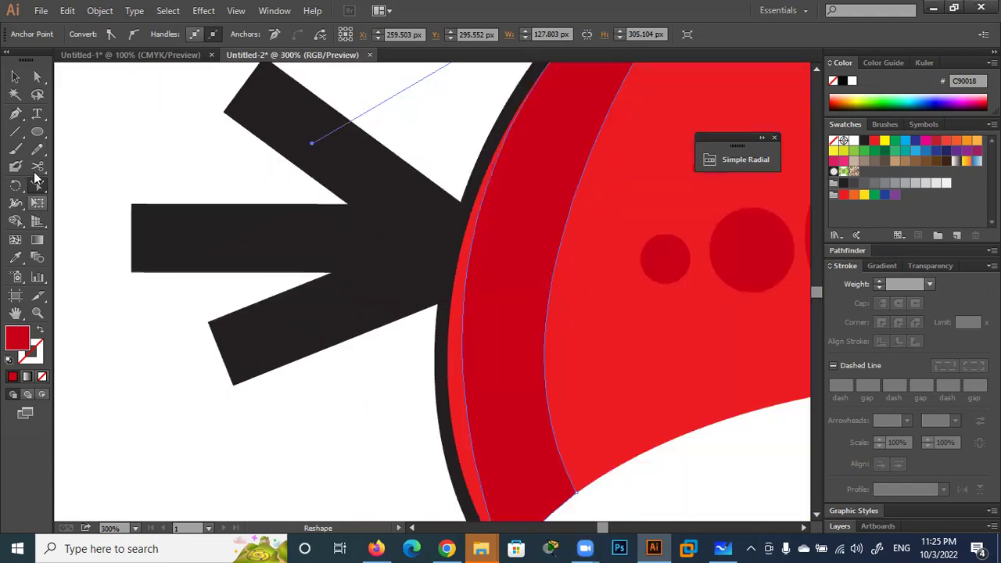
{"action": "left_click", "coordinate": [37, 77]}
{"action": "left_click", "coordinate": [15, 76]}
{"action": "left_click", "coordinate": [491, 275]}
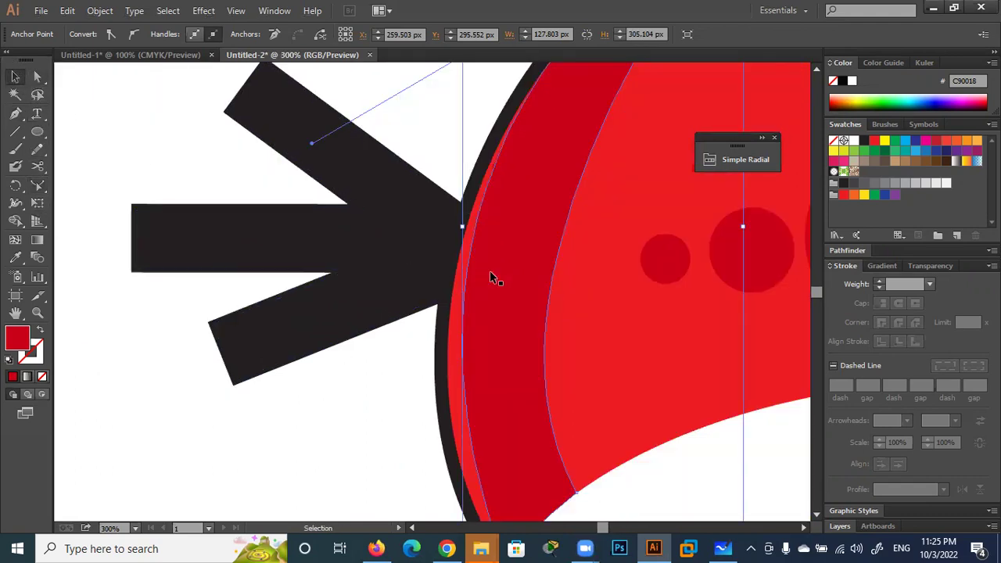
{"action": "left_click", "coordinate": [38, 187]}
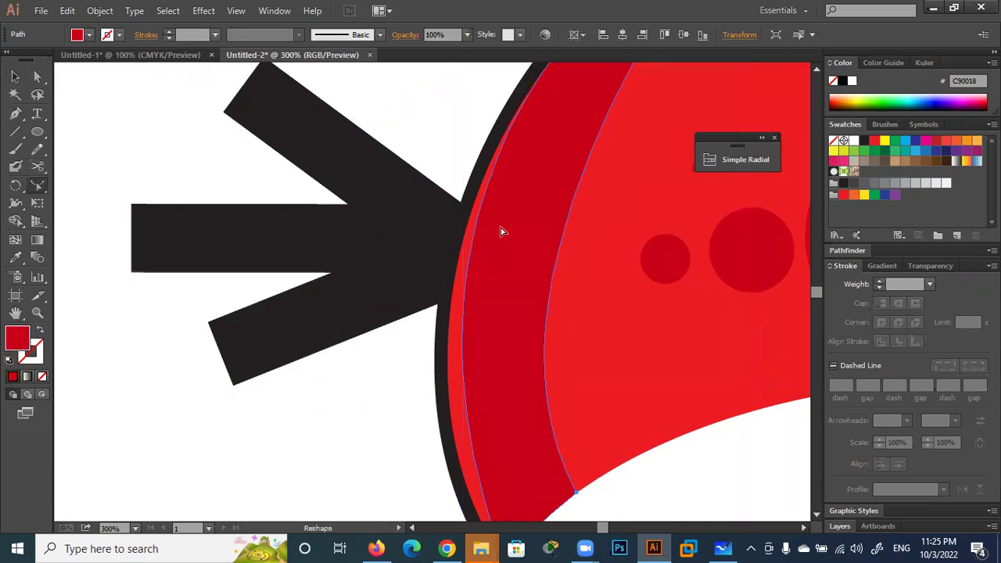
{"action": "left_click", "coordinate": [43, 77]}
Nudge the crescent's left anchor left and bend its lower curve along the outline
{"action": "left_click_drag", "start_coordinate": [471, 241], "coordinate": [465, 245]}
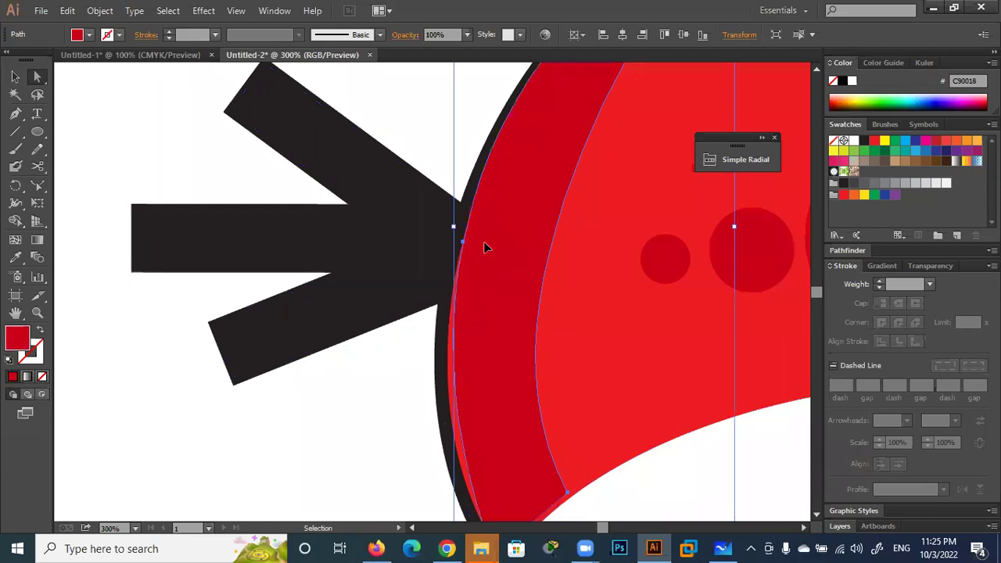
{"action": "key", "text": "ctrl+z"}
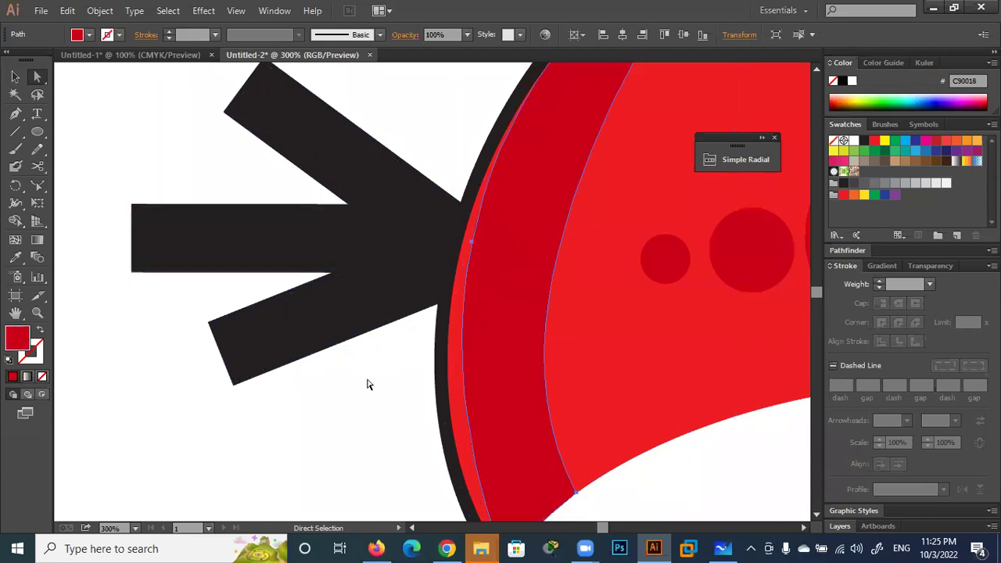
{"action": "left_click", "coordinate": [369, 383]}
{"action": "left_click", "coordinate": [471, 245]}
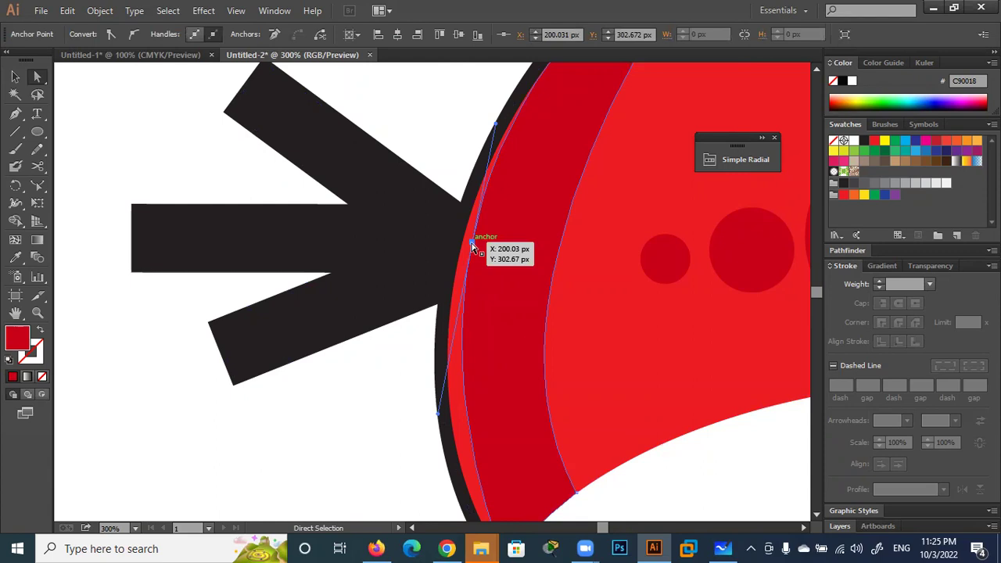
{"action": "key", "text": "Left"}
{"action": "key", "text": "Left"}
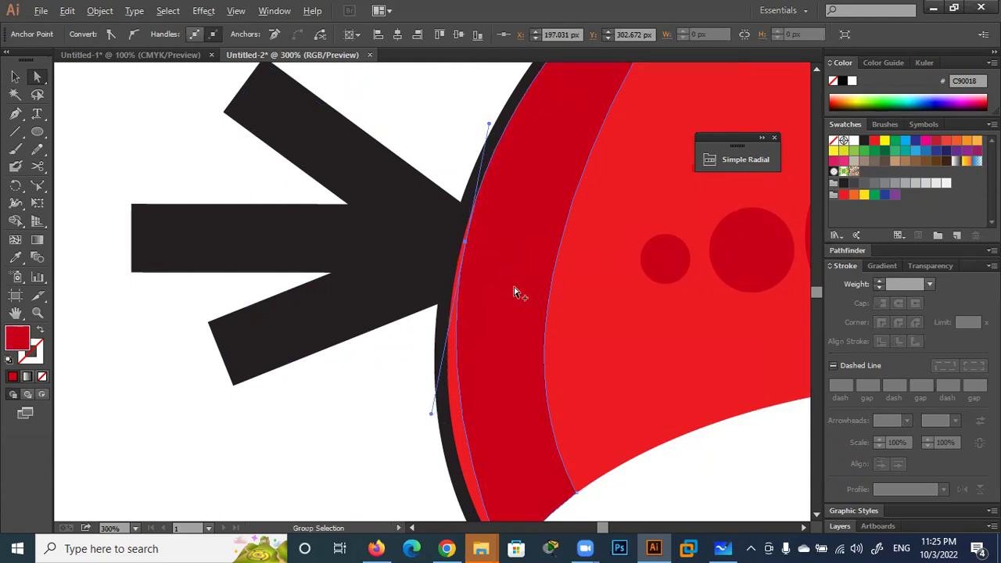
{"action": "scroll", "coordinate": [514, 292], "scroll_direction": "down", "scroll_amount": 3}
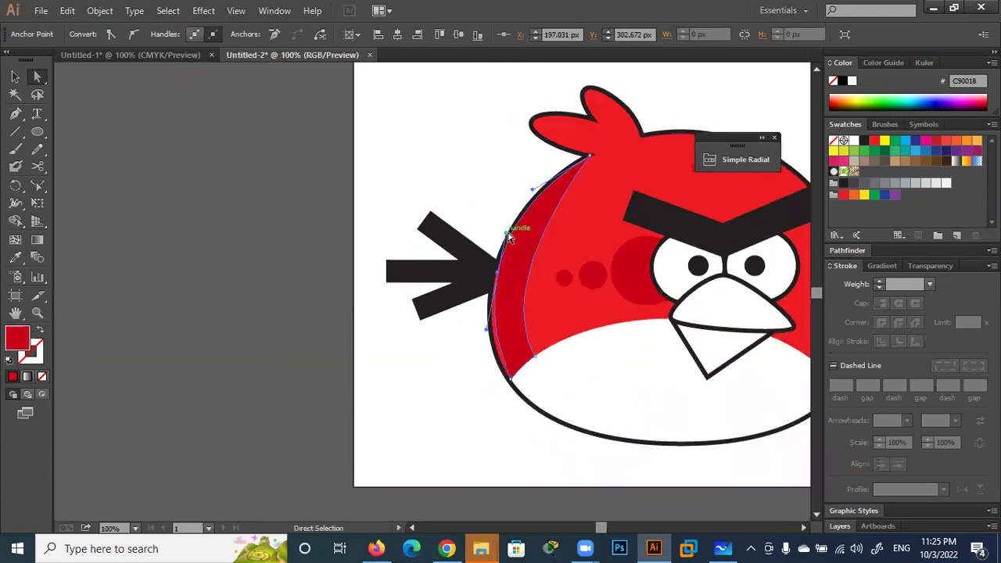
{"action": "left_click_drag", "start_coordinate": [485, 332], "coordinate": [480, 344]}
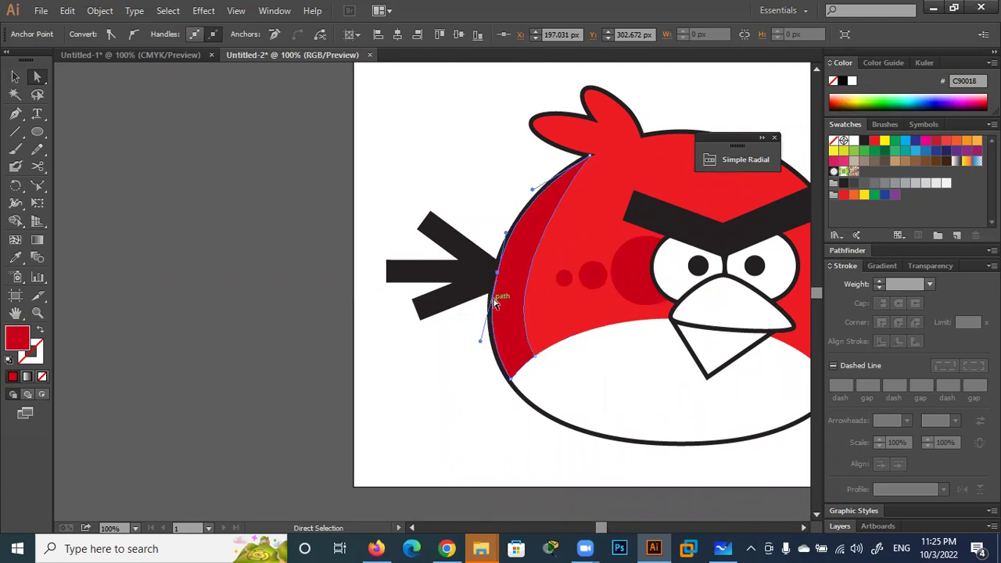
Nudge the upper left-edge anchor 1 px left so it sits on the outline
{"action": "left_click", "coordinate": [495, 272]}
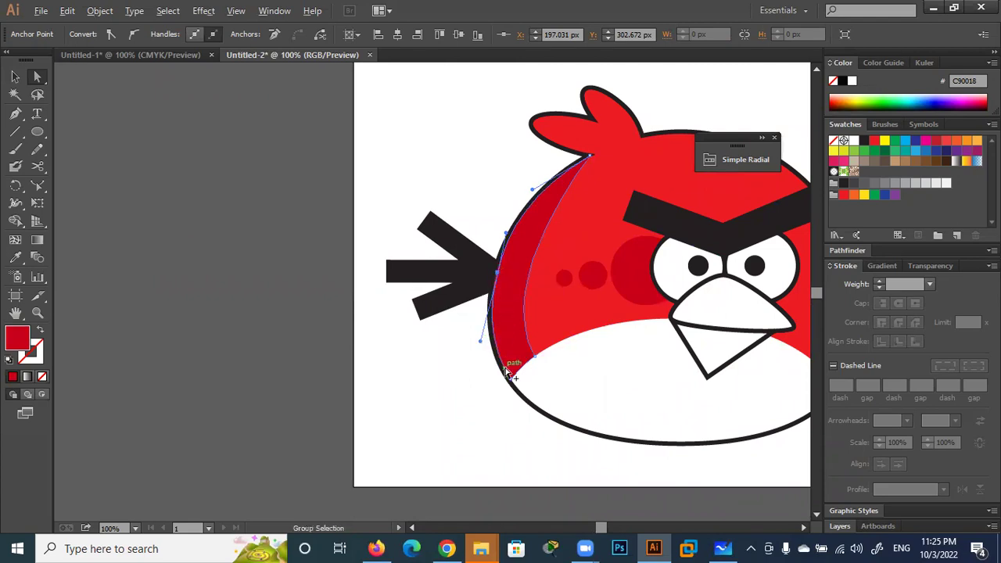
{"action": "scroll", "coordinate": [509, 376], "scroll_direction": "up", "scroll_amount": 3, "text": "alt"}
{"action": "scroll", "coordinate": [518, 284], "scroll_direction": "up", "scroll_amount": 3}
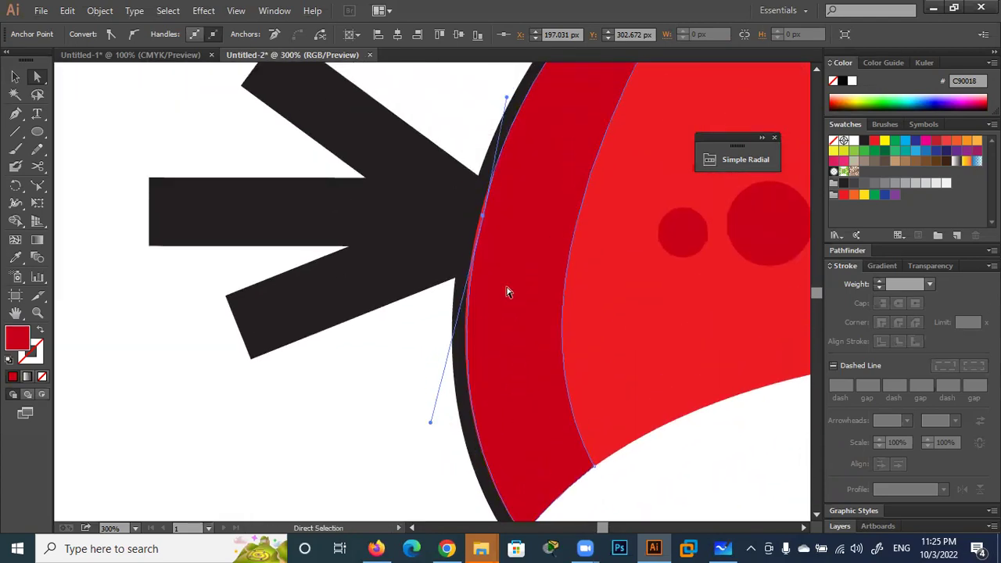
{"action": "left_click_drag", "start_coordinate": [481, 220], "coordinate": [481, 222]}
{"action": "key", "text": "Left"}
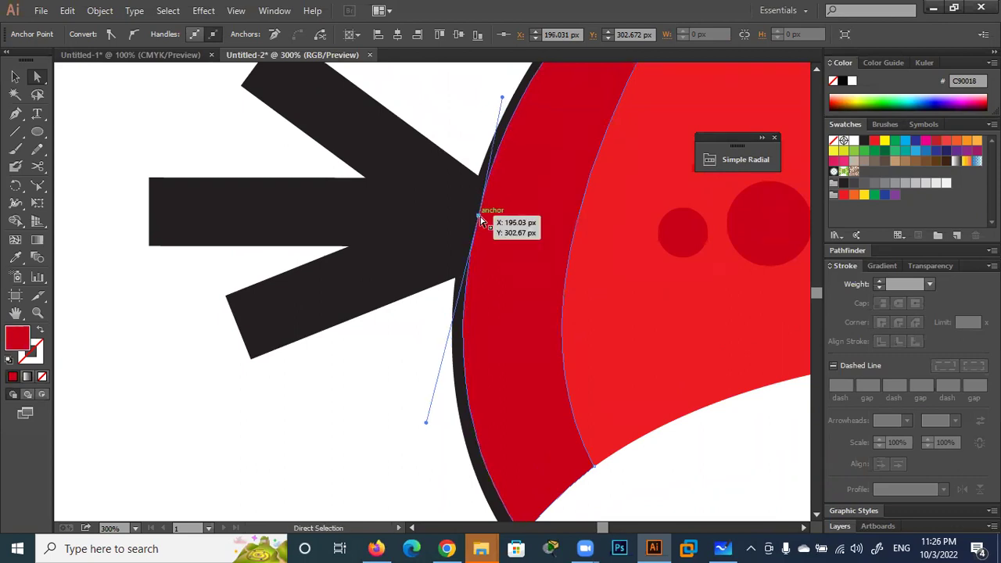
{"action": "left_click", "coordinate": [375, 414]}
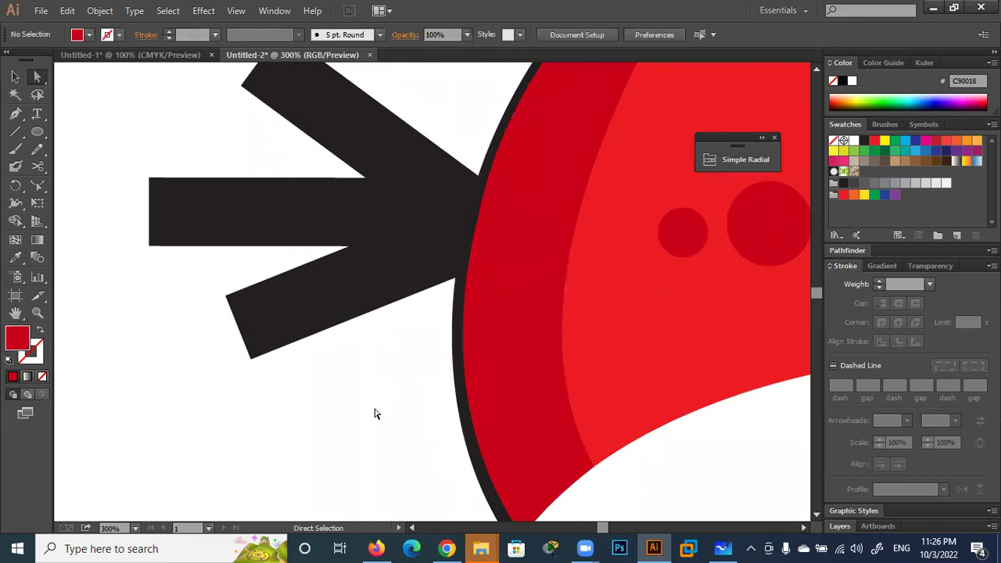
{"action": "scroll", "coordinate": [375, 414], "scroll_direction": "down", "scroll_amount": 1}
{"action": "scroll", "coordinate": [516, 352], "scroll_direction": "down", "scroll_amount": 1}
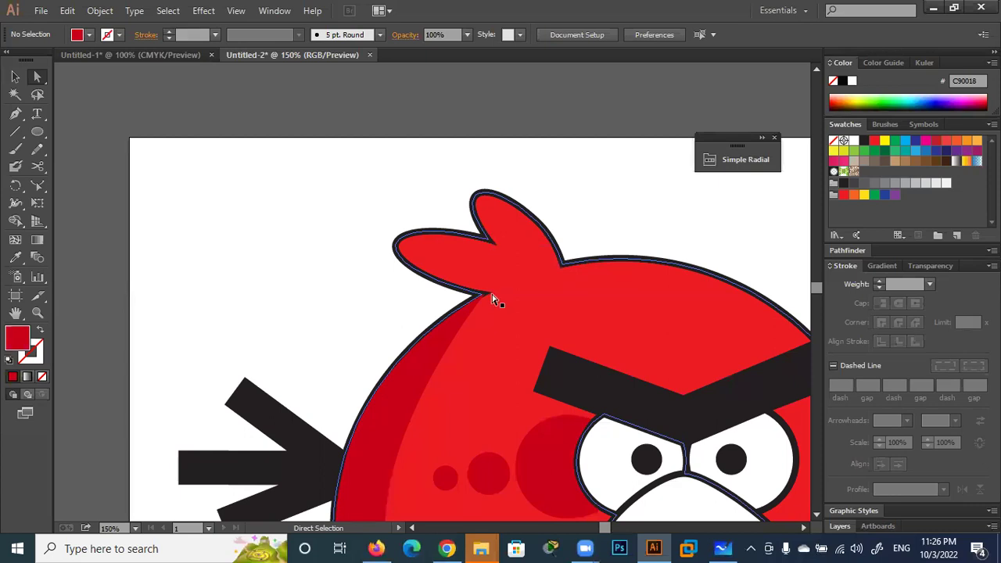
Tuck the dark red shading's top anchor into the crest notch, nudged 1 px up and left
{"action": "scroll", "coordinate": [492, 299], "scroll_direction": "up", "scroll_amount": 1}
{"action": "scroll", "coordinate": [563, 349], "scroll_direction": "up", "scroll_amount": 1}
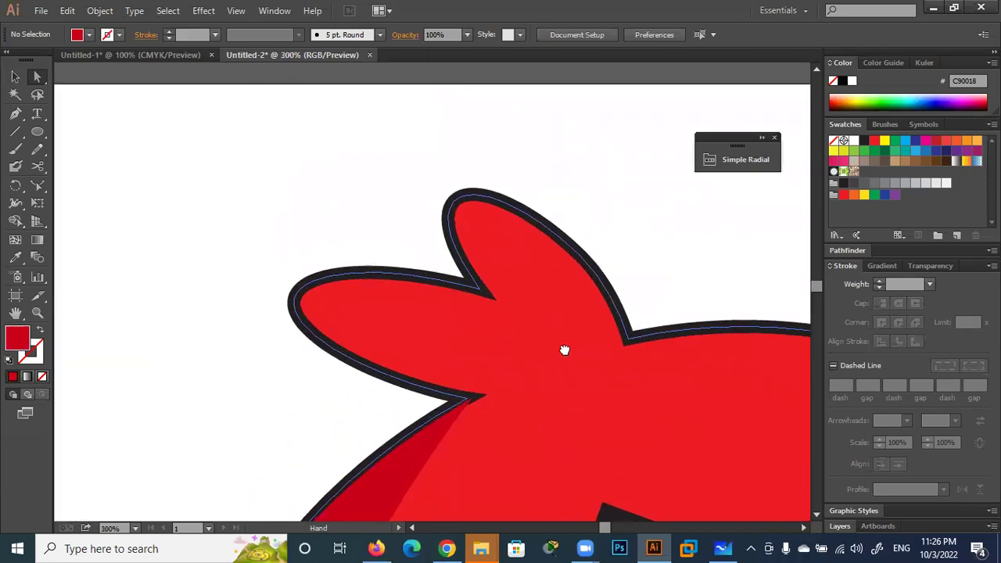
{"action": "left_click", "coordinate": [471, 401]}
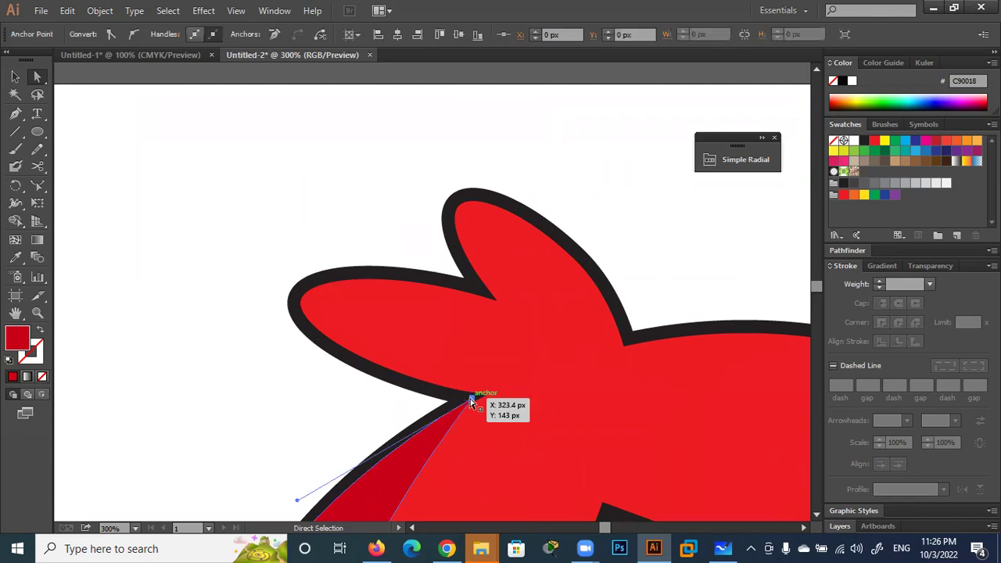
{"action": "left_click_drag", "start_coordinate": [471, 401], "coordinate": [472, 402]}
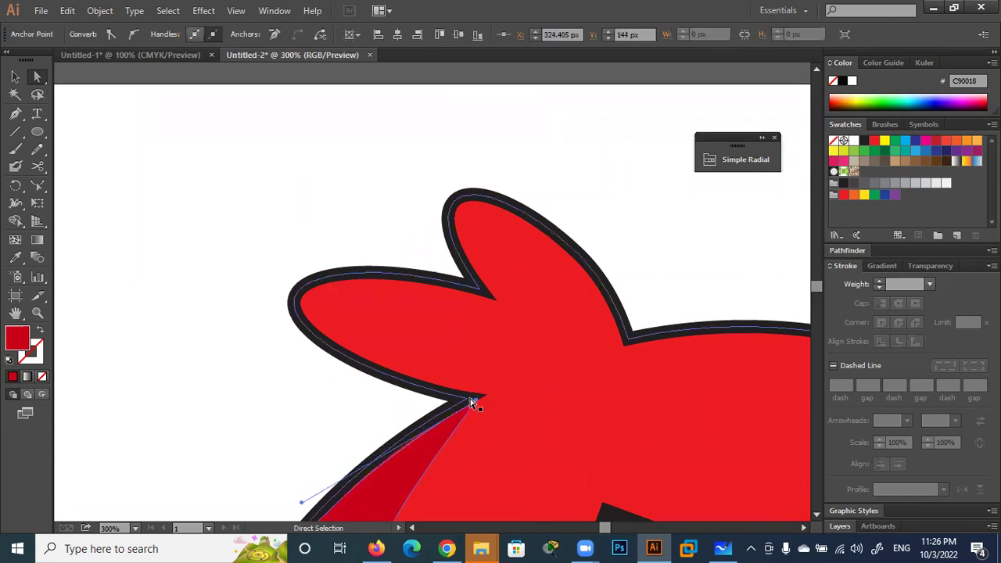
{"action": "key", "text": "Up"}
{"action": "key", "text": "Left"}
{"action": "left_click", "coordinate": [384, 407]}
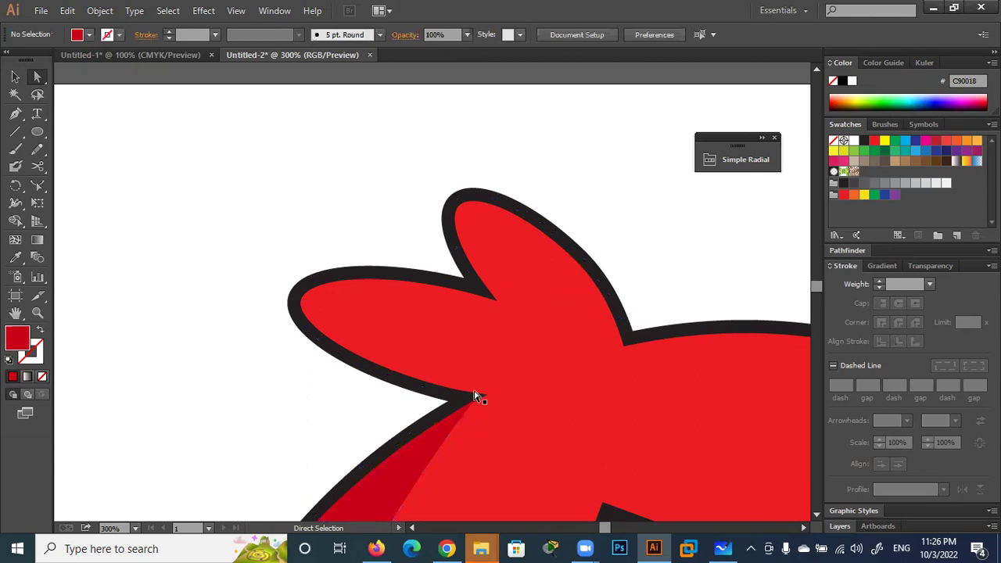
Start a Pen shadow path from the feather notch up to the tall feather's lobe top
{"action": "left_click", "coordinate": [15, 115]}
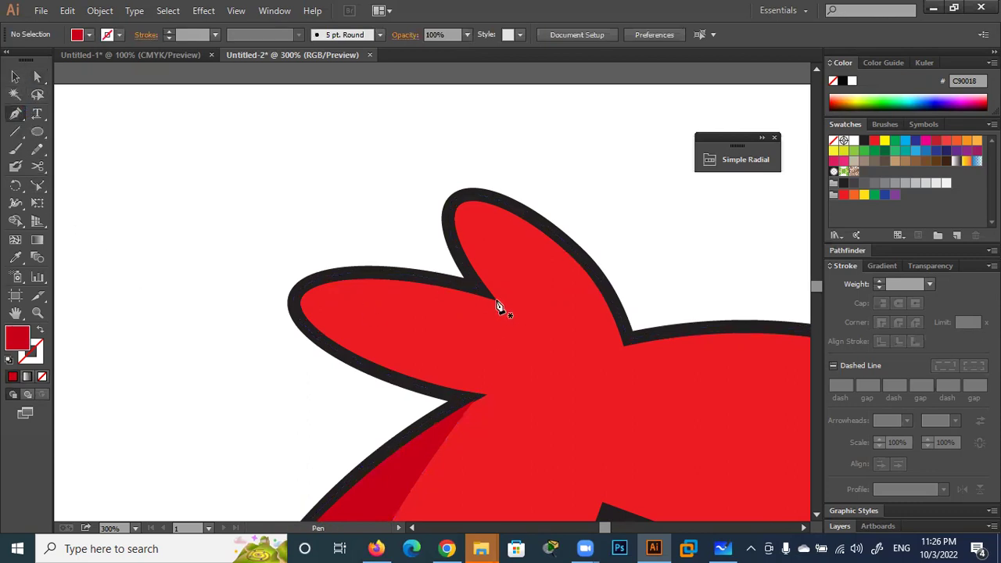
{"action": "left_click", "coordinate": [495, 298]}
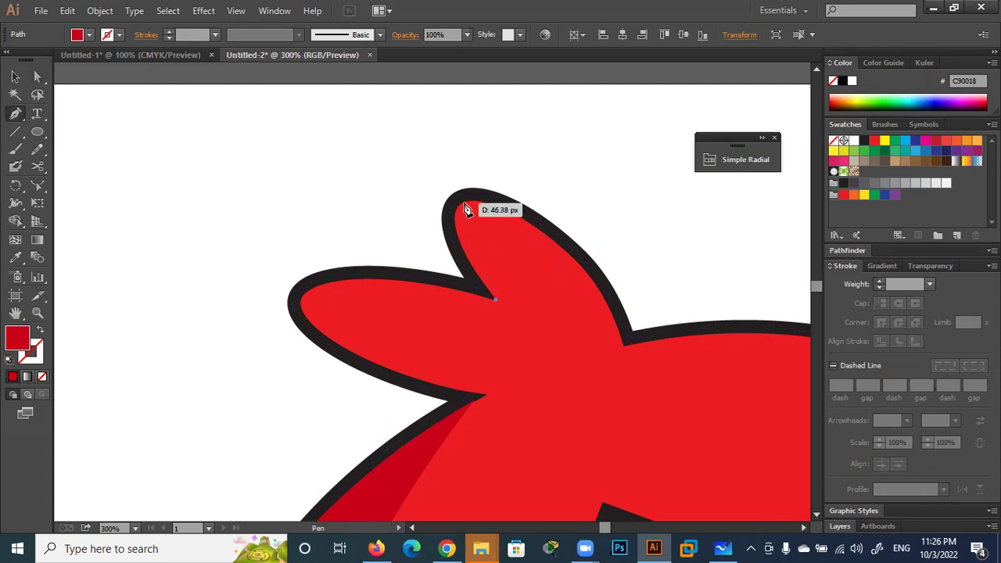
{"action": "left_click_drag", "start_coordinate": [461, 205], "coordinate": [494, 188]}
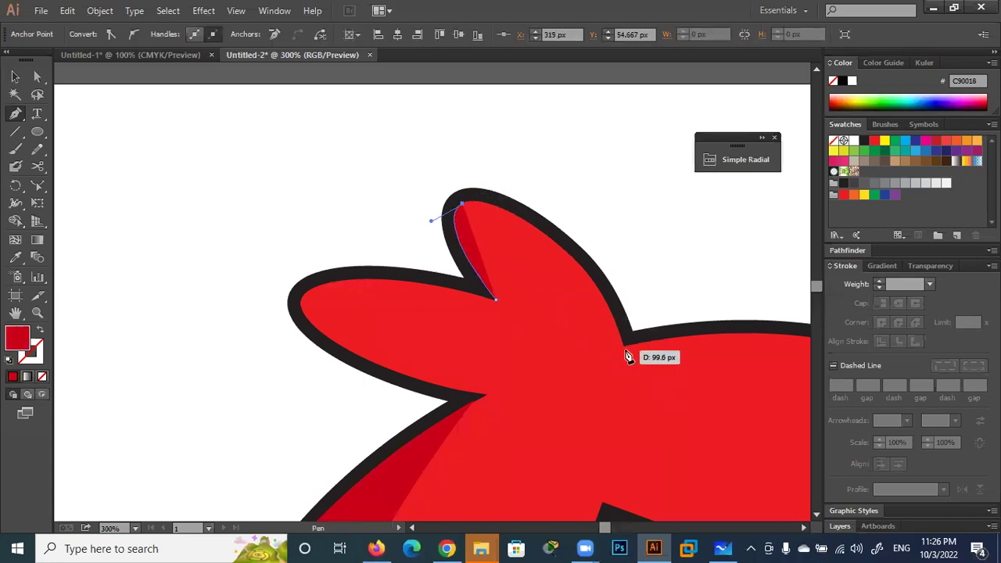
{"action": "mouse_move", "coordinate": [624, 347]}
{"action": "left_mouse_down"}
{"action": "mouse_move", "coordinate": [681, 501]}
{"action": "mouse_move", "coordinate": [704, 504]}
{"action": "left_mouse_up"}
{"action": "key", "text": "ctrl+z"}
{"action": "left_click", "coordinate": [631, 299]}
{"action": "left_click_drag", "start_coordinate": [633, 307], "coordinate": [653, 331]}
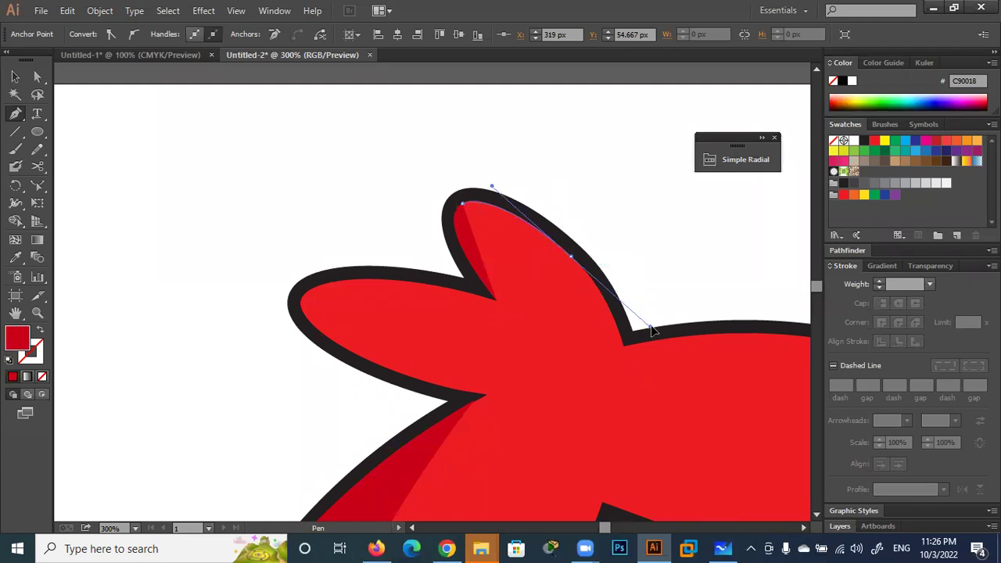
{"action": "key", "text": "ctrl+z"}
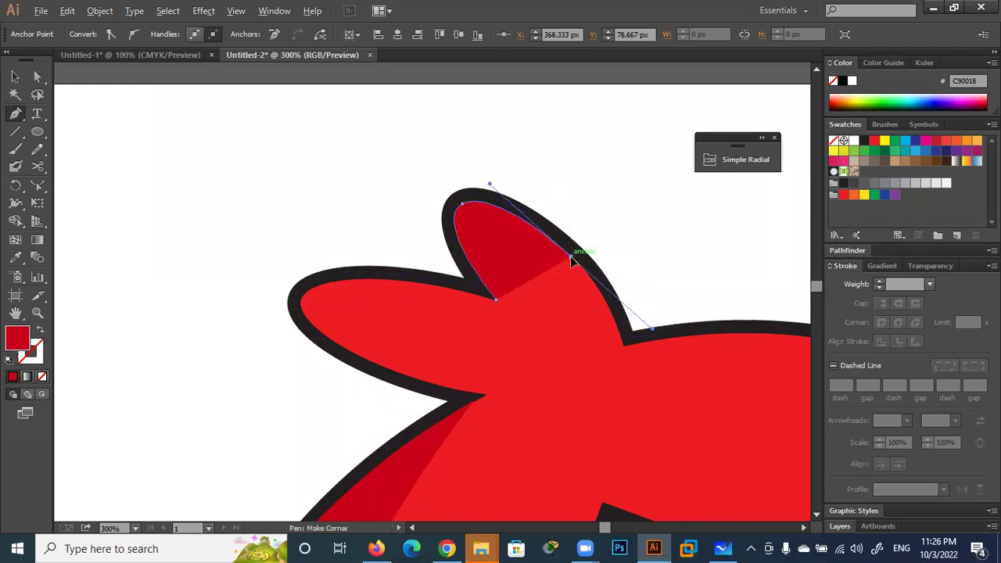
Curve the shadow back up the lobe with corner anchors, close it at the base, and deselect
{"action": "left_click_drag", "start_coordinate": [622, 349], "coordinate": [636, 401]}
{"action": "left_click", "coordinate": [624, 353]}
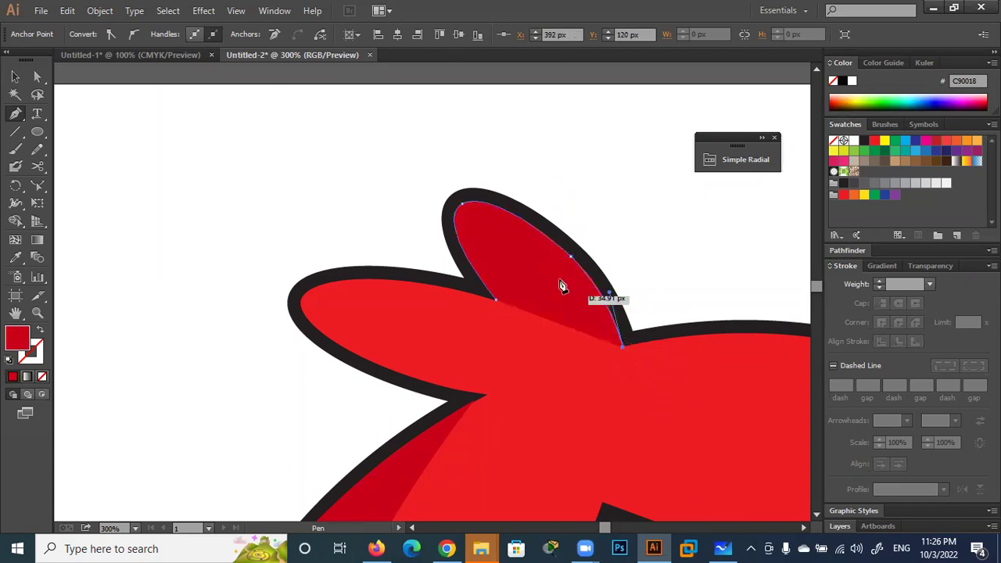
{"action": "left_click_drag", "start_coordinate": [482, 221], "coordinate": [421, 239]}
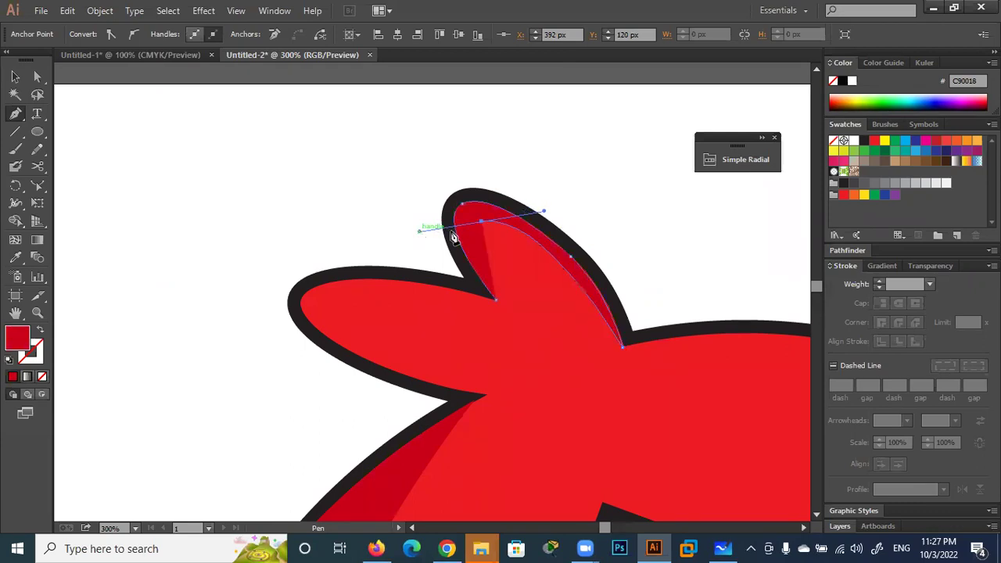
{"action": "left_click", "coordinate": [482, 222]}
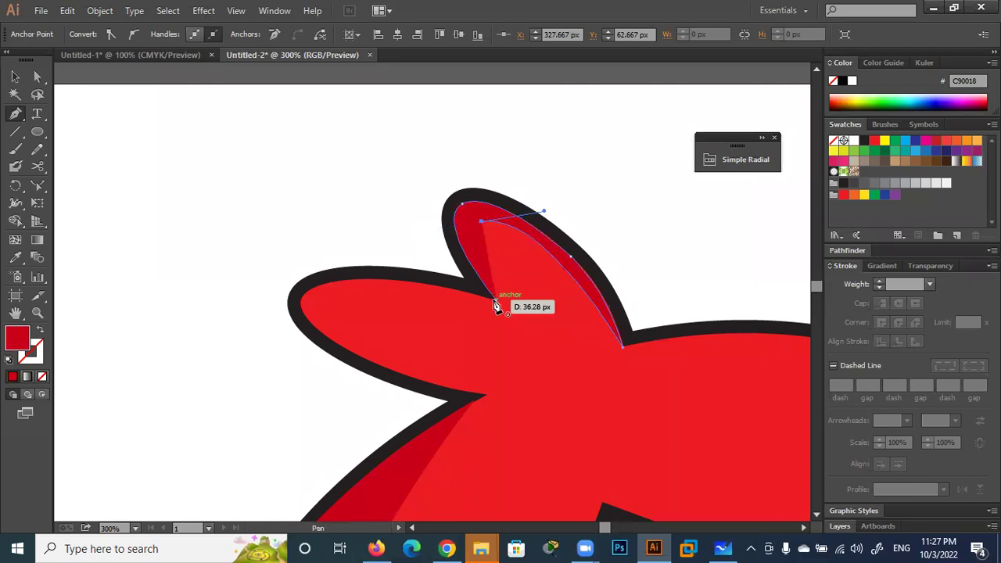
{"action": "left_click", "coordinate": [496, 299]}
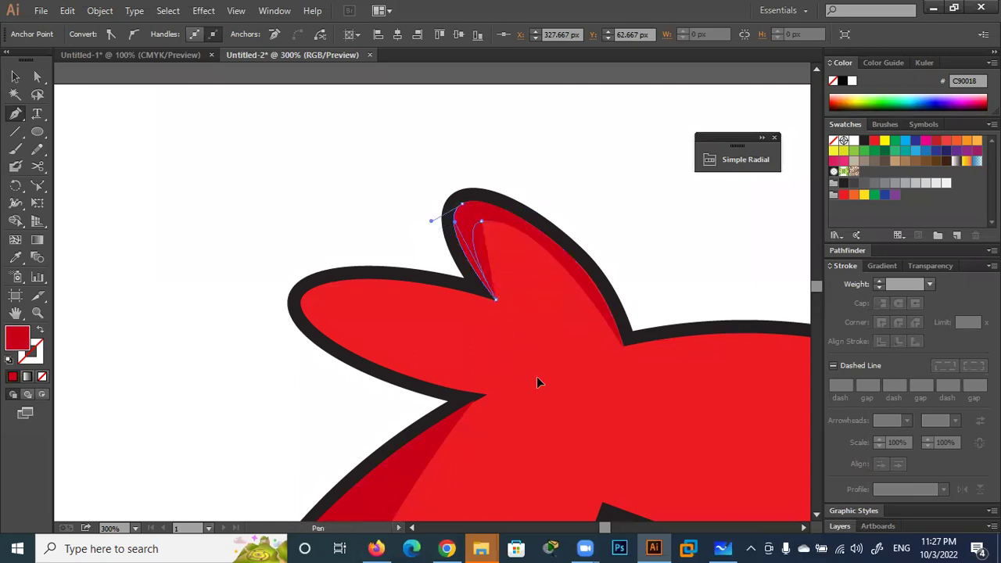
{"action": "left_click", "coordinate": [15, 76]}
{"action": "left_click", "coordinate": [170, 179]}
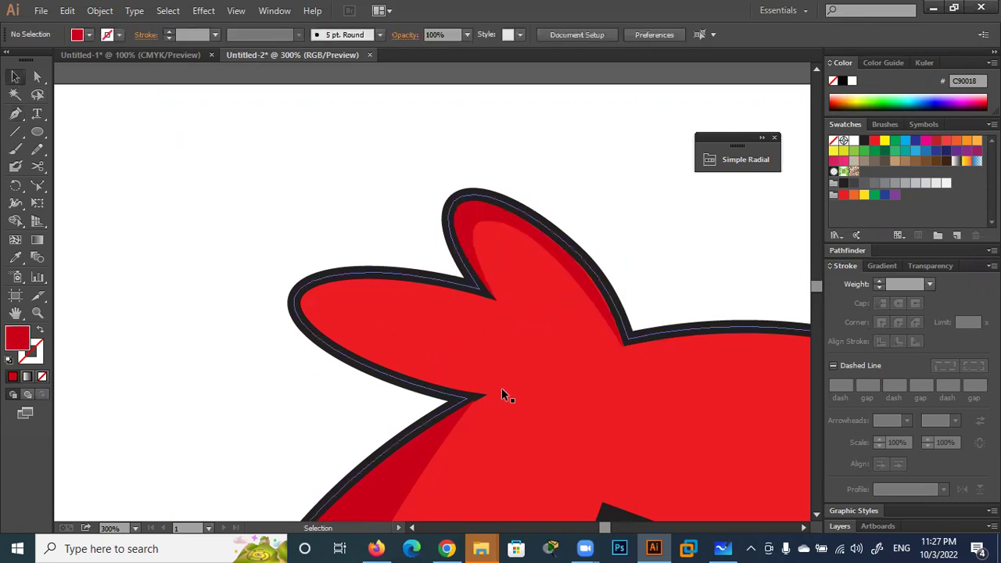
{"action": "left_click_drag", "start_coordinate": [502, 389], "coordinate": [524, 345]}
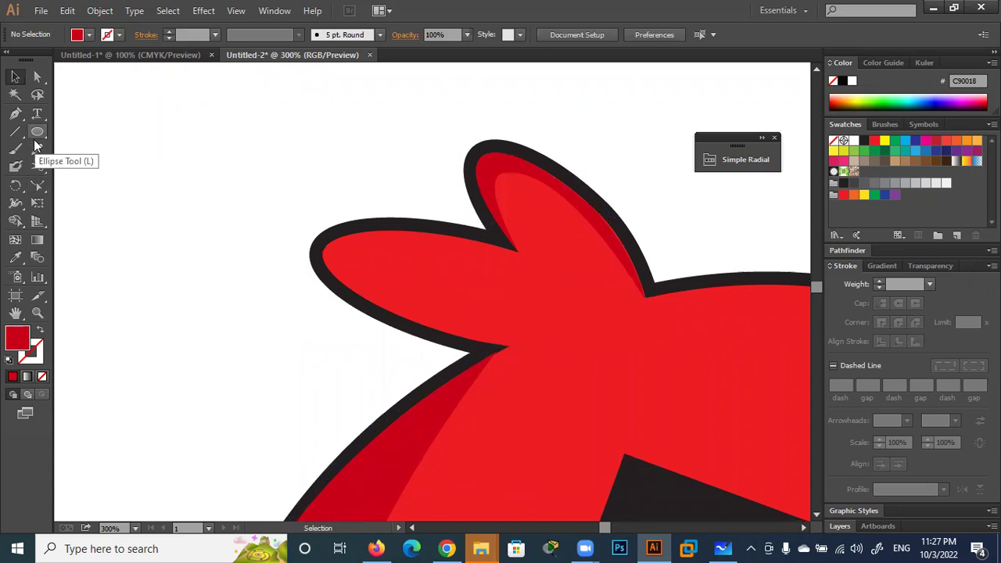
Begin the left-feather shadow path from the notch out to the tip, removing the tip's lower handle
{"action": "left_click", "coordinate": [15, 114]}
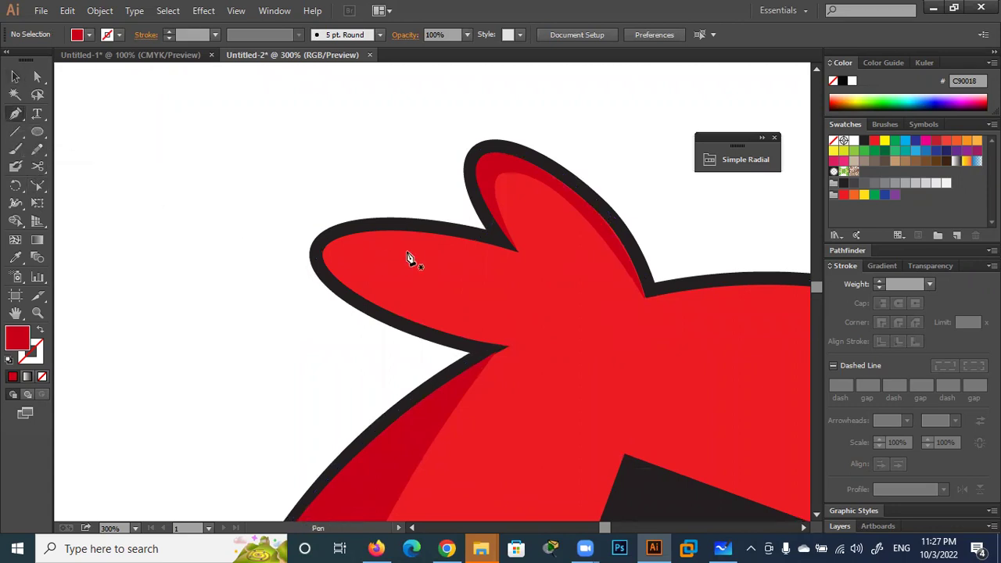
{"action": "left_click", "coordinate": [511, 251]}
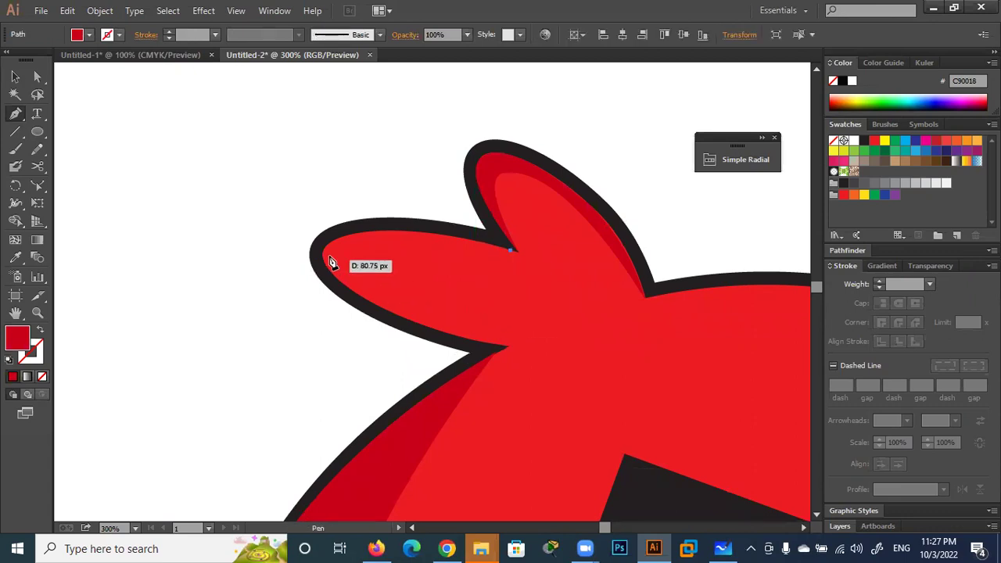
{"action": "left_click_drag", "start_coordinate": [322, 252], "coordinate": [283, 298]}
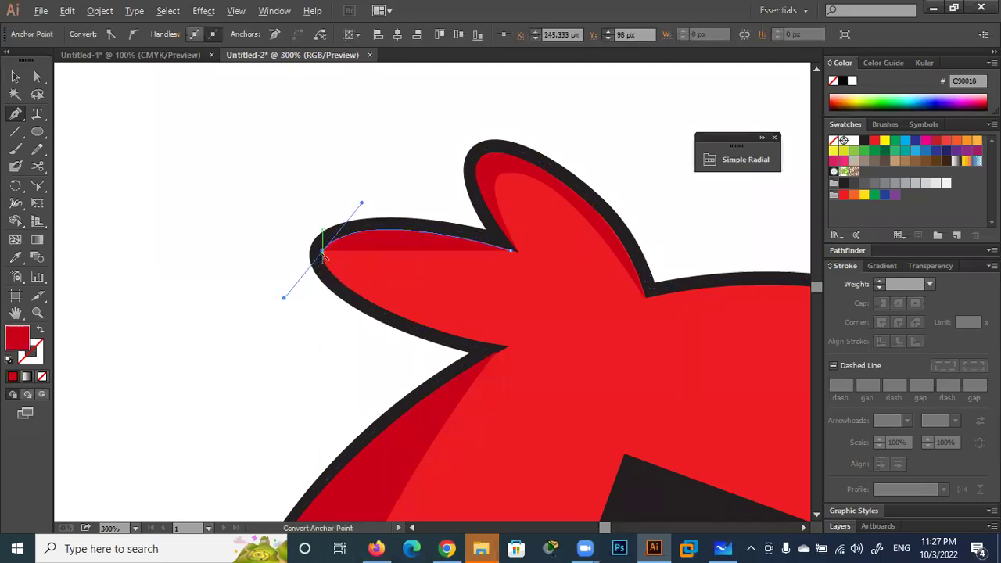
{"action": "left_click", "coordinate": [413, 339], "text": "alt"}
{"action": "left_click", "coordinate": [632, 294]}
{"action": "left_click", "coordinate": [323, 257], "text": "alt"}
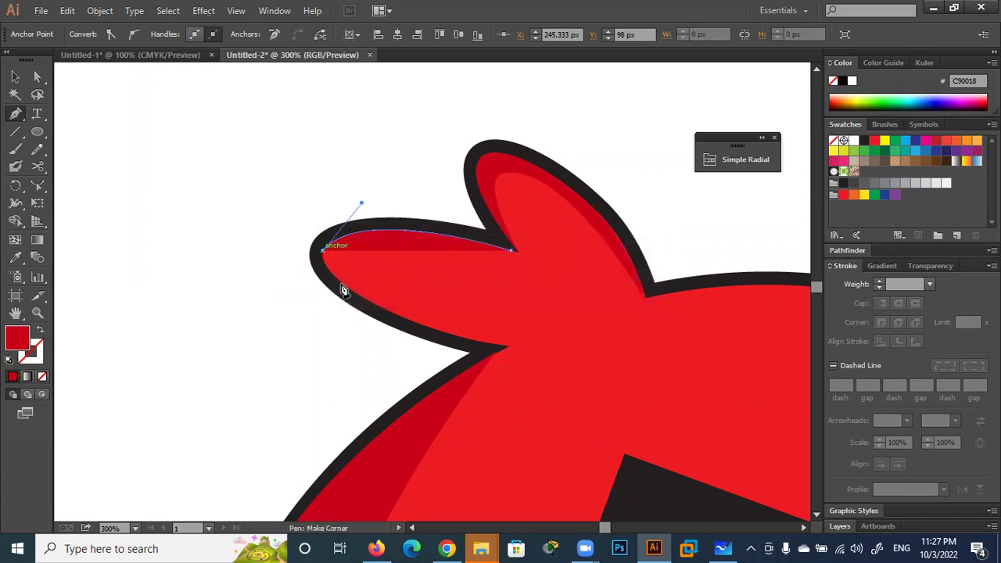
Curve the shadow through the lower notch and close it back at its starting point
{"action": "left_click_drag", "start_coordinate": [475, 343], "coordinate": [638, 391]}
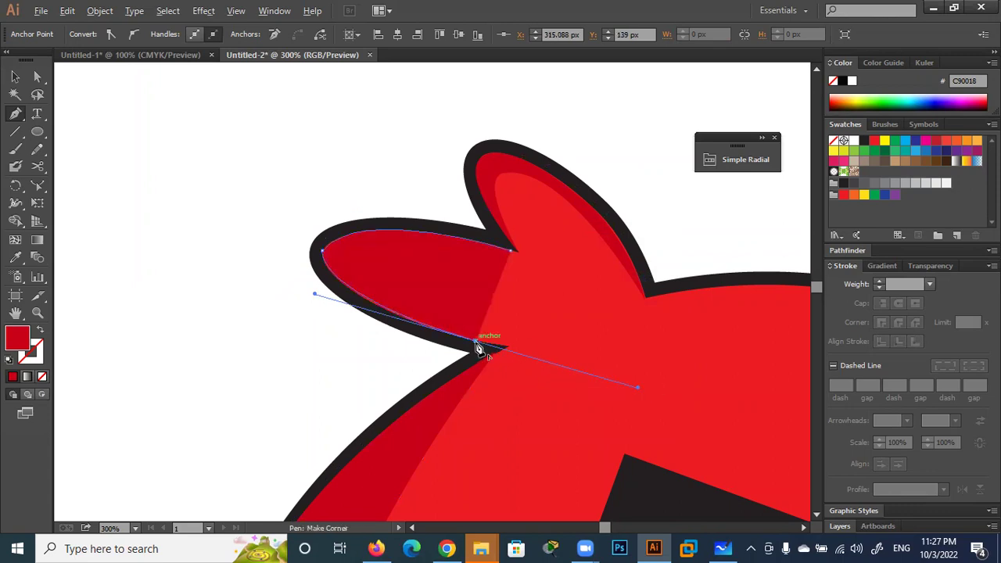
{"action": "key", "text": "alt"}
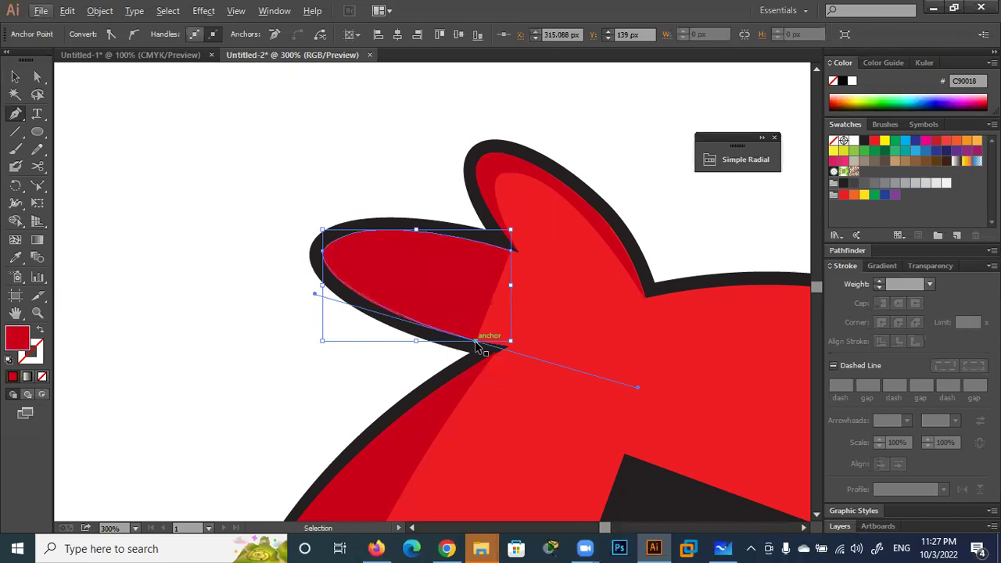
{"action": "key", "text": "ctrl+z"}
{"action": "left_click_drag", "start_coordinate": [506, 346], "coordinate": [697, 384]}
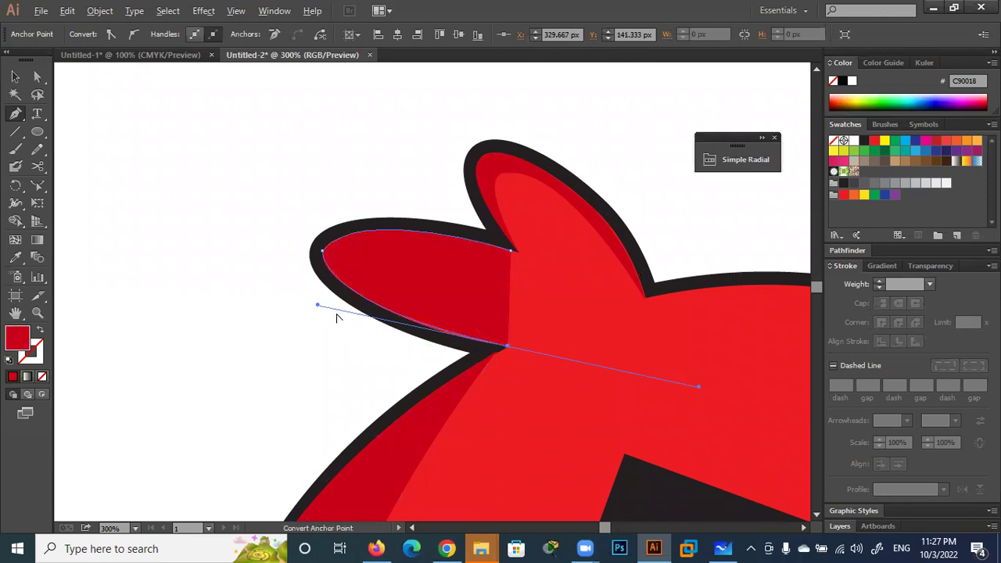
{"action": "left_click_drag", "start_coordinate": [317, 305], "coordinate": [319, 311]}
{"action": "mouse_move", "coordinate": [508, 345]}
{"action": "left_mouse_down"}
{"action": "mouse_move", "coordinate": [520, 347]}
{"action": "mouse_move", "coordinate": [509, 351]}
{"action": "left_mouse_up"}
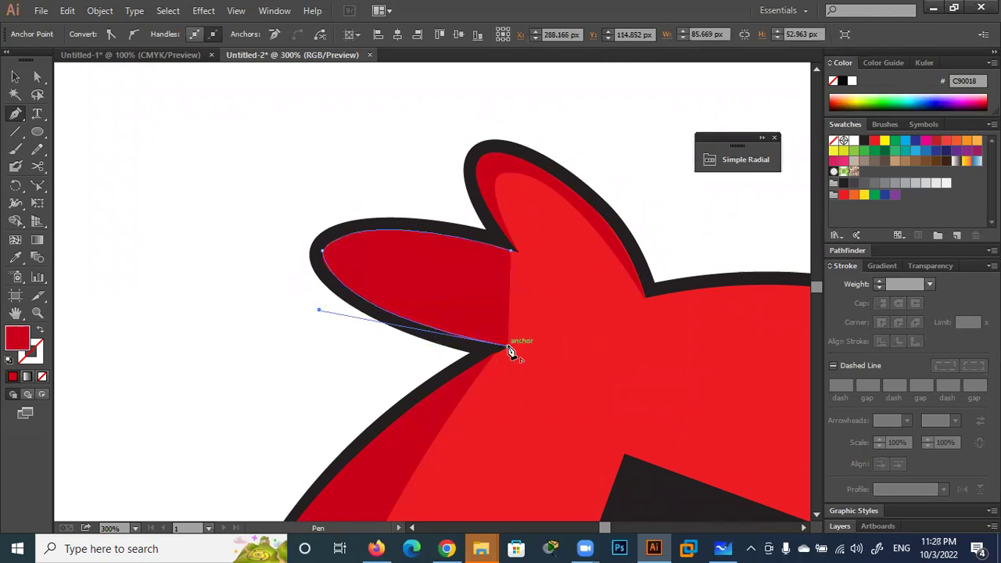
{"action": "left_click_drag", "start_coordinate": [510, 351], "coordinate": [345, 258]}
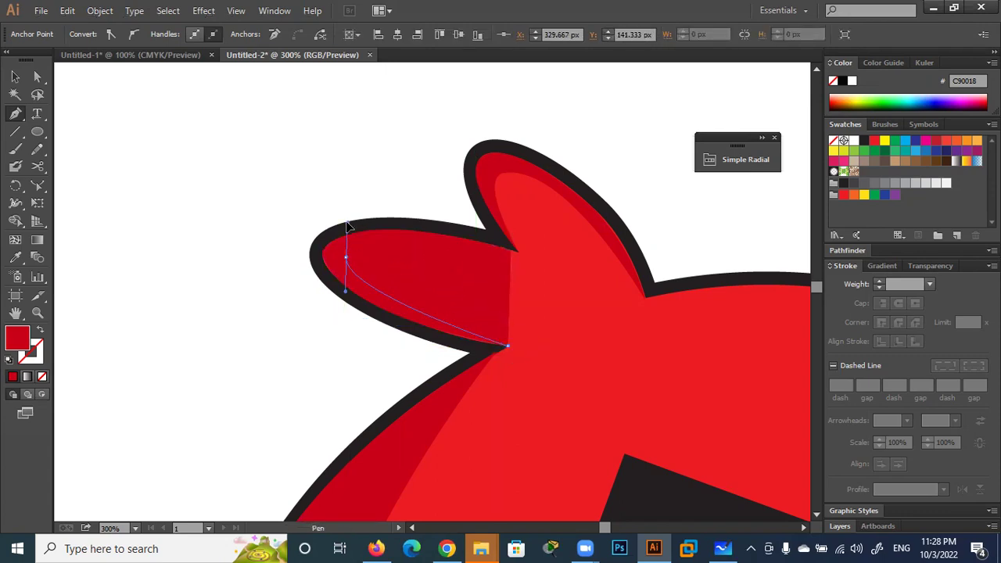
{"action": "left_click_drag", "start_coordinate": [348, 227], "coordinate": [347, 258]}
{"action": "mouse_move", "coordinate": [512, 250]}
{"action": "left_mouse_down"}
{"action": "mouse_move", "coordinate": [525, 264]}
{"action": "mouse_move", "coordinate": [513, 256]}
{"action": "left_mouse_up"}
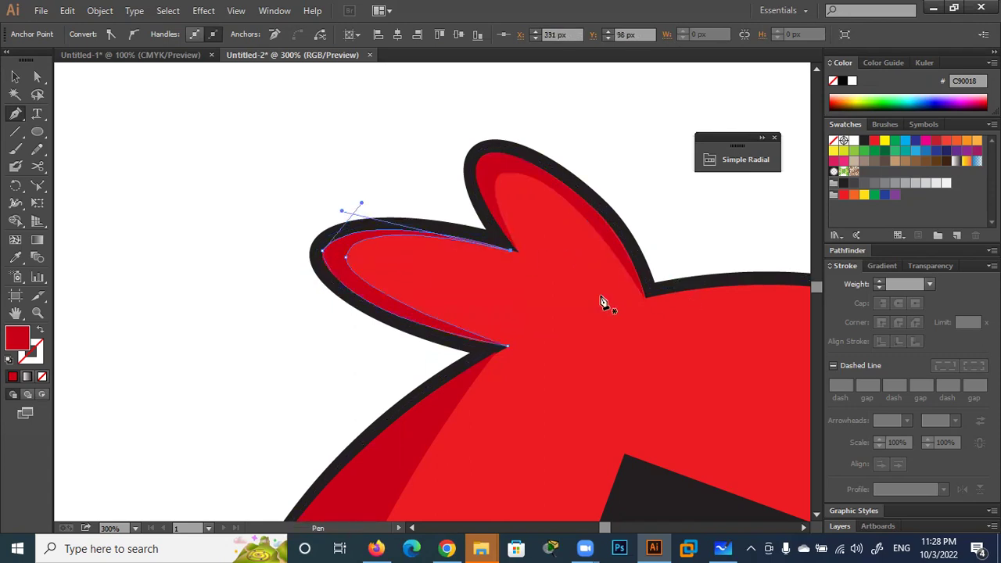
{"action": "key", "text": "v"}
{"action": "left_click", "coordinate": [160, 132]}
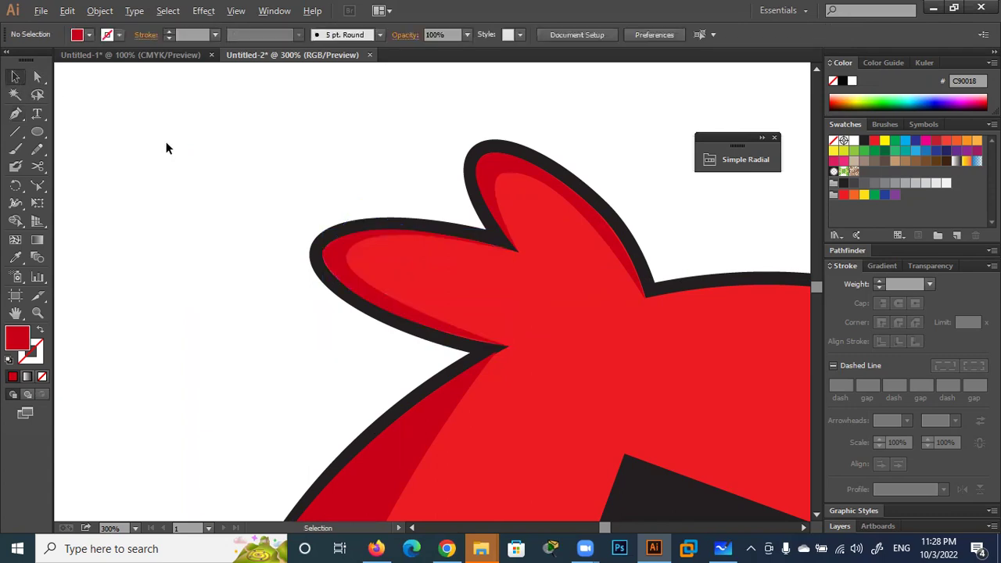
{"action": "scroll", "coordinate": [166, 148], "scroll_direction": "down", "scroll_amount": 2}
{"action": "scroll", "coordinate": [166, 151], "scroll_direction": "down", "scroll_amount": 1}
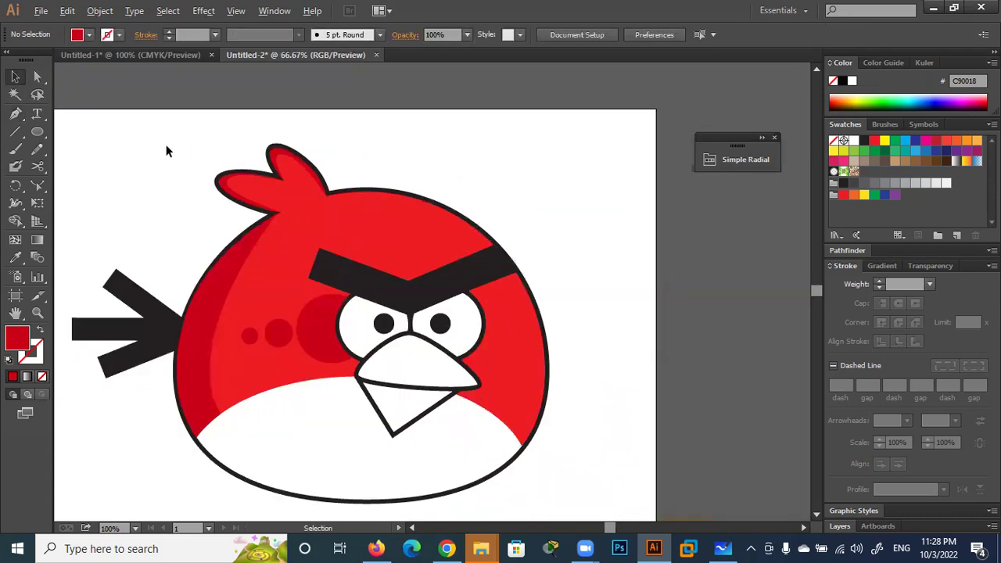
{"action": "scroll", "coordinate": [165, 151], "scroll_direction": "down", "scroll_amount": 1}
{"action": "key", "text": "alt"}
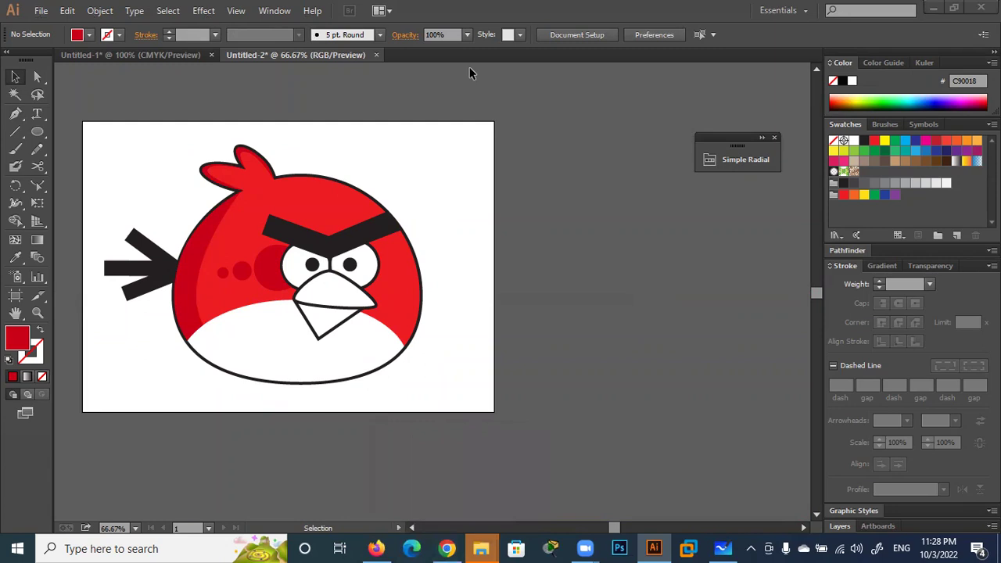
{"action": "left_click", "coordinate": [453, 548]}
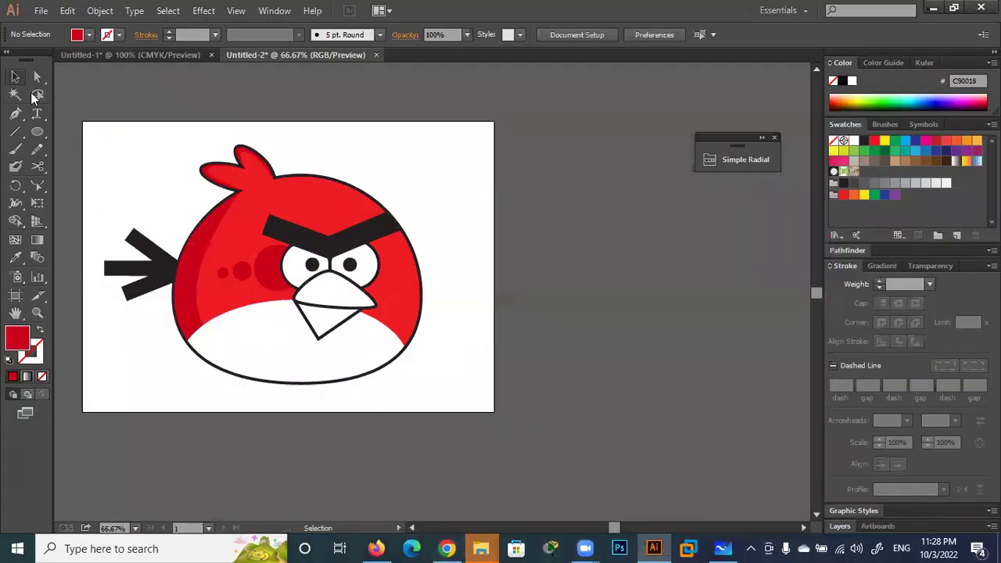
Live Paint the beak with the light orange swatch FBB040, then deselect the bird
{"action": "left_click", "coordinate": [347, 296]}
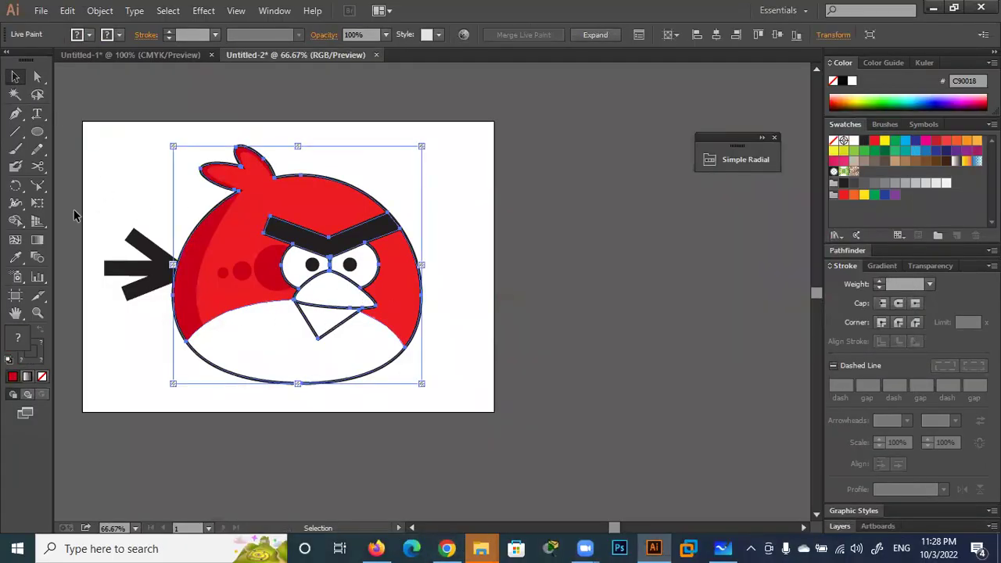
{"action": "left_click_drag", "start_coordinate": [17, 225], "coordinate": [66, 239]}
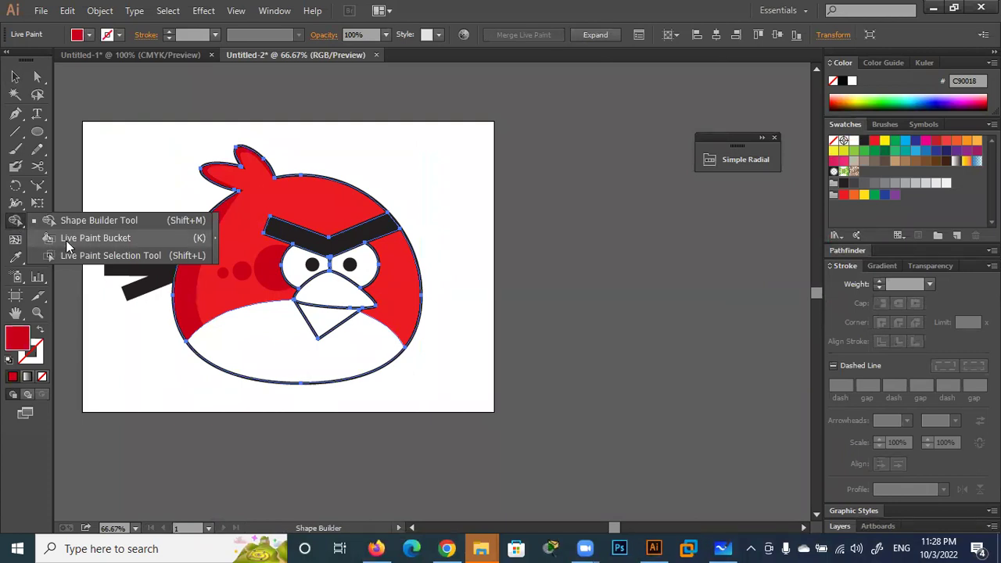
{"action": "left_click", "coordinate": [967, 140]}
{"action": "left_click", "coordinate": [372, 298]}
{"action": "left_click", "coordinate": [333, 297]}
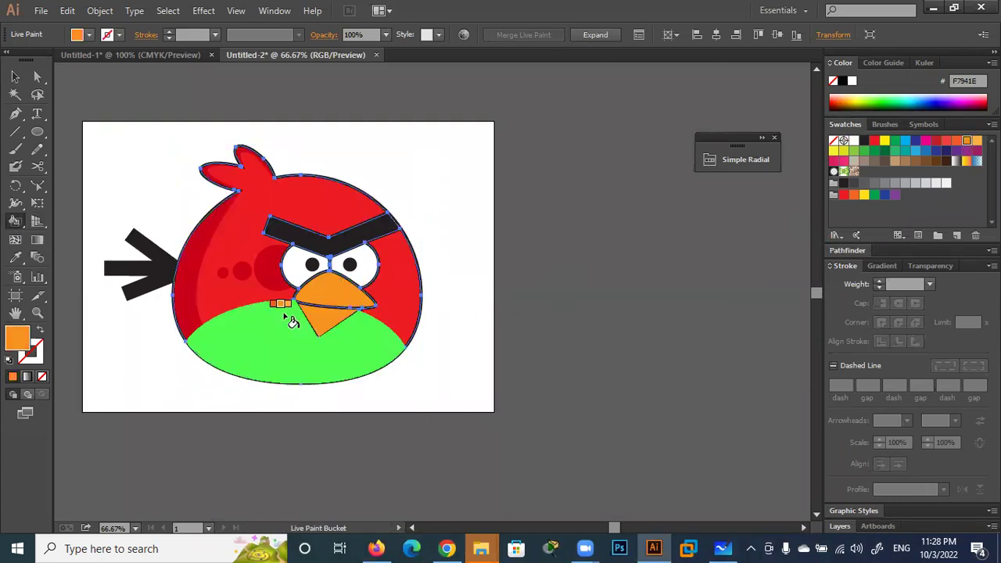
{"action": "key", "text": "Right"}
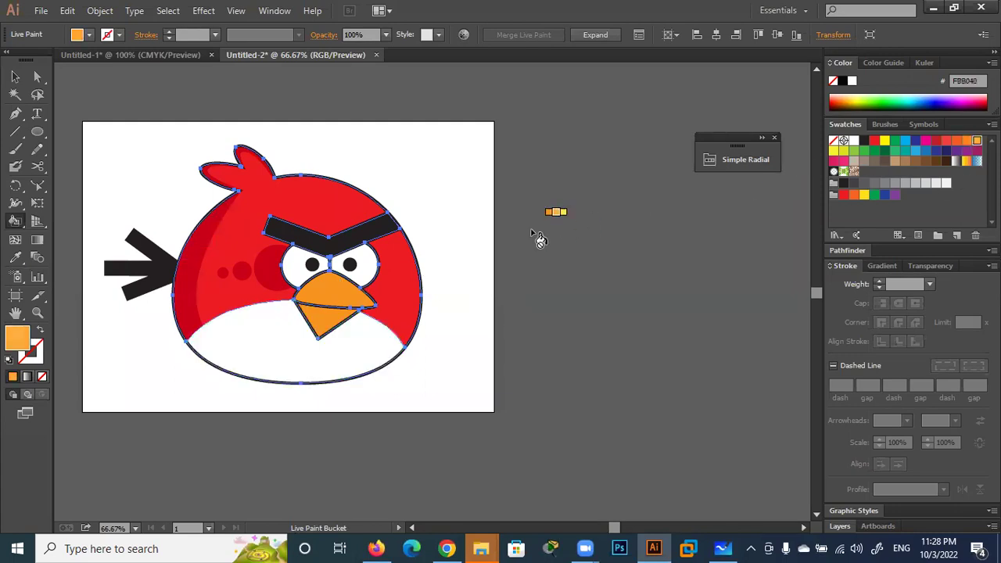
{"action": "left_click", "coordinate": [328, 302]}
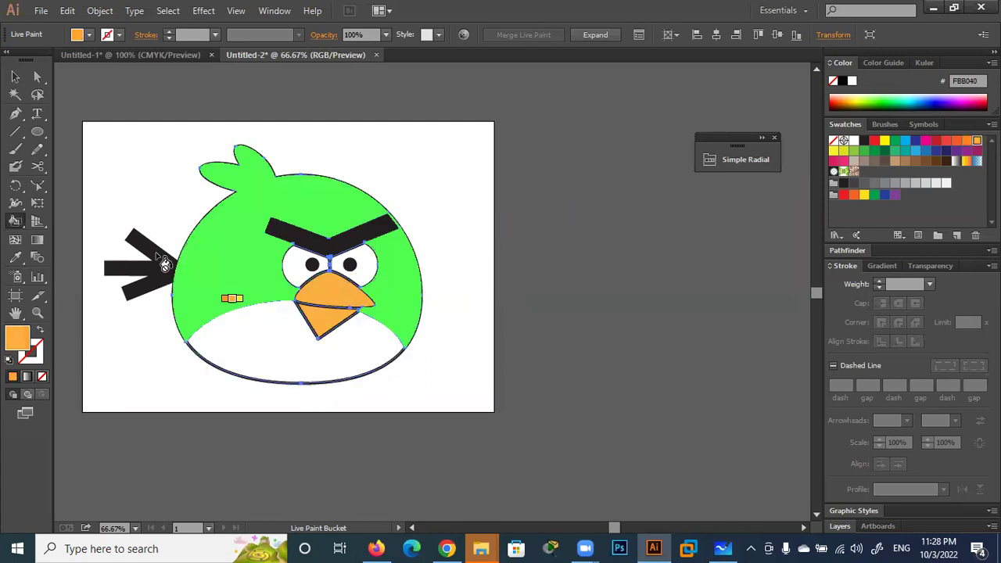
{"action": "left_click", "coordinate": [12, 77]}
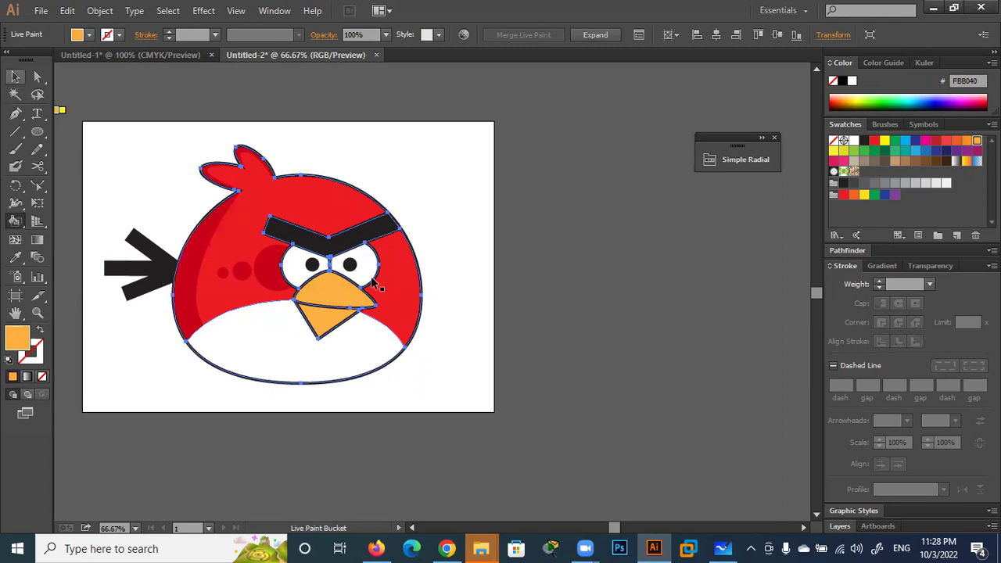
{"action": "left_click", "coordinate": [485, 311]}
{"action": "scroll", "coordinate": [535, 288], "scroll_direction": "down", "scroll_amount": 1}
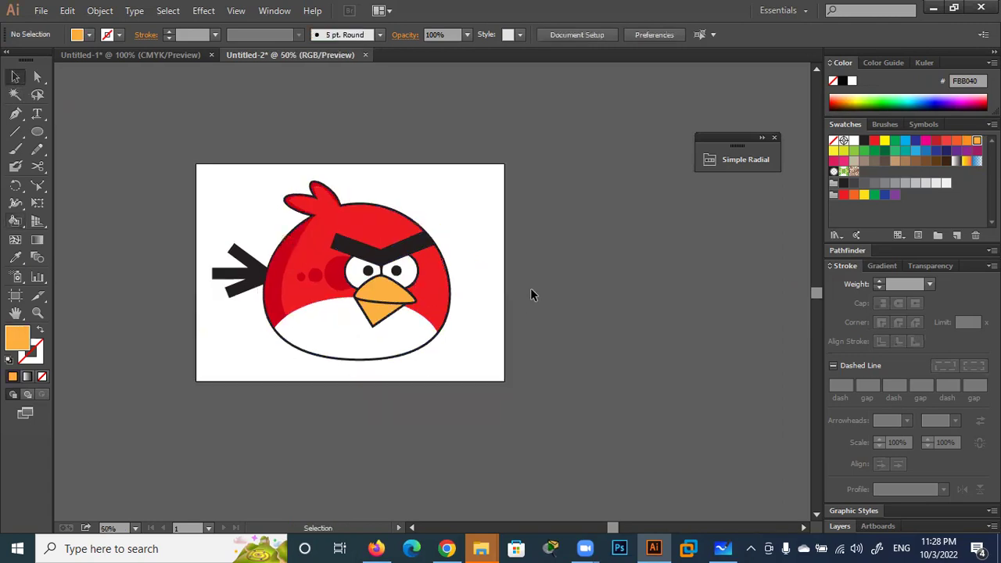